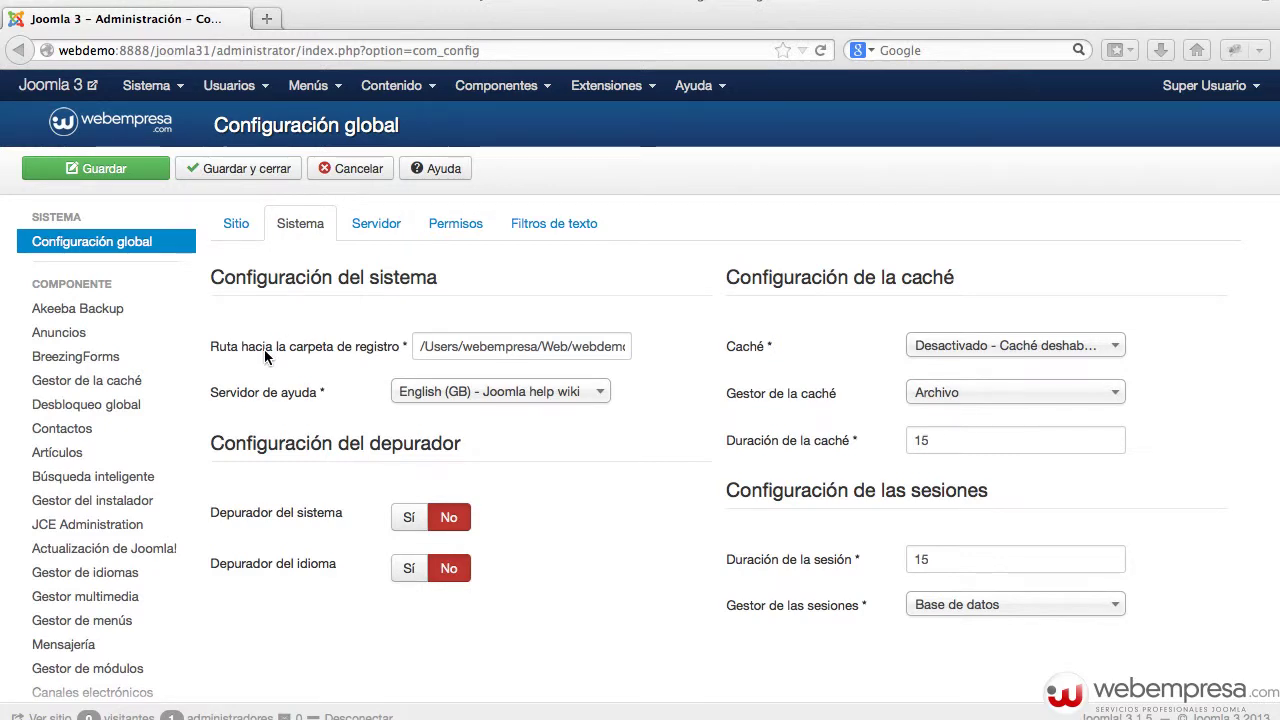
- Select the System log folder path ending in 'logs', then bring up the joomla31 folder in Finder
click(444, 347)
drag(444, 347, 698, 374)
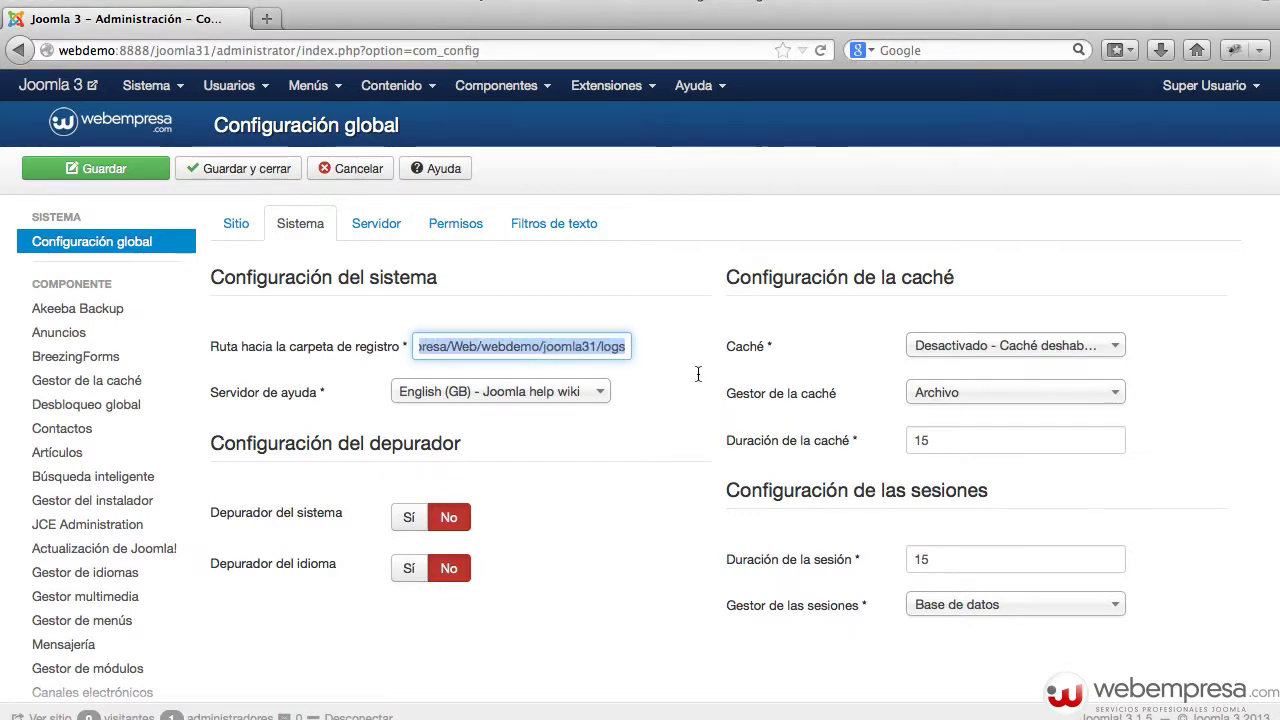
double_click(620, 350)
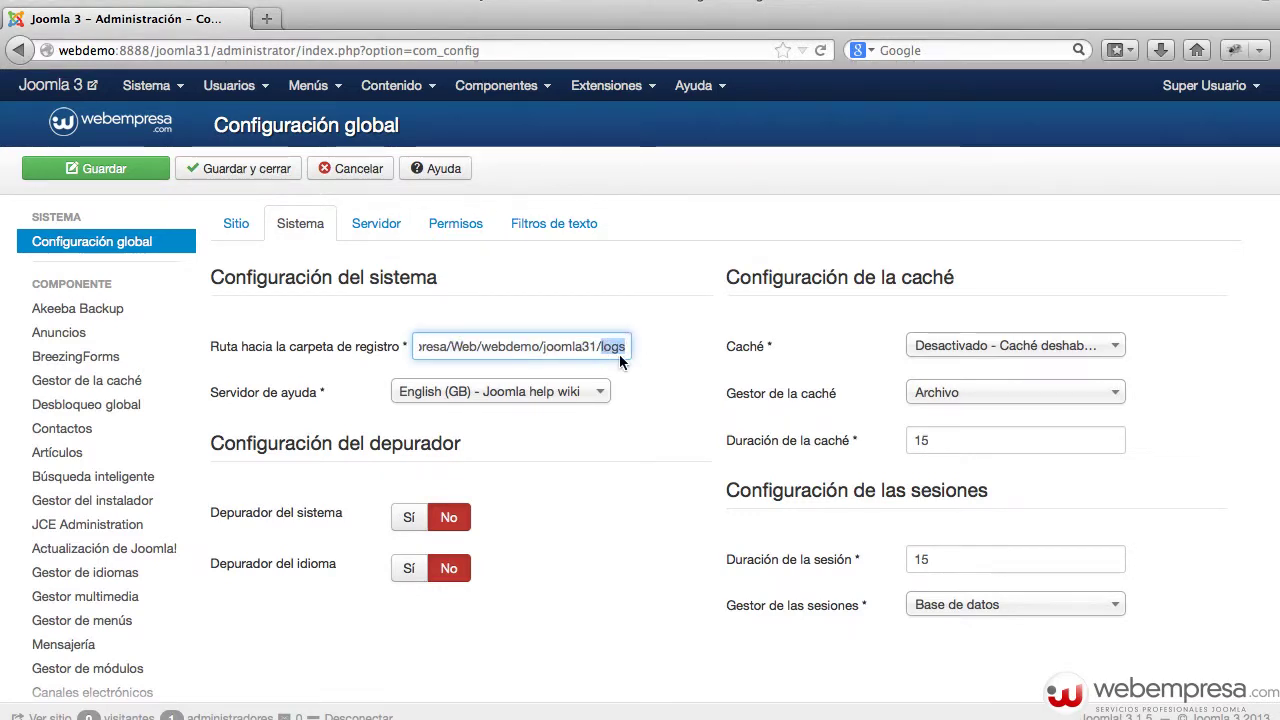
key(super+Tab)
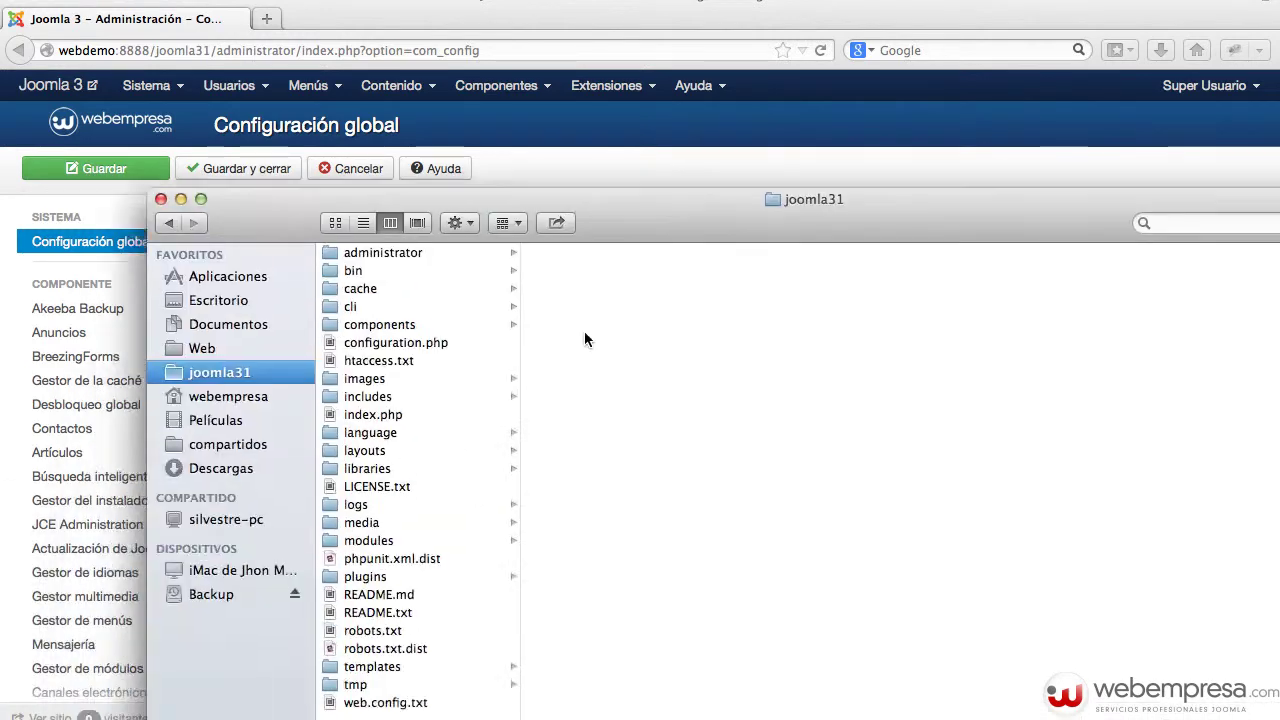
- Inspect the joomla31 logs folder (only index.html), then return to Joomla's Super Usuario account menu
drag(640, 189, 617, 191)
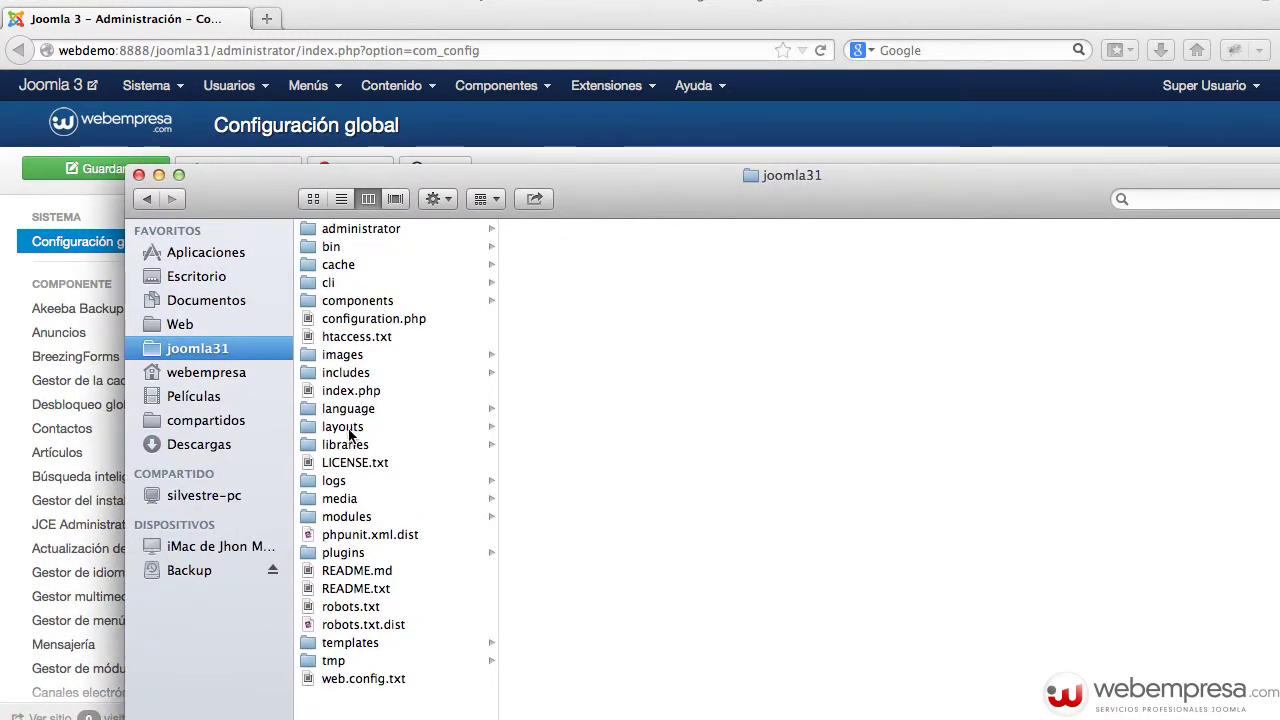
click(343, 482)
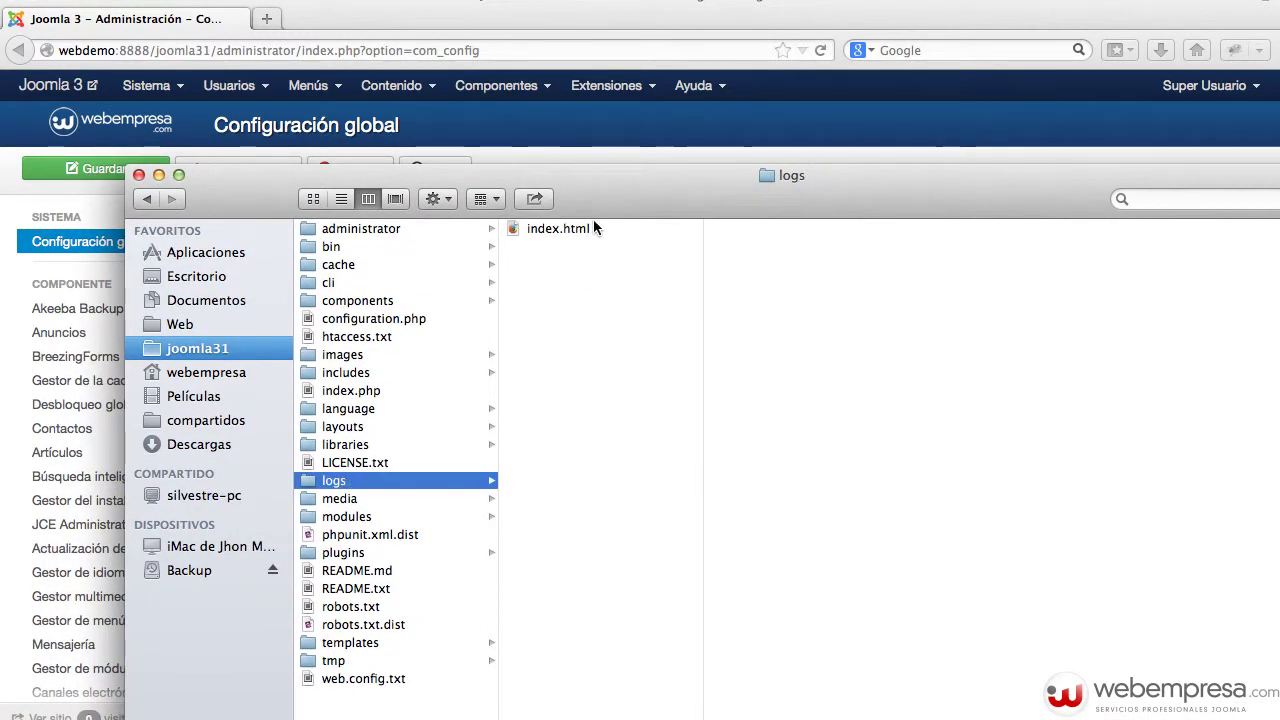
drag(632, 175, 591, 219)
click(602, 170)
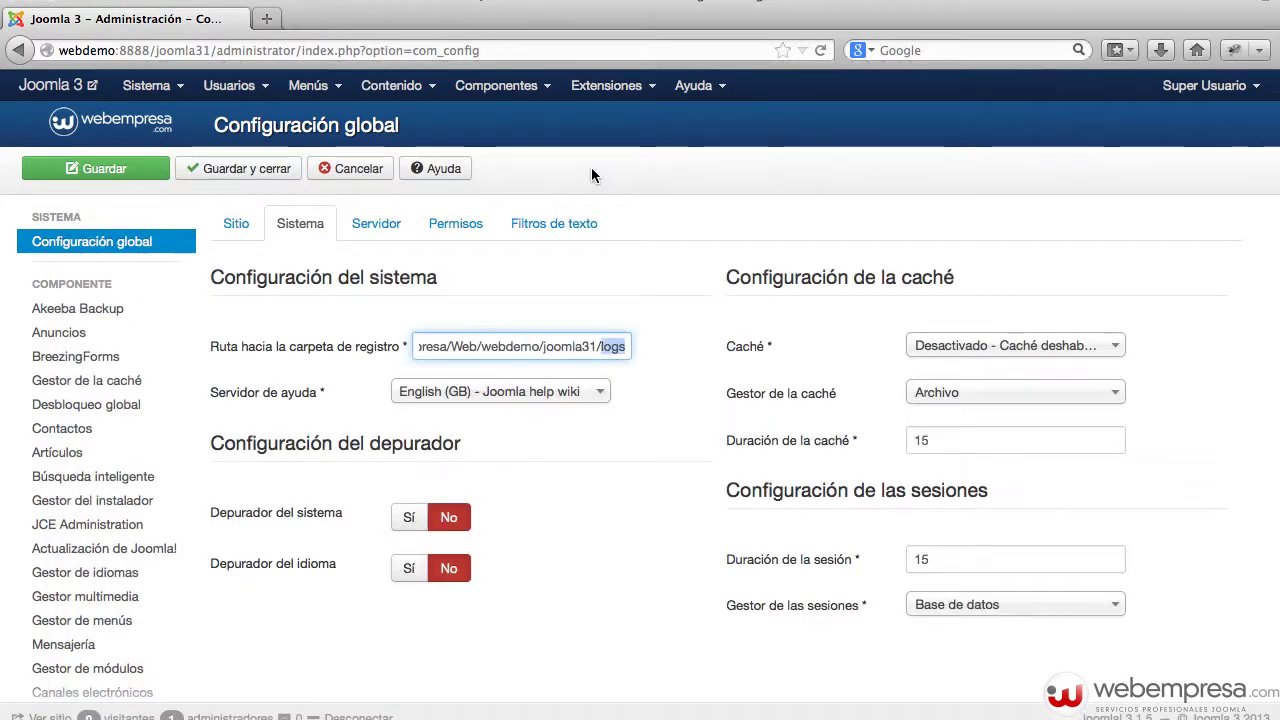
click(1208, 86)
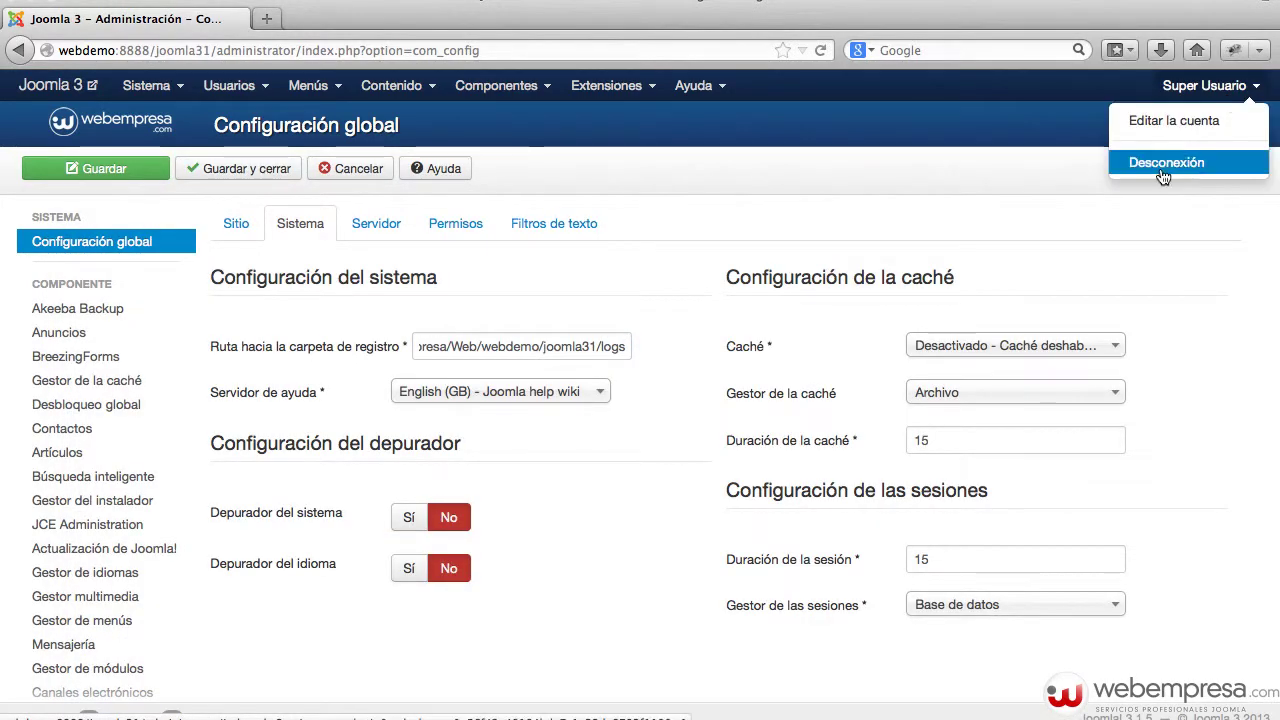
- Log out, attempt a login with a bogus username and password, then check the logs folder for error.php
click(1162, 170)
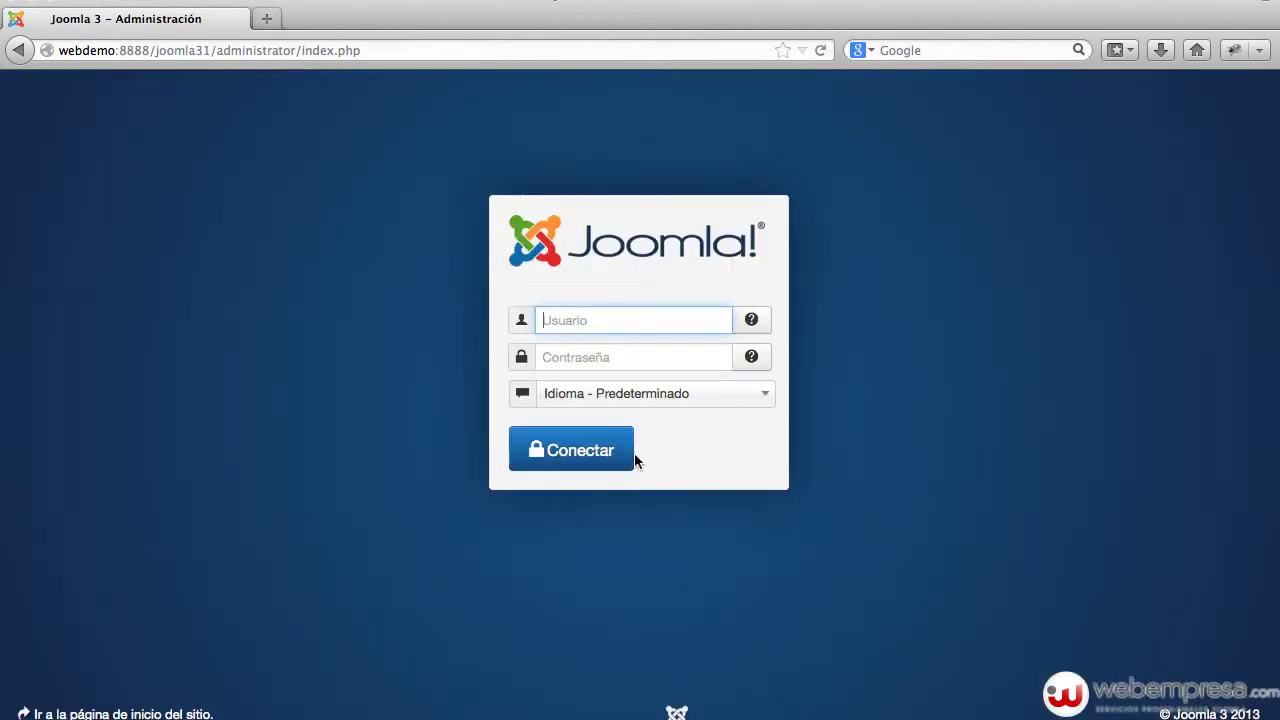
text(kljlkj)
click(592, 357)
text(kljlkjl)
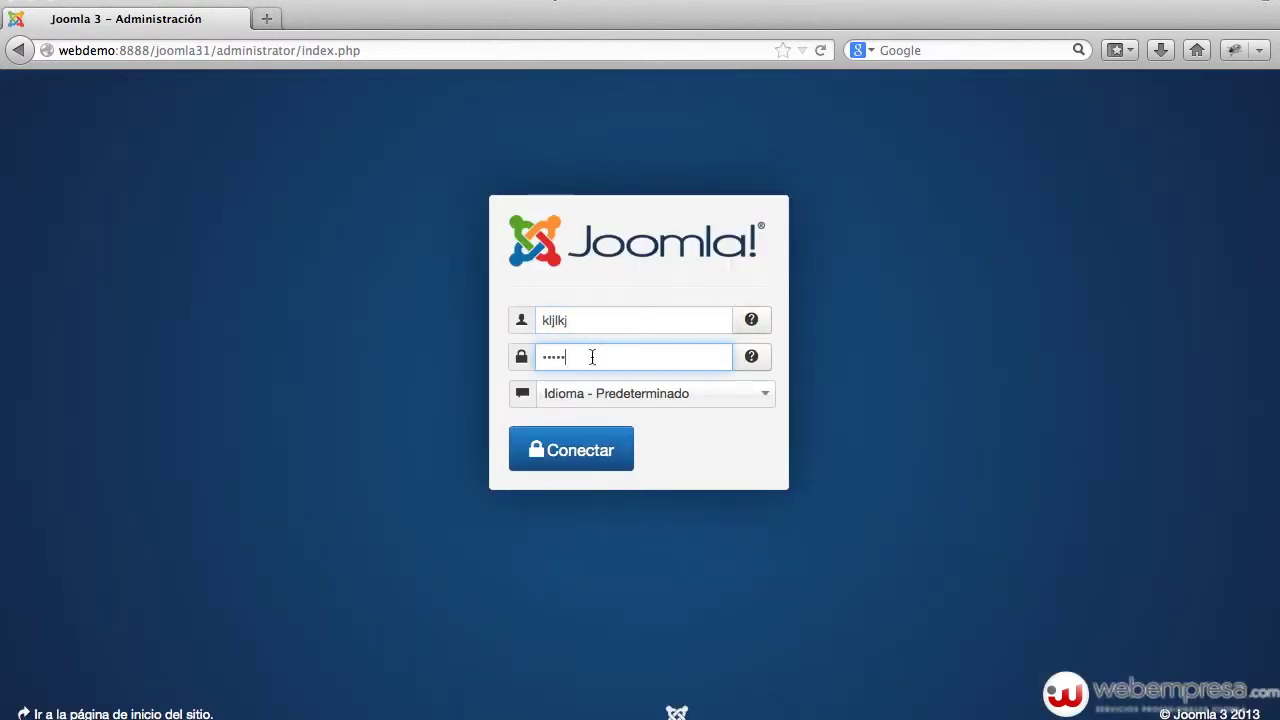
click(548, 450)
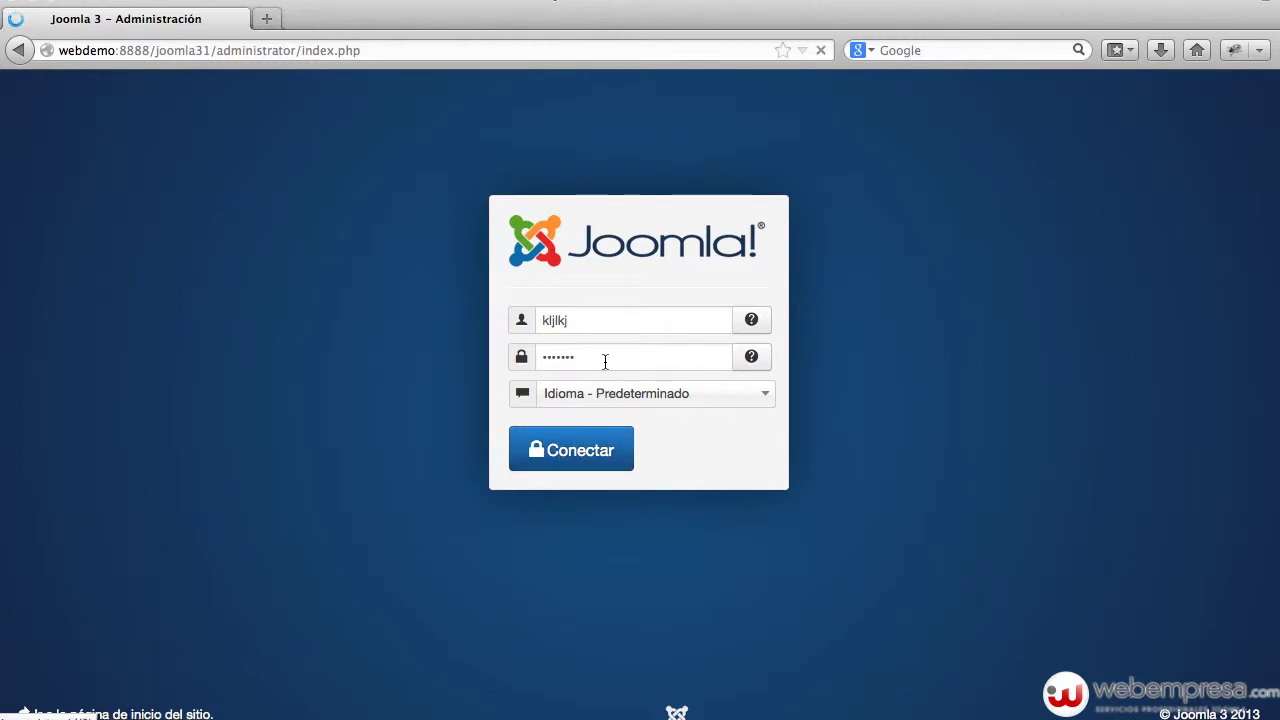
click(508, 718)
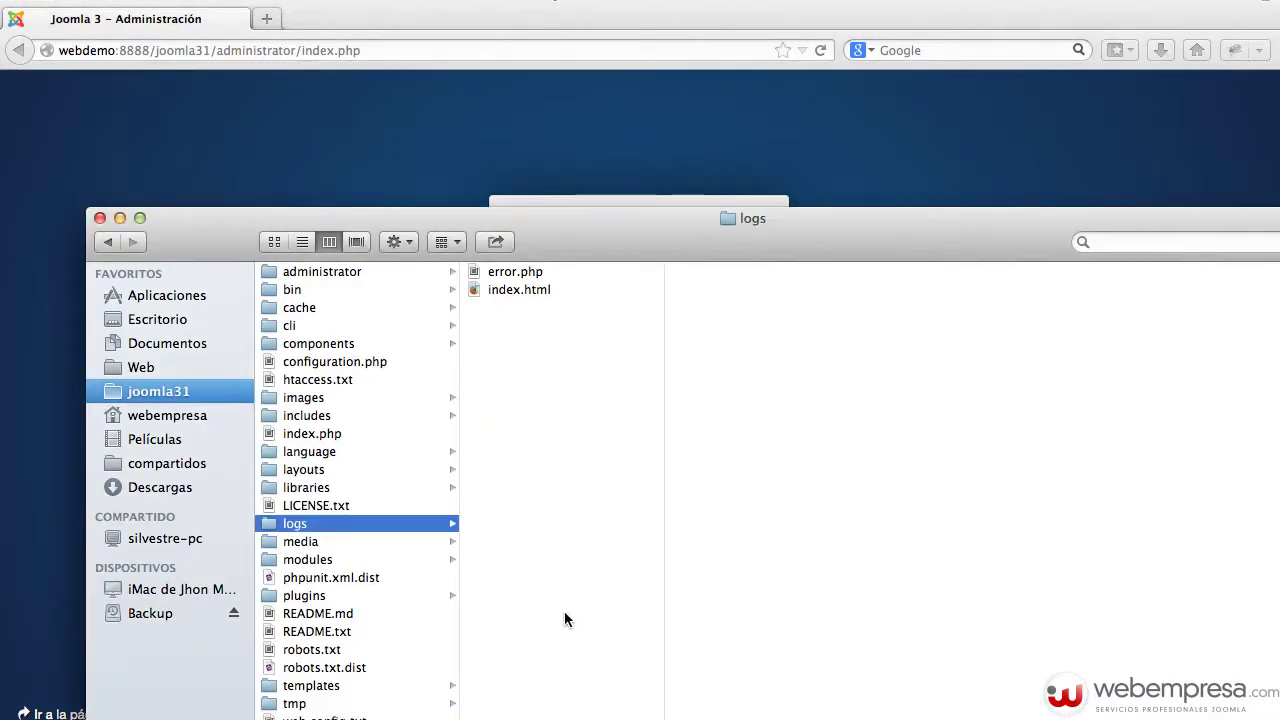
- Open error.php in Sublime Text, read the 'El usuario y contraseña no coinciden' entry, then close it
click(510, 272)
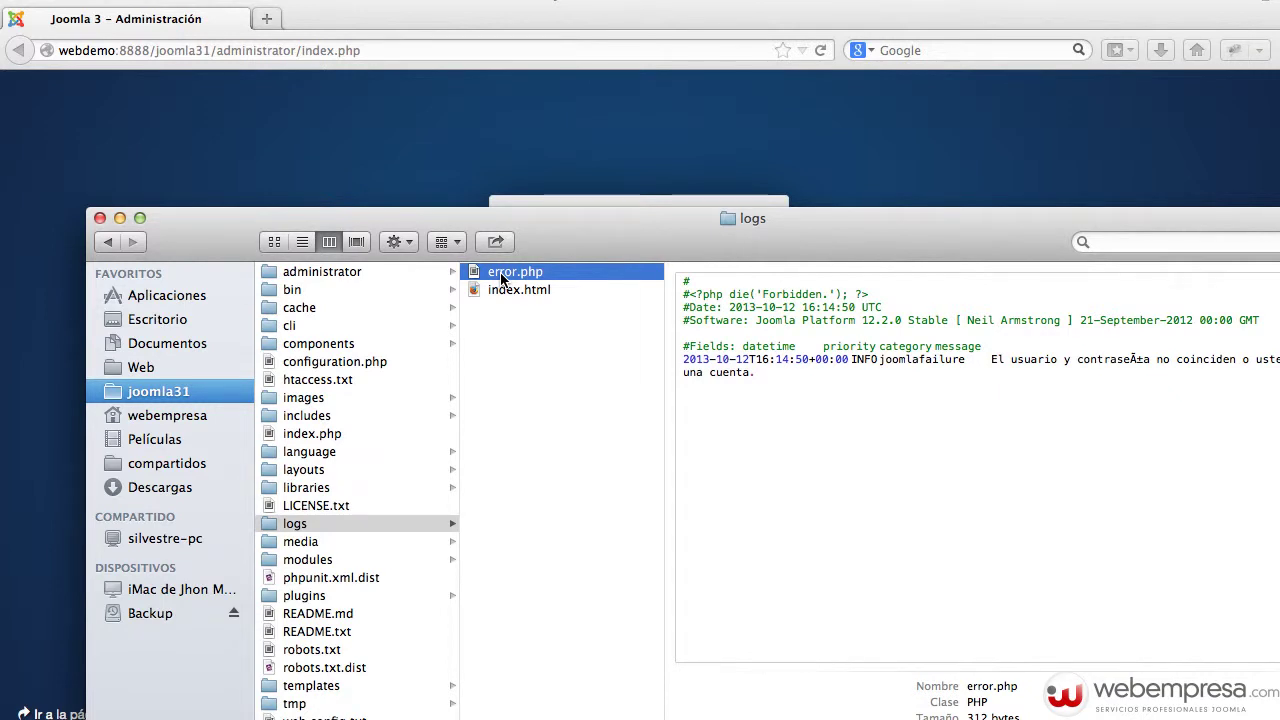
double_click(503, 279)
drag(547, 320, 441, 241)
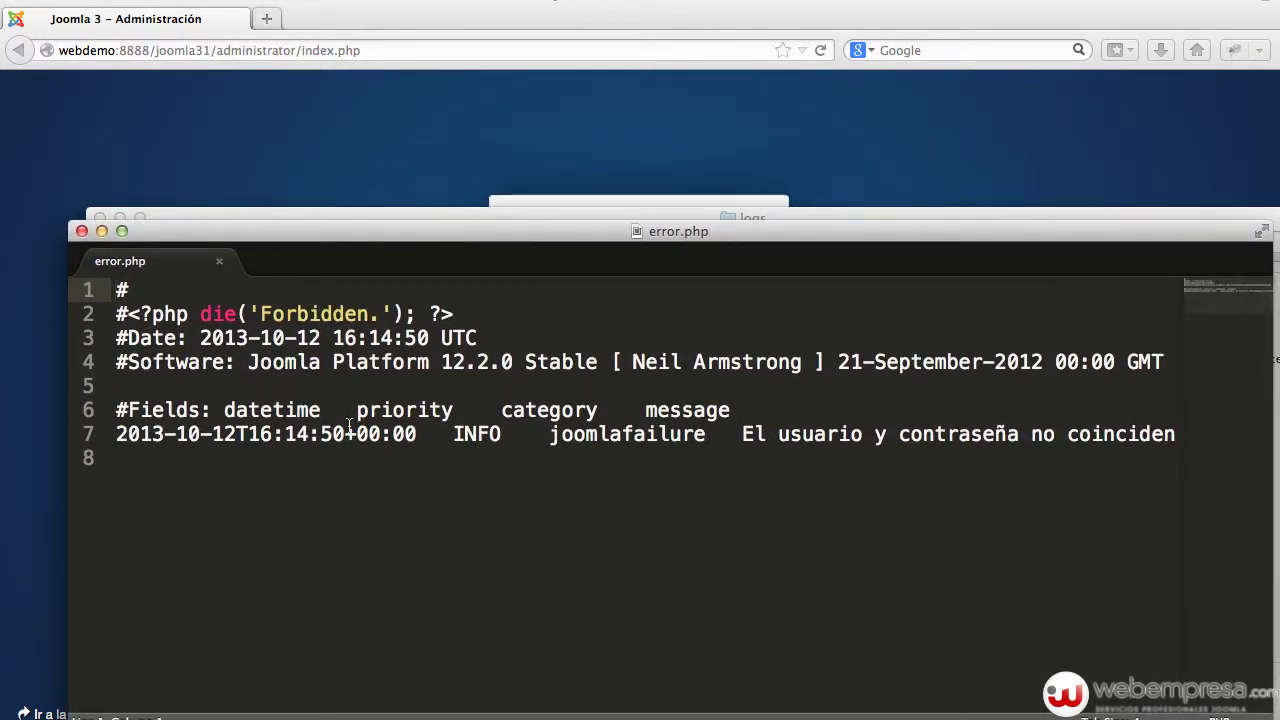
drag(741, 434, 1188, 450)
click(840, 448)
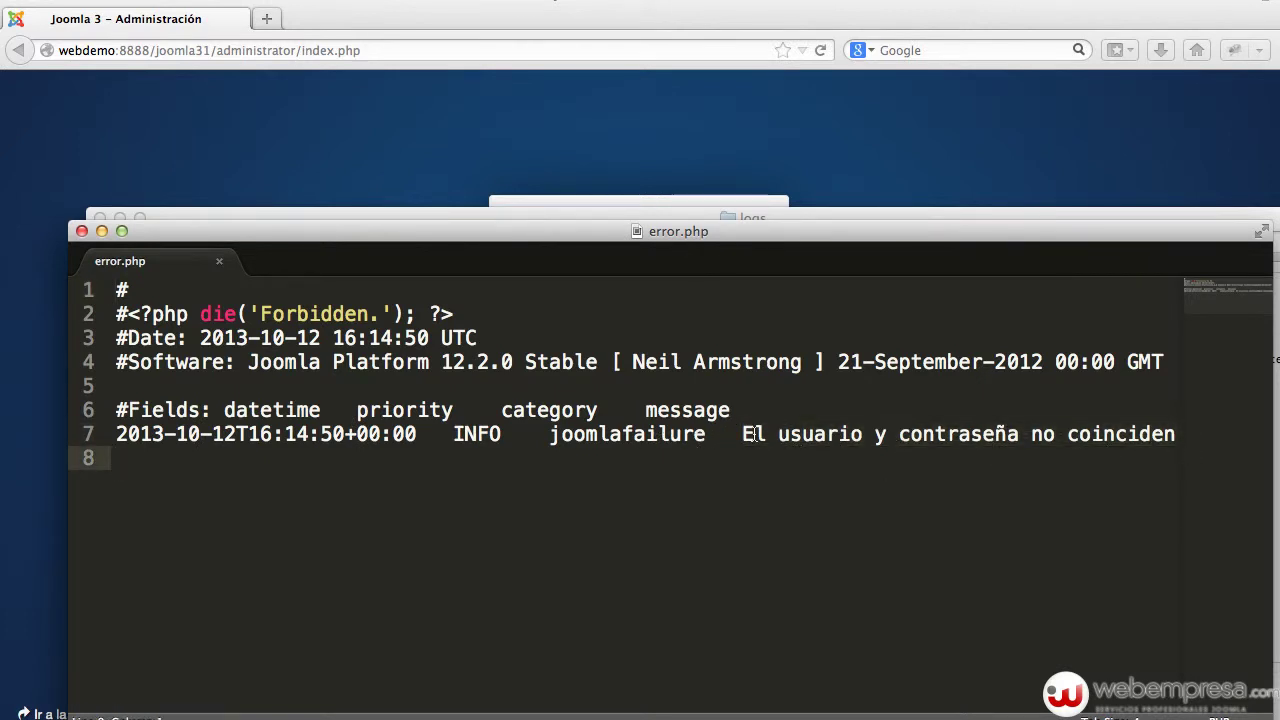
click(82, 232)
- Log back in with the correct admin username and password
click(650, 432)
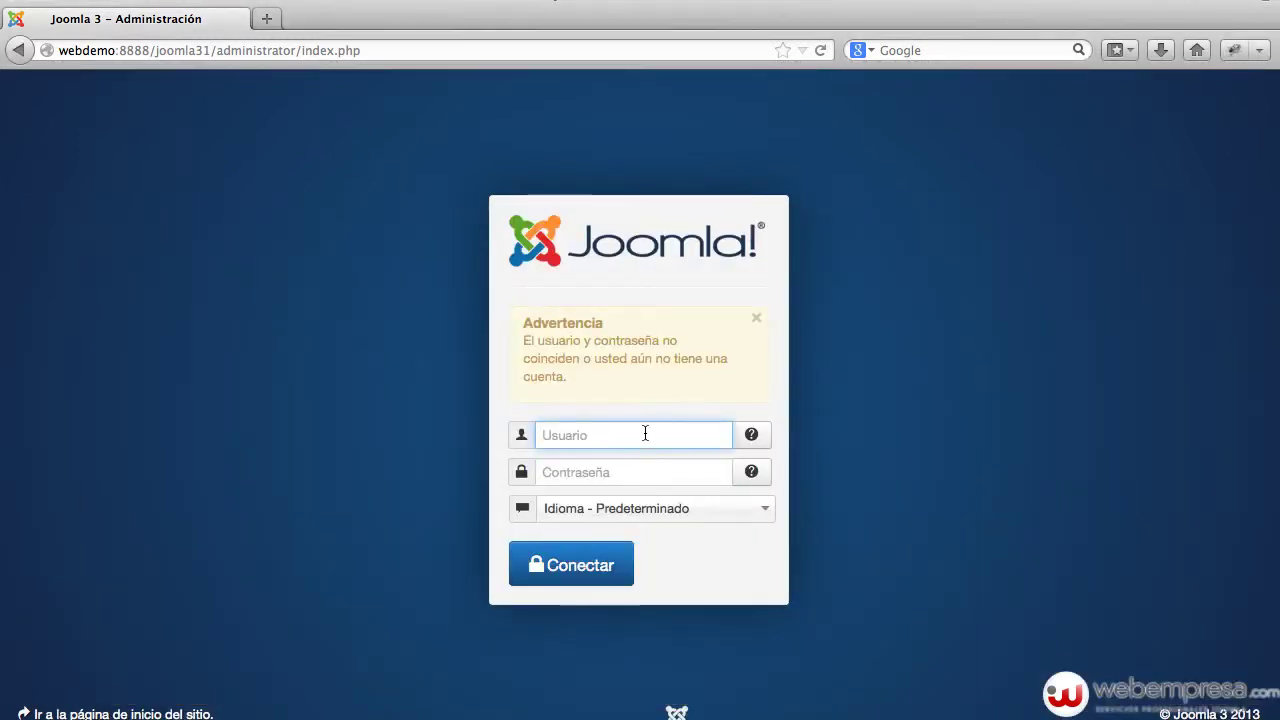
text(adin)
key(Tab)
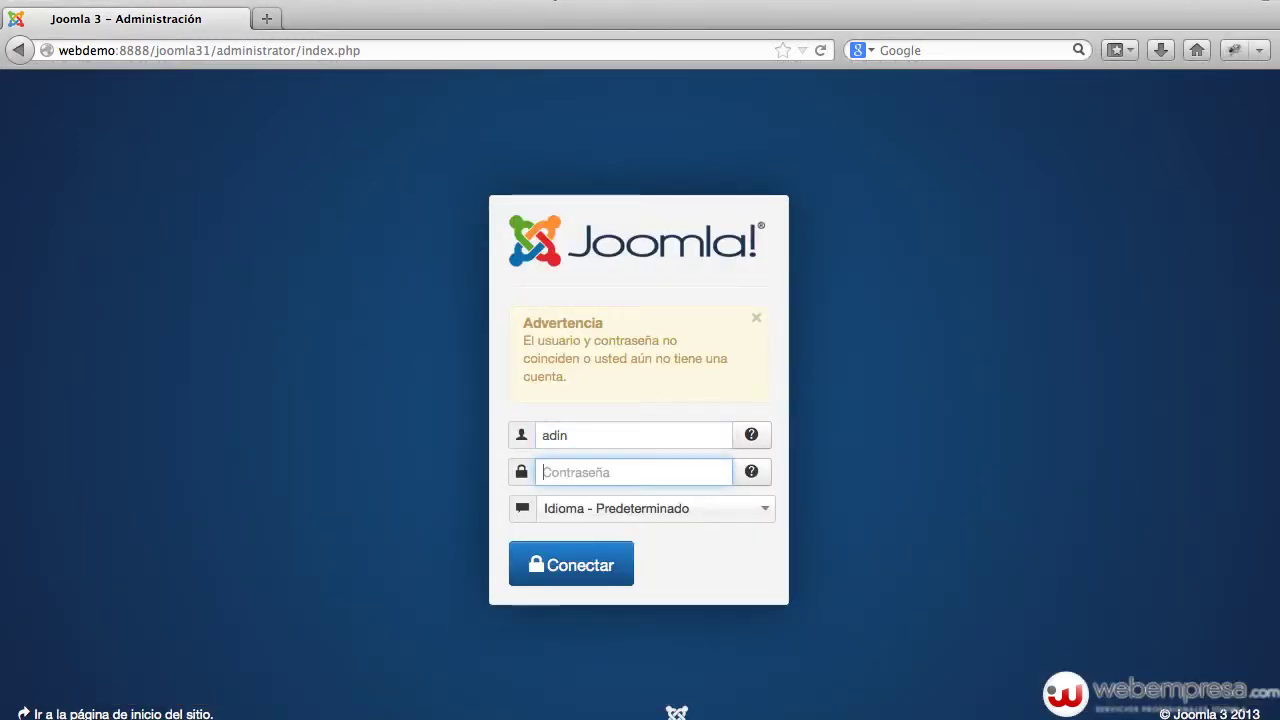
key(shift+Tab)
text(a)
key(Tab)
text(admin12)
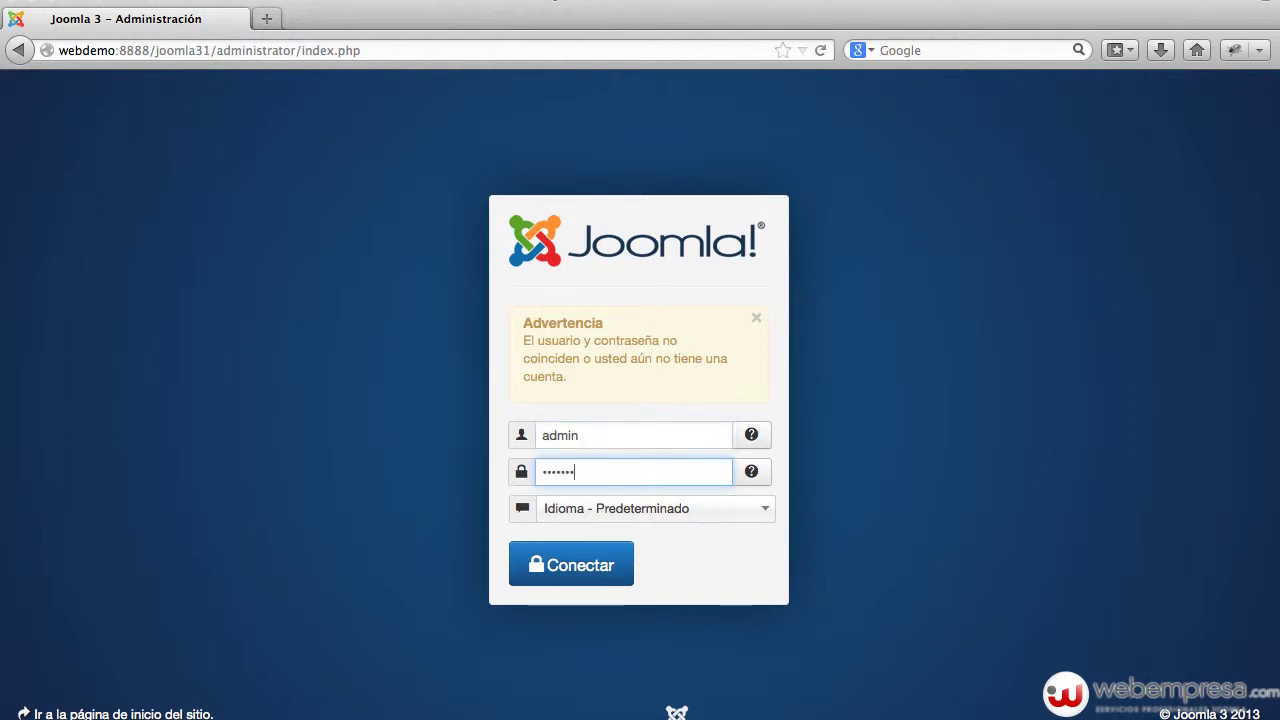
text(3)
key(Return)
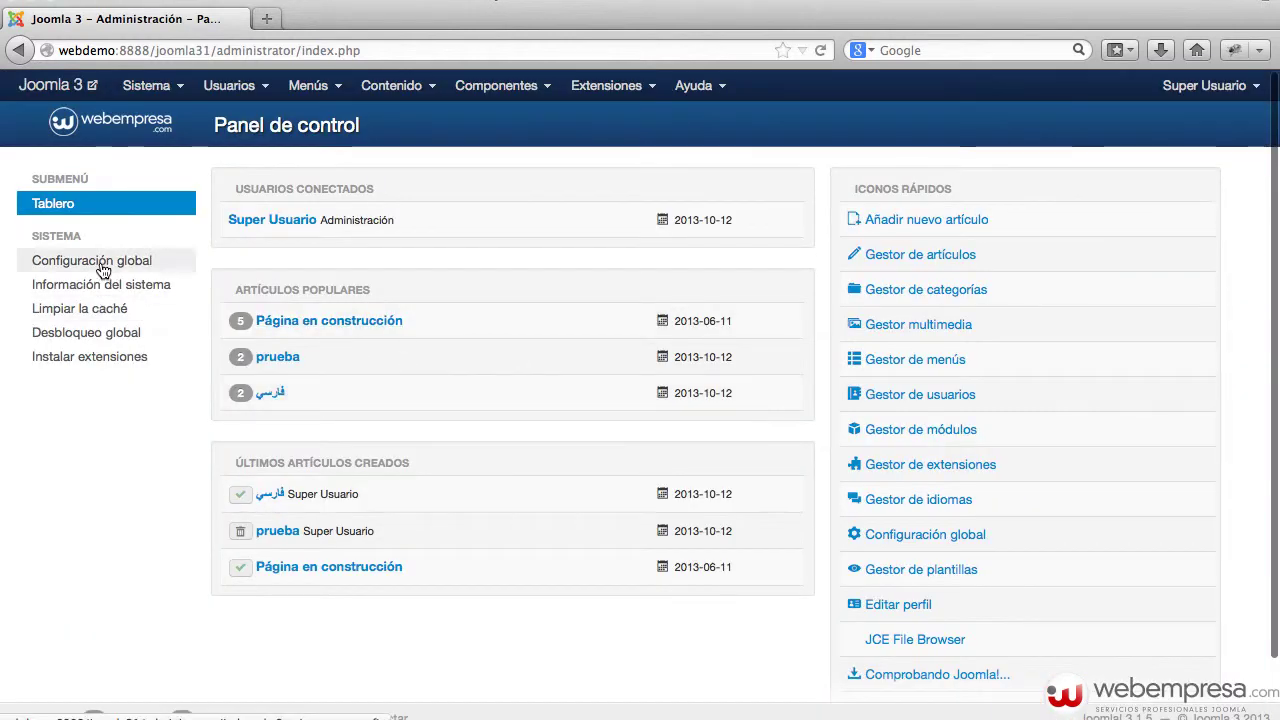
- Reopen Global Configuration's Sistema settings, check the log folder path, and return to Finder's logs folder
click(102, 268)
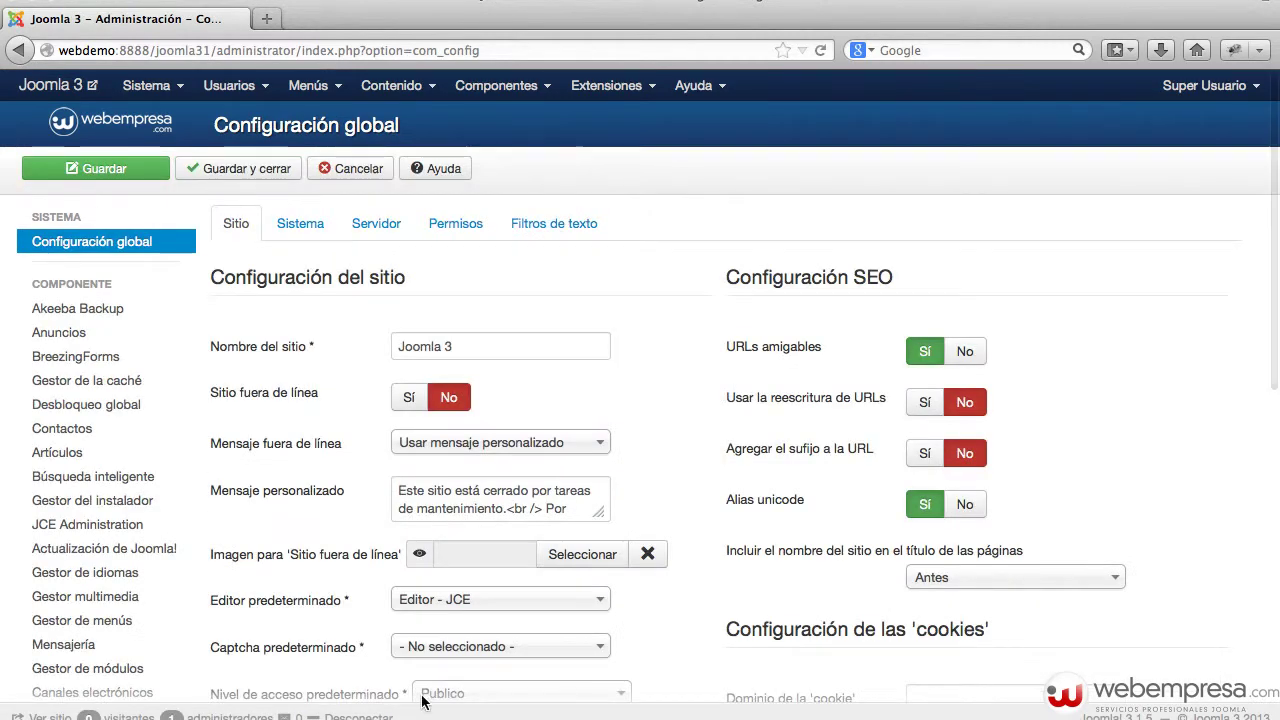
click(285, 215)
drag(470, 346, 596, 349)
click(596, 350)
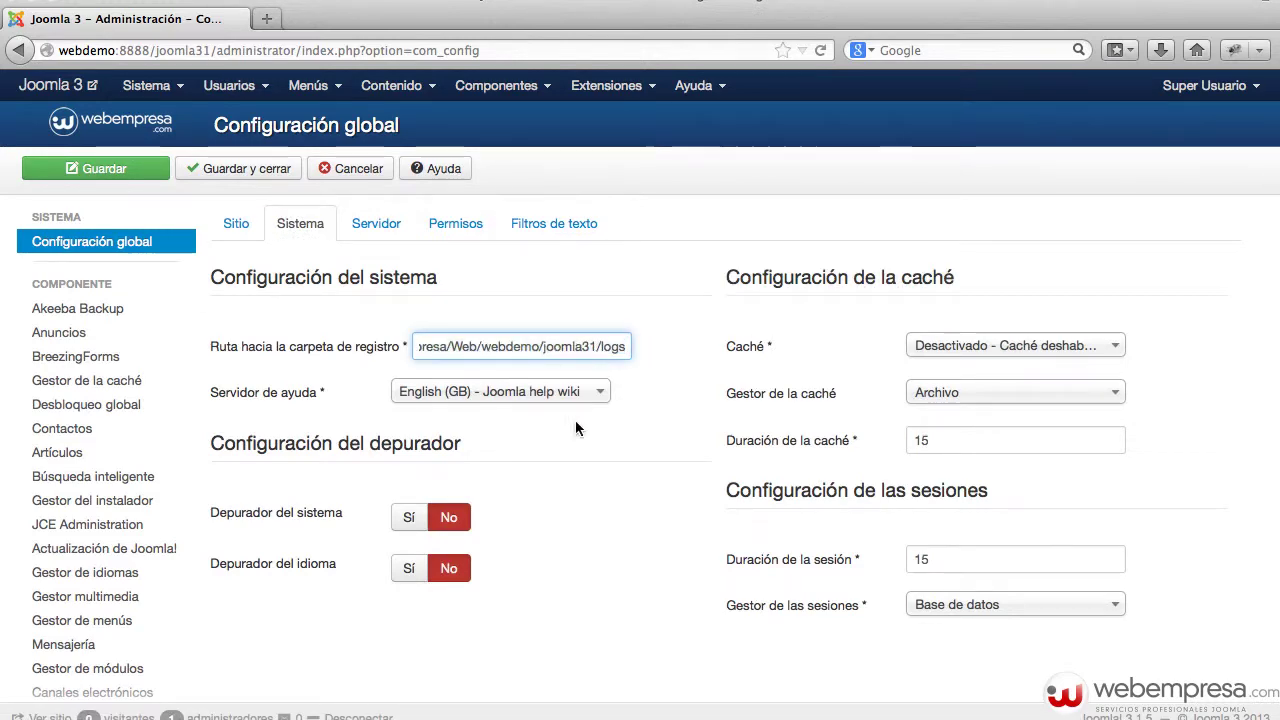
click(372, 718)
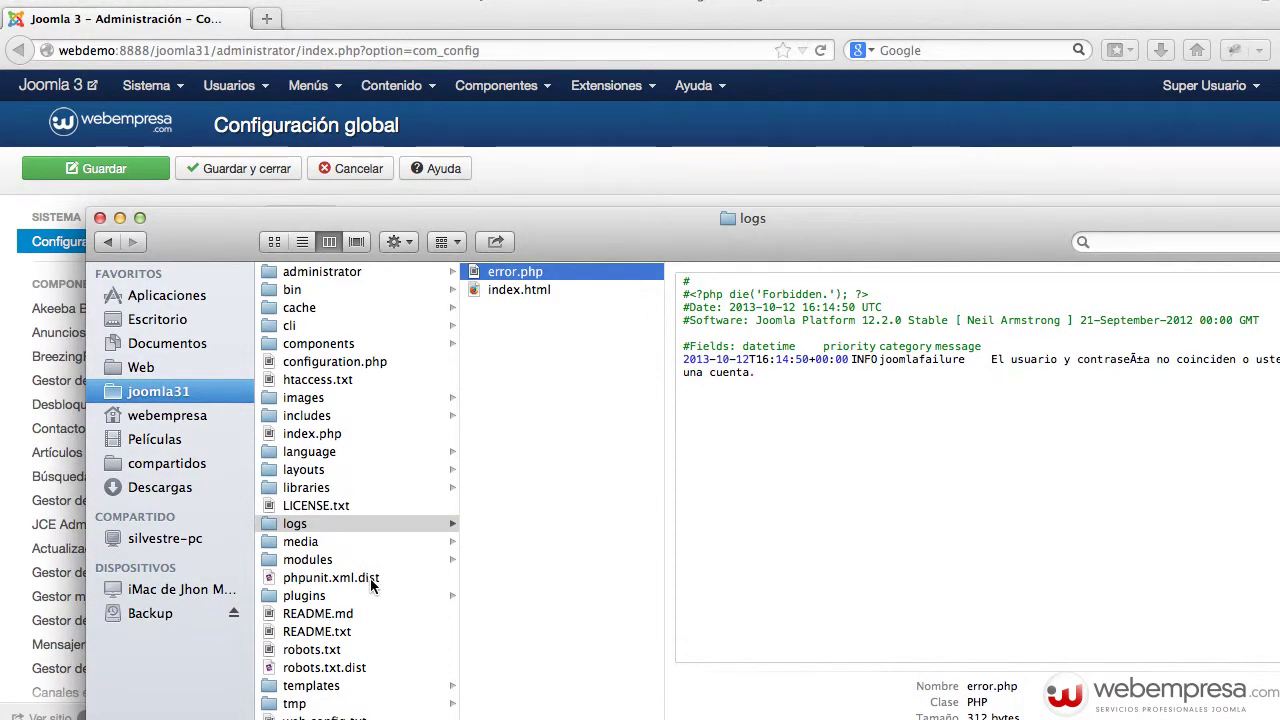
- Open configuration.php in Sublime Text and highlight the $log_path value on line 56
double_click(329, 365)
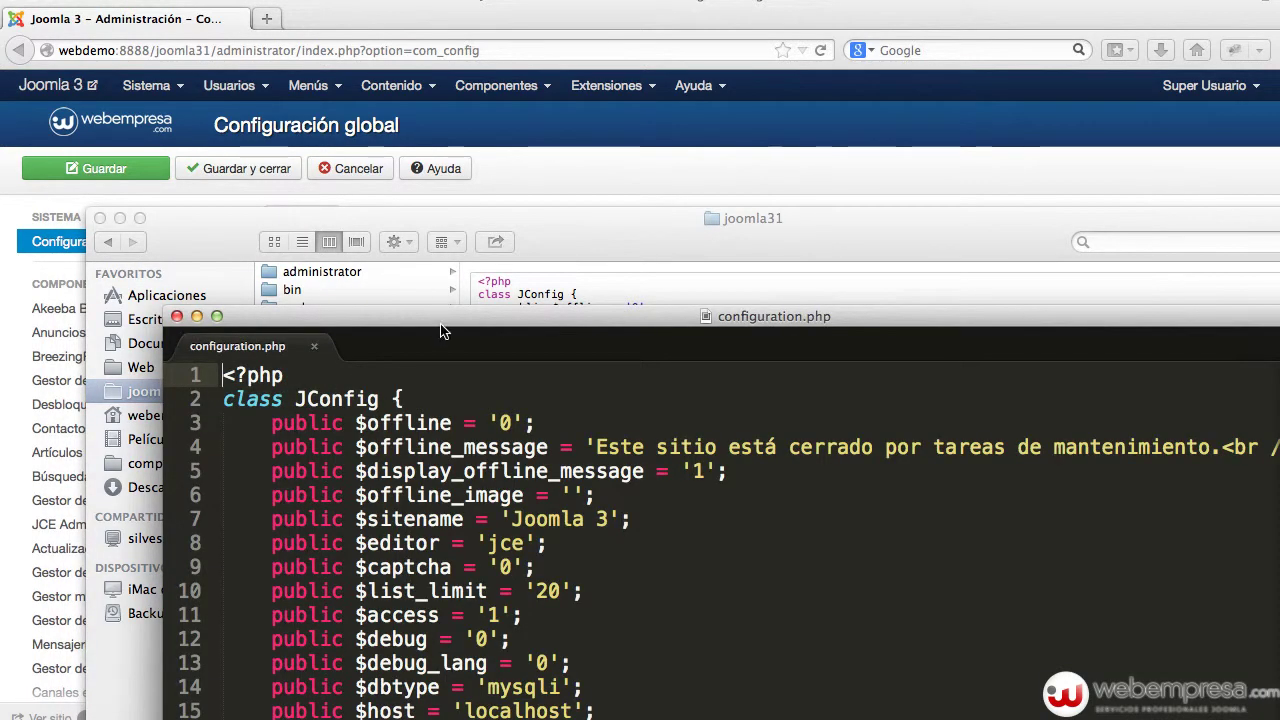
scroll(450, 322, down, 2)
scroll(450, 322, down, 15)
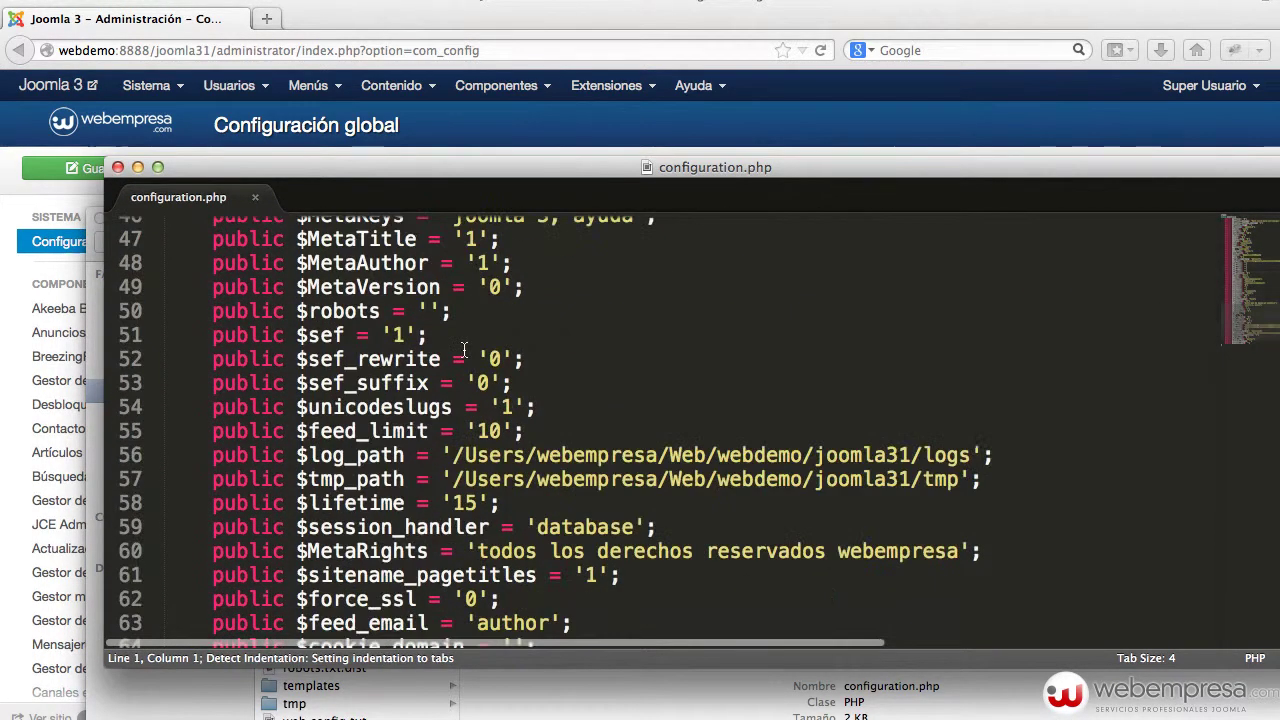
double_click(354, 401)
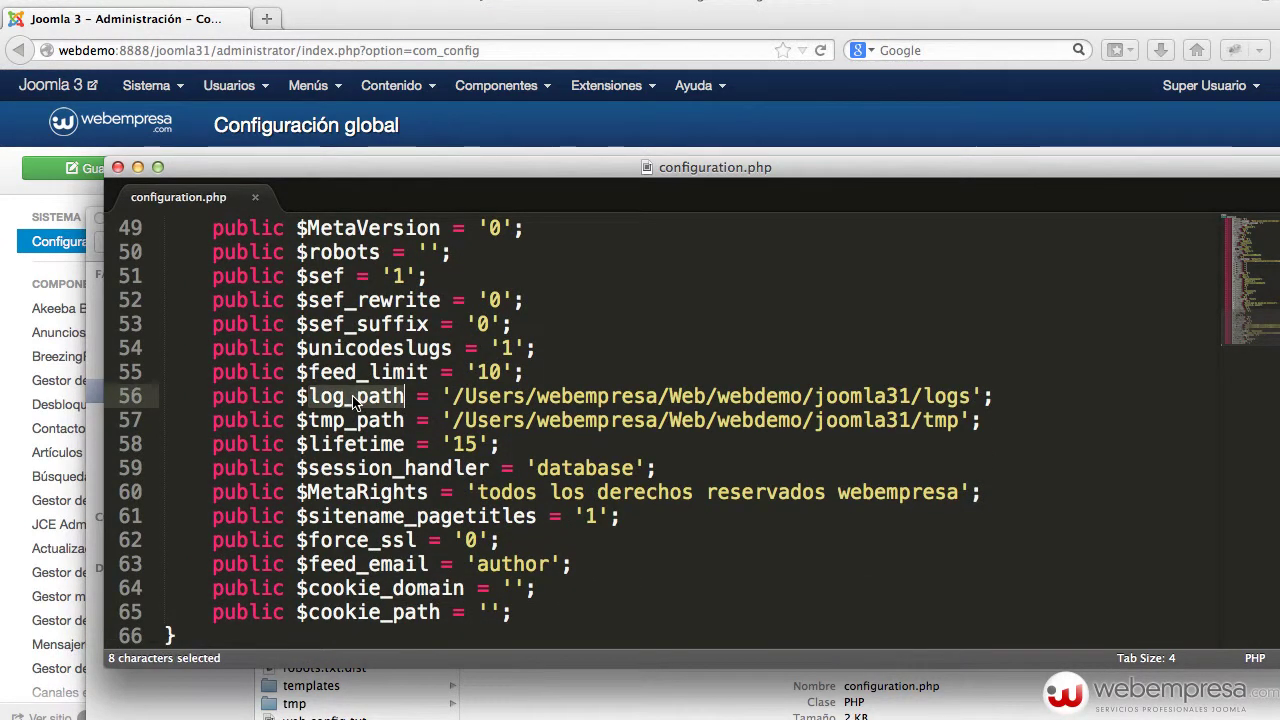
drag(966, 398, 452, 398)
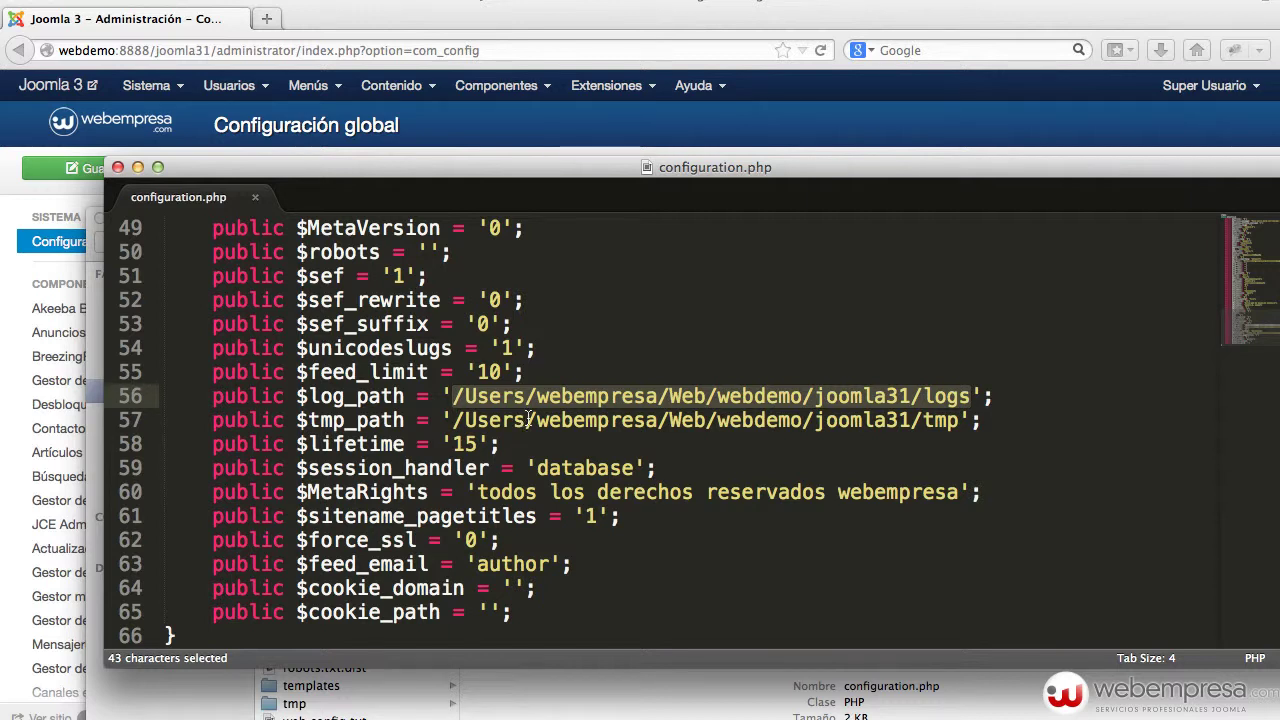
- Leave the Servidor de ayuda setting unchanged, then view and close the Global Configuration help page
click(680, 136)
scroll(461, 375, down, 1)
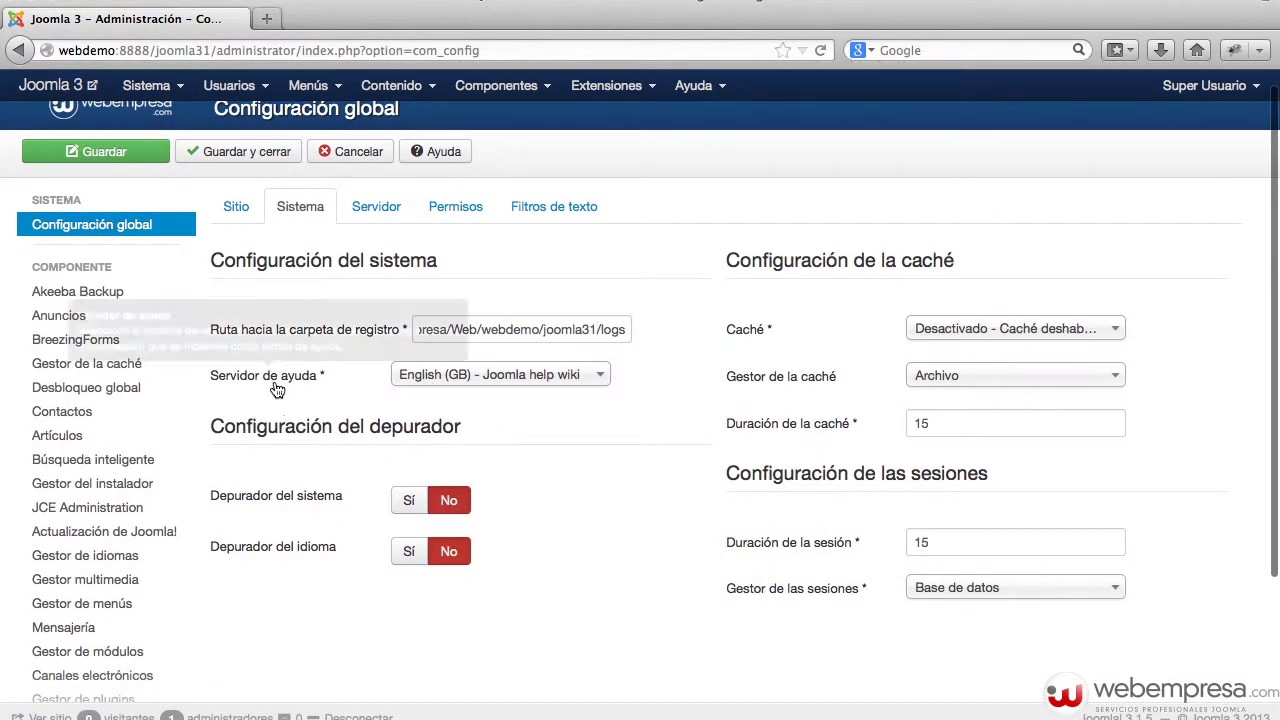
mouse_move(280, 386)
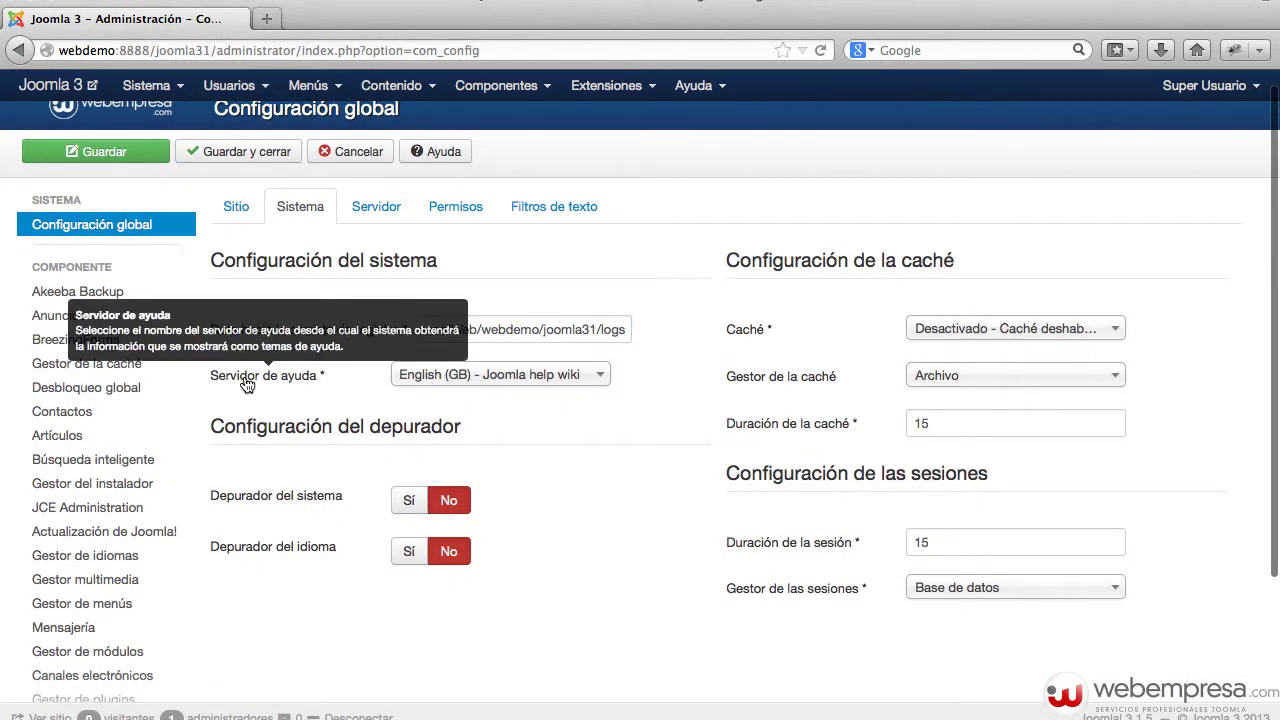
click(455, 378)
click(624, 437)
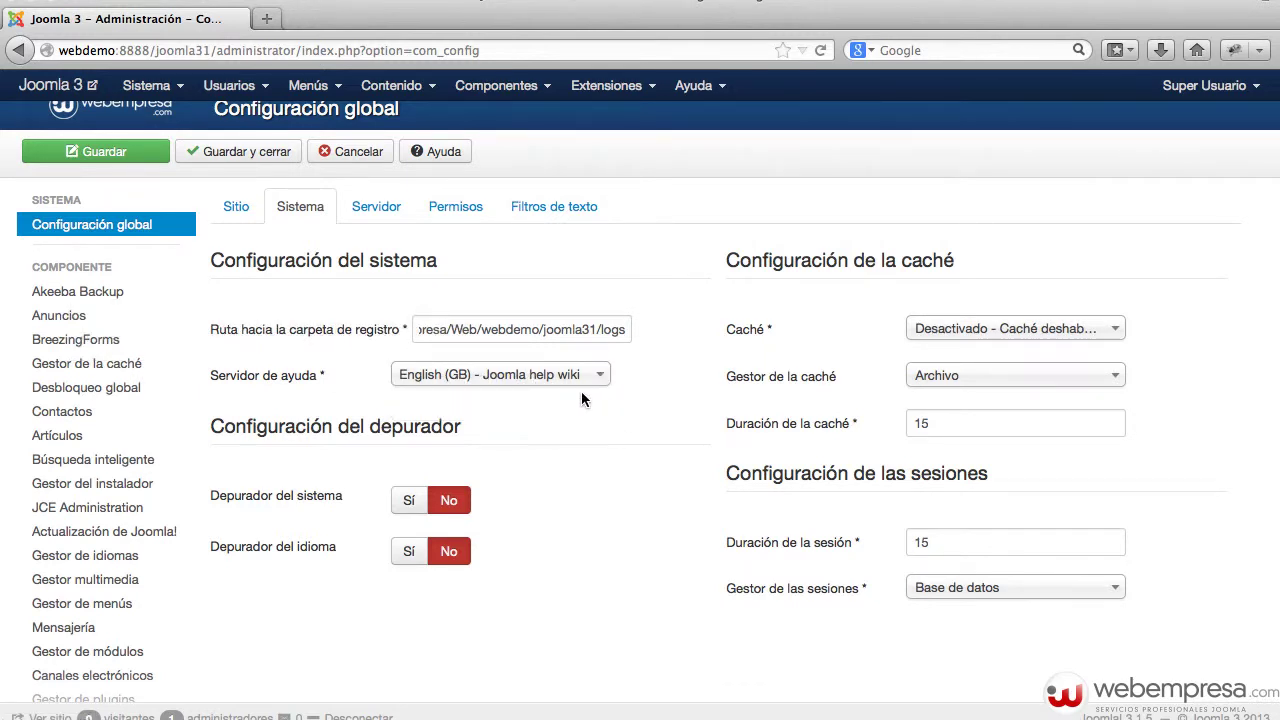
scroll(517, 277, up, 1)
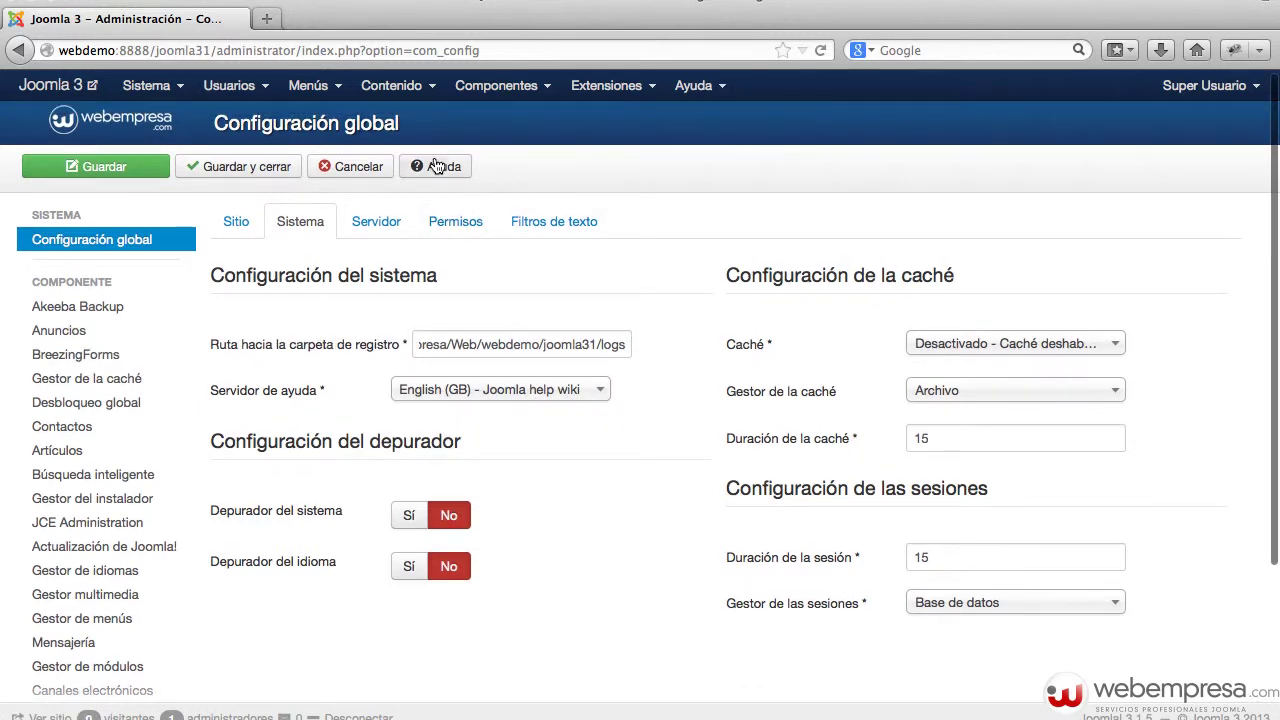
click(437, 166)
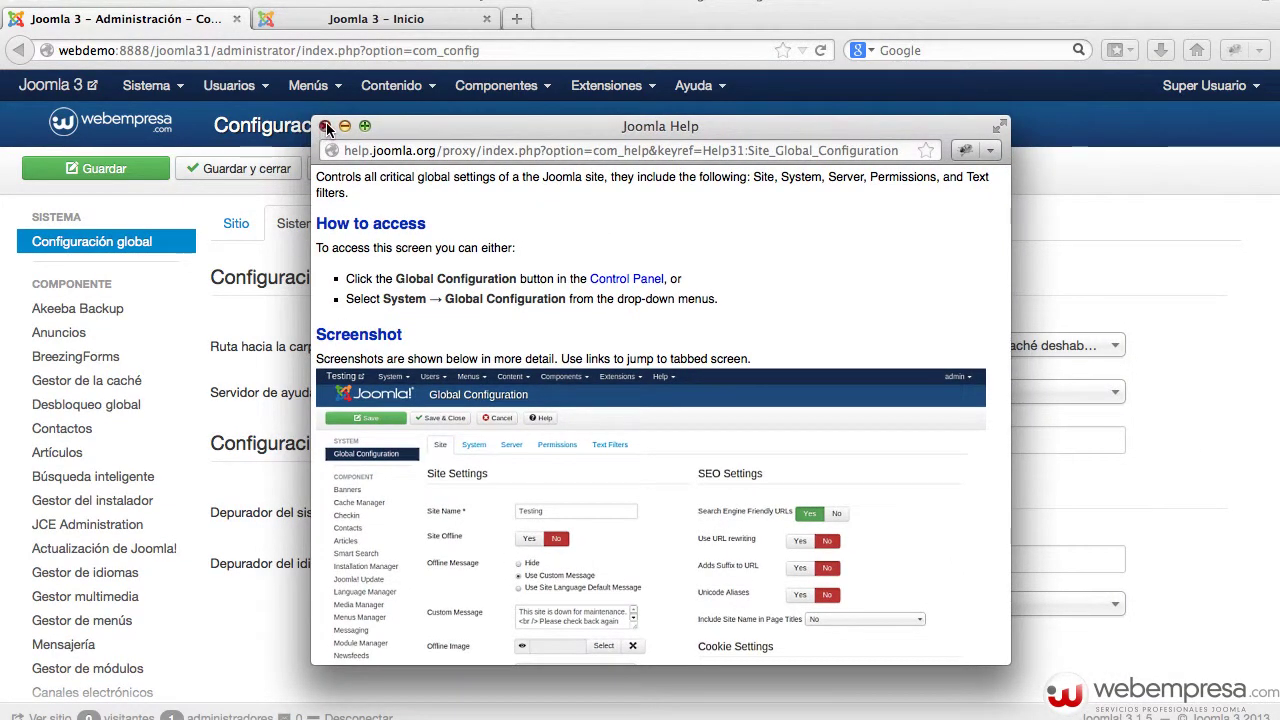
click(324, 125)
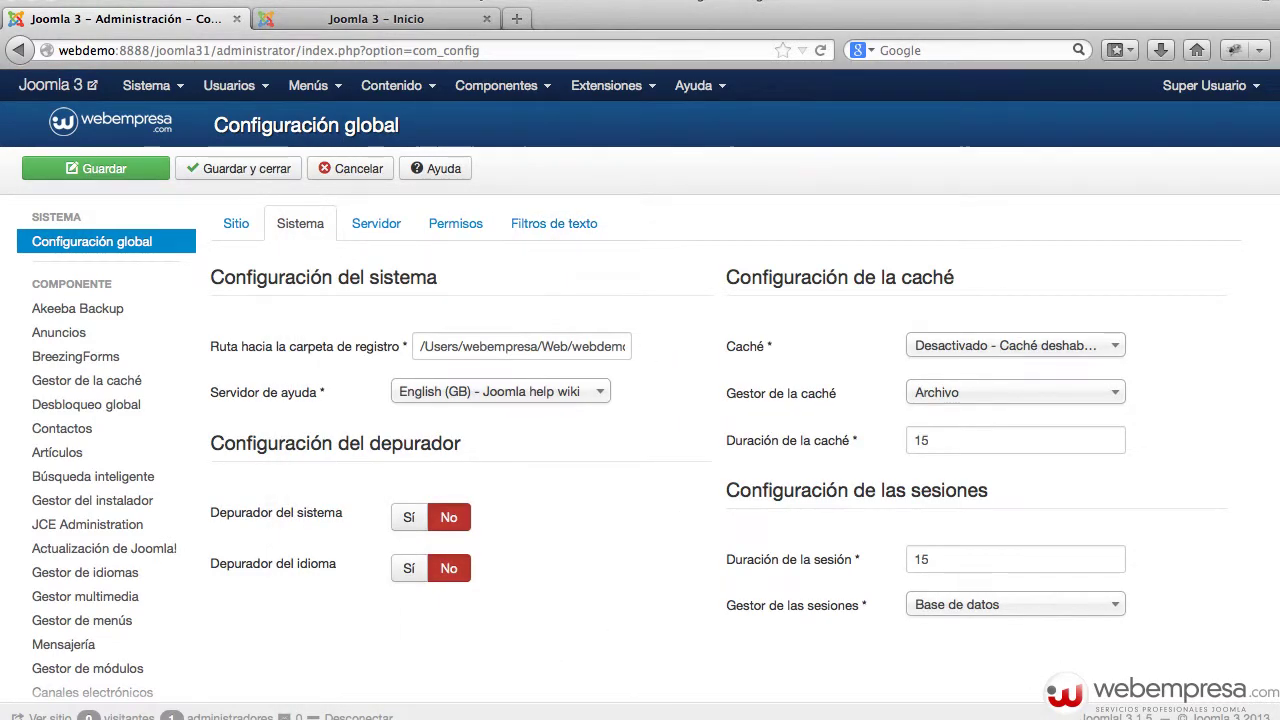
key(super+Tab)
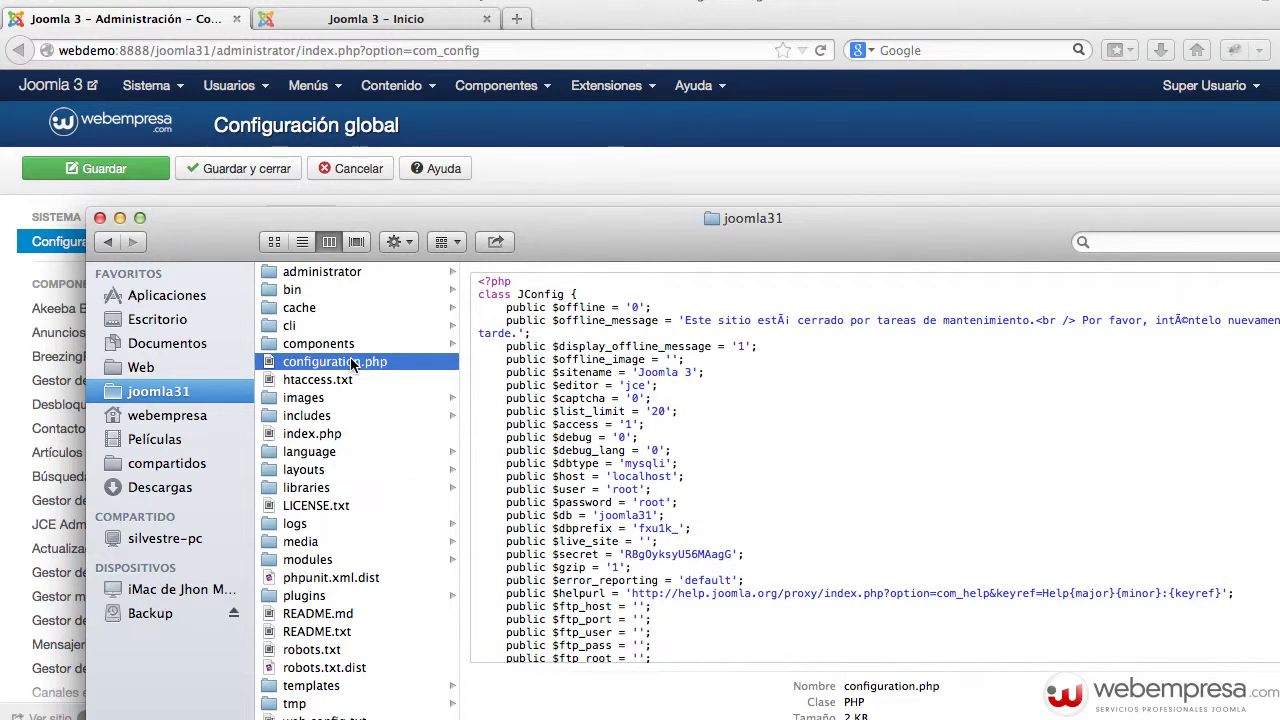
double_click(352, 363)
drag(482, 336, 482, 158)
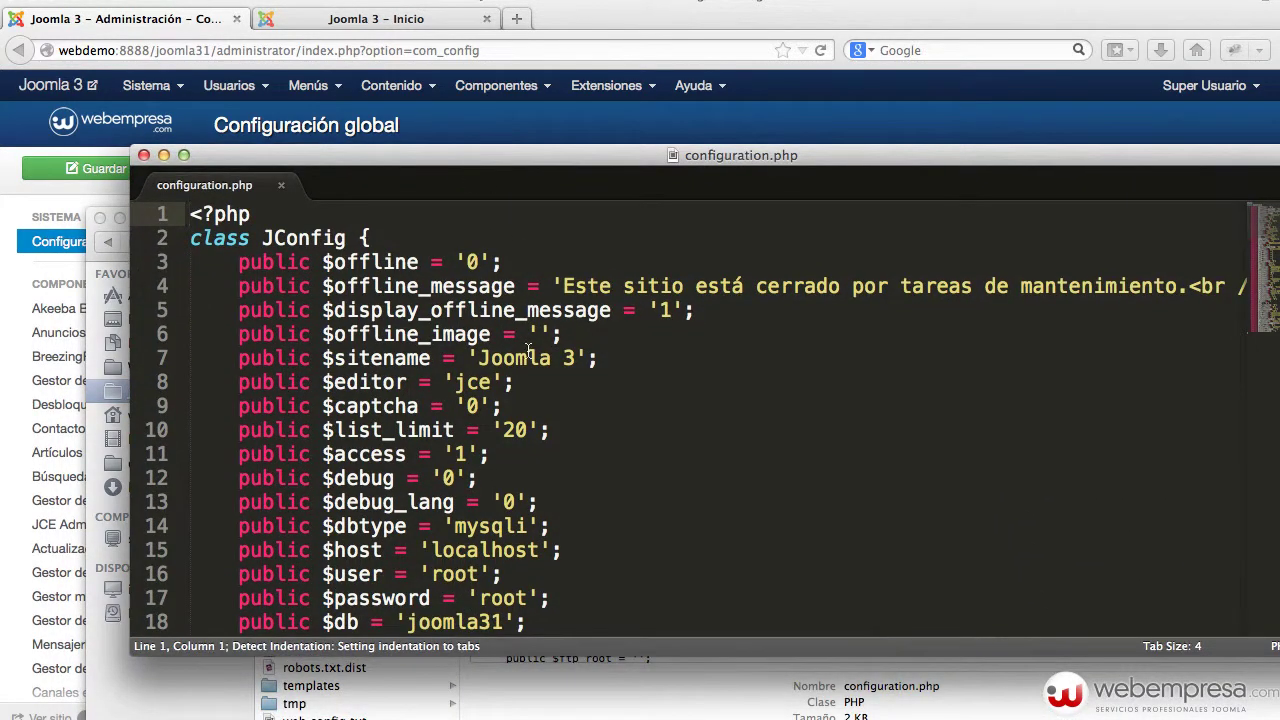
scroll(528, 350, down, 5)
double_click(388, 495)
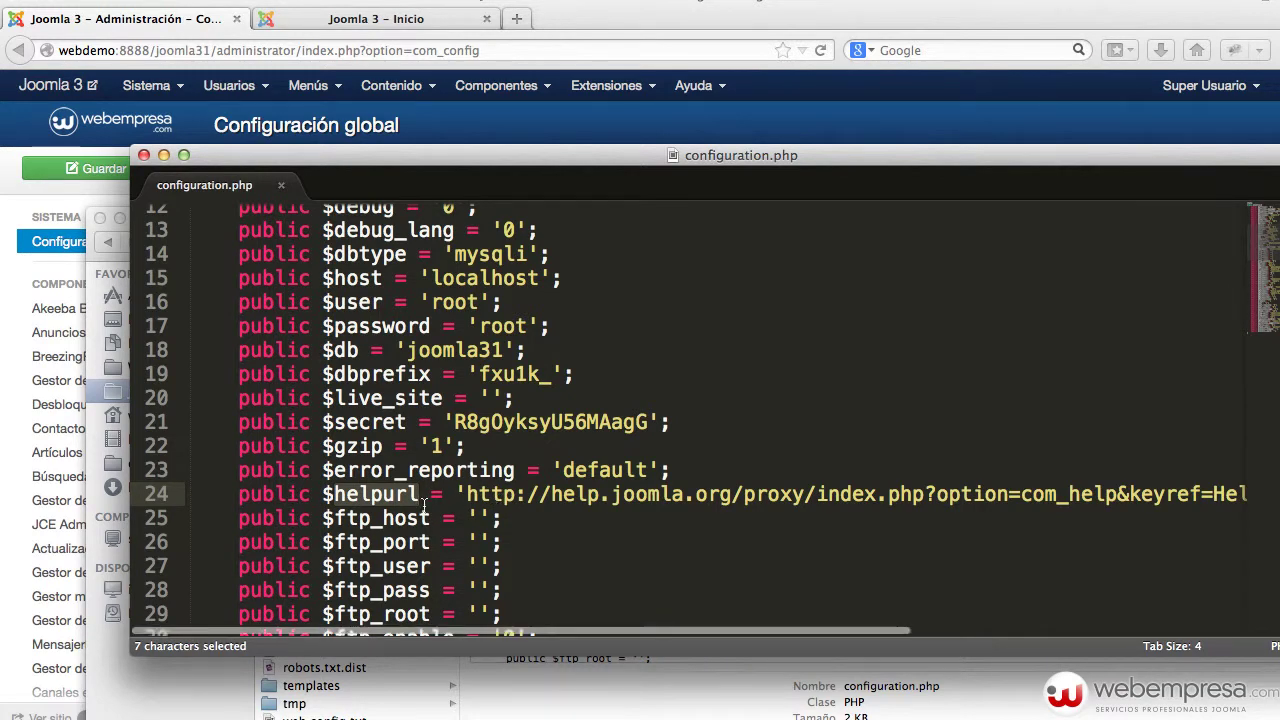
scroll(480, 505, right, 5)
scroll(471, 510, left, 3)
click(144, 160)
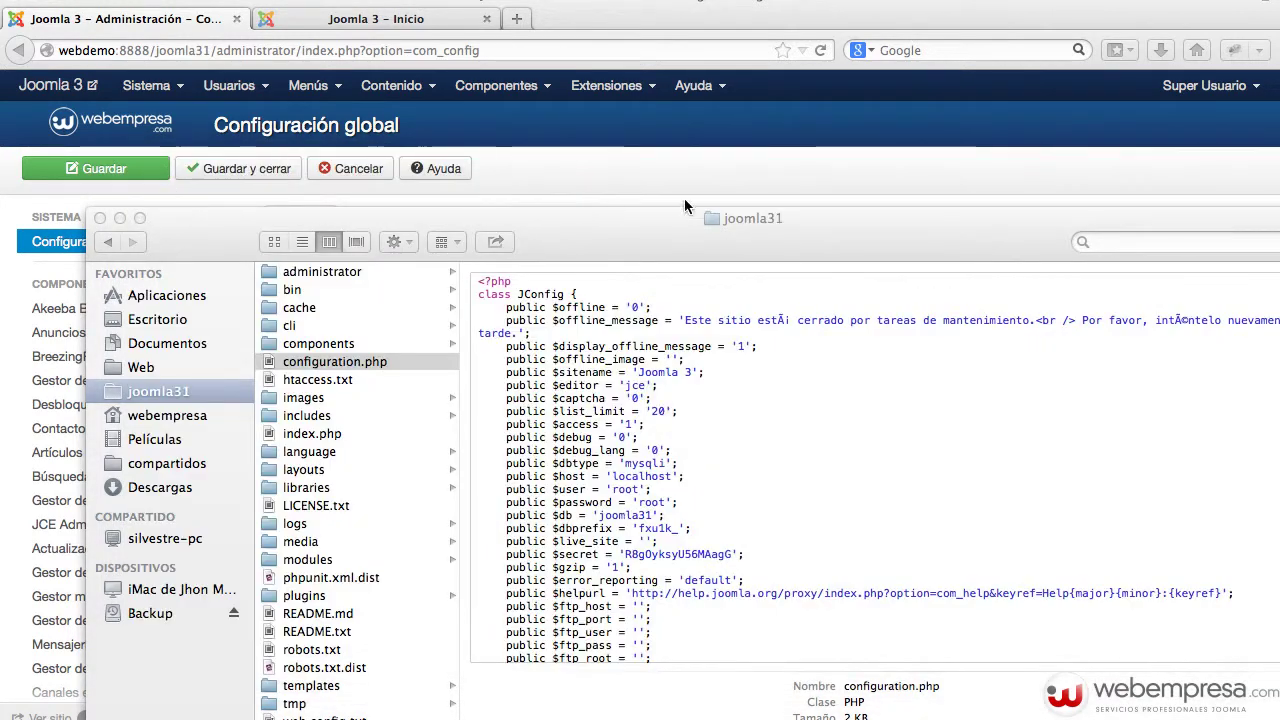
click(665, 196)
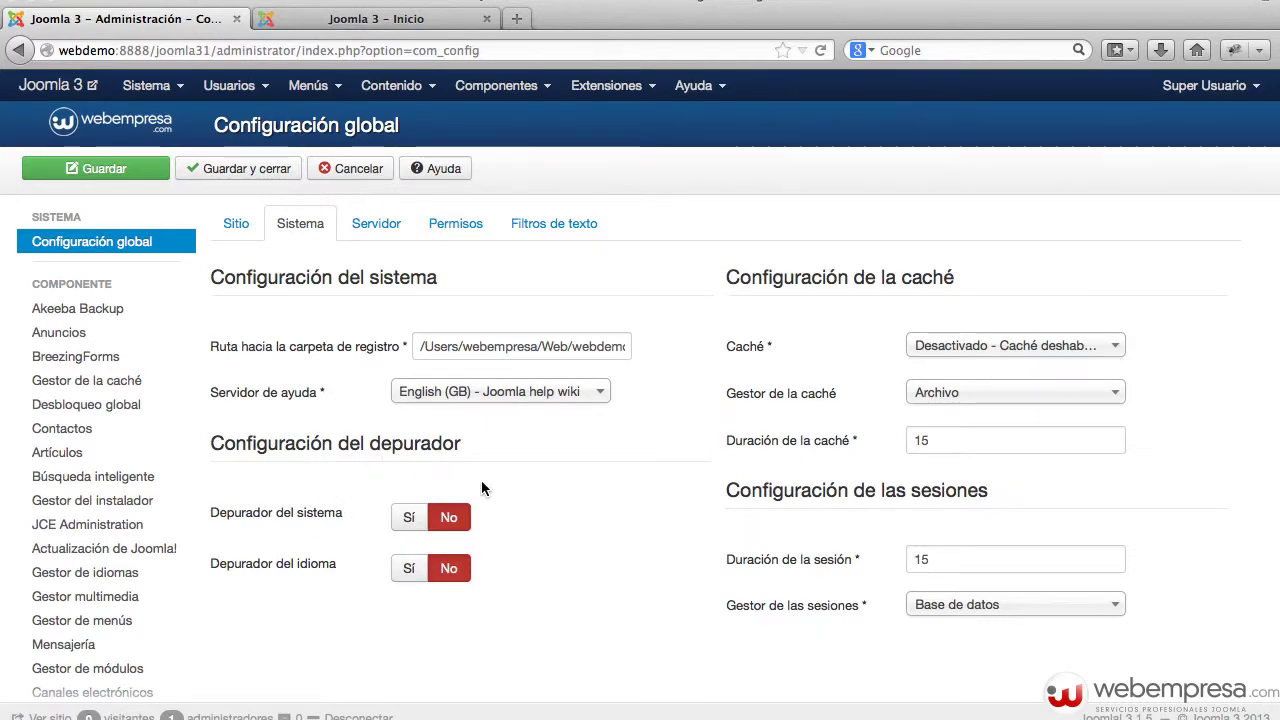
- Set Depurador del sistema to Sí, save, and go to the 'Joomla 3 – Inicio' tab
mouse_move(290, 522)
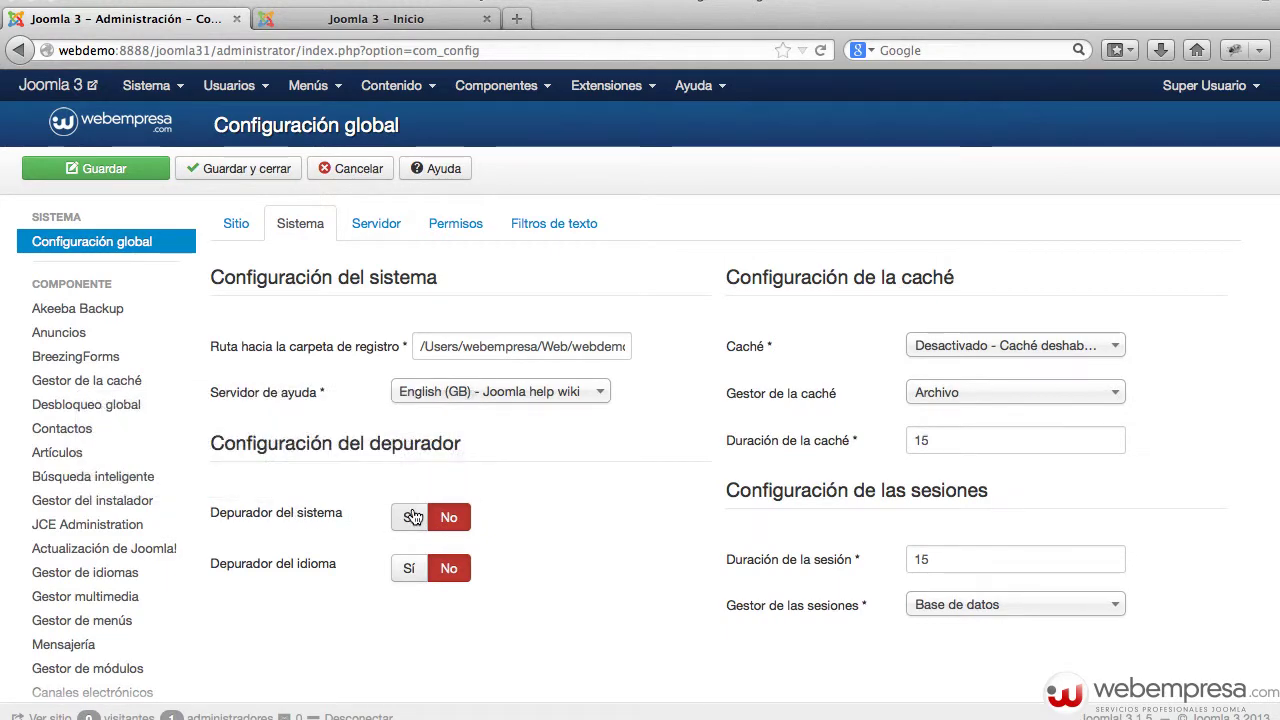
click(413, 517)
click(137, 172)
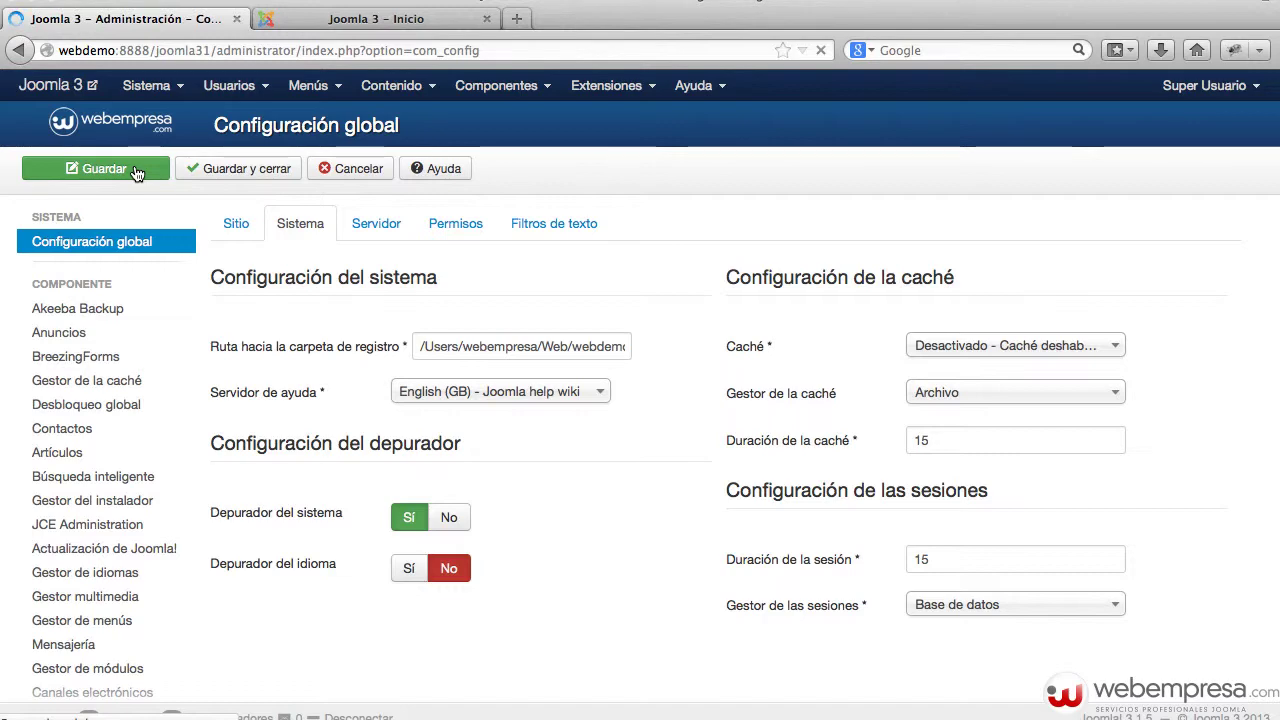
click(301, 22)
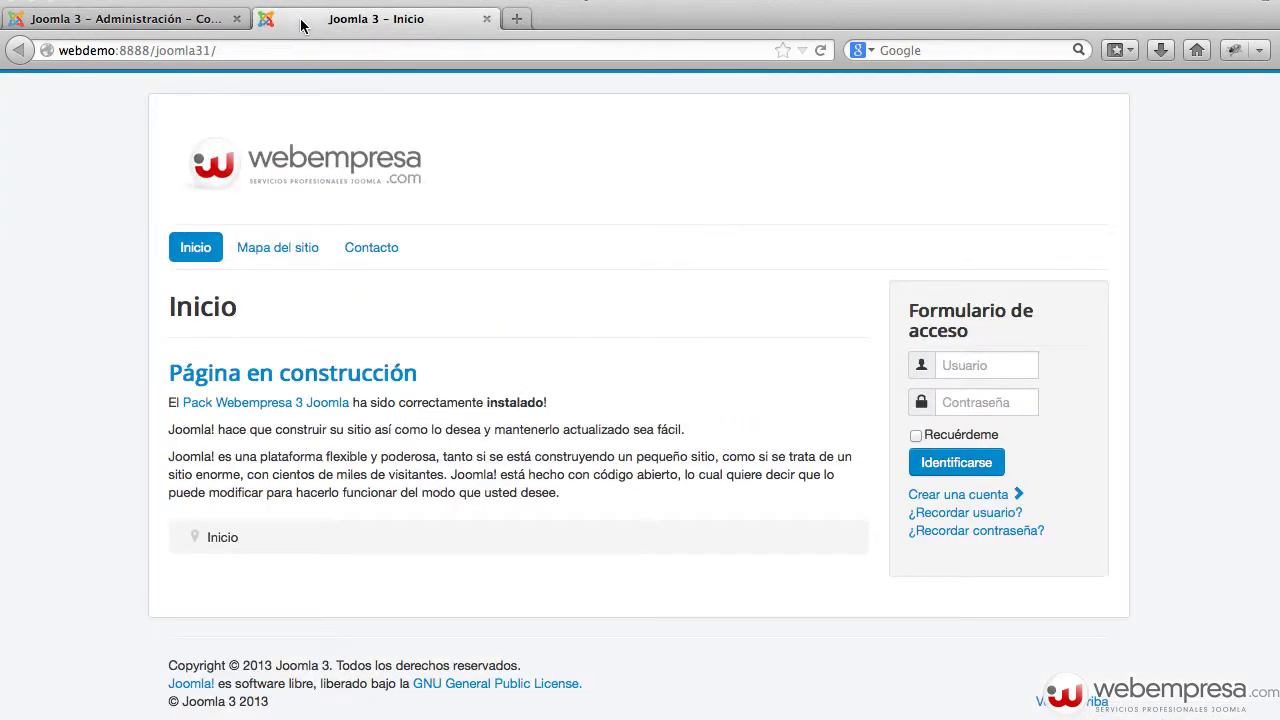
- Reload the front page and expand the debug console's Consultas (55 queries), memory, profile and session sections
key(super+r)
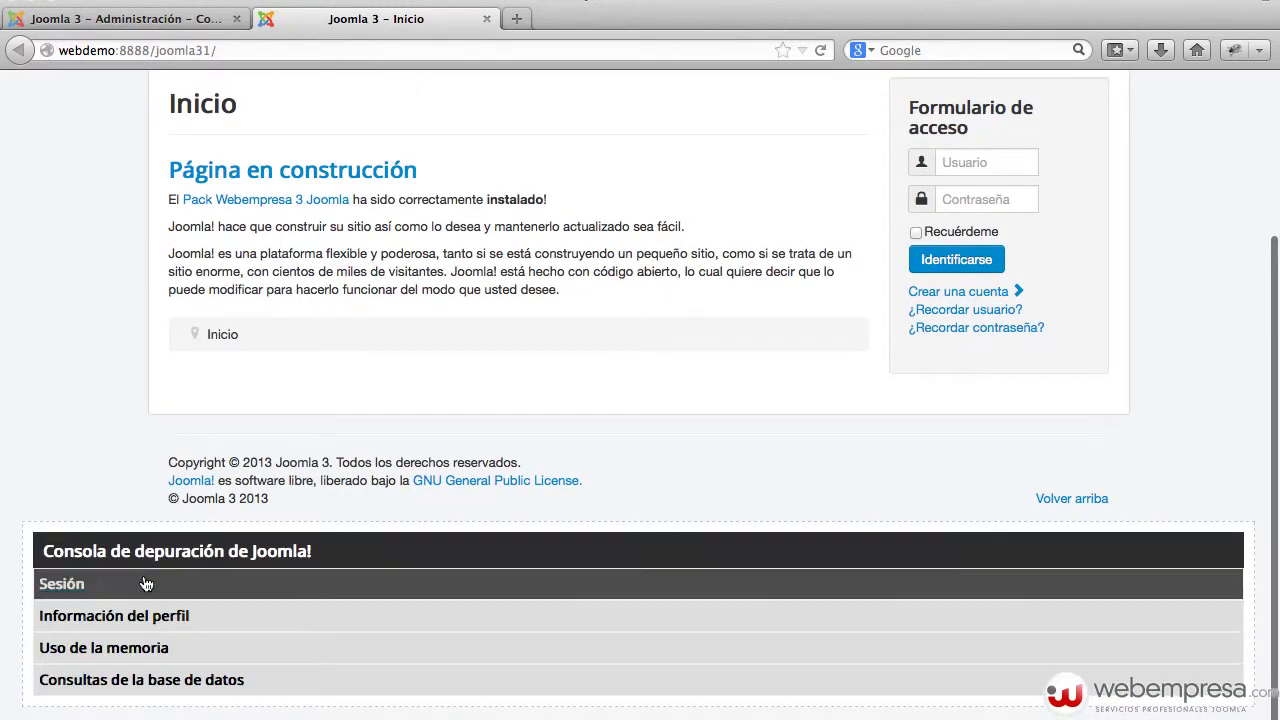
click(185, 681)
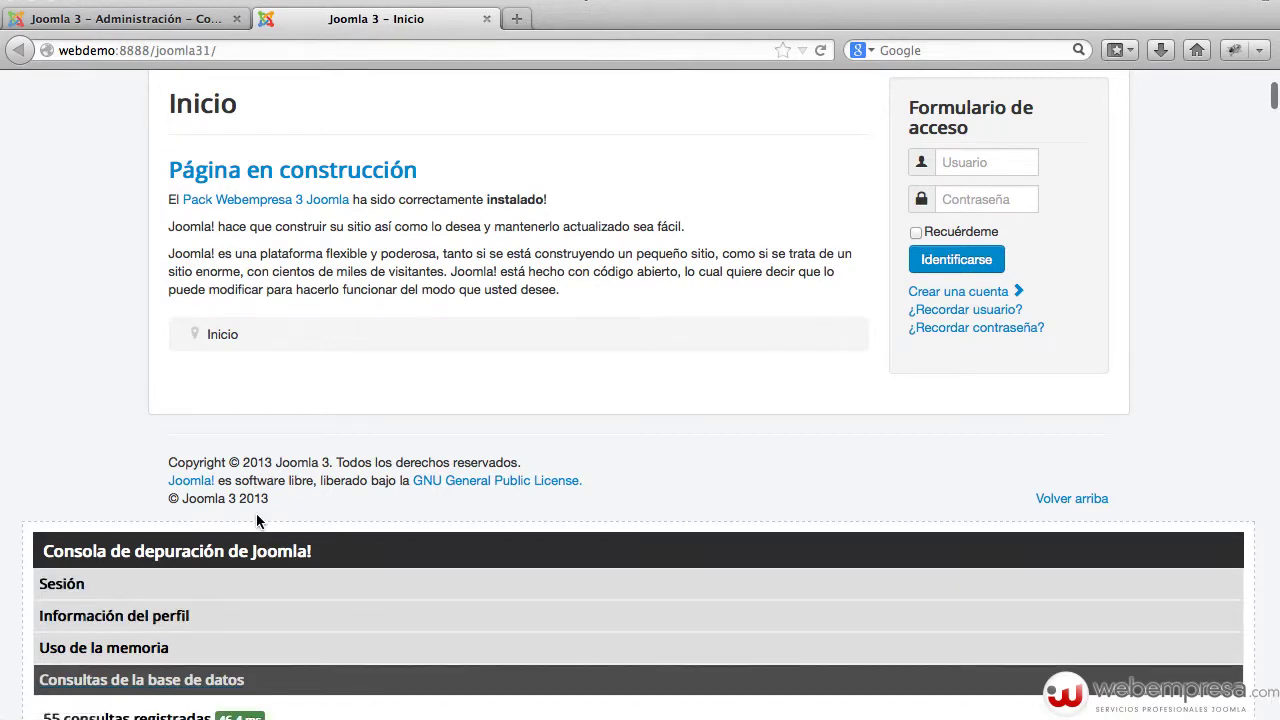
scroll(262, 535, down, 3)
scroll(256, 520, down, 5)
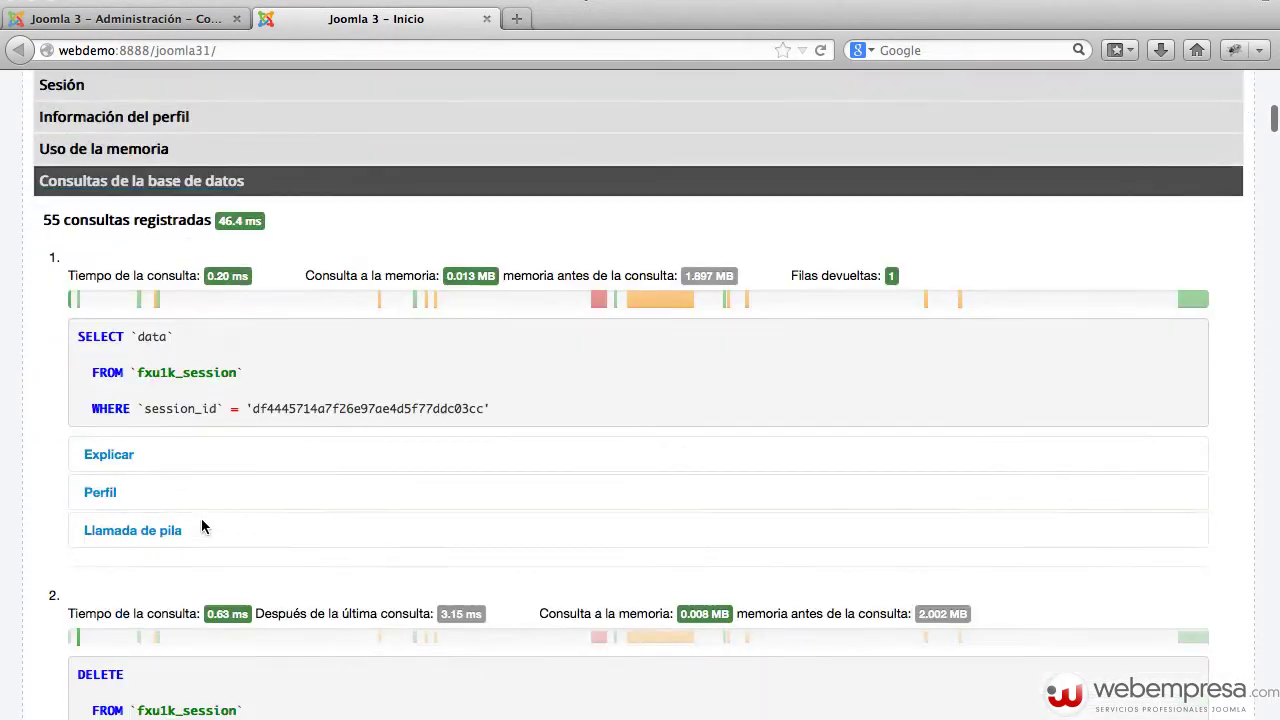
scroll(205, 525, down, 4)
scroll(283, 437, up, 6)
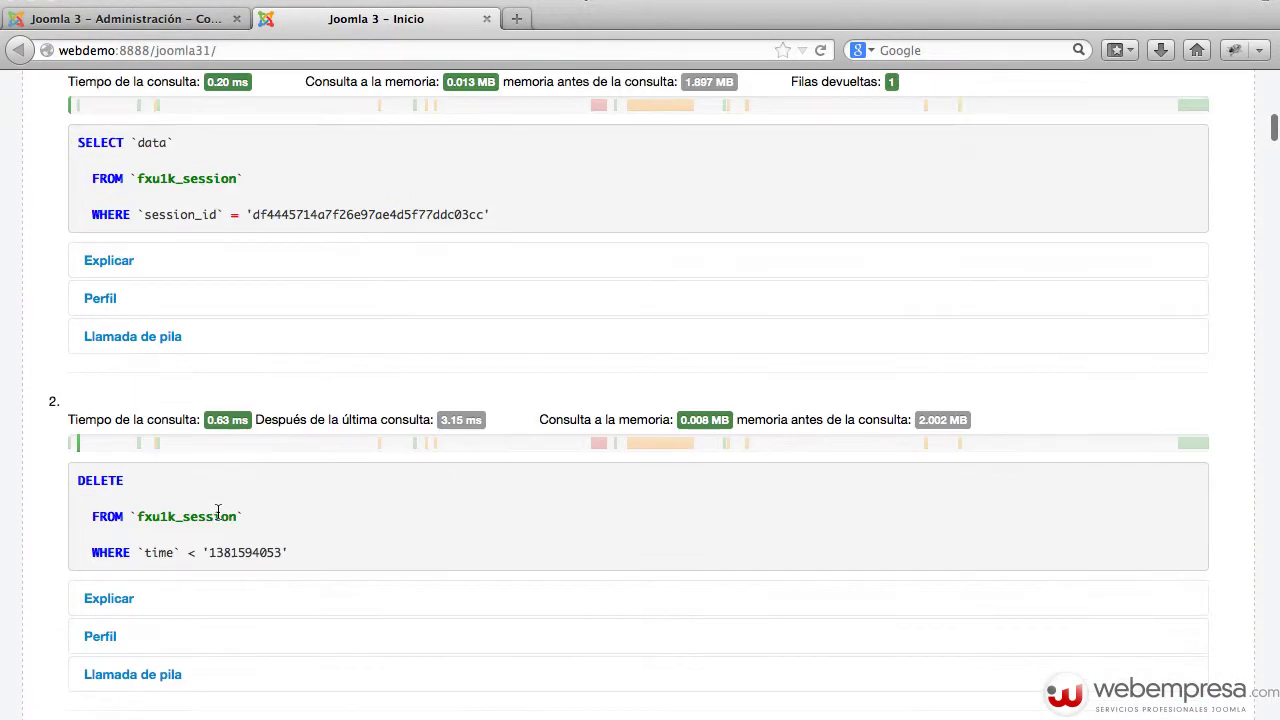
scroll(300, 437, up, 6)
scroll(517, 371, down, 4)
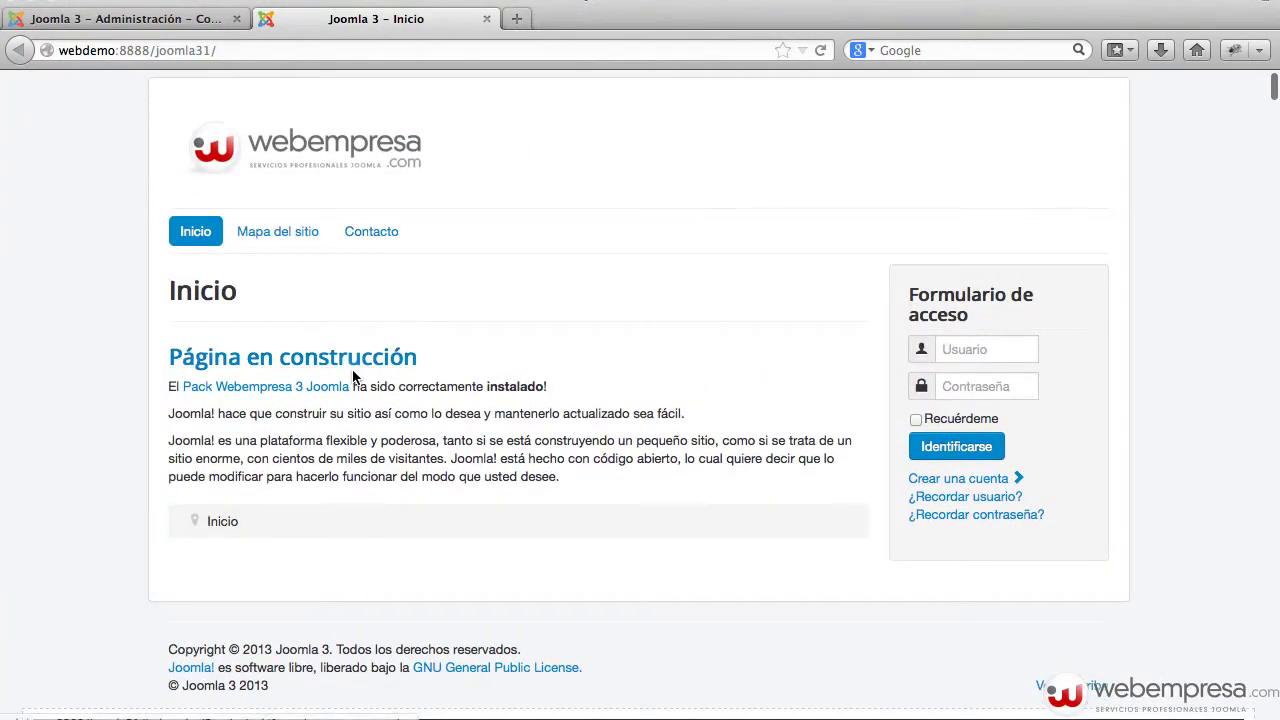
click(183, 452)
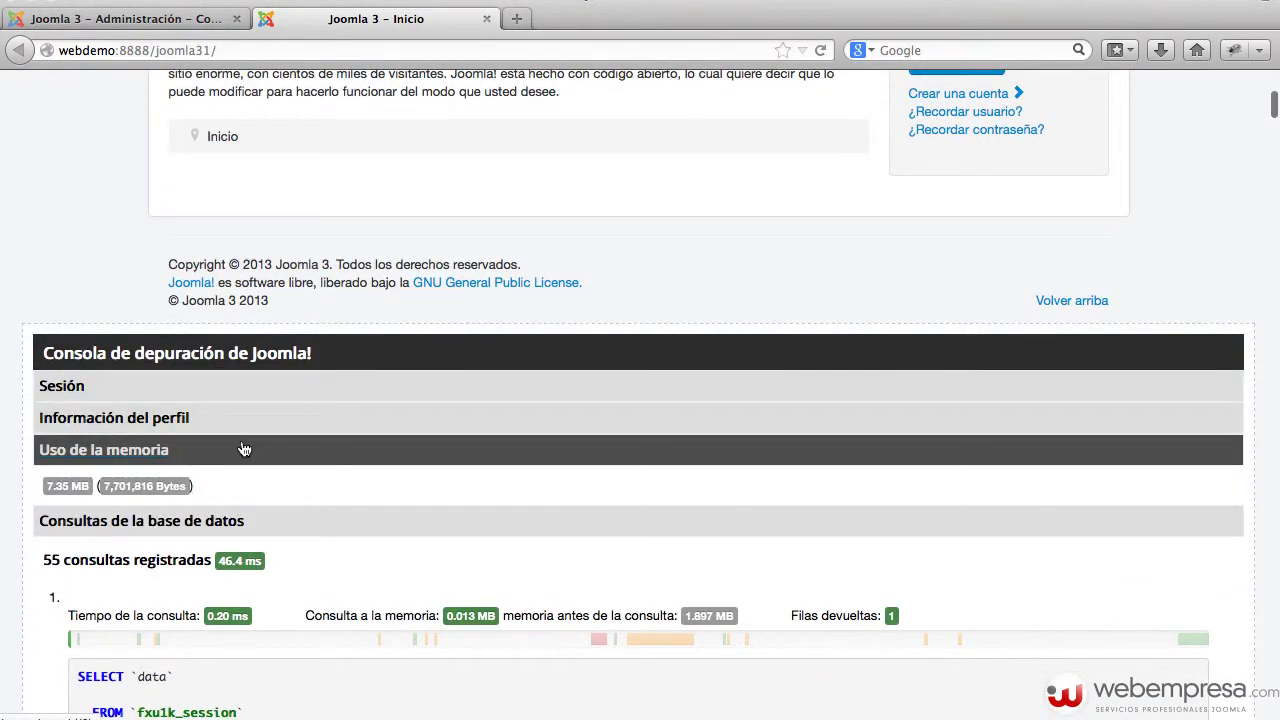
click(187, 422)
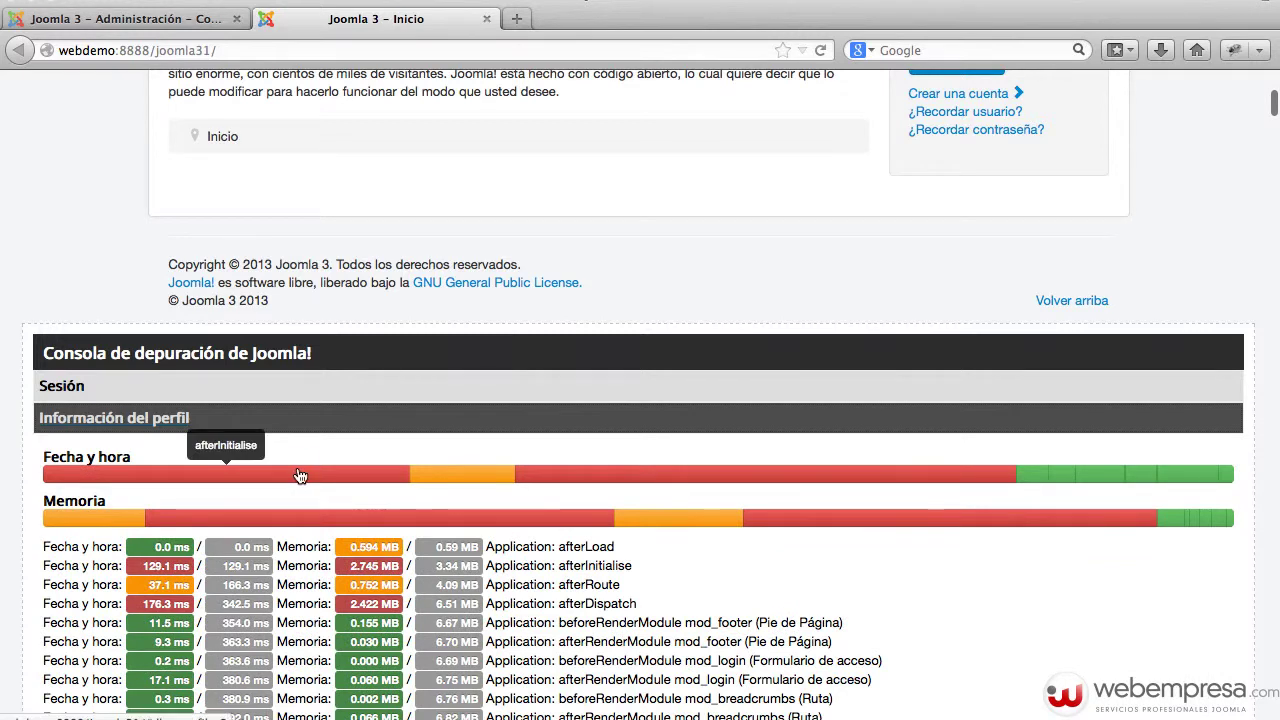
scroll(300, 476, down, 2)
scroll(250, 440, up, 3)
click(129, 438)
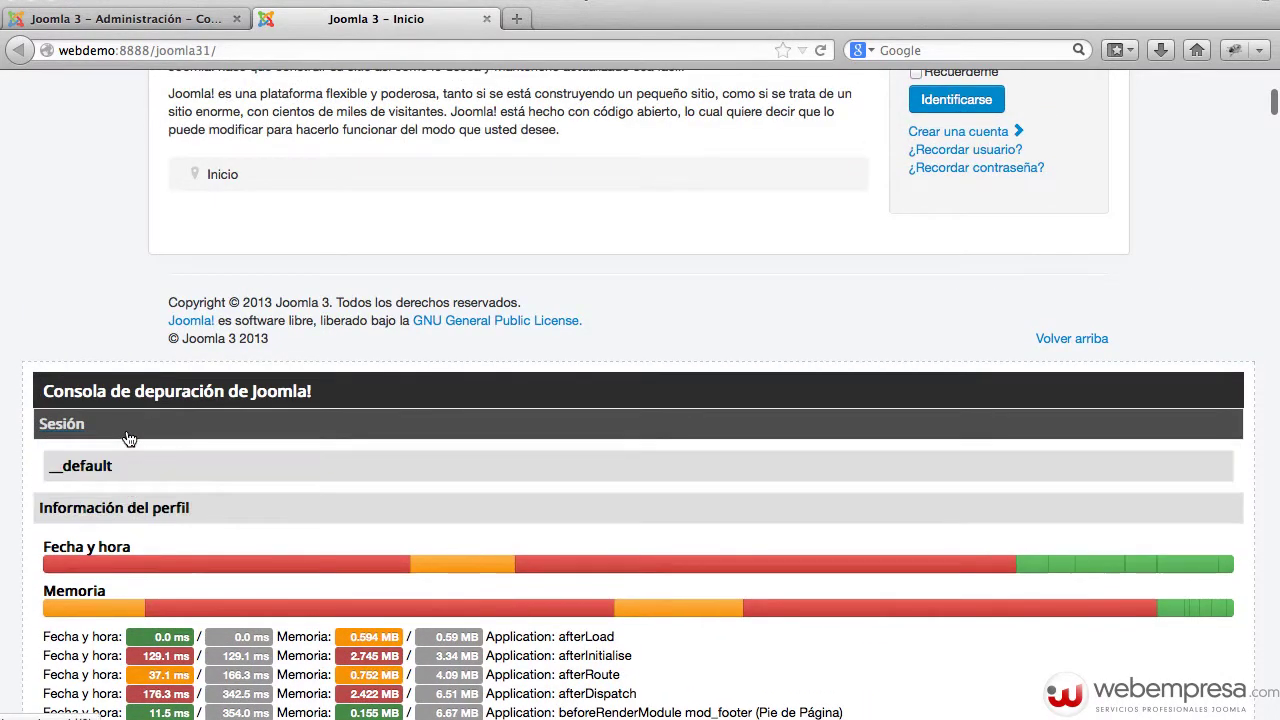
scroll(557, 249, up, 5)
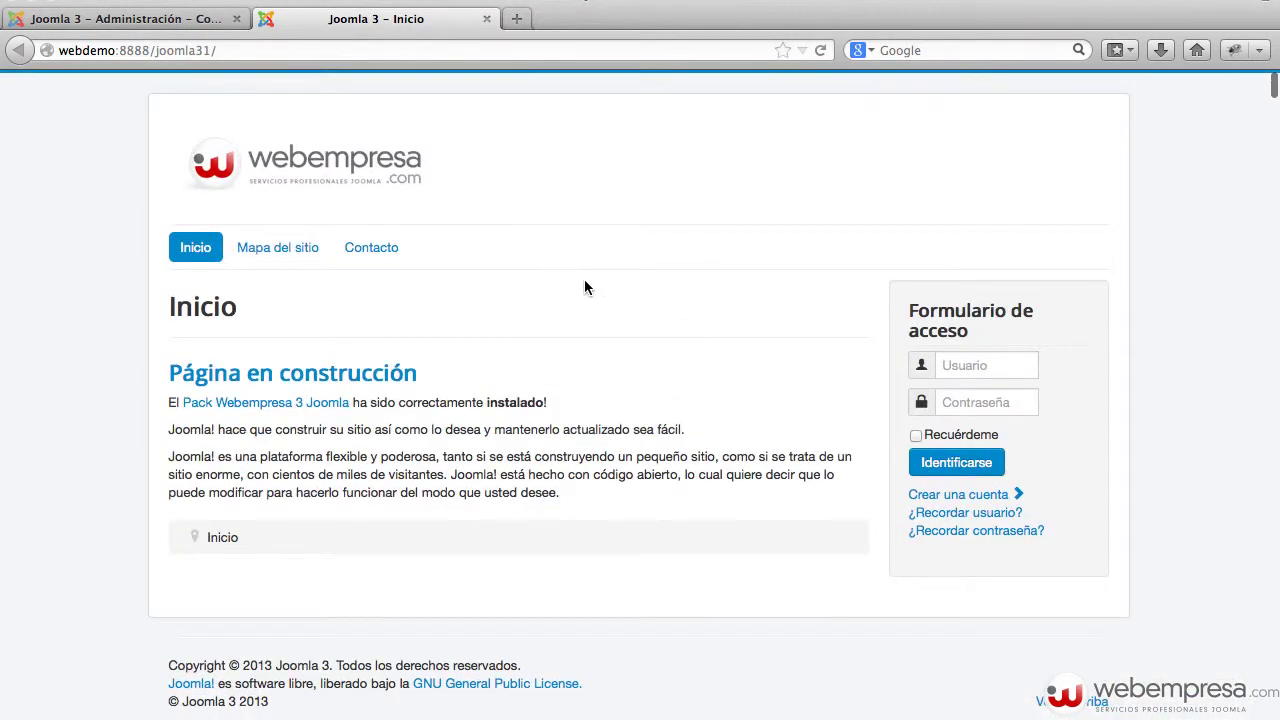
- Compare the admin configuration with the front page, ending on the admin Sistema settings group
click(128, 28)
scroll(603, 345, down, 3)
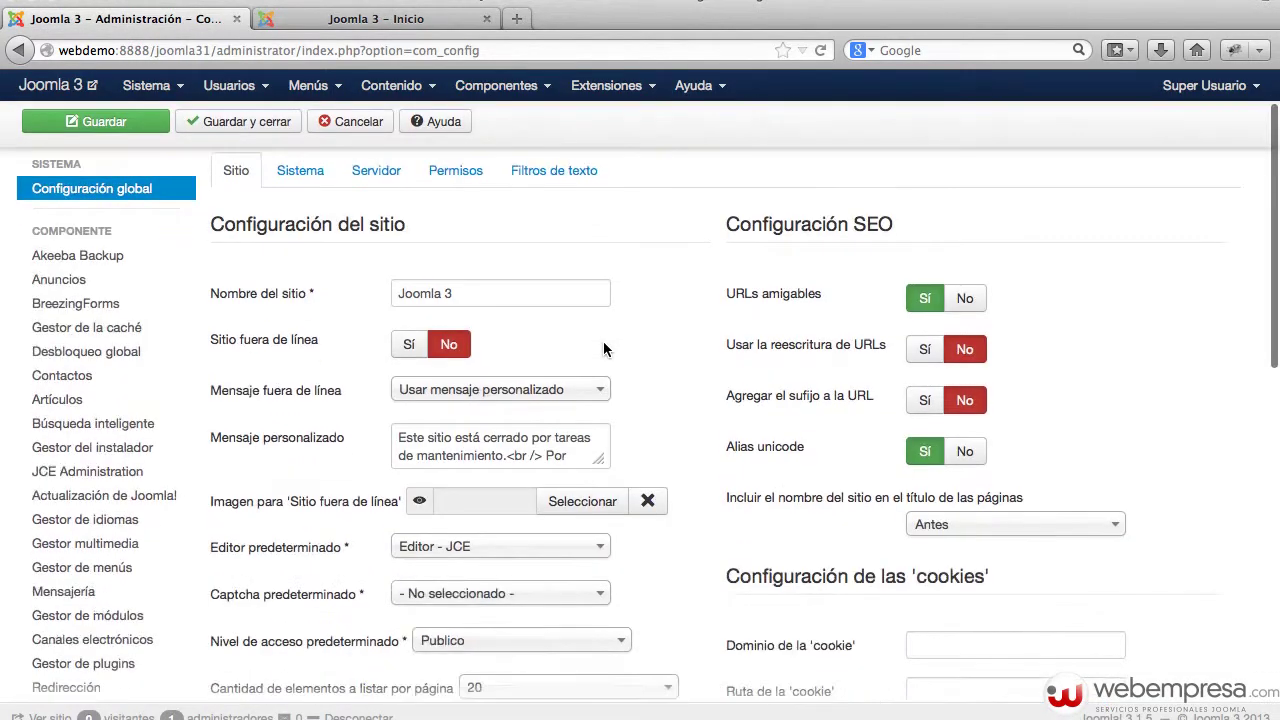
scroll(603, 348, down, 2)
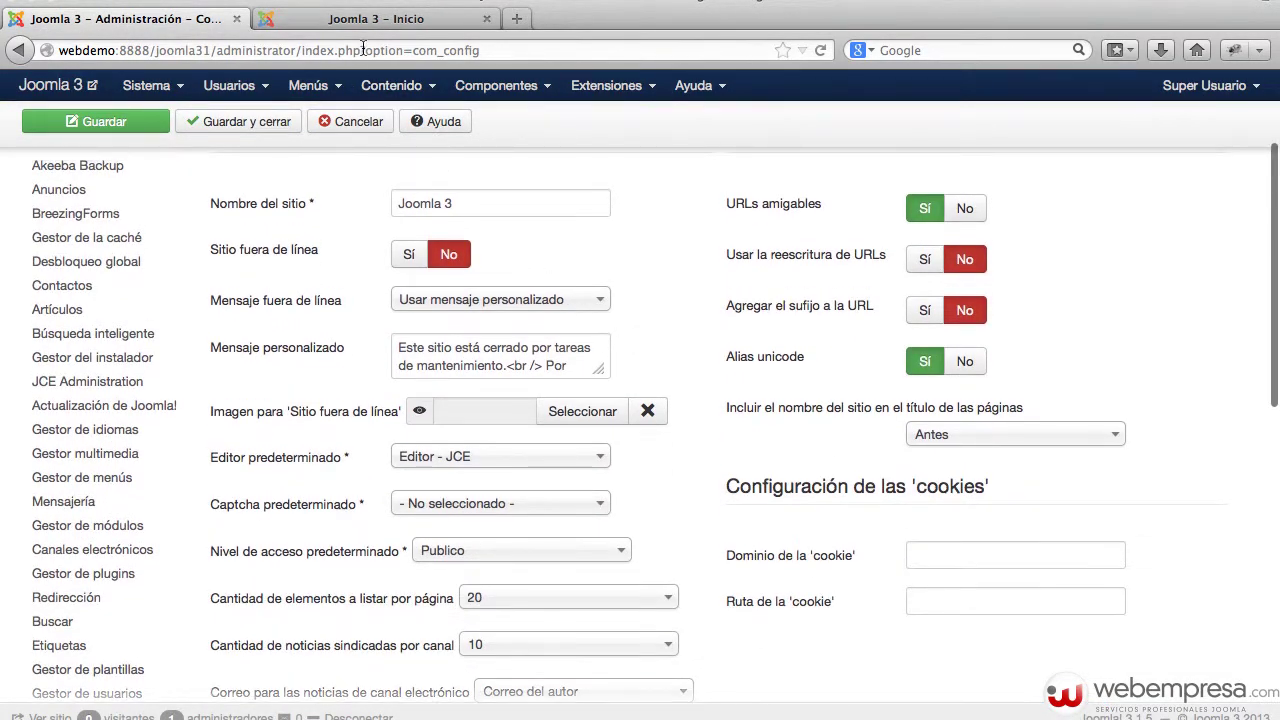
click(372, 20)
scroll(712, 538, down, 3)
scroll(712, 538, down, 7)
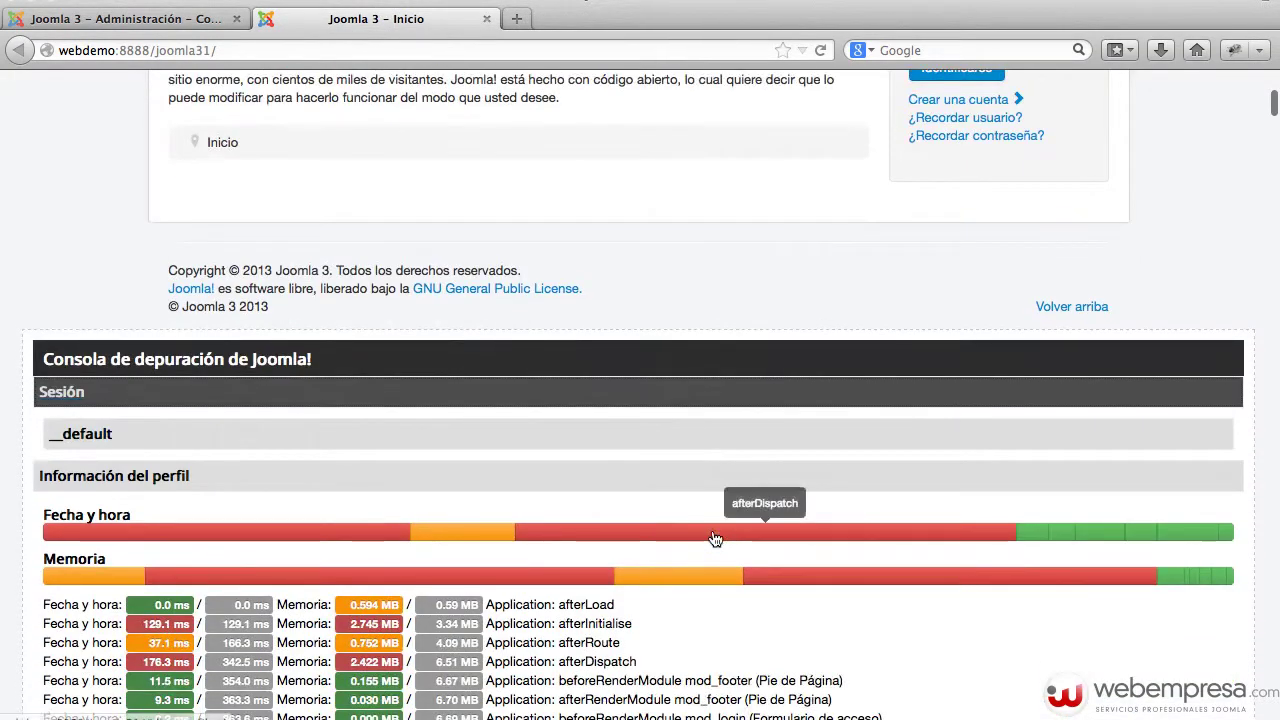
scroll(595, 512, down, 10)
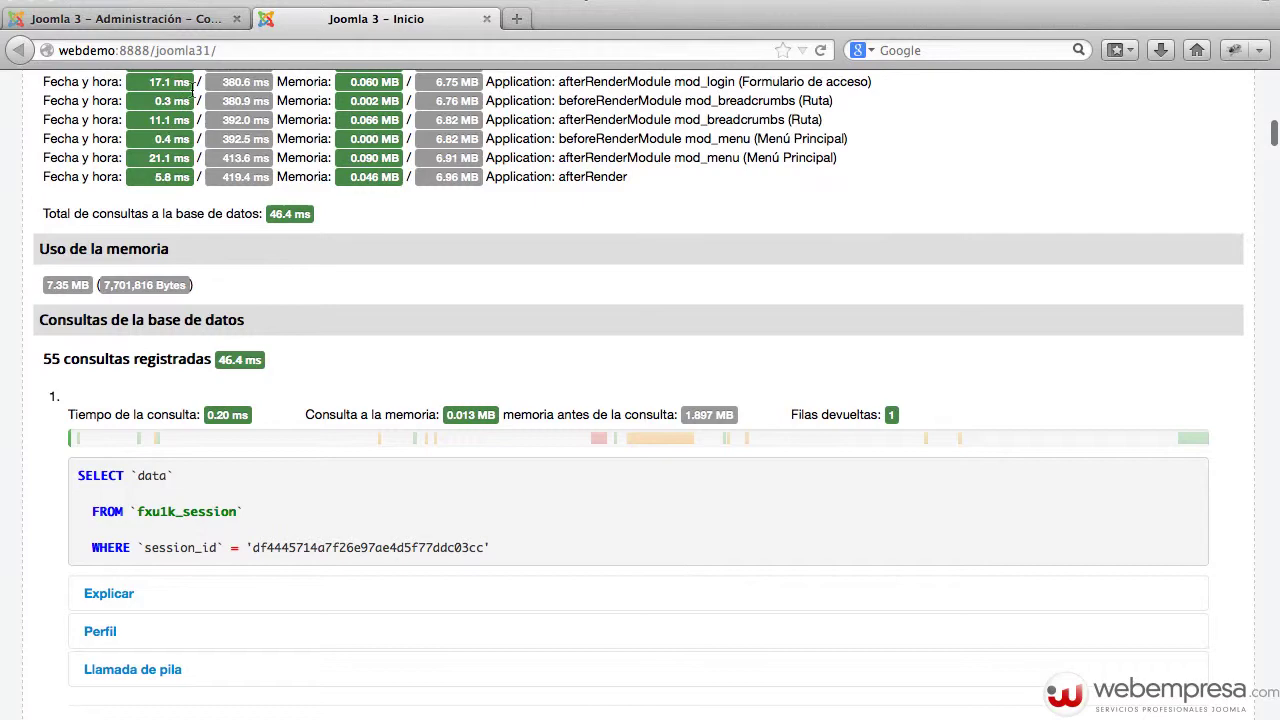
click(160, 19)
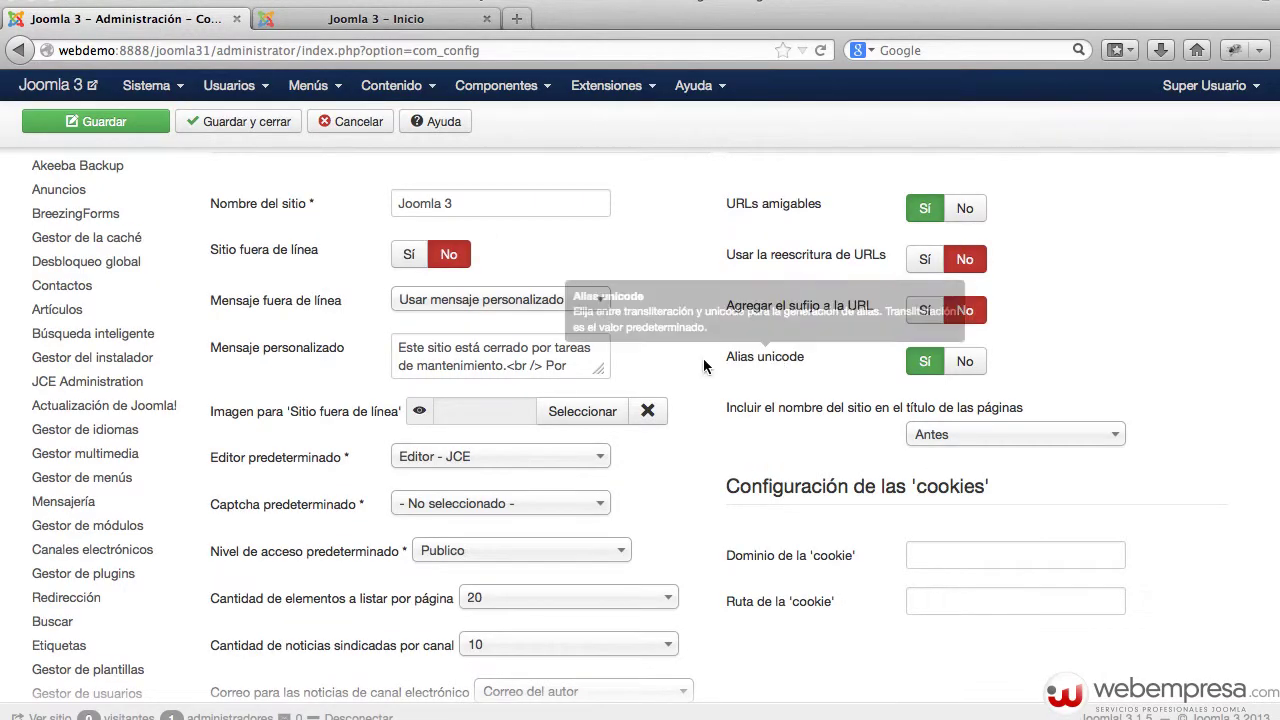
scroll(392, 193, up, 4)
click(333, 302)
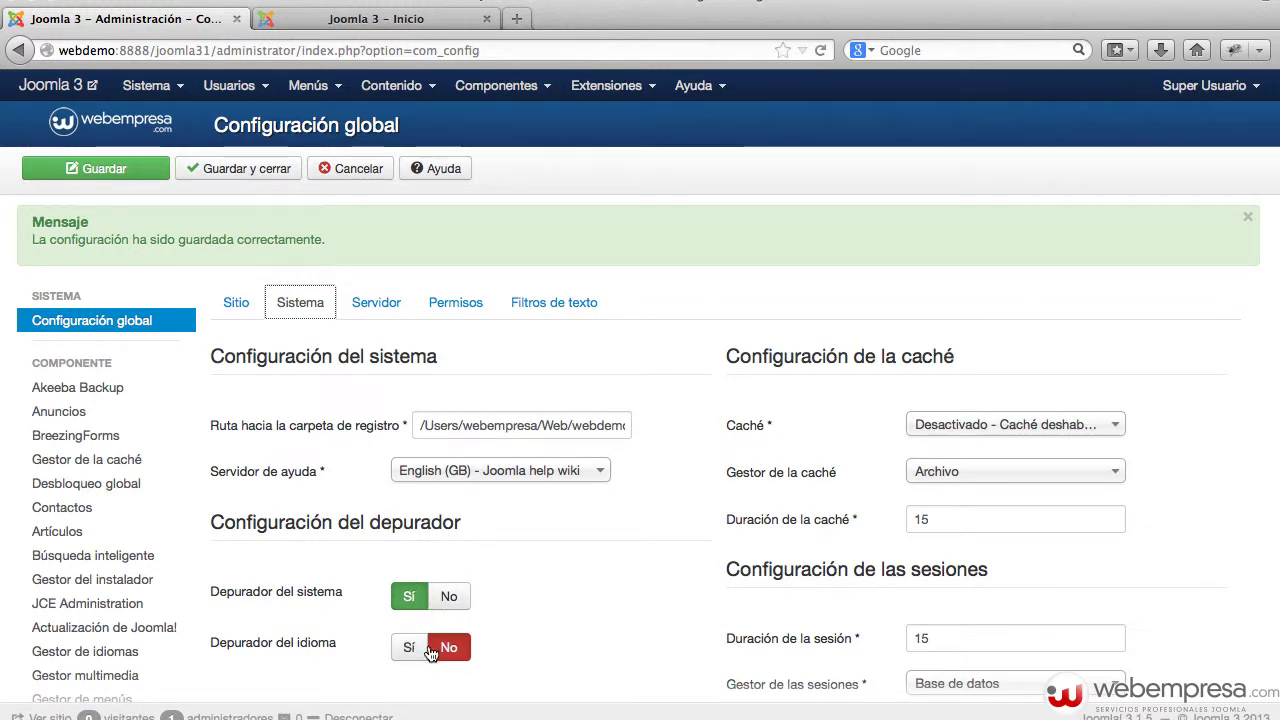
- Turn on the language debugger, save, and reload the front page to see its markers
click(409, 647)
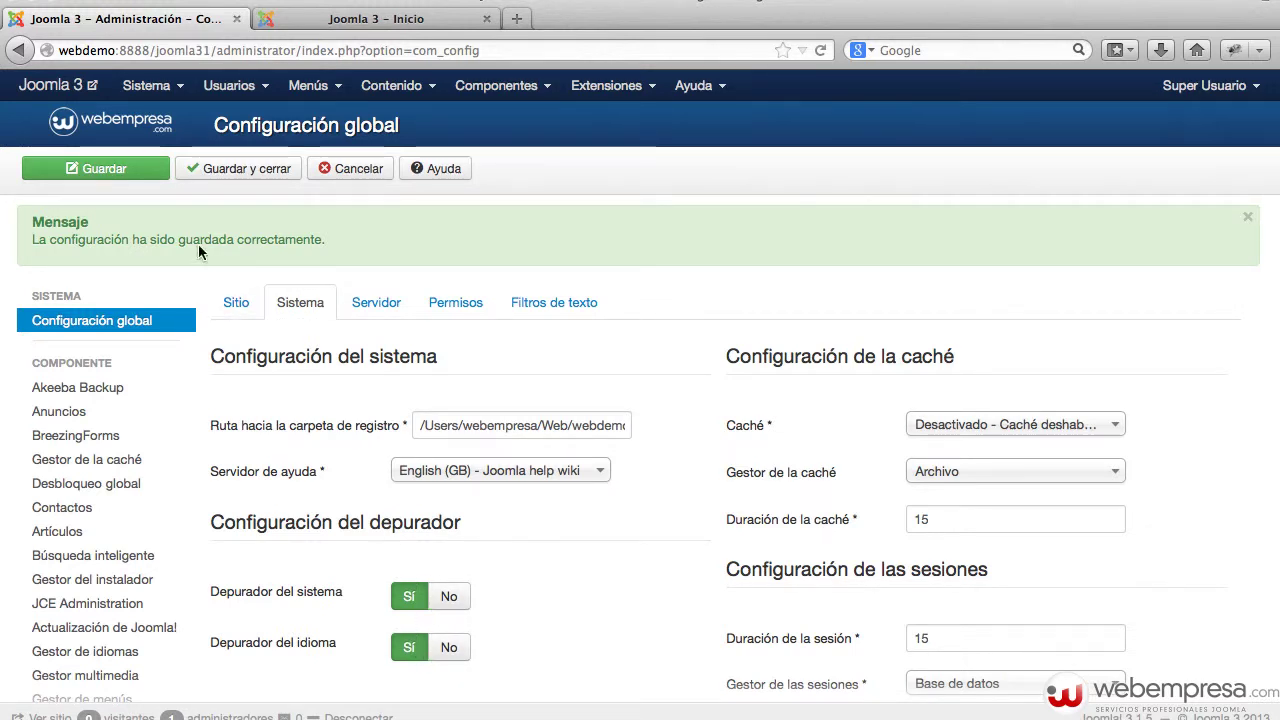
click(104, 169)
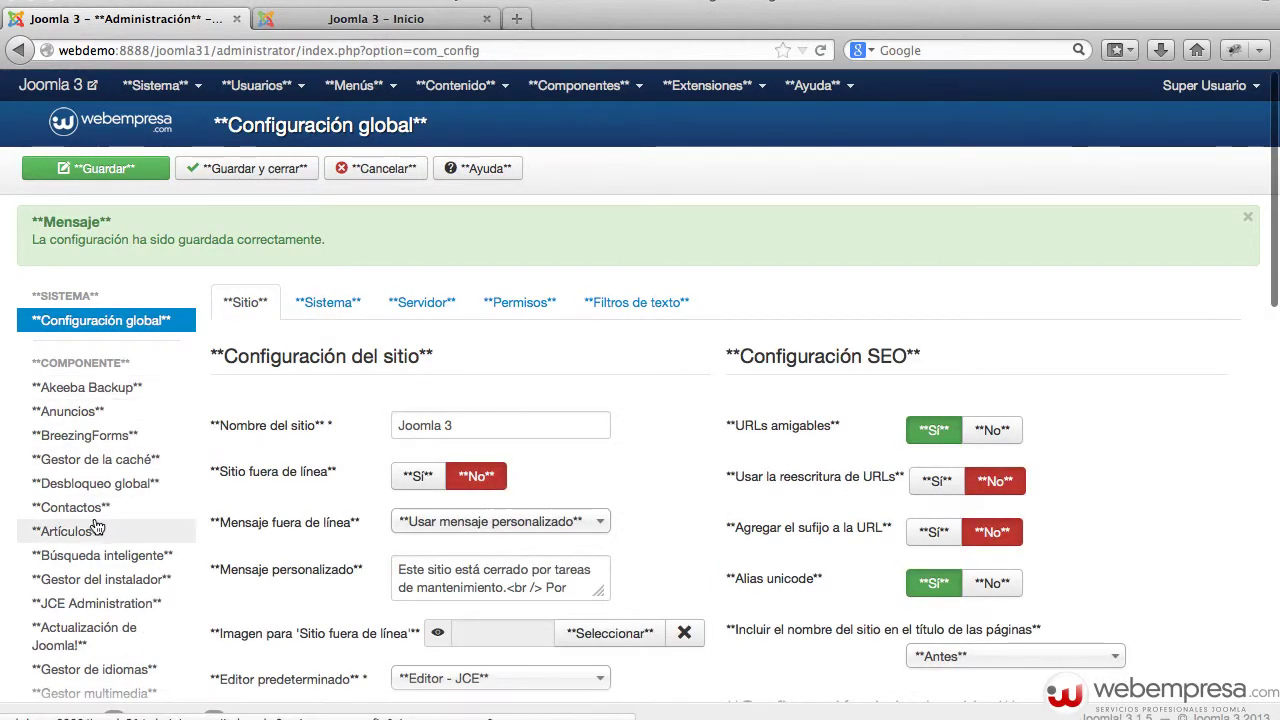
click(311, 30)
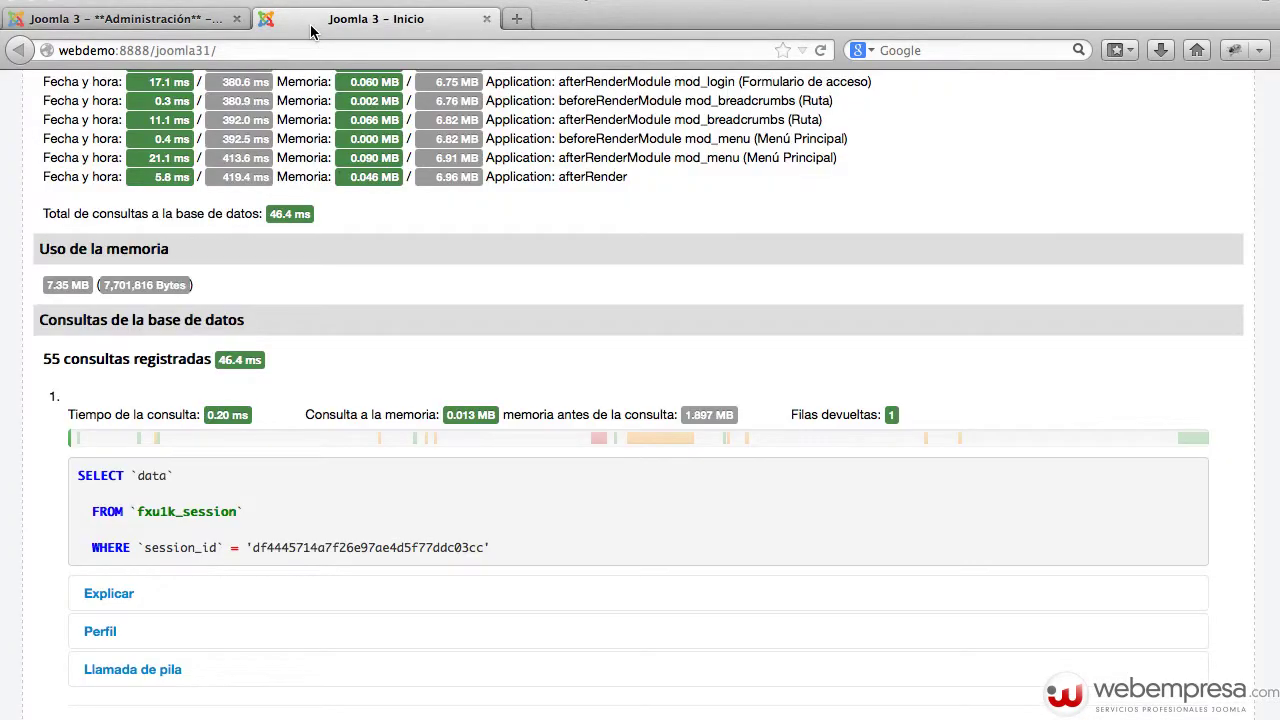
key(super+r)
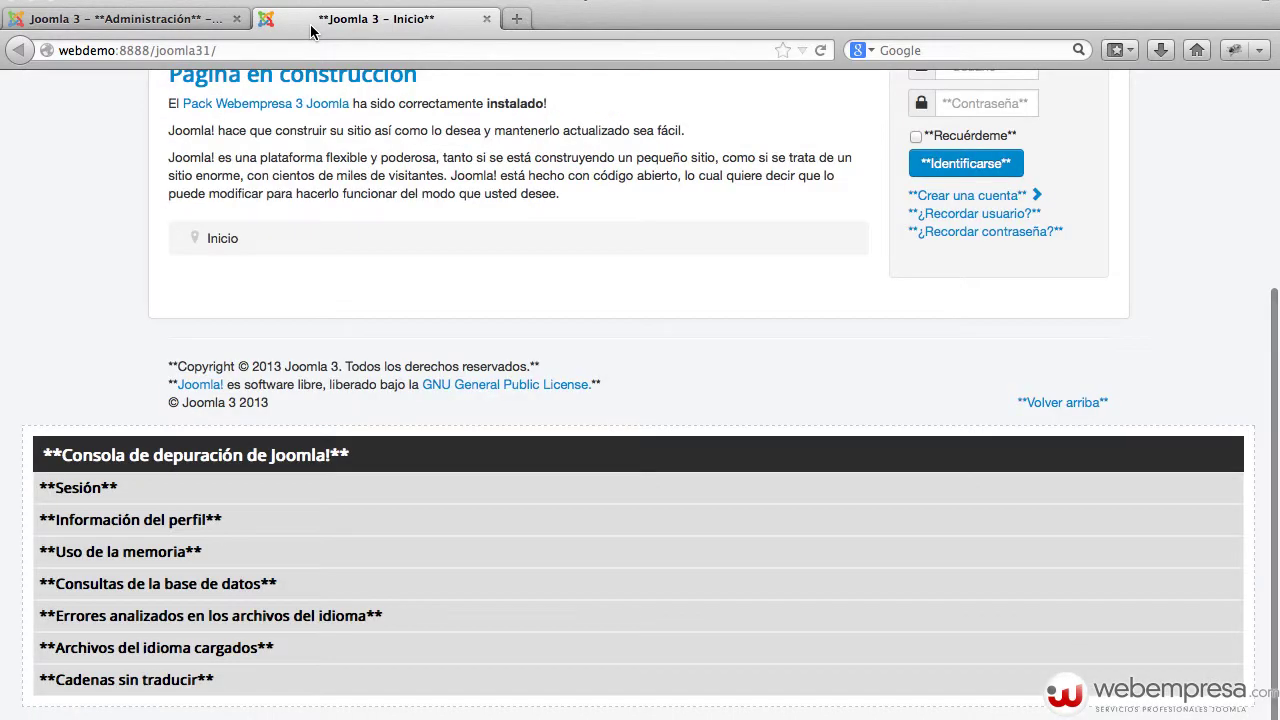
scroll(602, 267, up, 5)
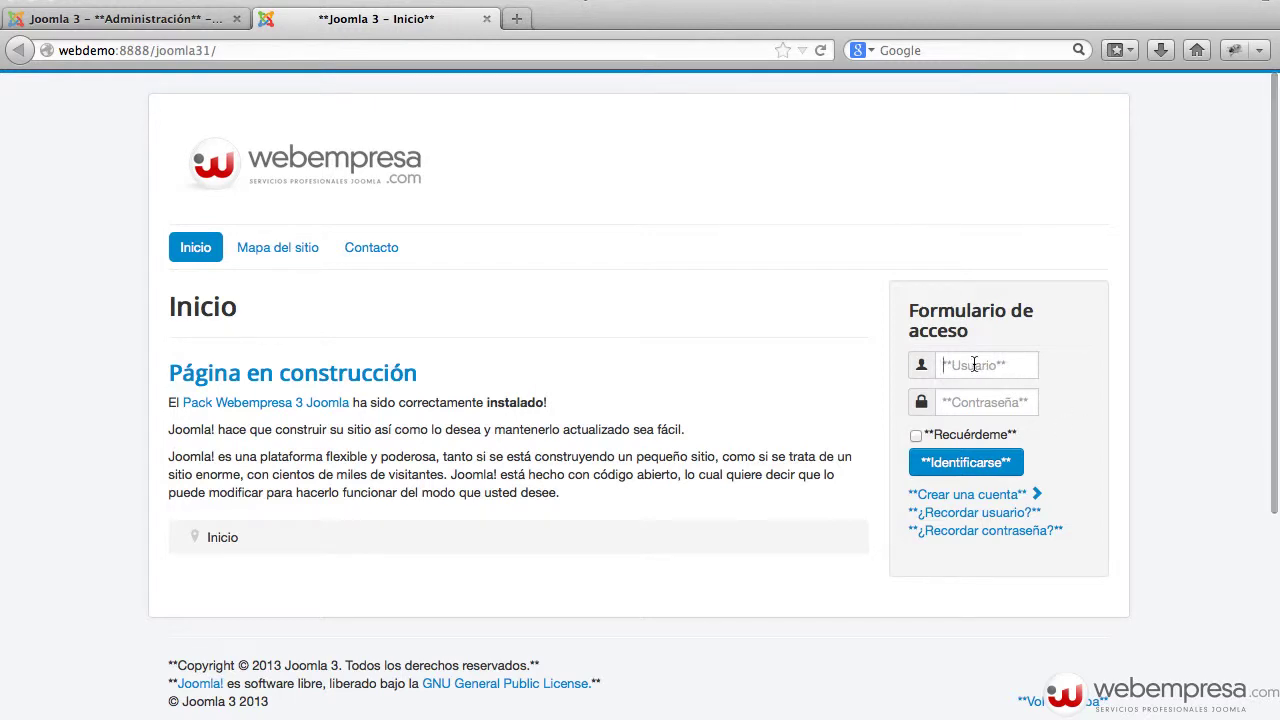
- Inspect the front-page login form's Usuario and Contraseña fields and Formulario de acceso heading
click(970, 364)
click(988, 404)
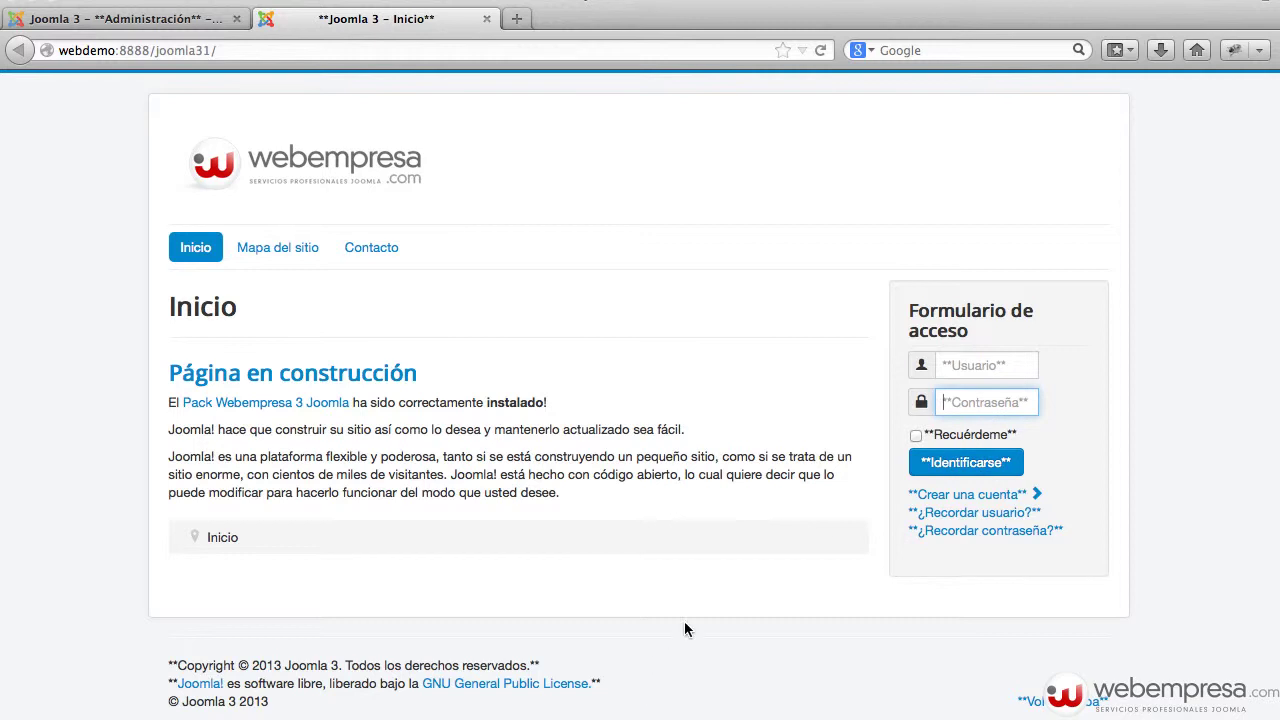
drag(980, 343, 903, 307)
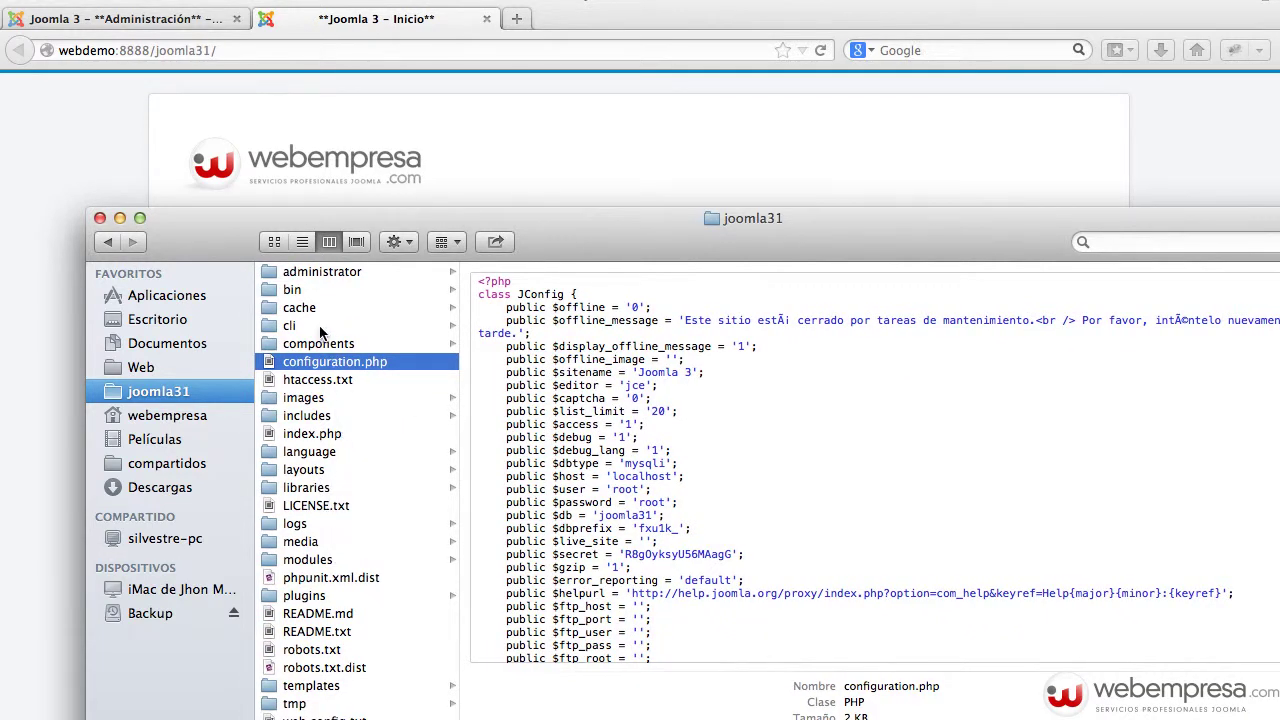
- Open es-ES.com_wrapper.ini from language > es-ES and inspect its COM_WRAPPER_NO_IFRAMES line
click(331, 451)
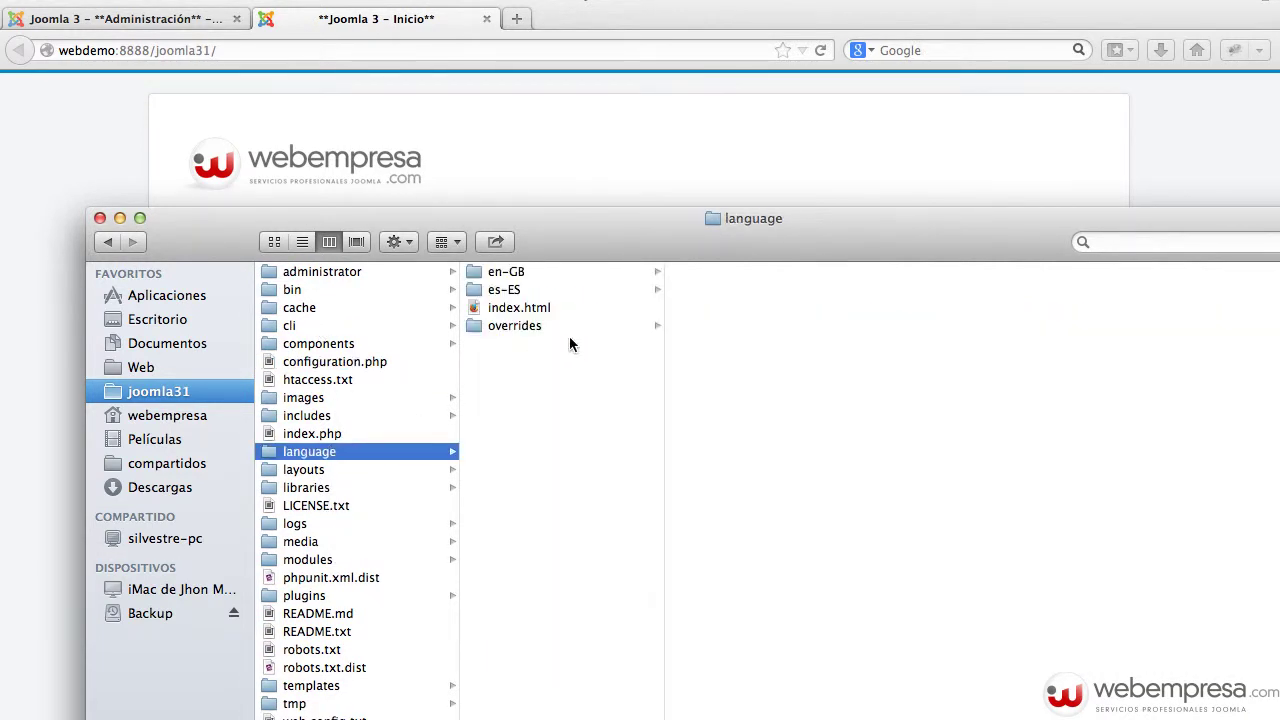
click(510, 290)
drag(672, 238, 546, 285)
scroll(627, 456, down, 5)
double_click(686, 413)
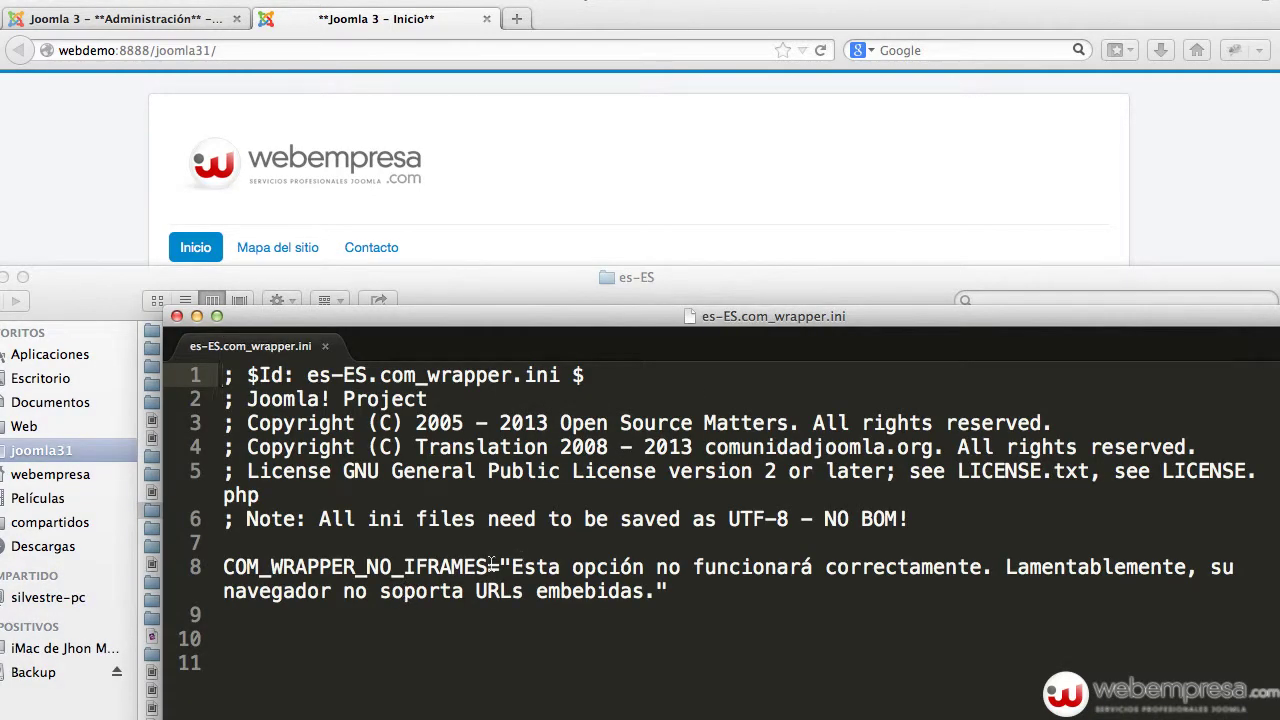
drag(488, 567, 222, 567)
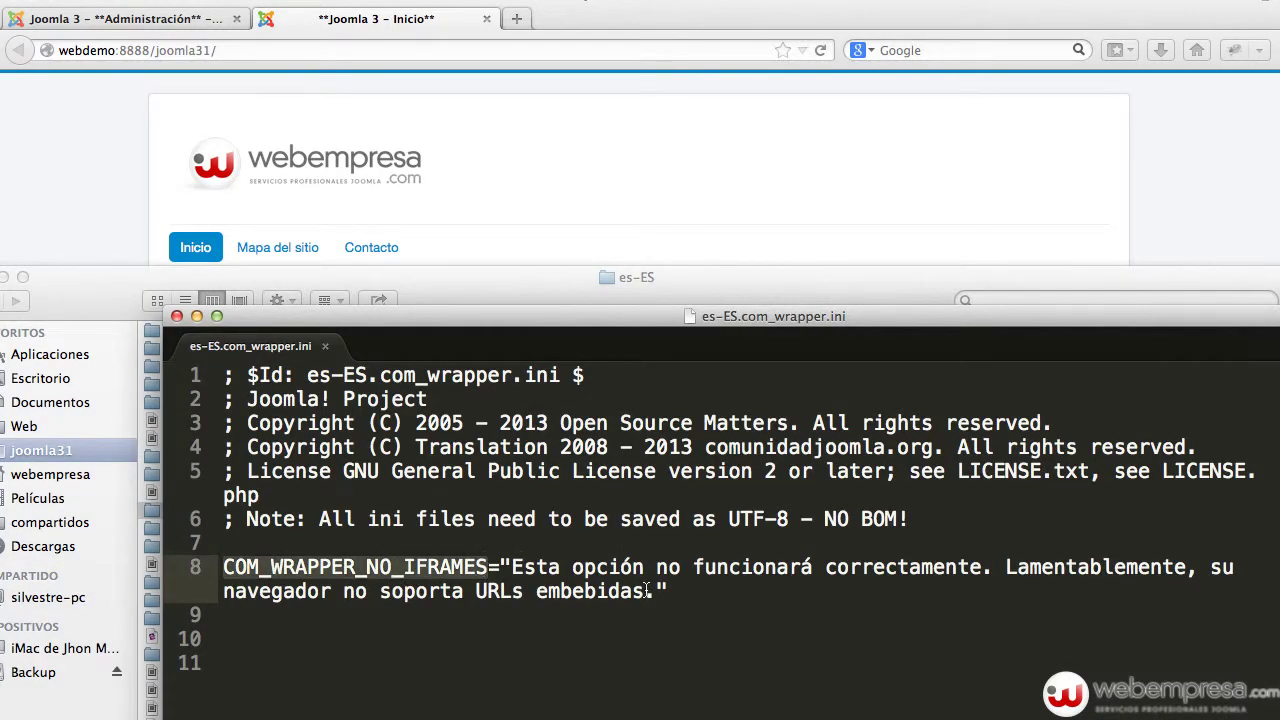
drag(684, 591, 214, 553)
click(491, 566)
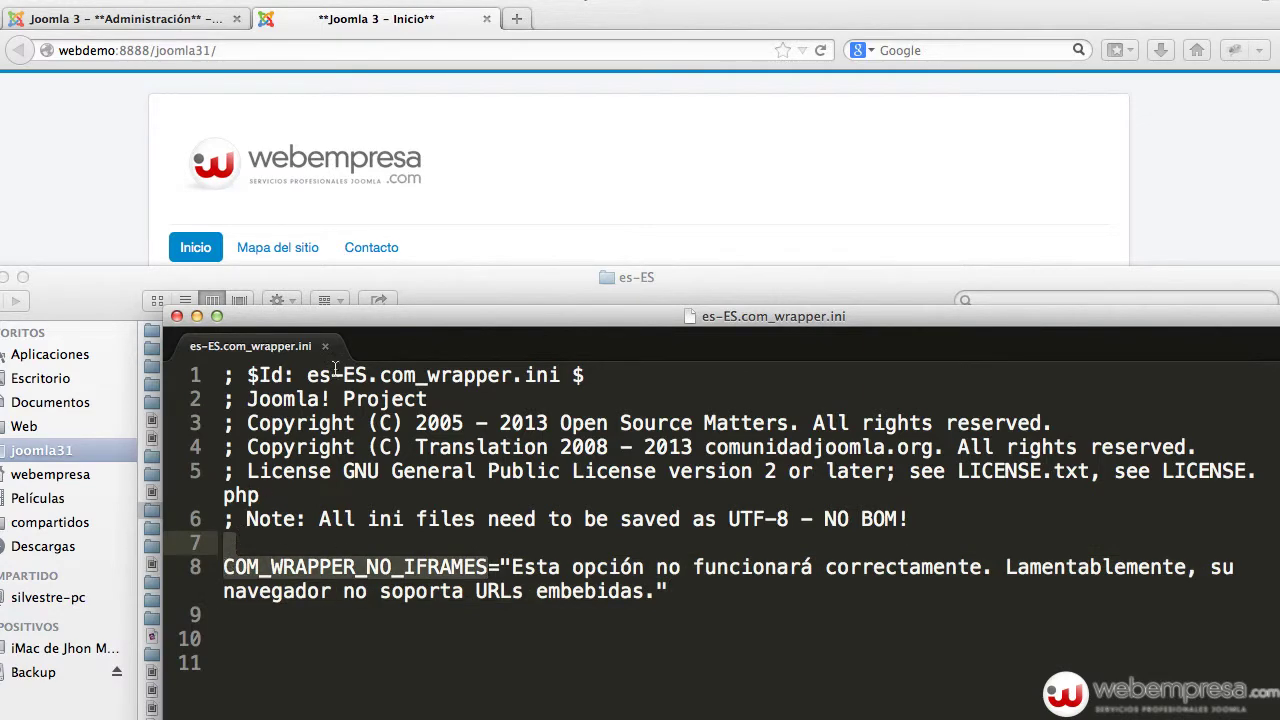
- Return to the Spanish site homepage in Firefox
click(599, 222)
click(1010, 376)
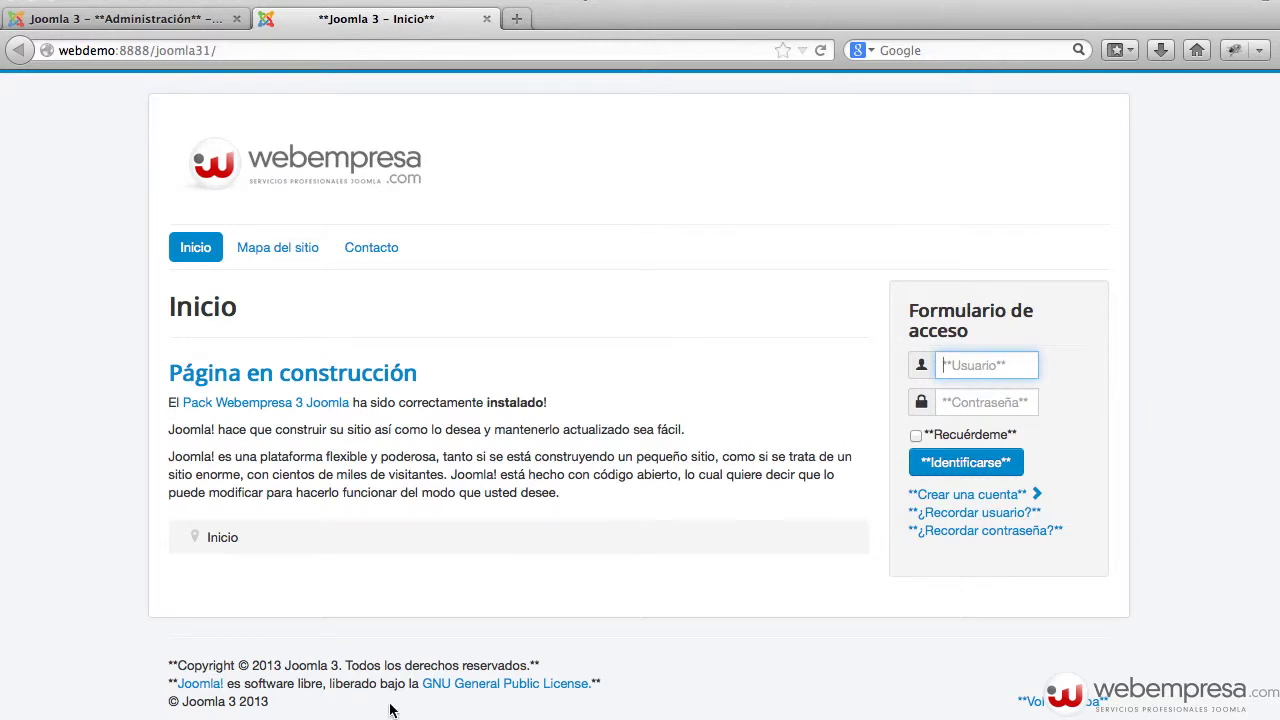
key(super+Tab)
click(175, 315)
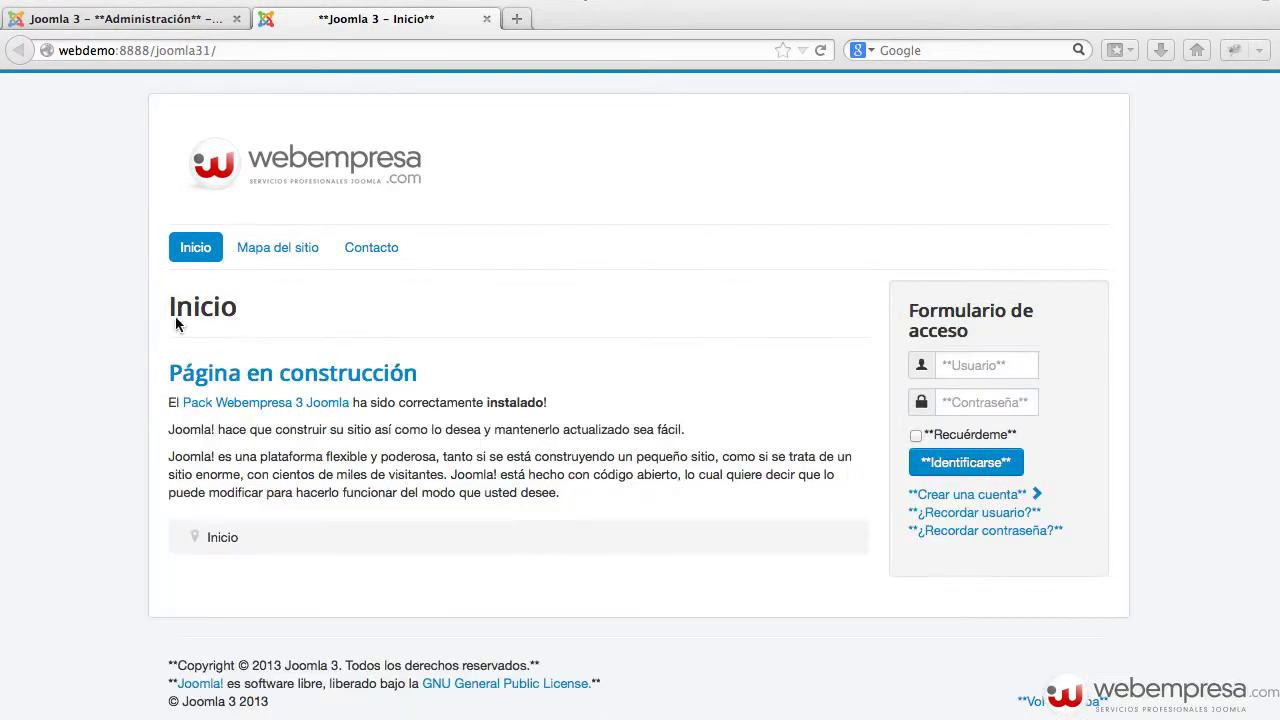
- Rename the es-ES and en-GB language folders to _es-ES and _en-GB
key(super+Tab)
click(430, 345)
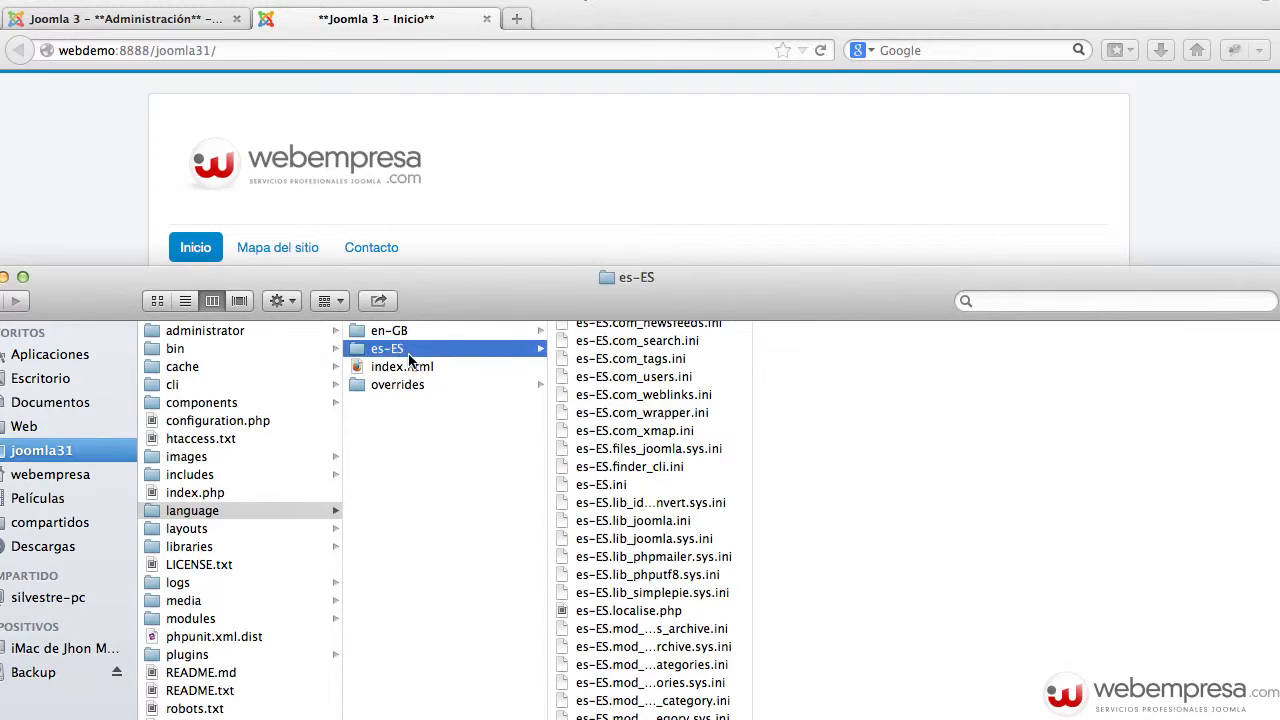
key(Return)
key(Left)
text(_)
key(Return)
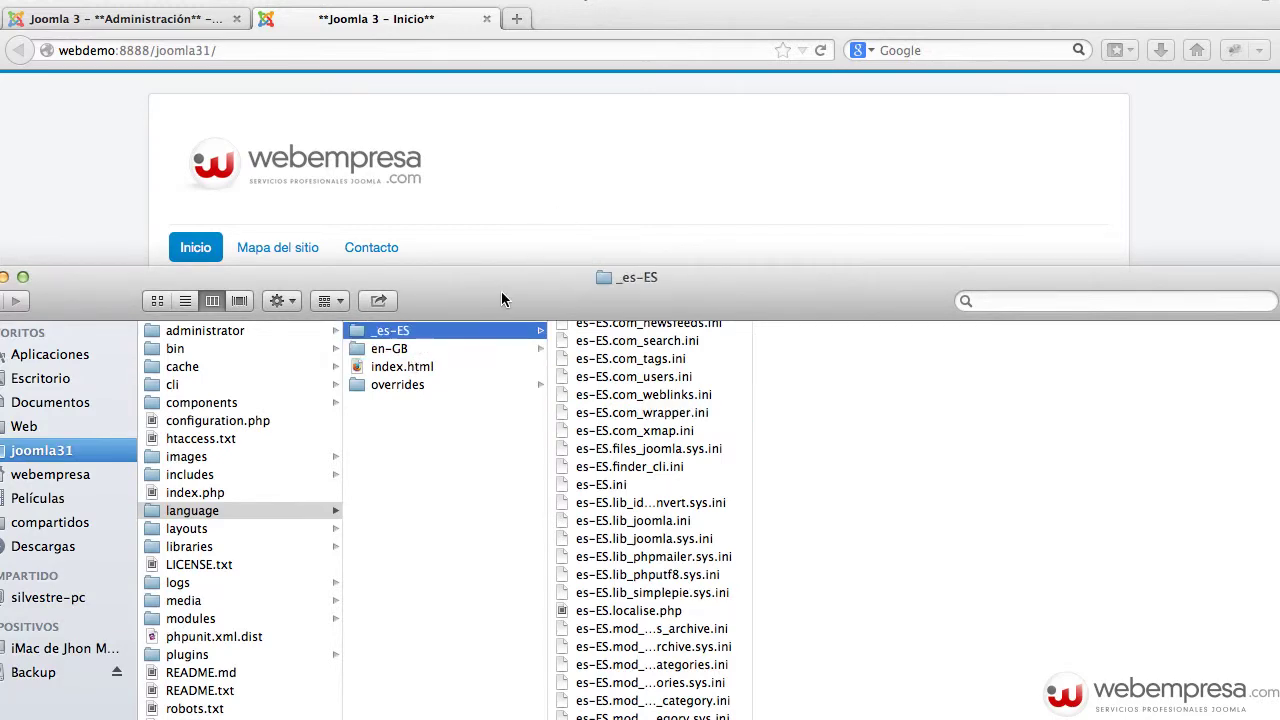
key(Down)
key(Return)
key(Left)
text(_)
key(Return)
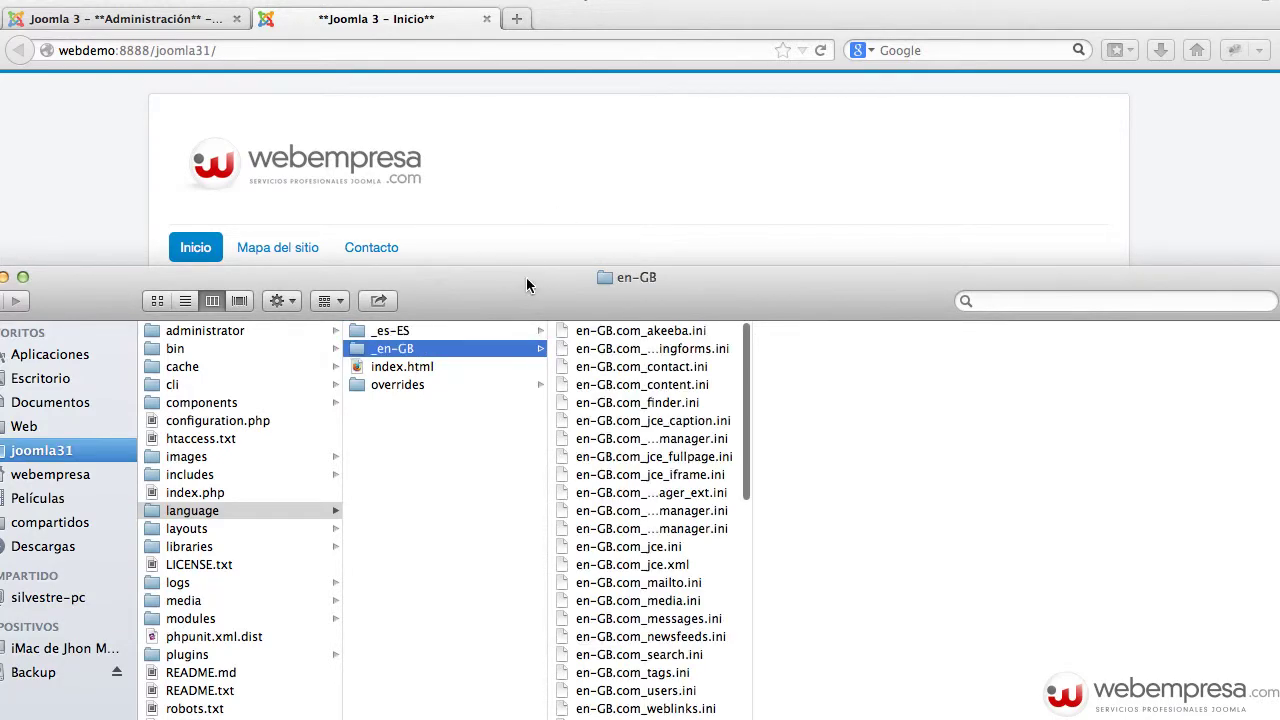
- Reload the site front page to see the missing translations
click(565, 193)
key(super+r)
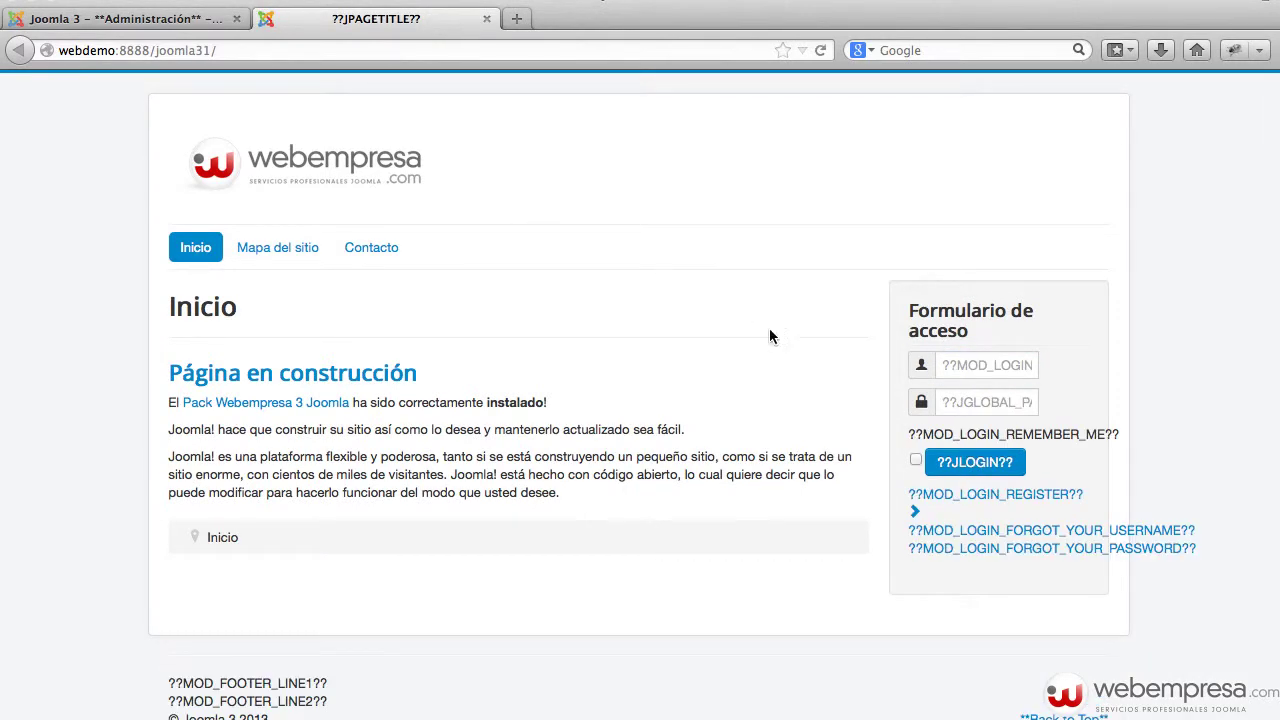
click(957, 366)
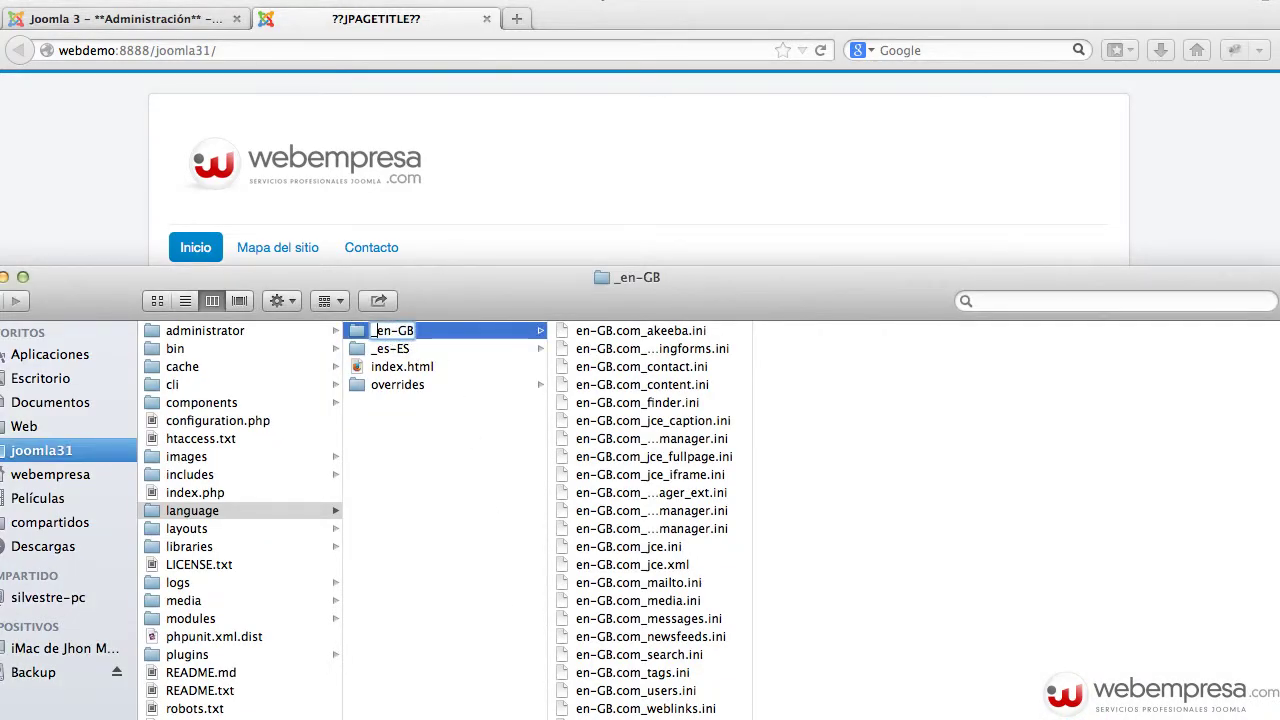
click(553, 215)
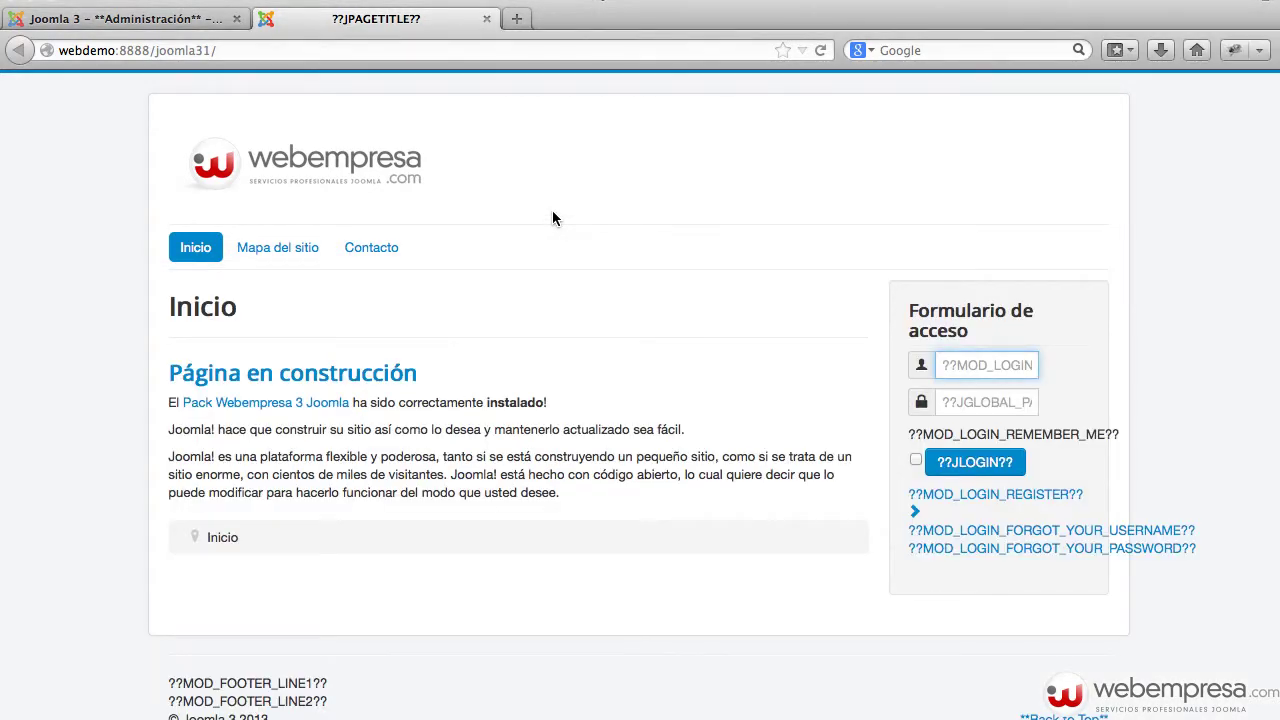
key(super+r)
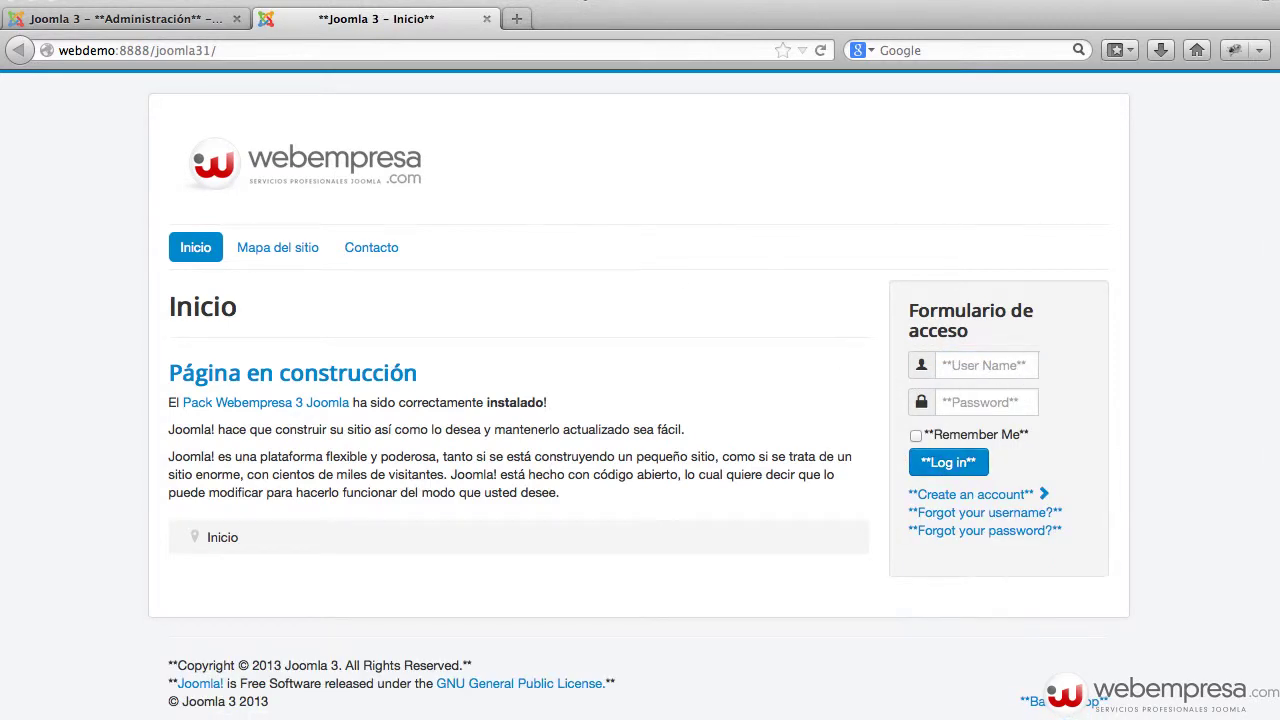
- Restore the _es-ES folder name to es-ES and reload the site to show Spanish texts
key(super+Tab)
key(Up)
key(Return)
key(Left)
key(Right)
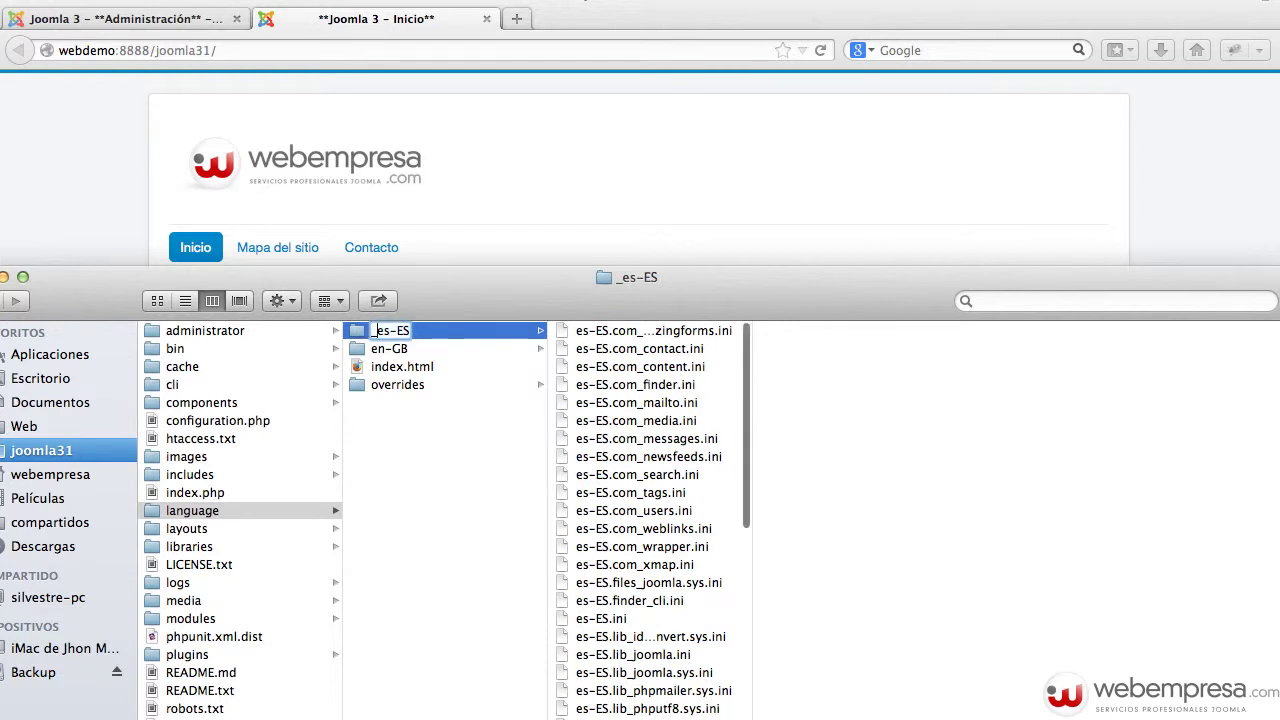
key(BackSpace)
key(Return)
click(541, 214)
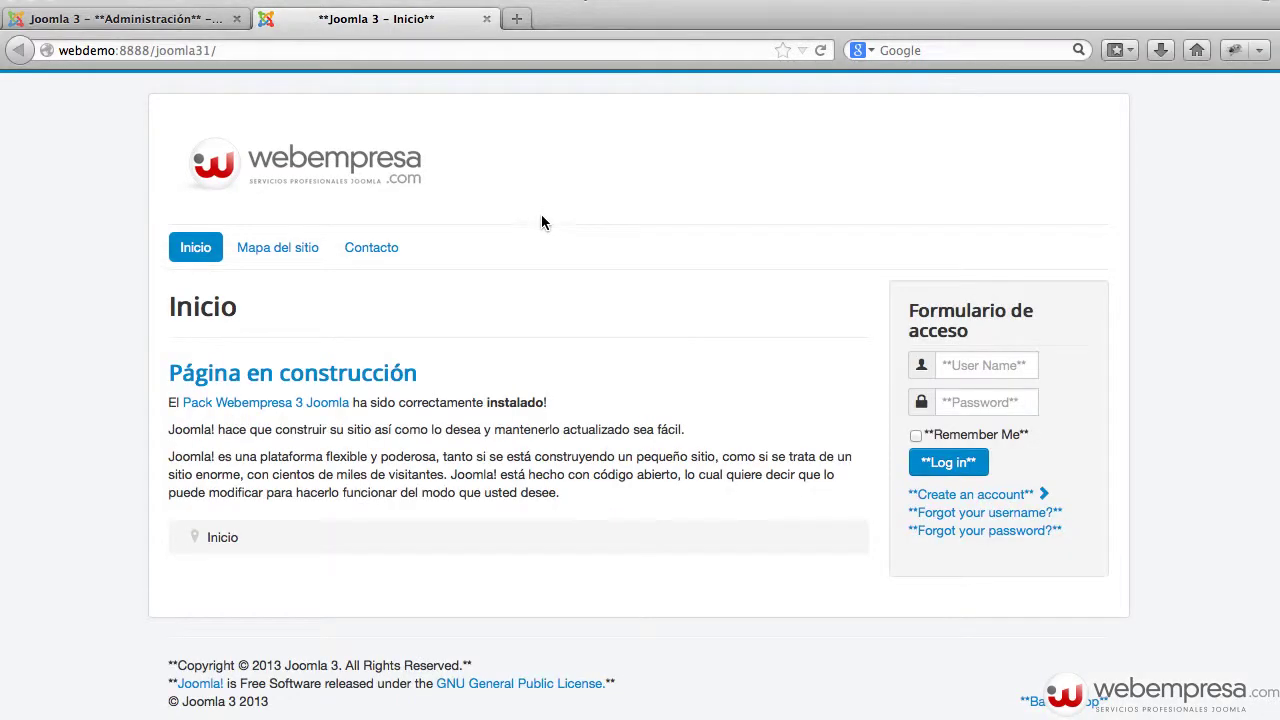
key(super+r)
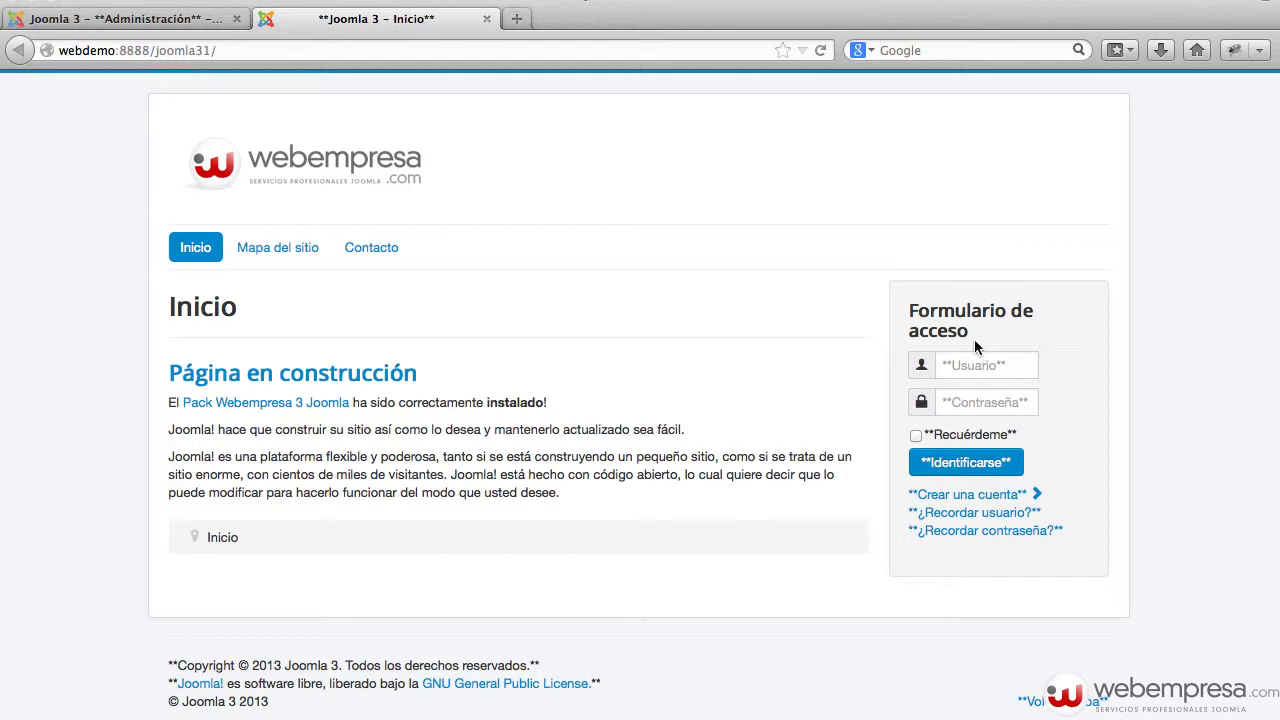
- Set Depurador del sistema and Depurador del idioma to No in Sistema and save
drag(972, 334, 905, 305)
click(702, 328)
click(120, 18)
scroll(468, 486, down, 5)
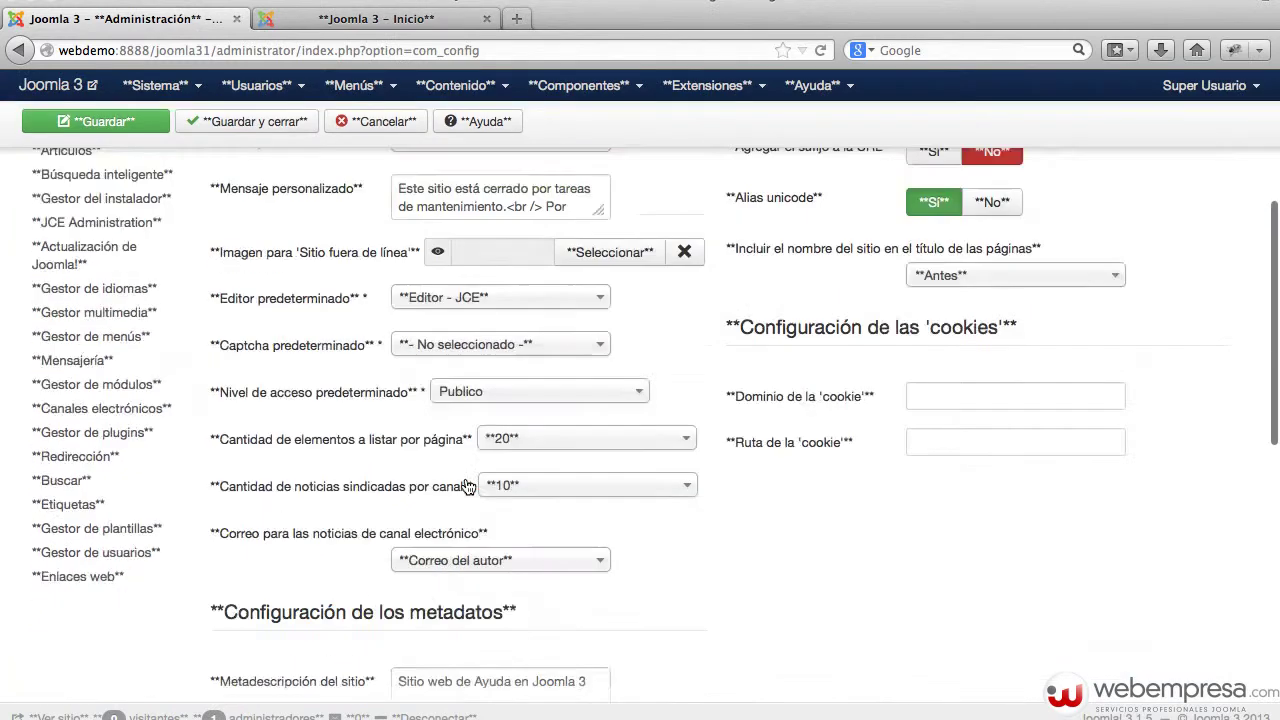
scroll(468, 486, down, 8)
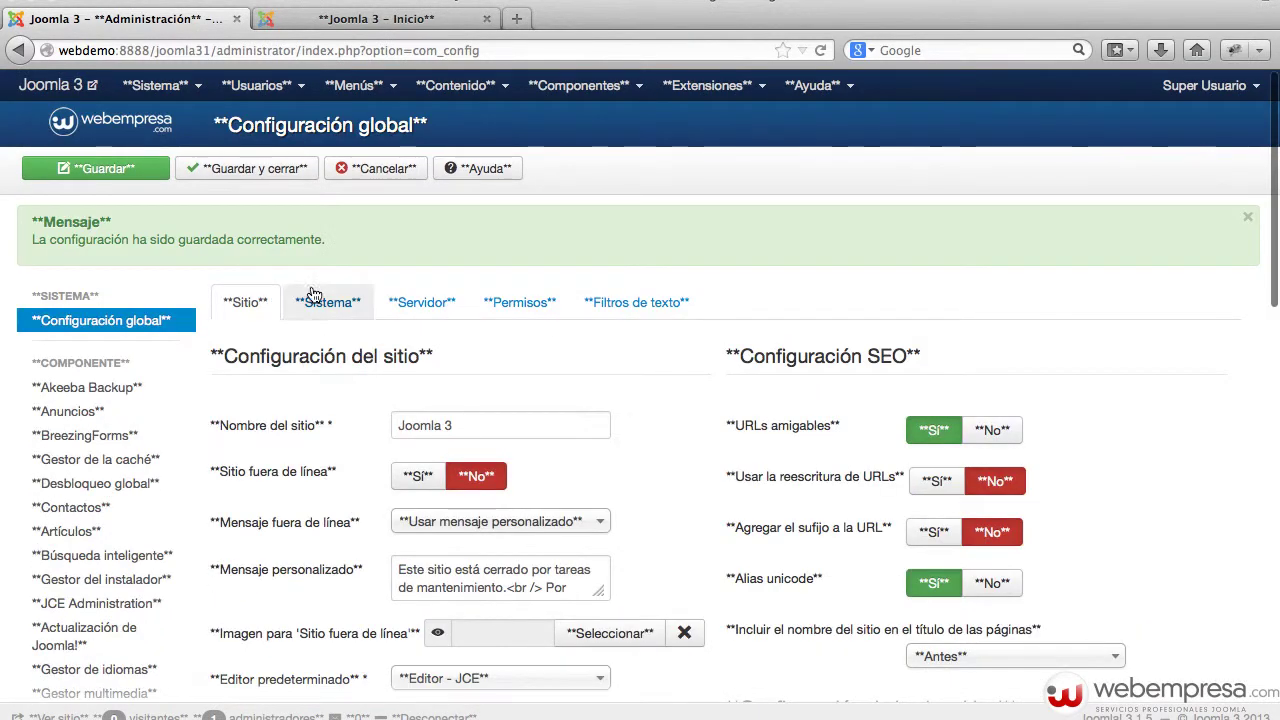
click(328, 302)
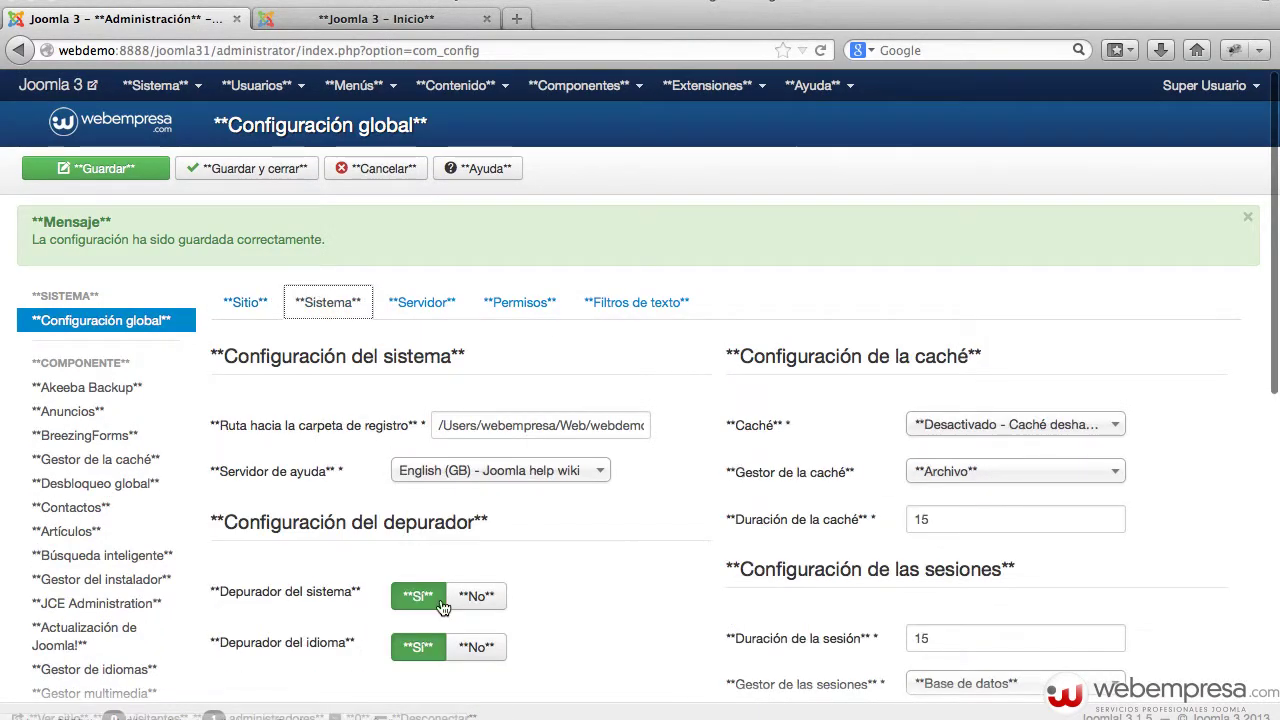
click(472, 600)
click(480, 647)
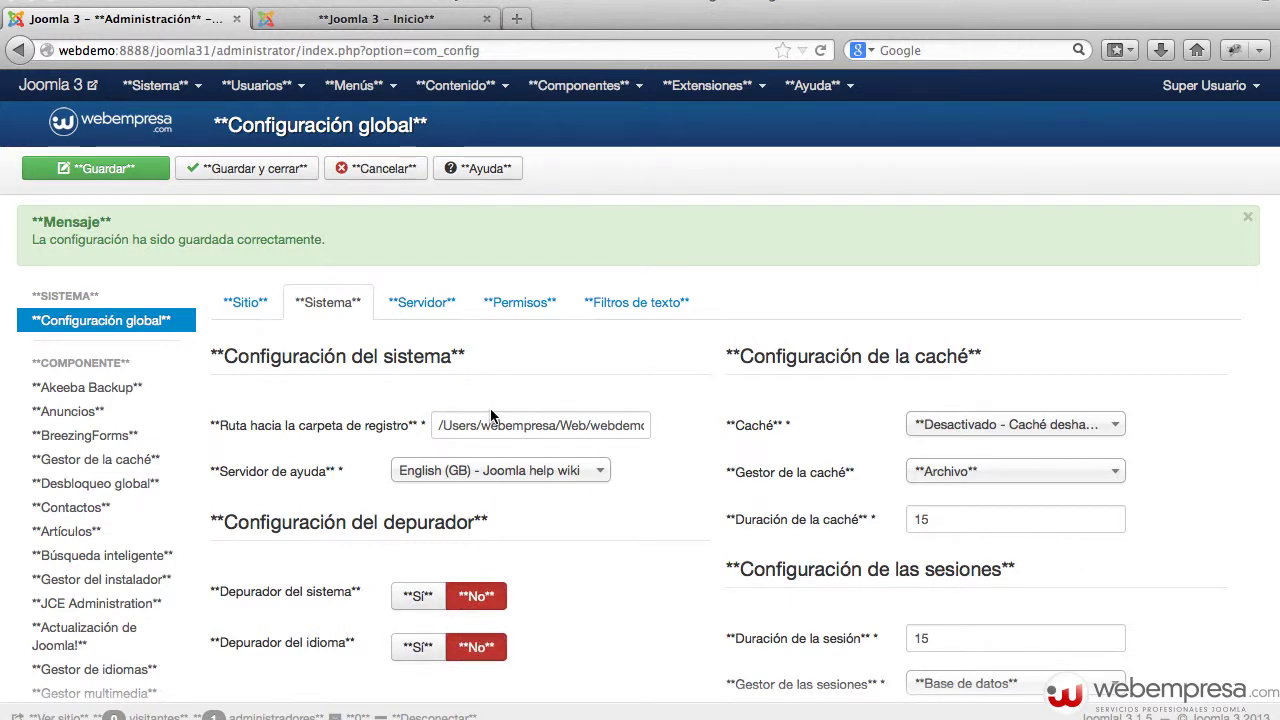
click(106, 176)
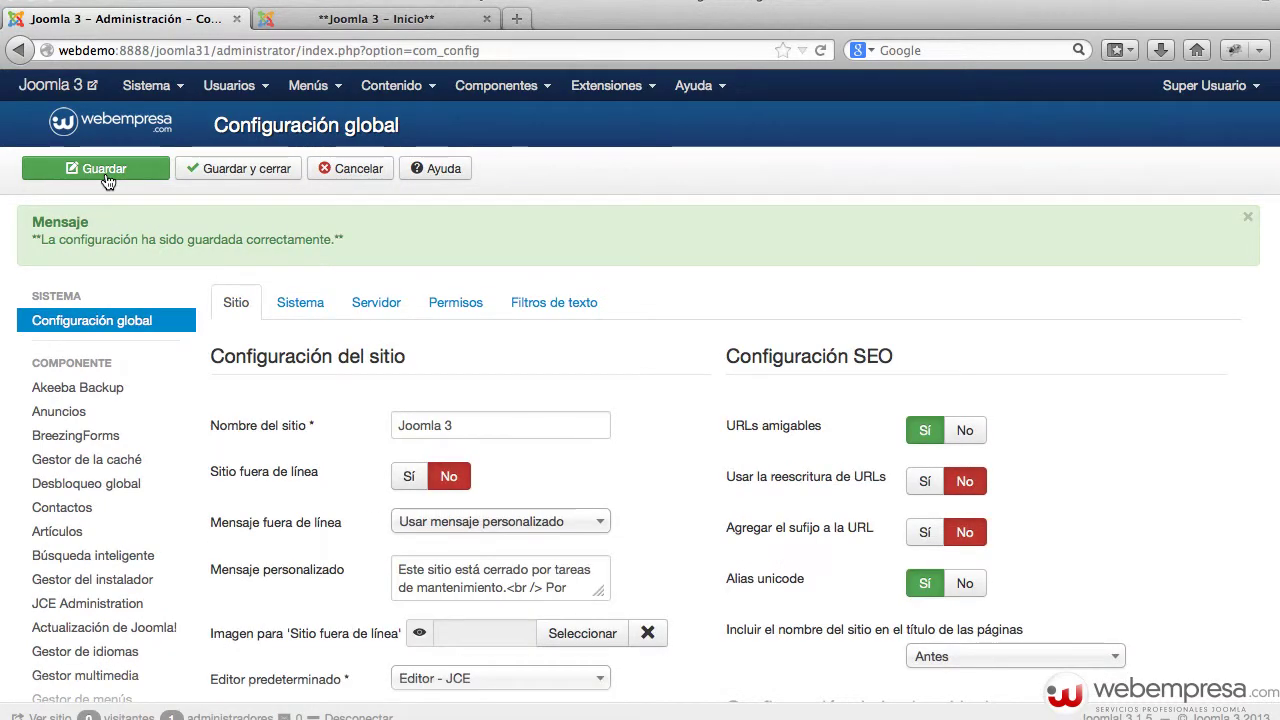
click(322, 303)
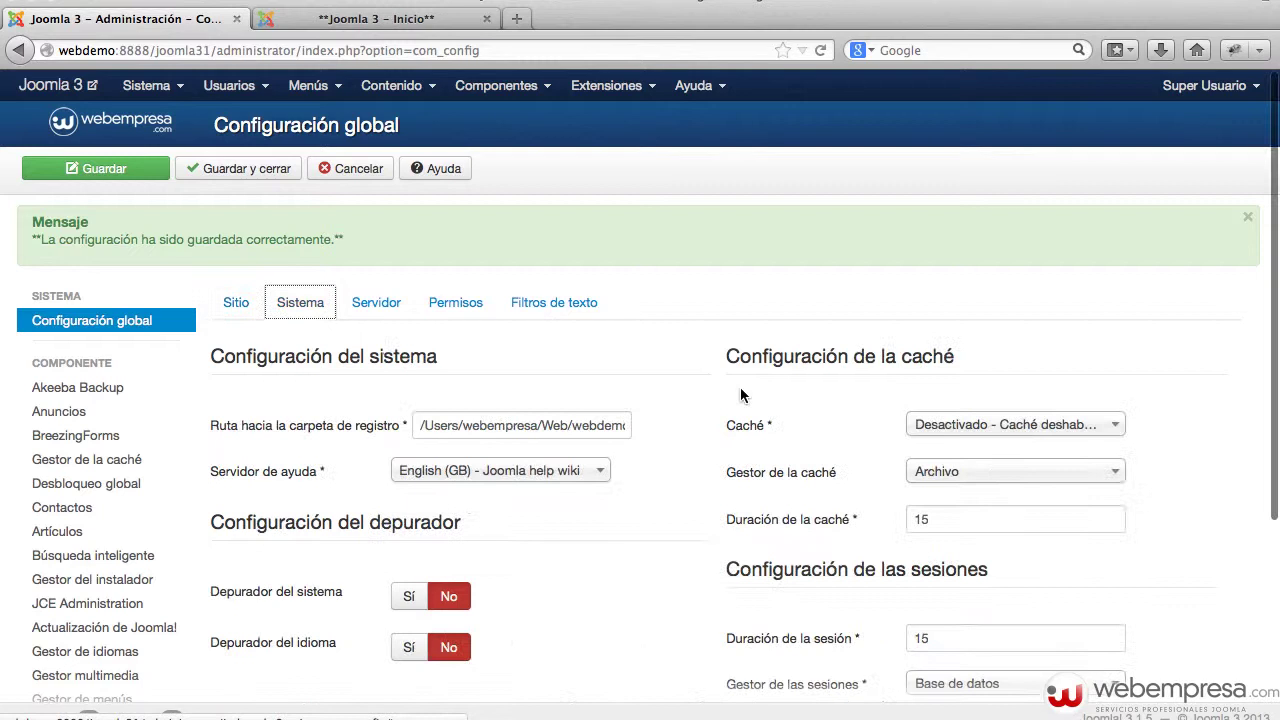
click(1036, 426)
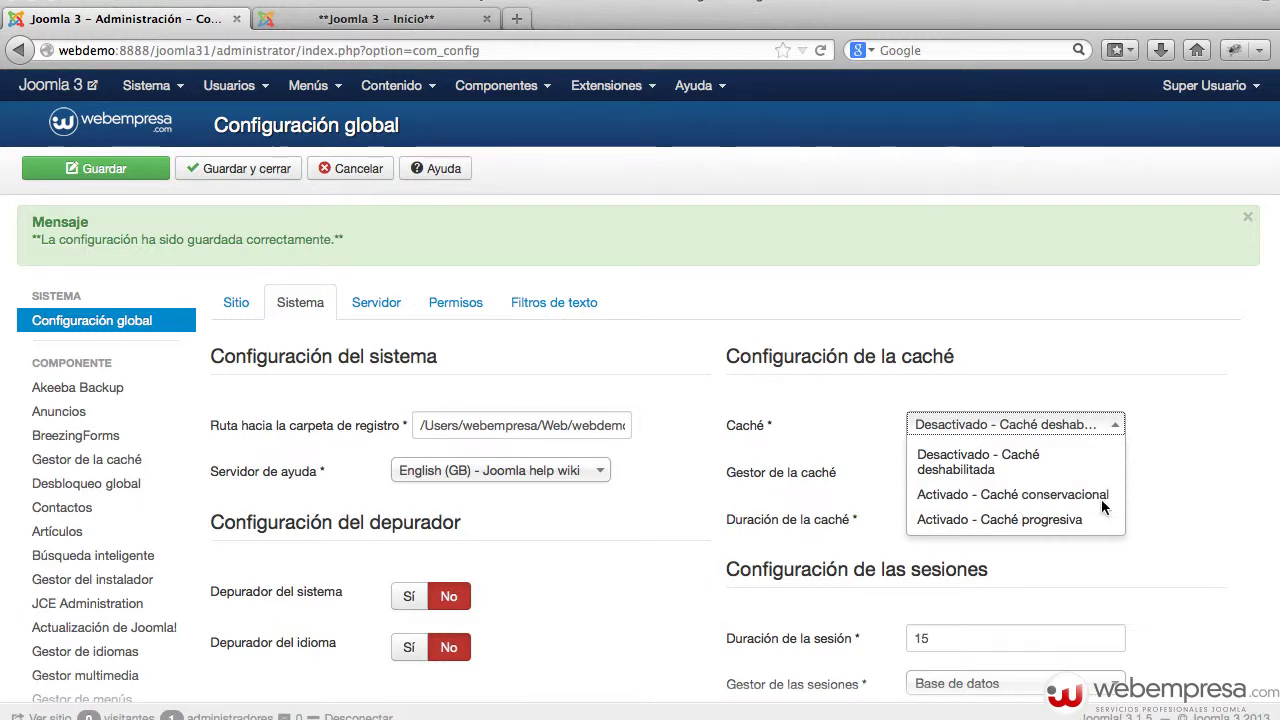
click(1168, 502)
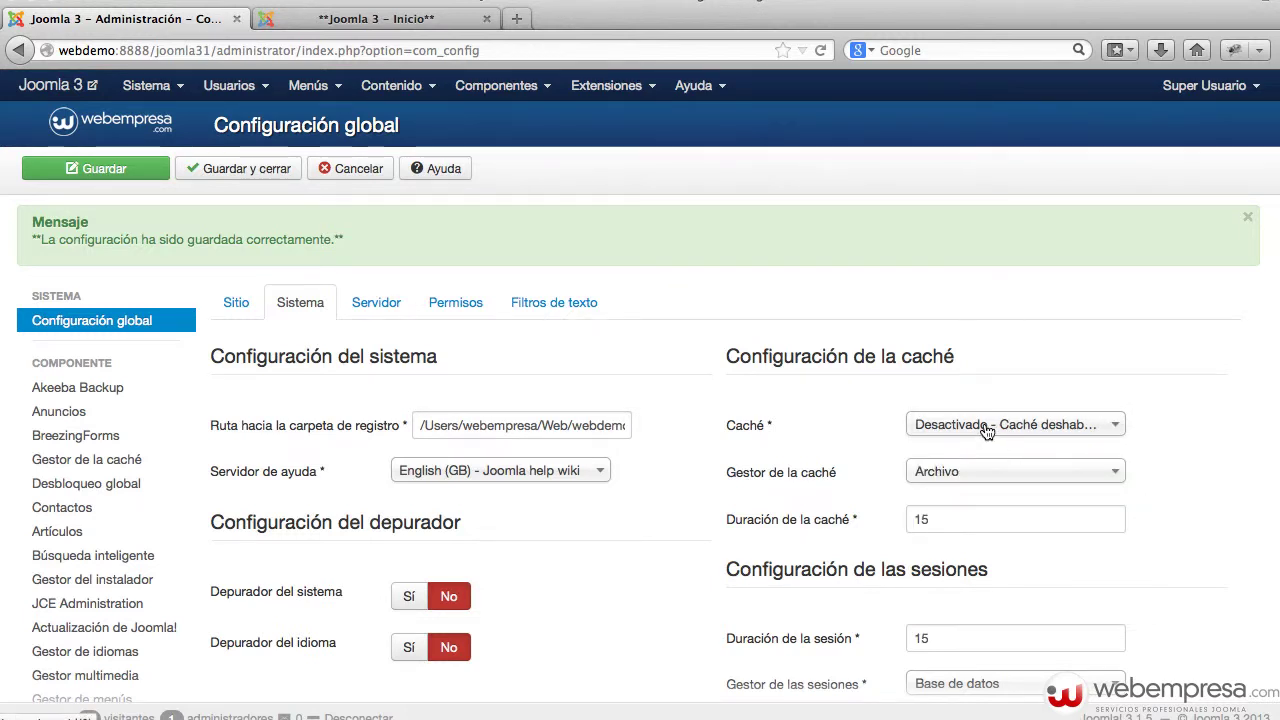
click(957, 475)
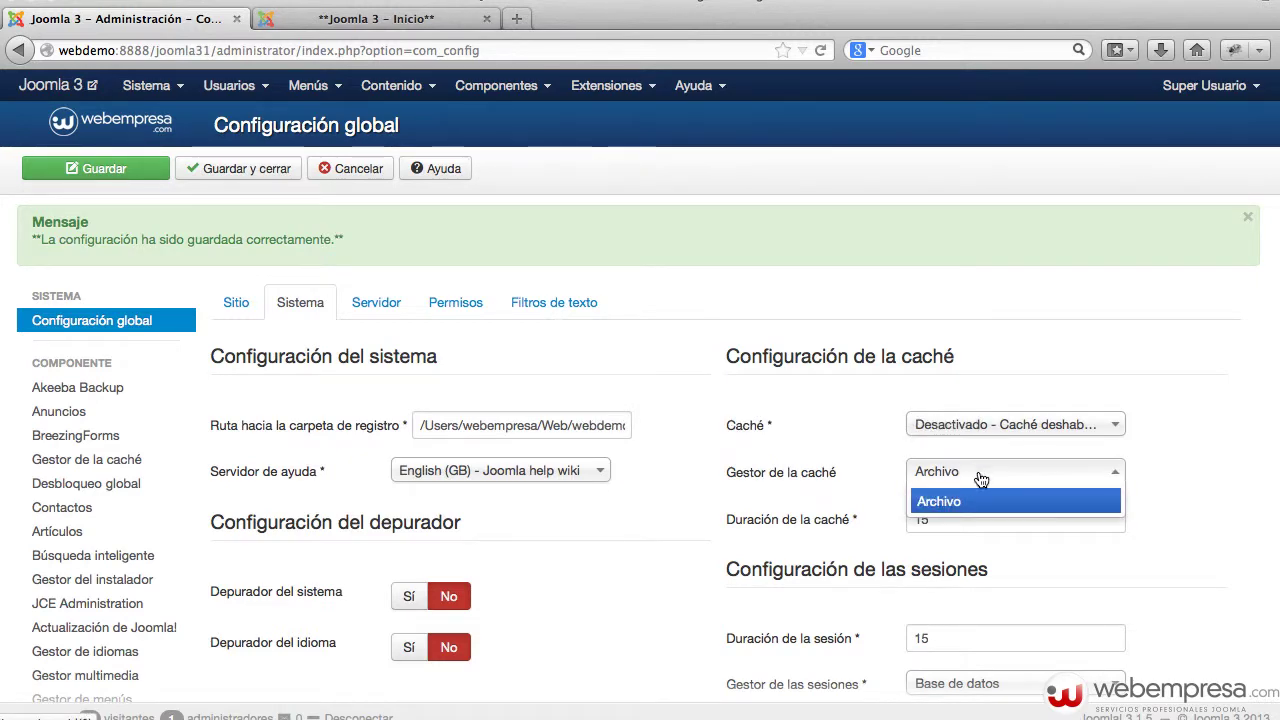
click(1172, 480)
key(super+Tab)
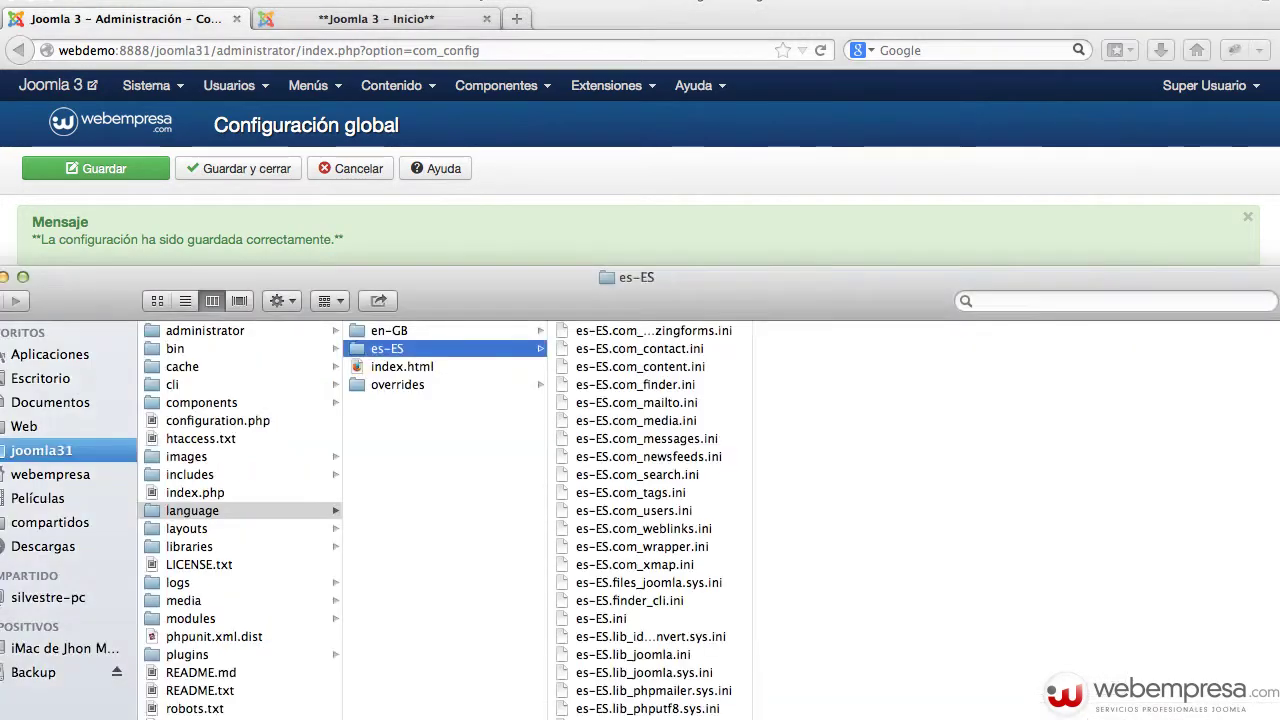
click(176, 366)
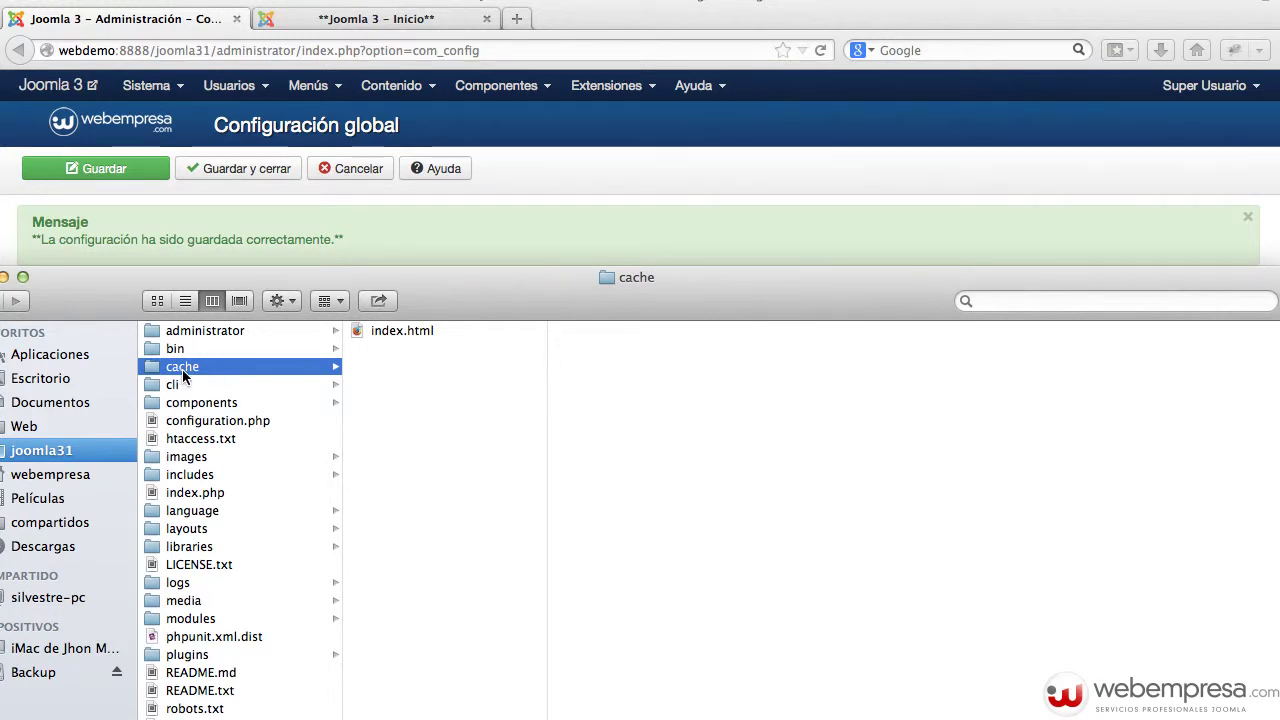
click(880, 256)
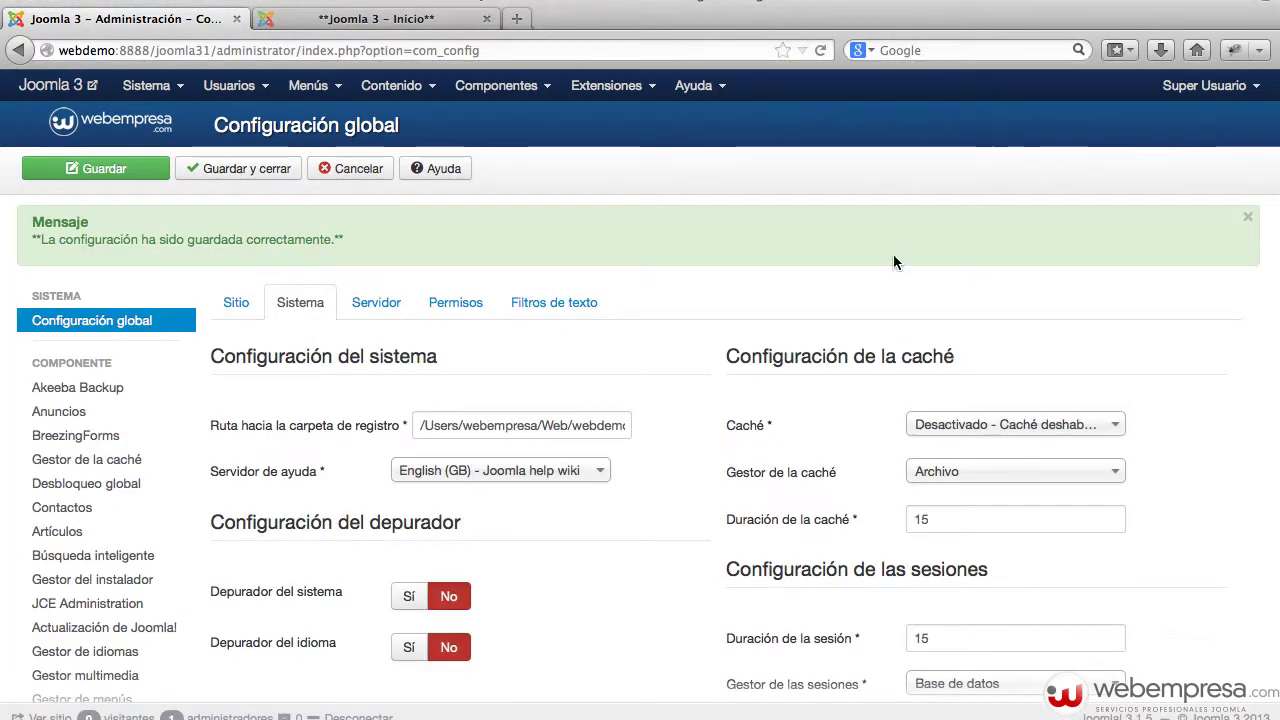
click(990, 422)
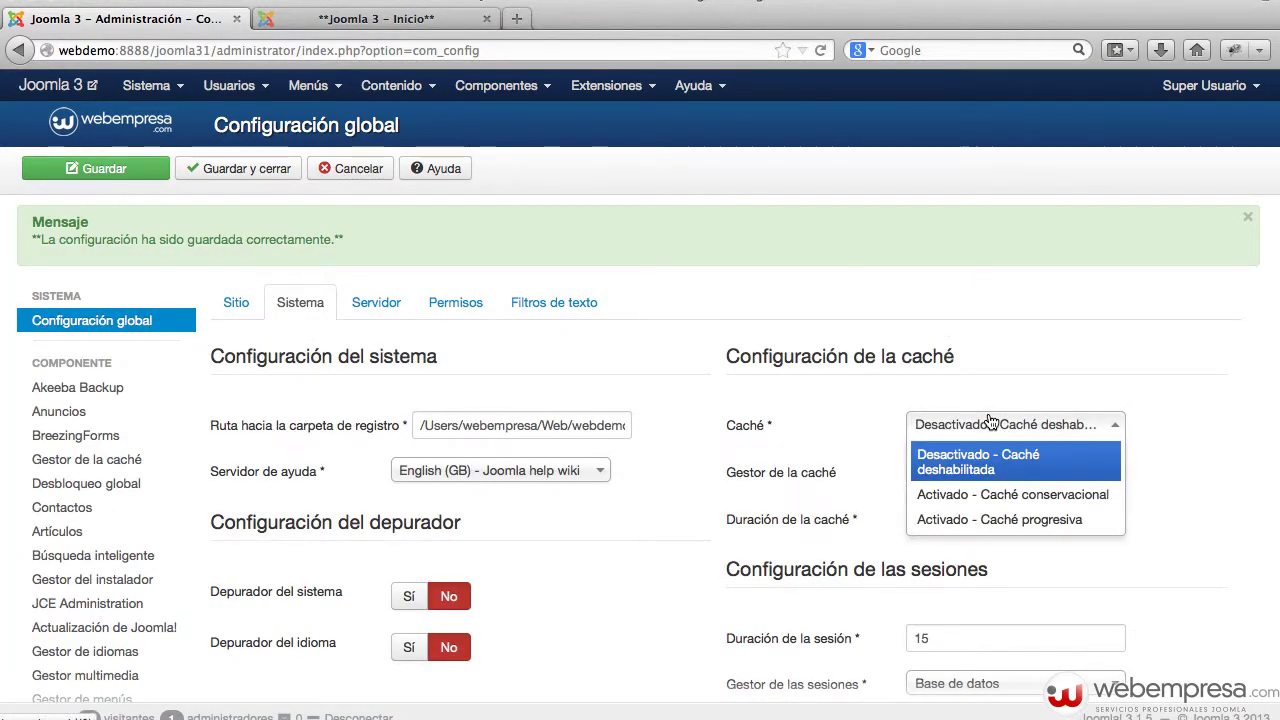
- Set Caché to 'Activado - Caché progresiva' and save the Global Configuration
click(998, 521)
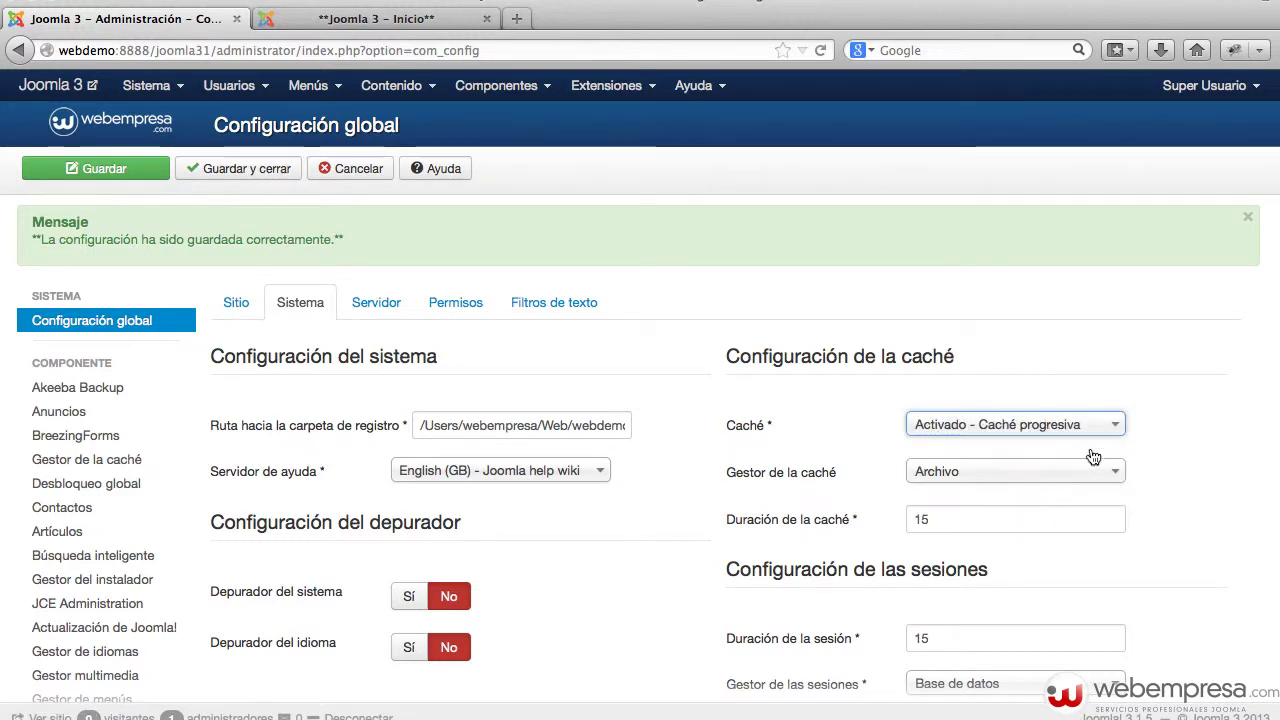
click(950, 528)
mouse_move(920, 521)
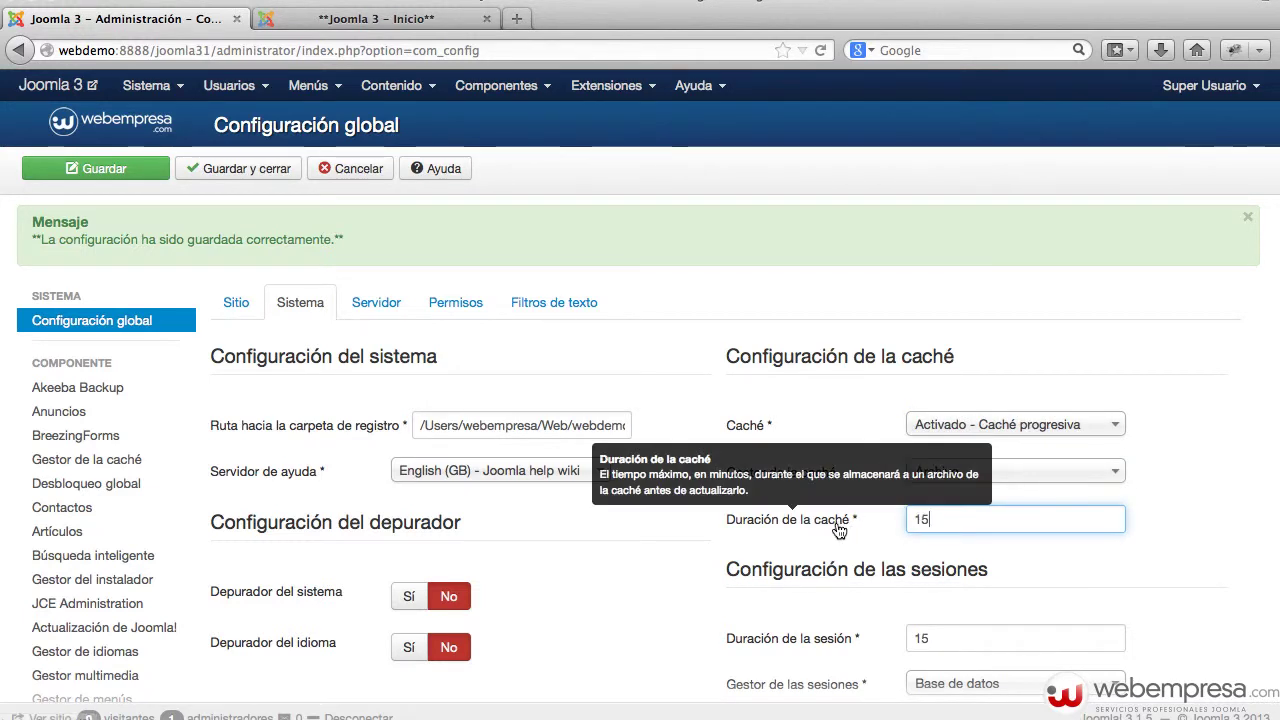
mouse_move(800, 528)
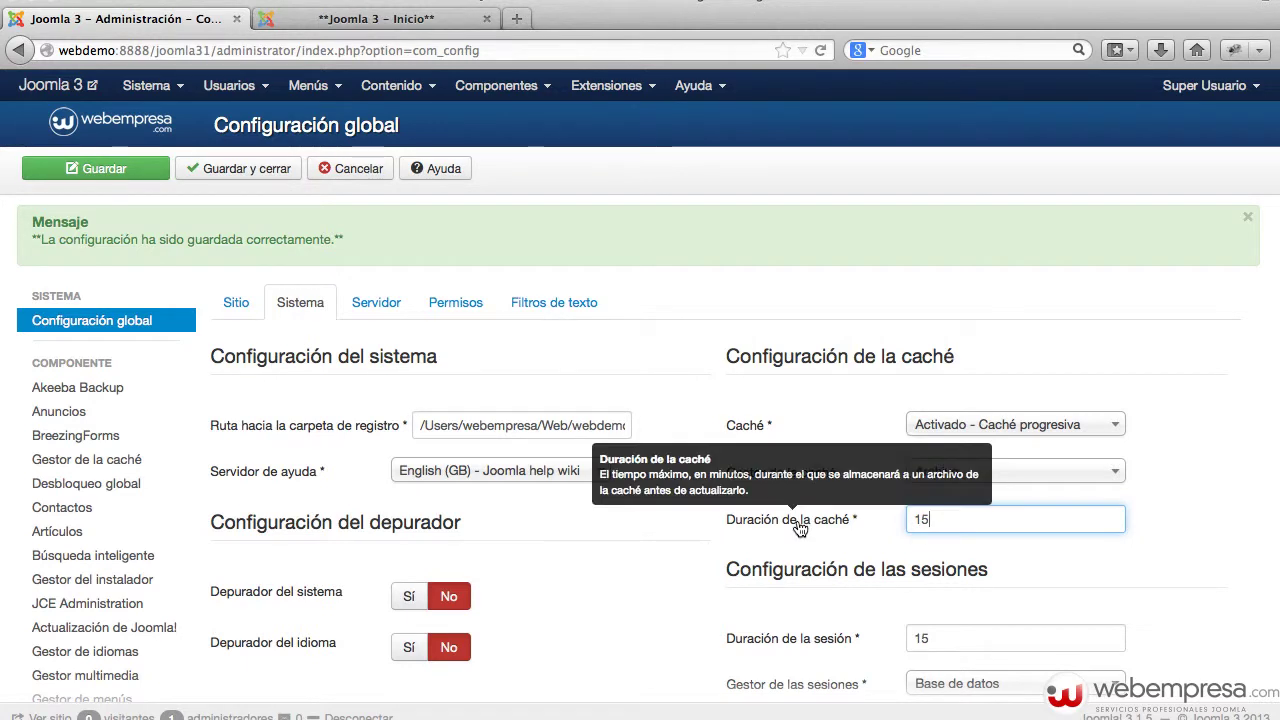
click(100, 166)
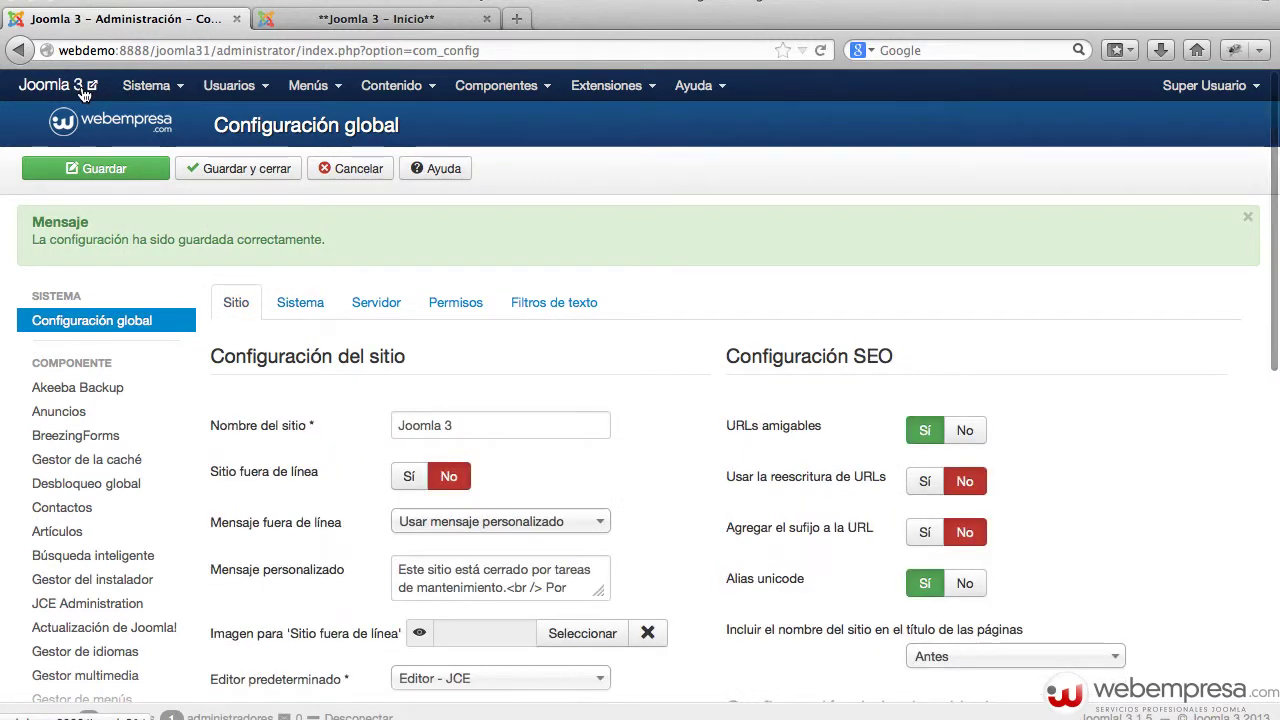
- Load the site's home page in a new browser tab
click(84, 88)
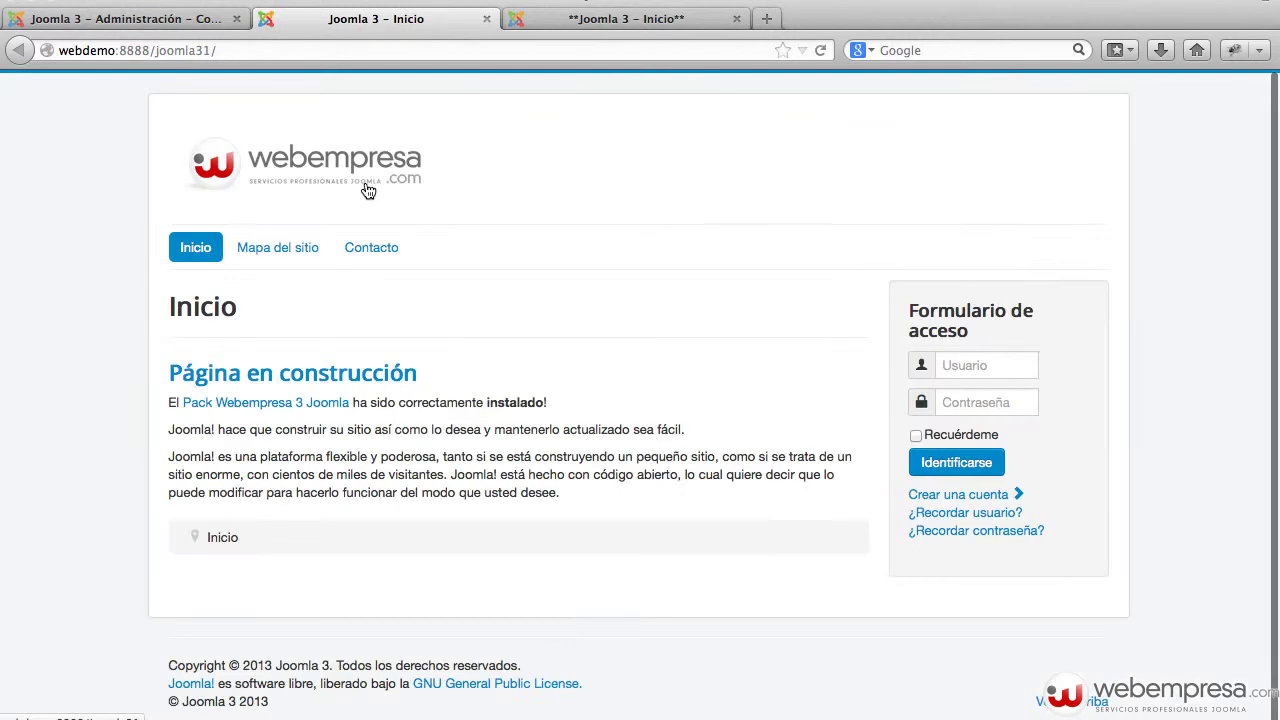
click(293, 51)
key(Return)
- Browse the cache subfolders com_content, com_languages, com_modules, mod_footer, com_templates and com_plugins
key(super+Tab)
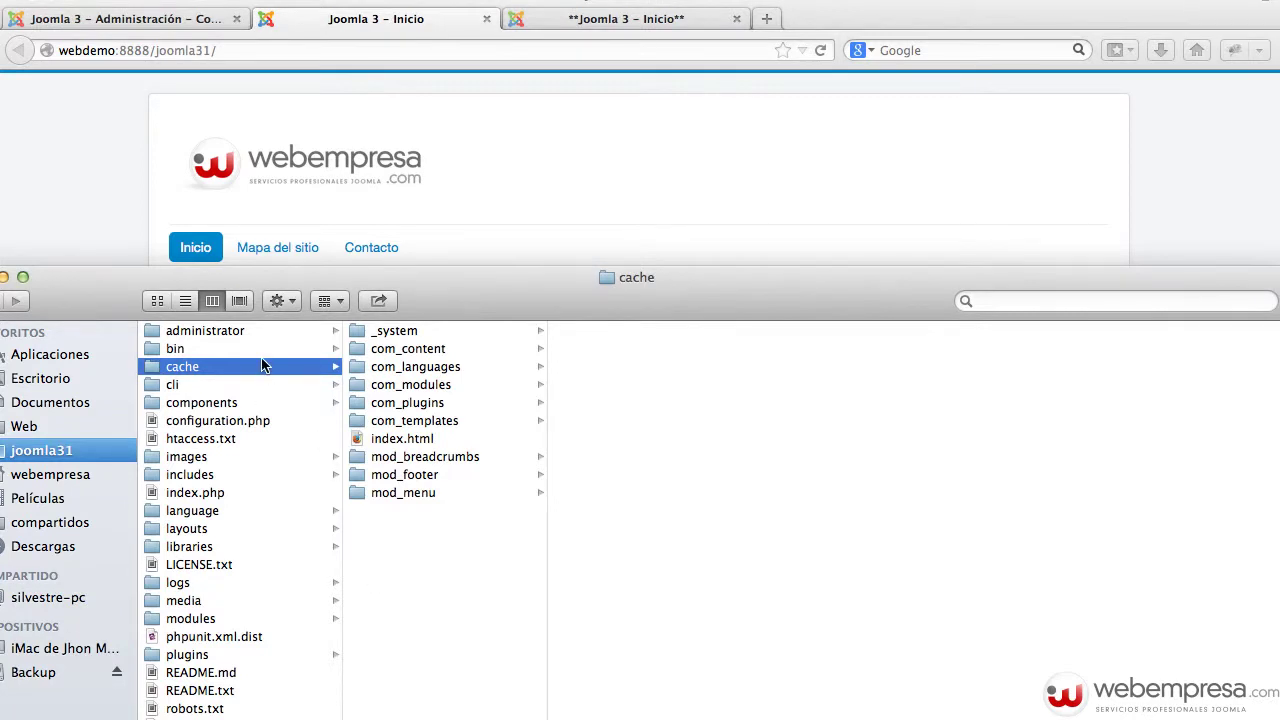
click(409, 349)
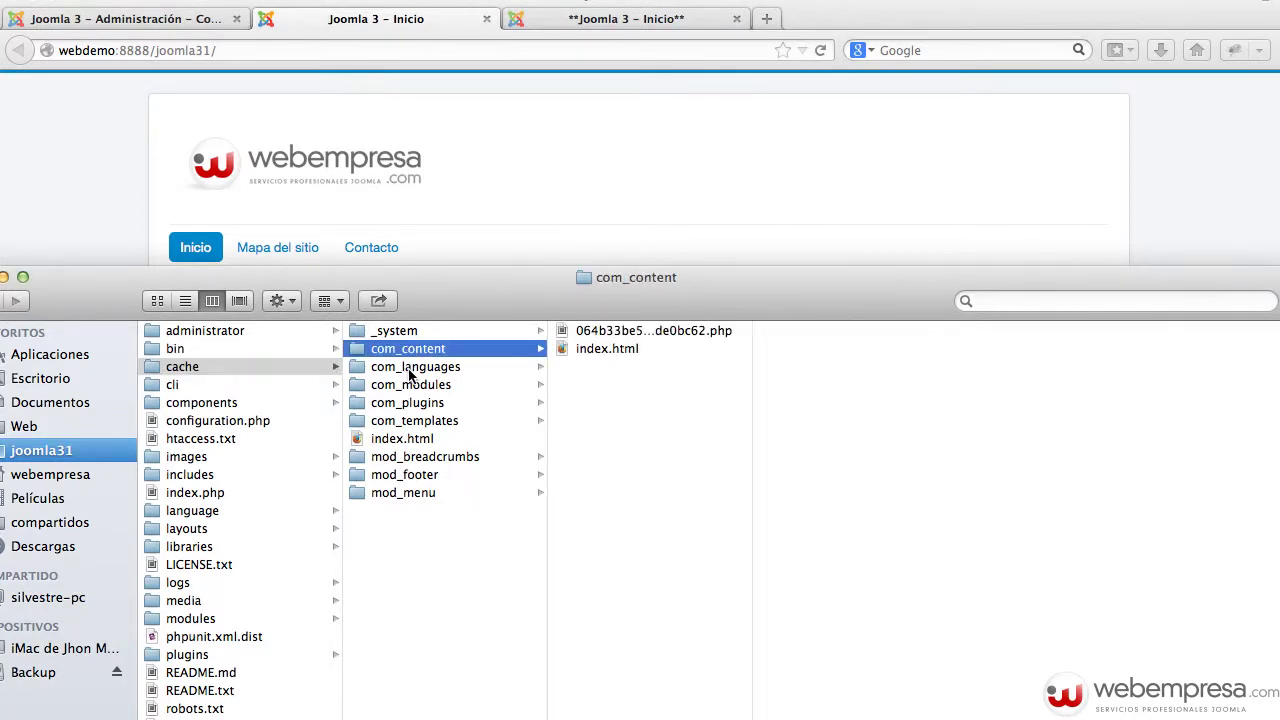
click(410, 370)
click(414, 386)
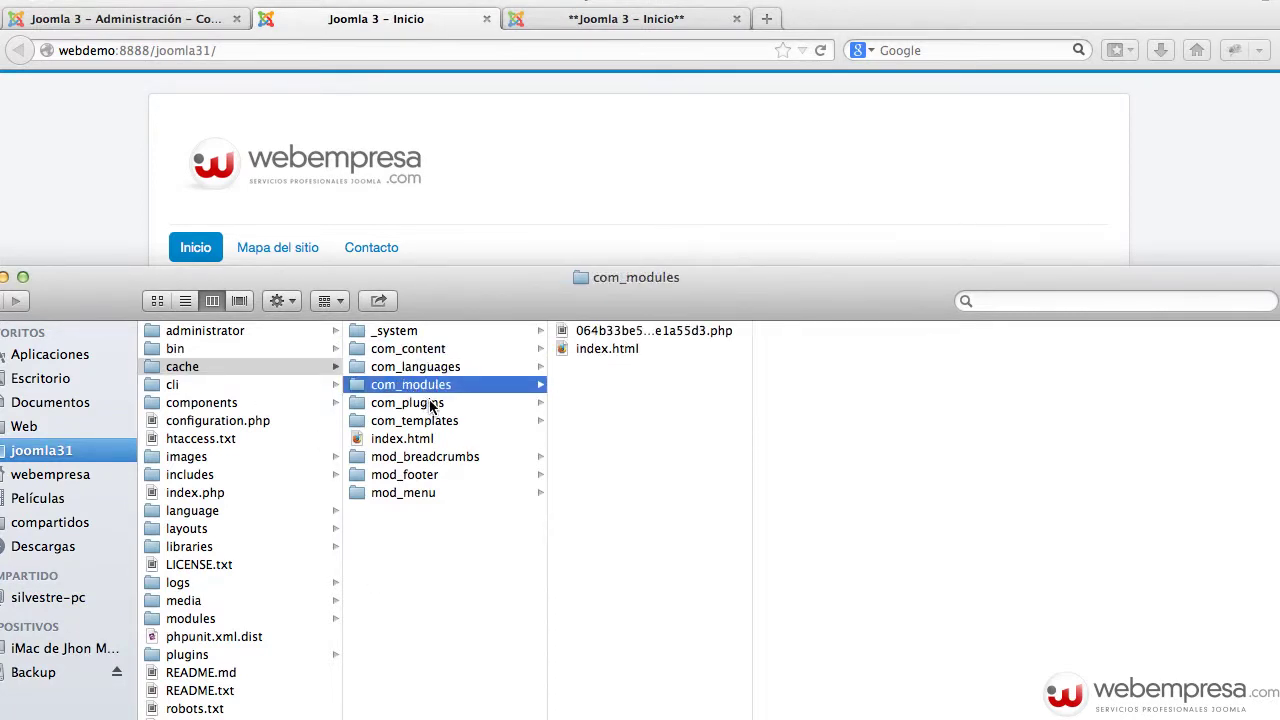
click(426, 476)
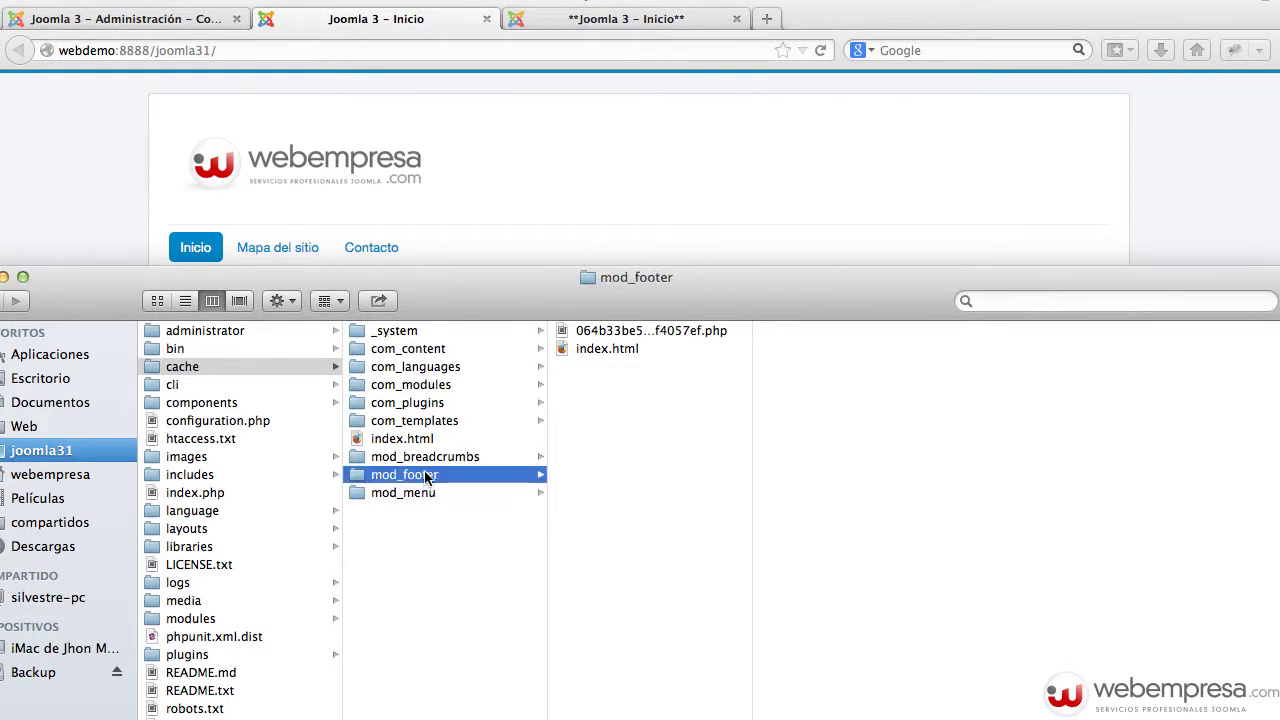
click(422, 423)
click(425, 405)
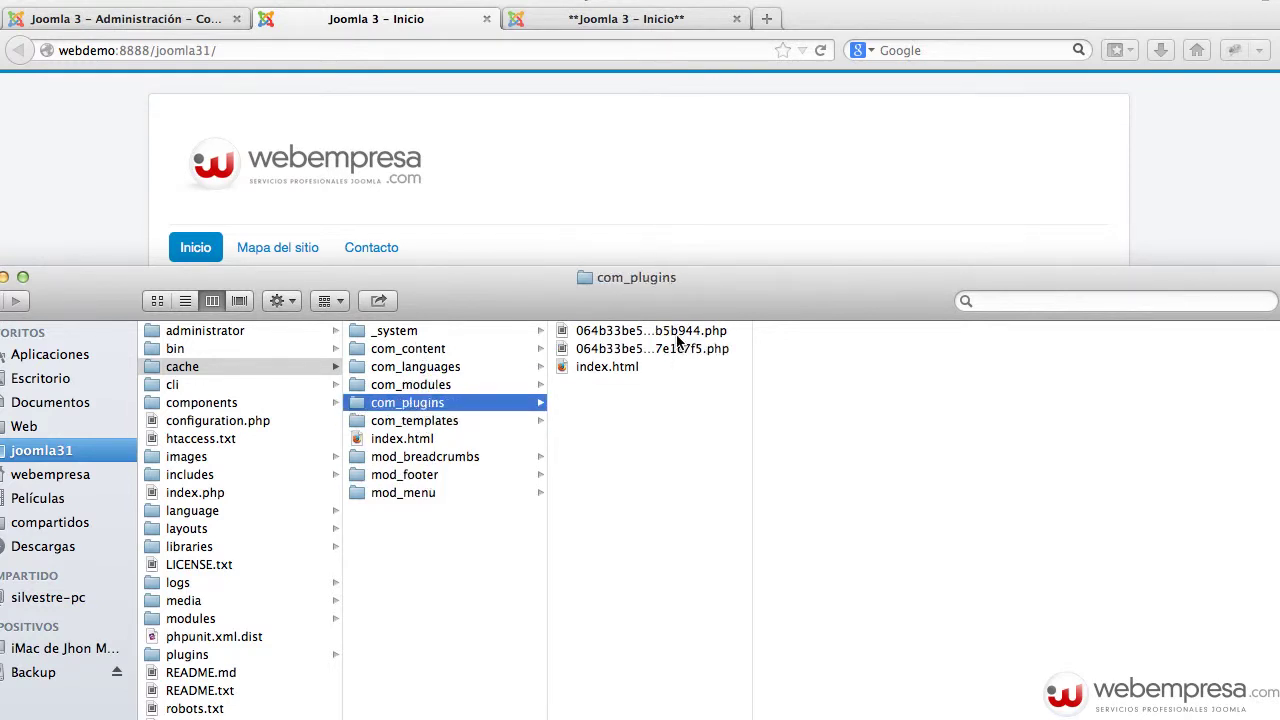
click(679, 333)
click(430, 366)
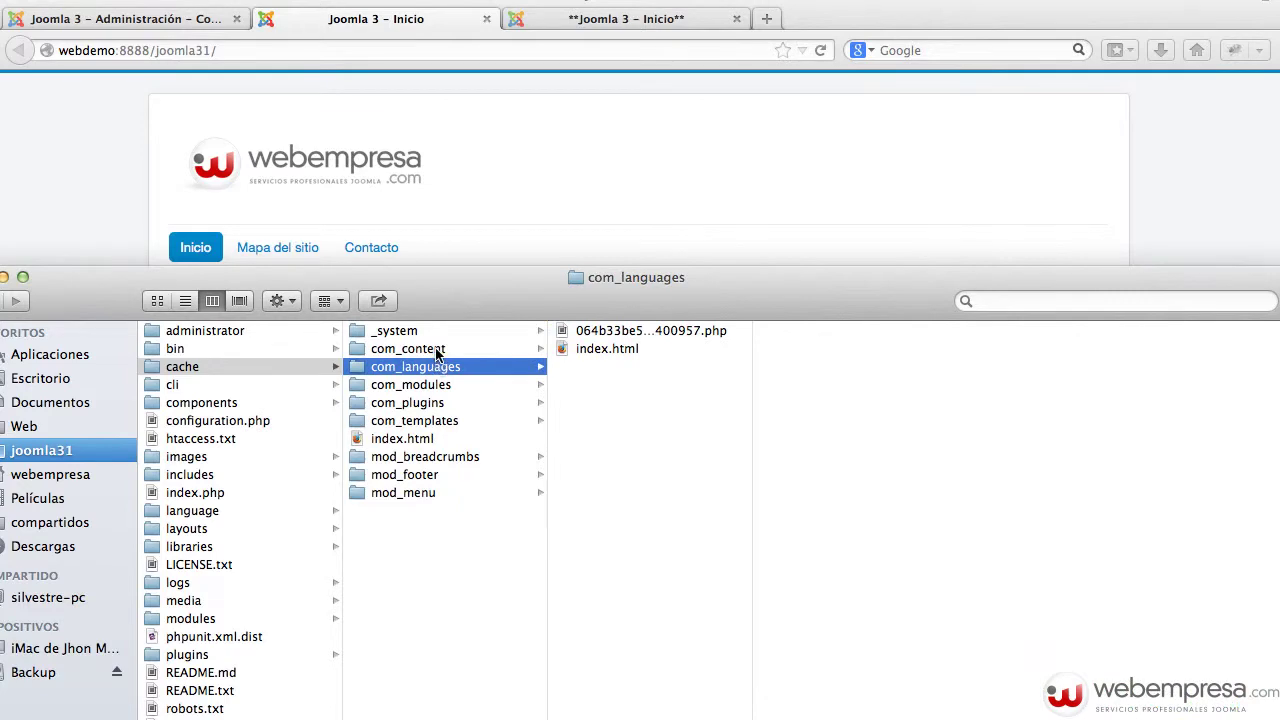
click(436, 349)
- Open the cached com_content page file, review it, and close it
double_click(640, 331)
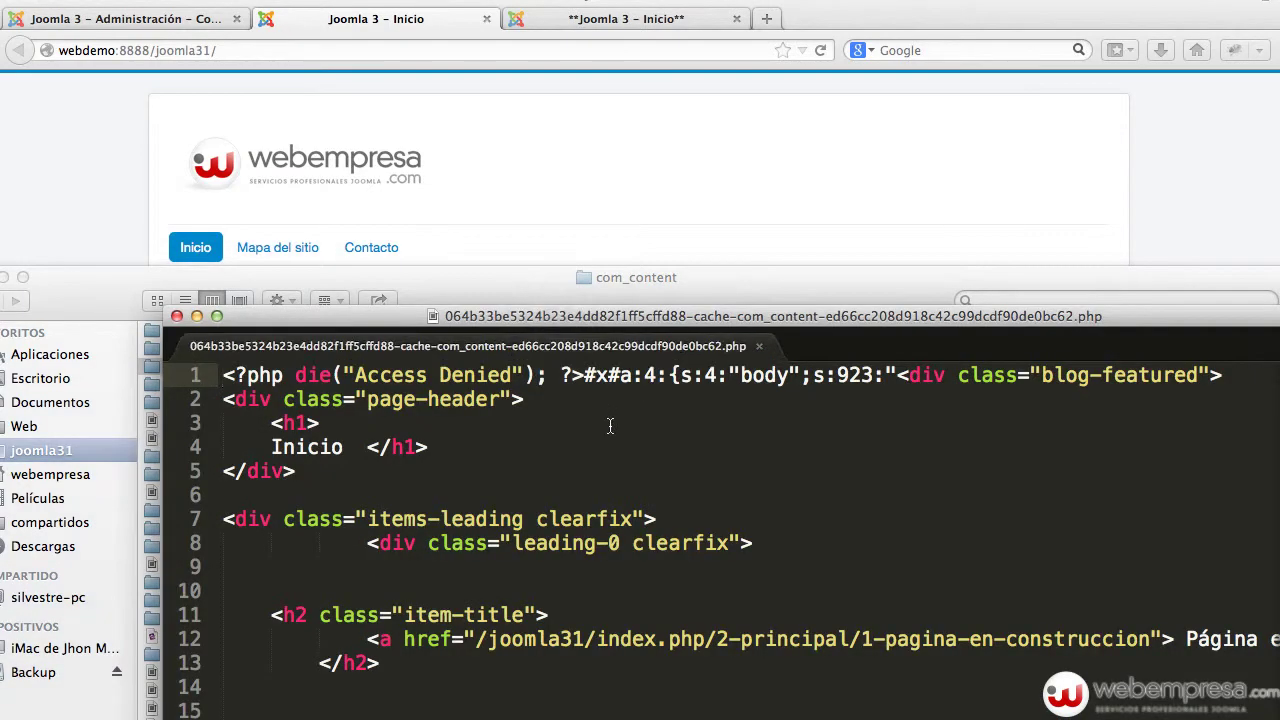
scroll(610, 426, down, 5)
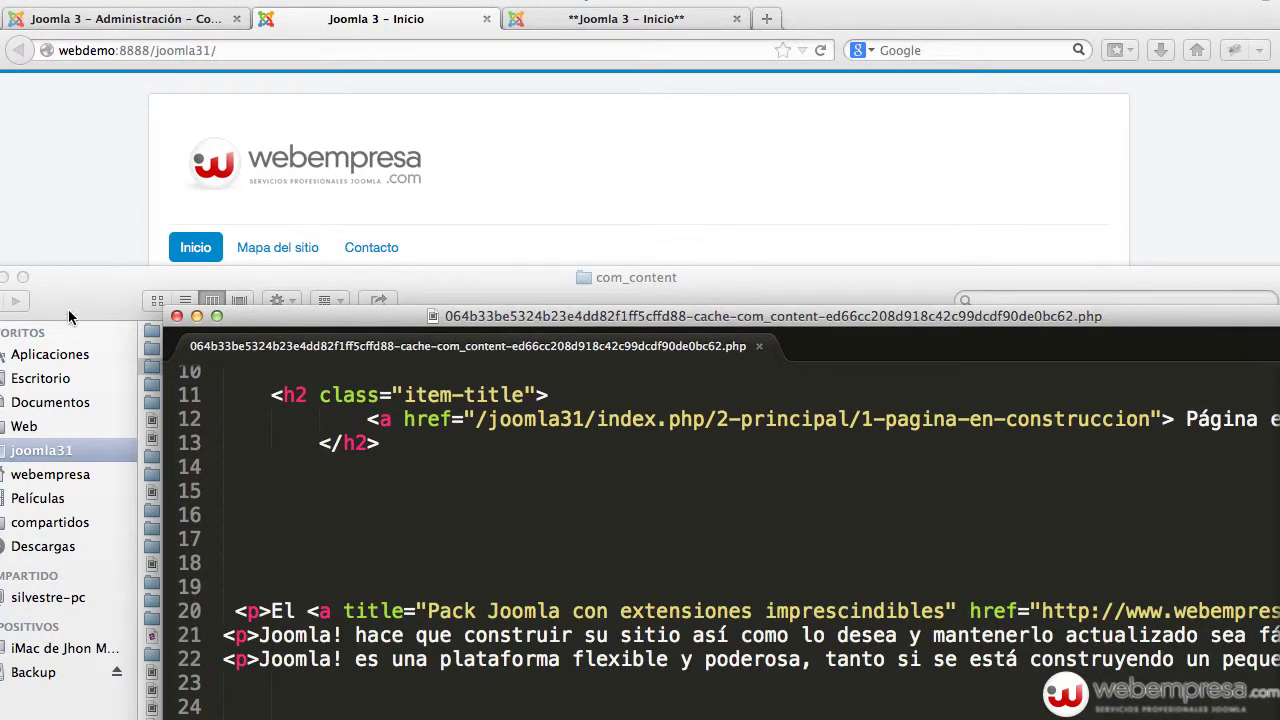
click(176, 316)
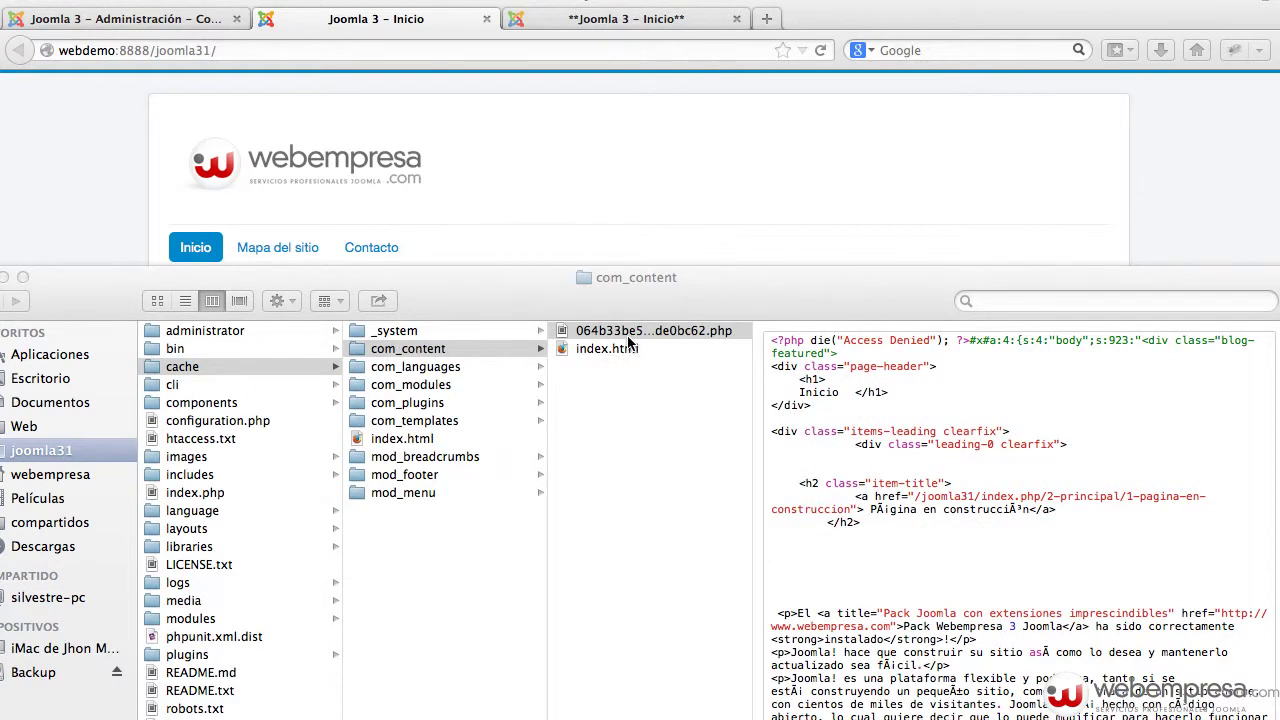
click(546, 210)
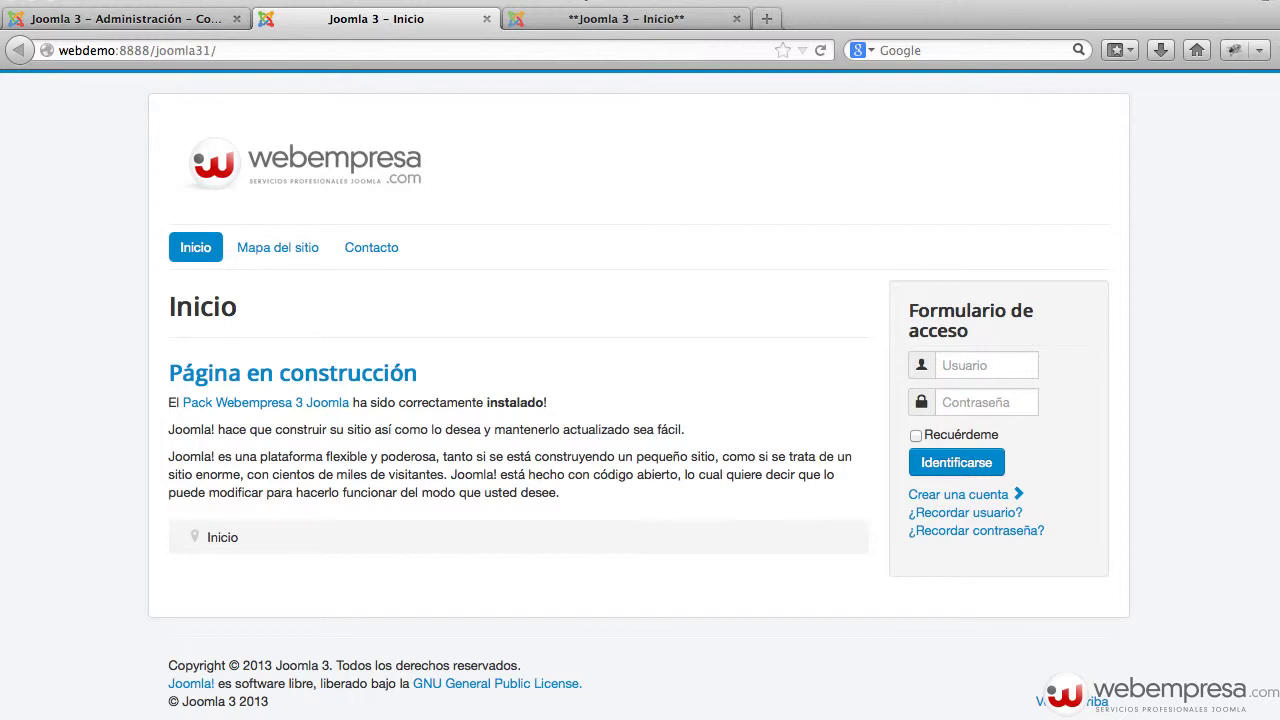
- Recheck the com_languages and com_modules cache folders, then return to Global Configuration
key(super+Tab)
key(Left)
click(440, 368)
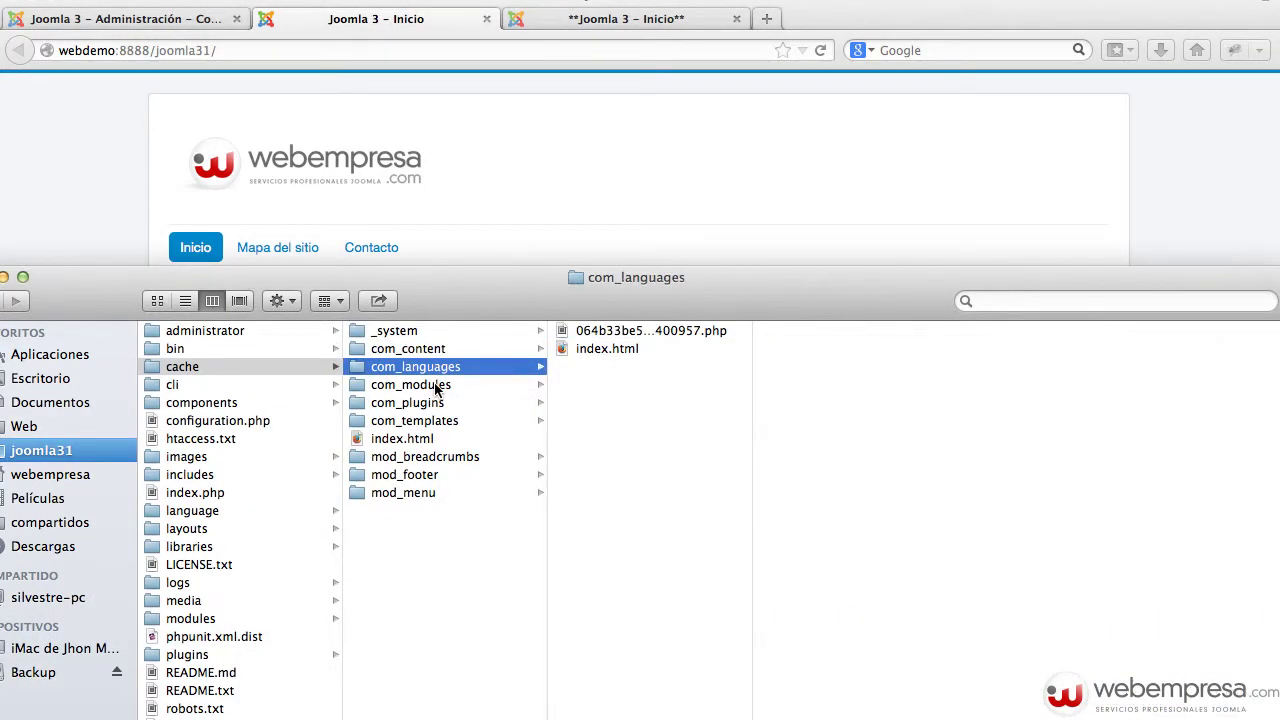
click(437, 386)
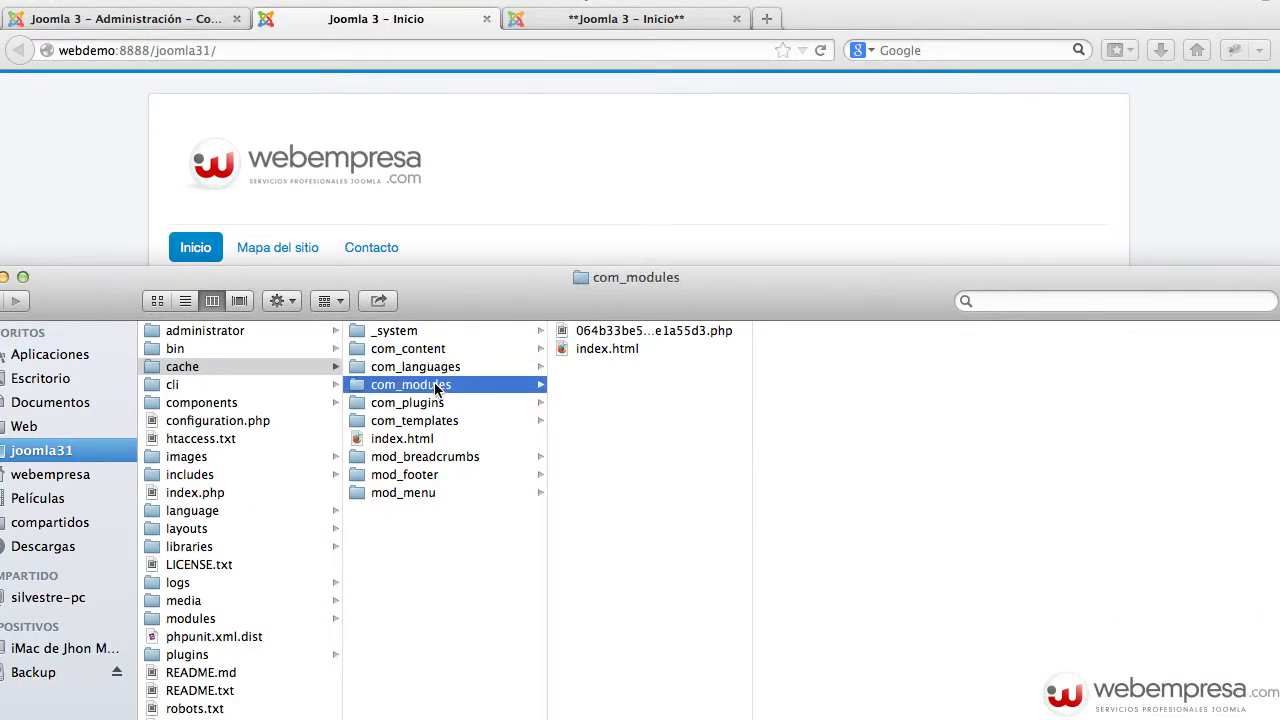
click(527, 250)
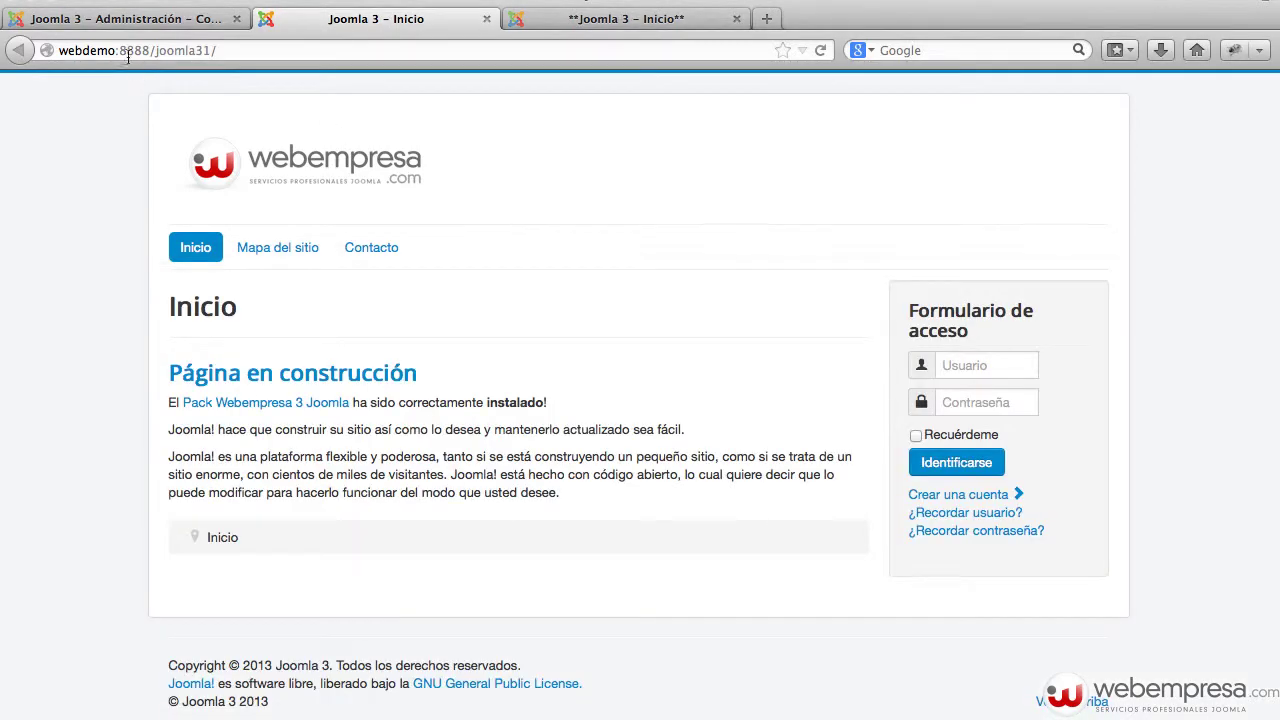
click(131, 22)
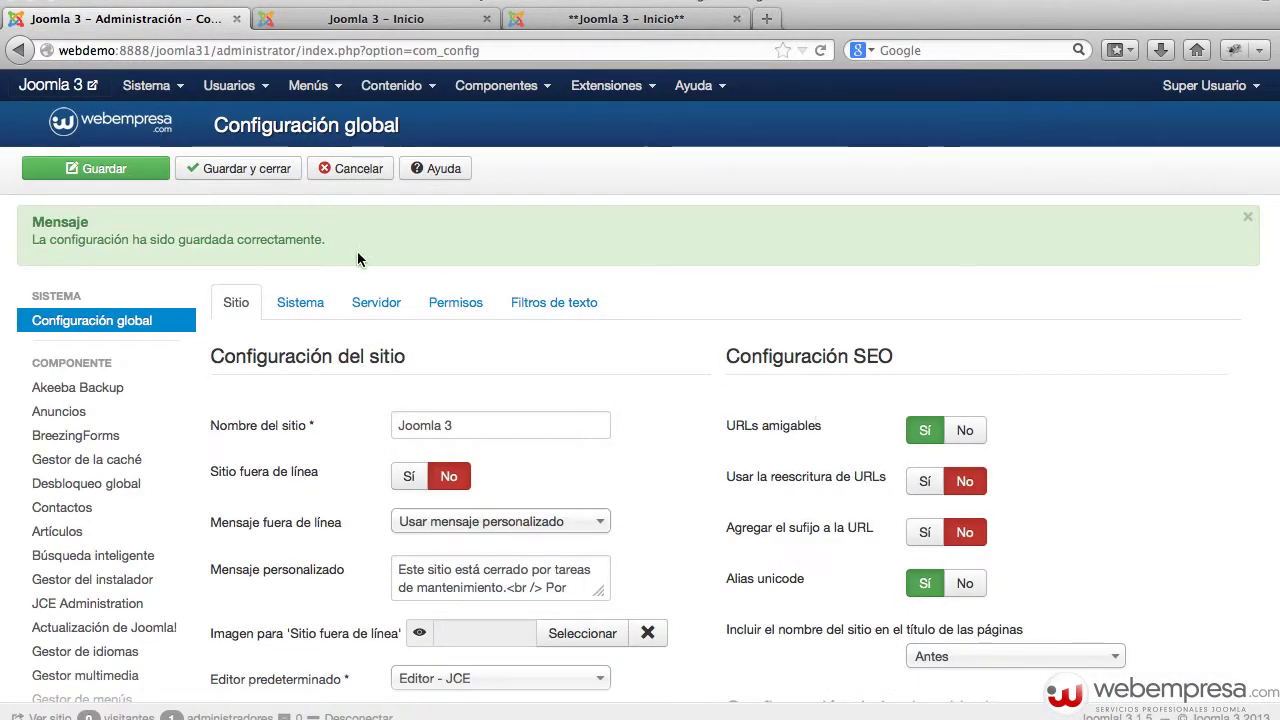
- Review the cache and session settings on the Sistema tab
click(311, 303)
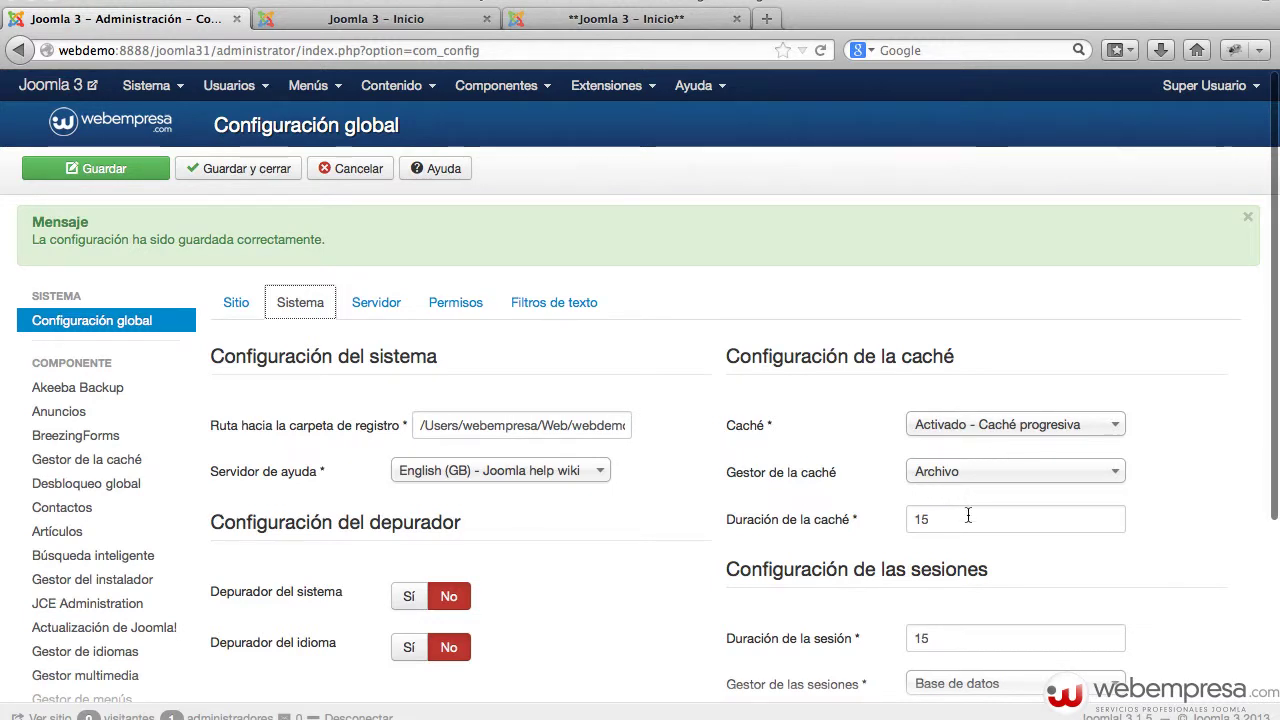
mouse_move(848, 530)
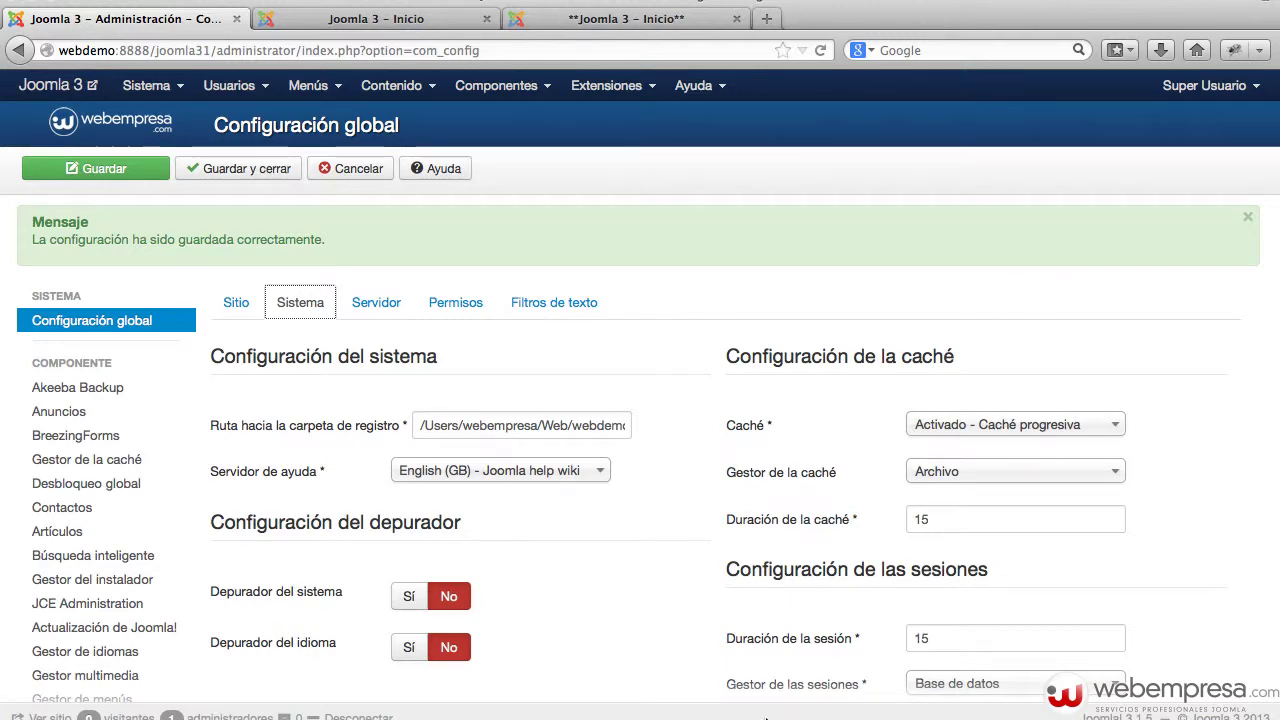
scroll(874, 575, down, 2)
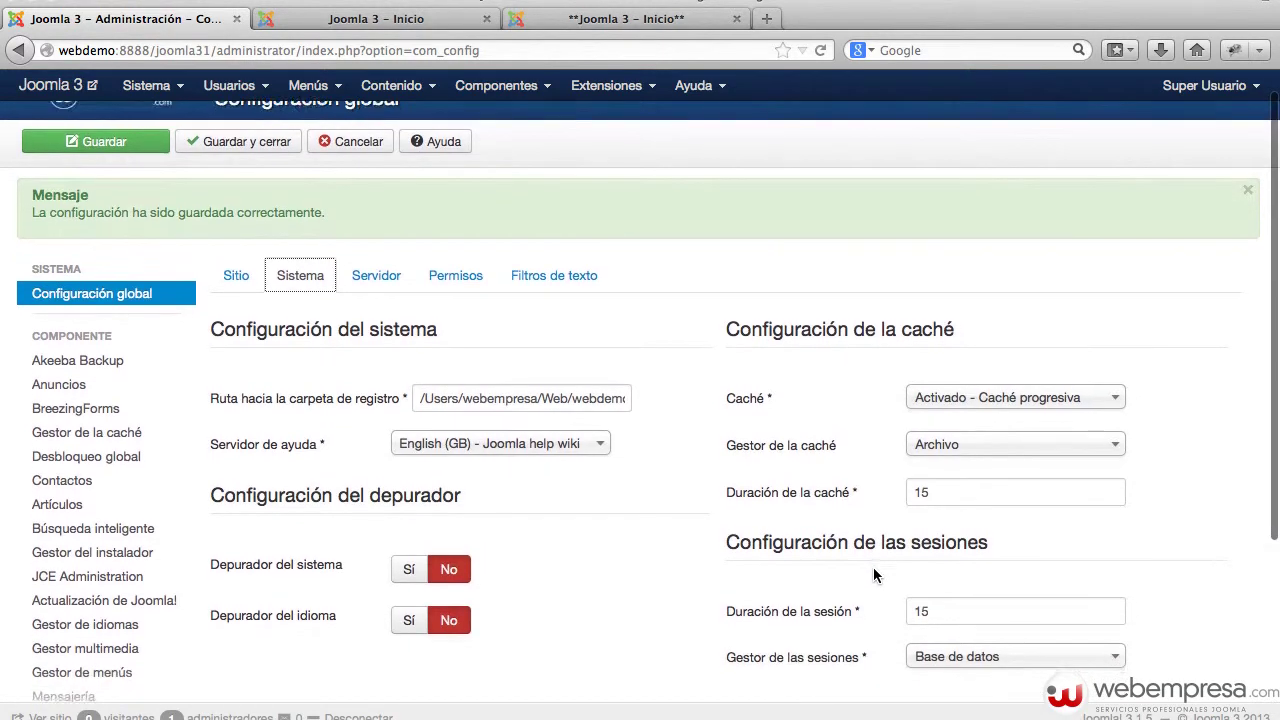
scroll(870, 565, up, 2)
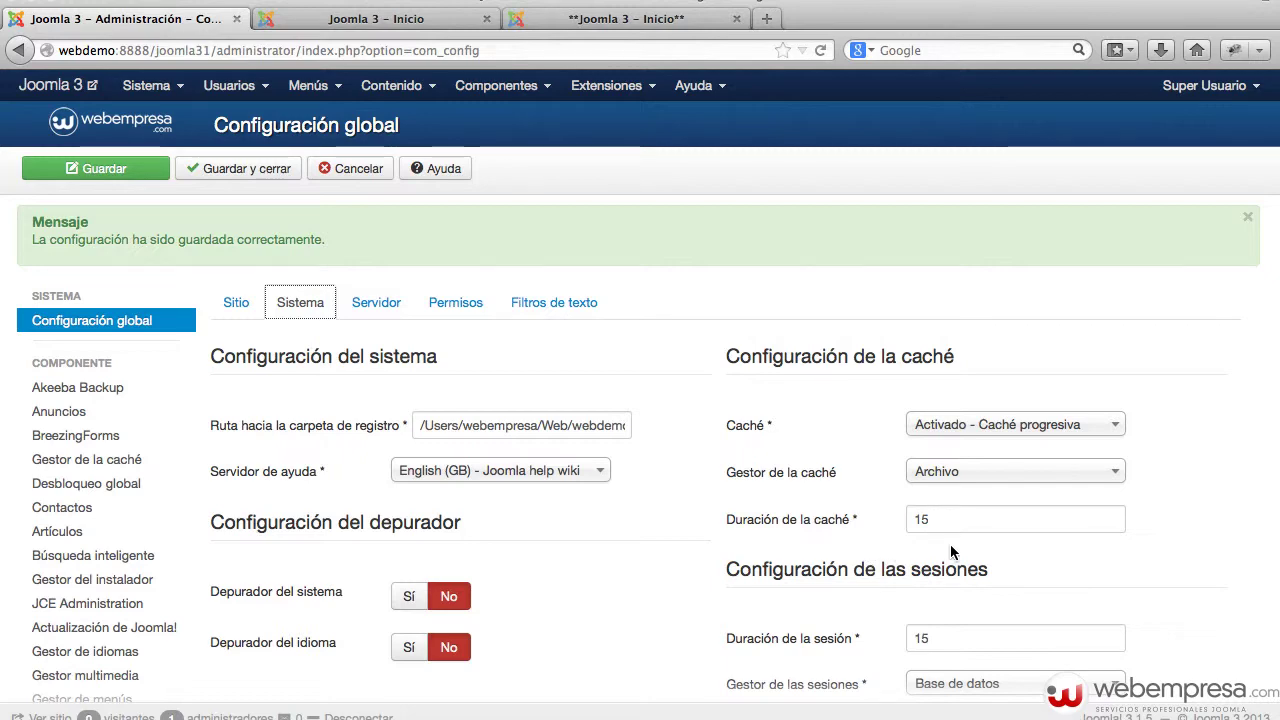
click(376, 18)
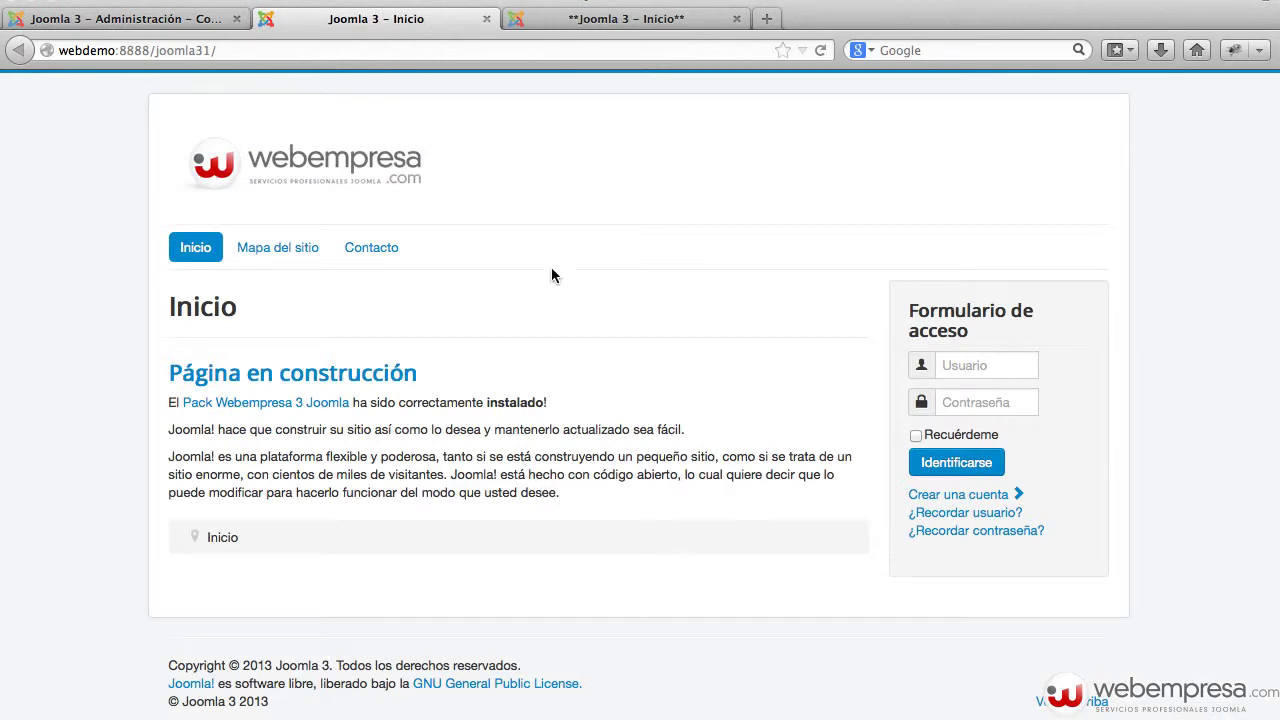
click(212, 19)
scroll(1046, 392, down, 3)
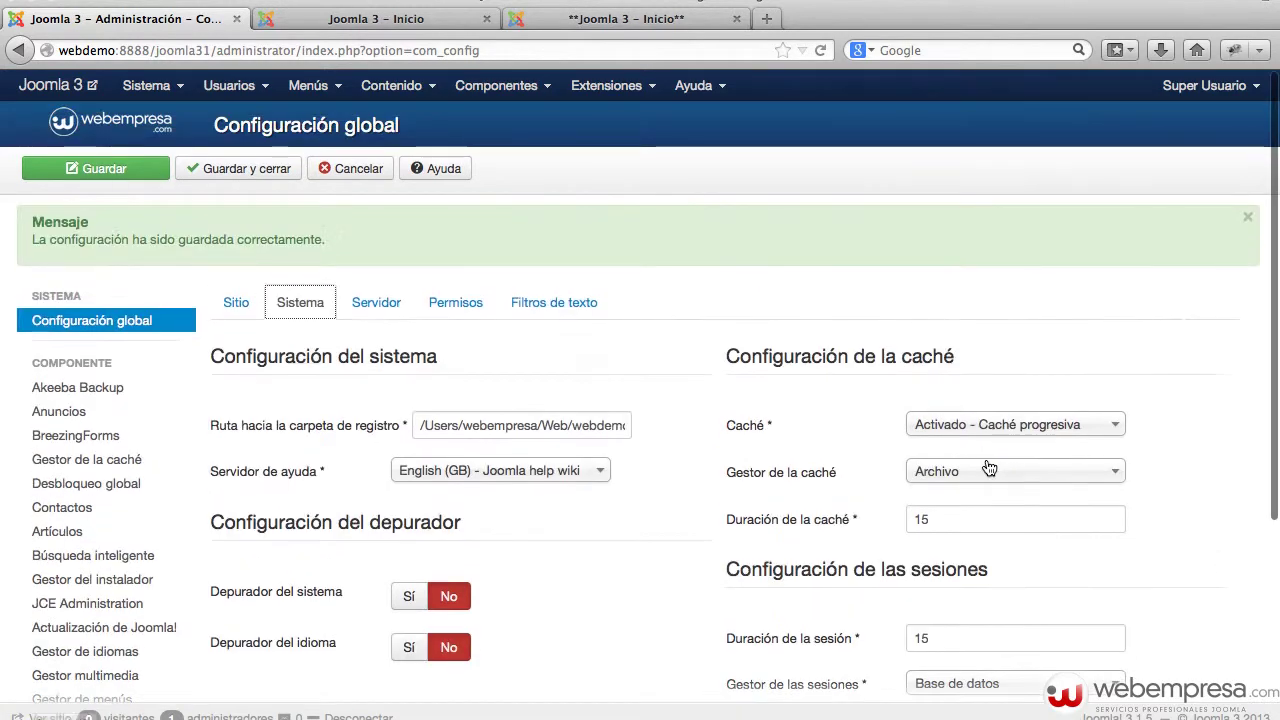
scroll(989, 469, down, 3)
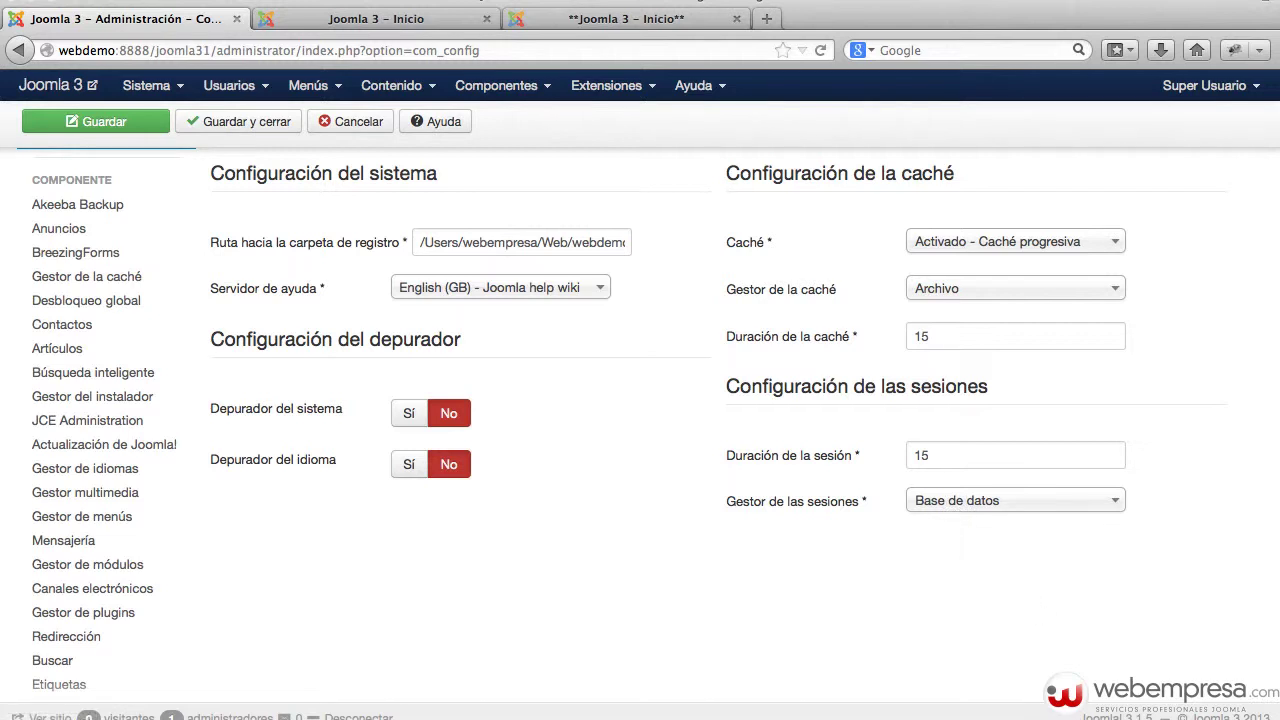
- Keep Gestor de las sesiones set to Base de datos and bring Sequel Pro into view
click(1030, 500)
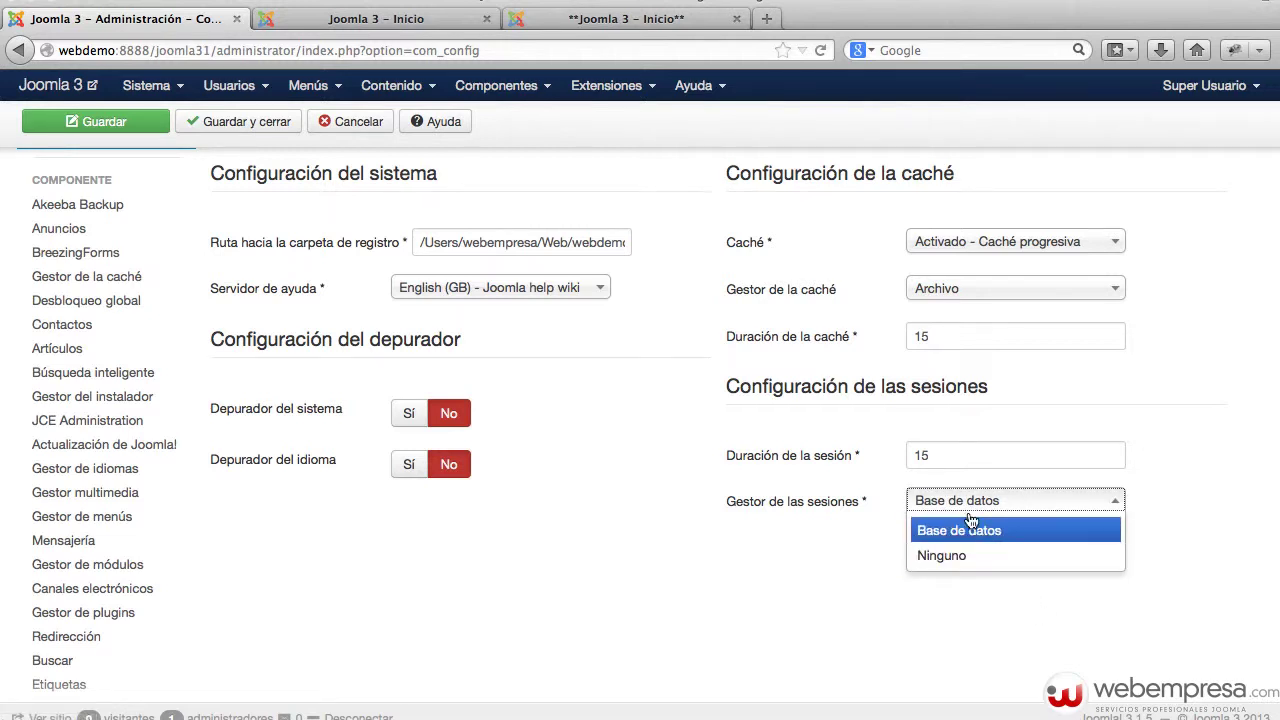
click(784, 538)
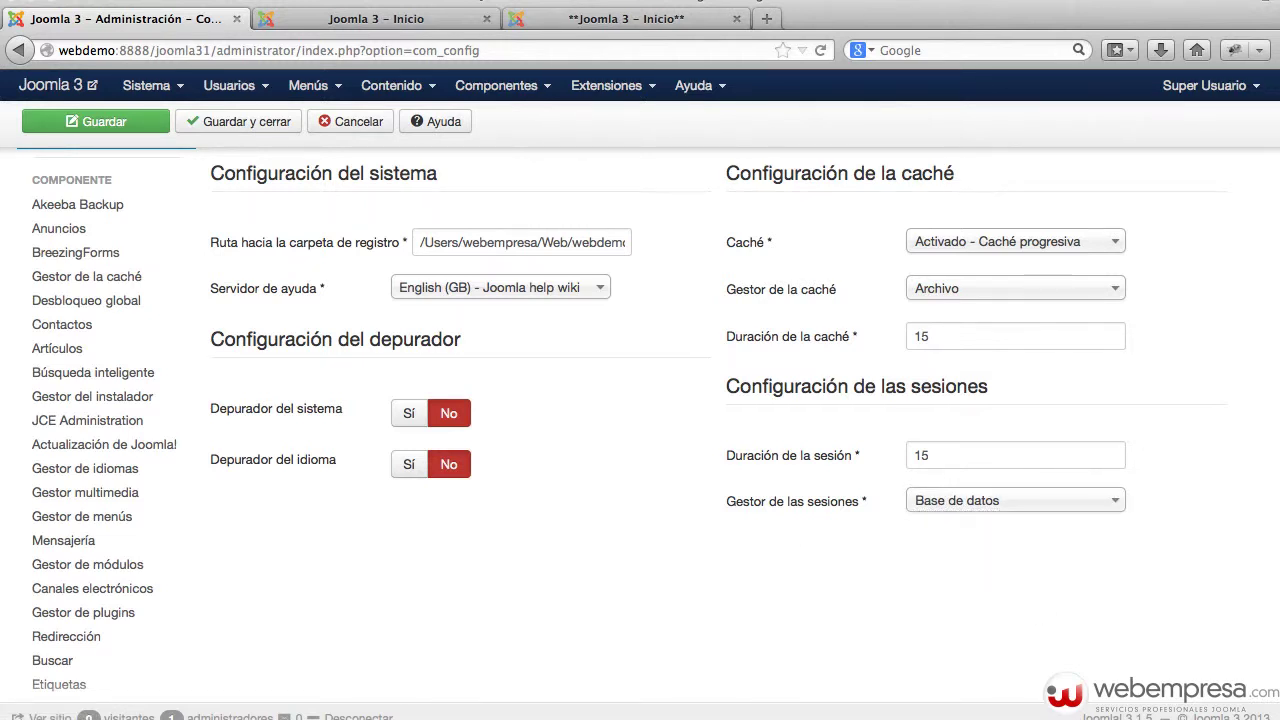
drag(1090, 715, 957, 262)
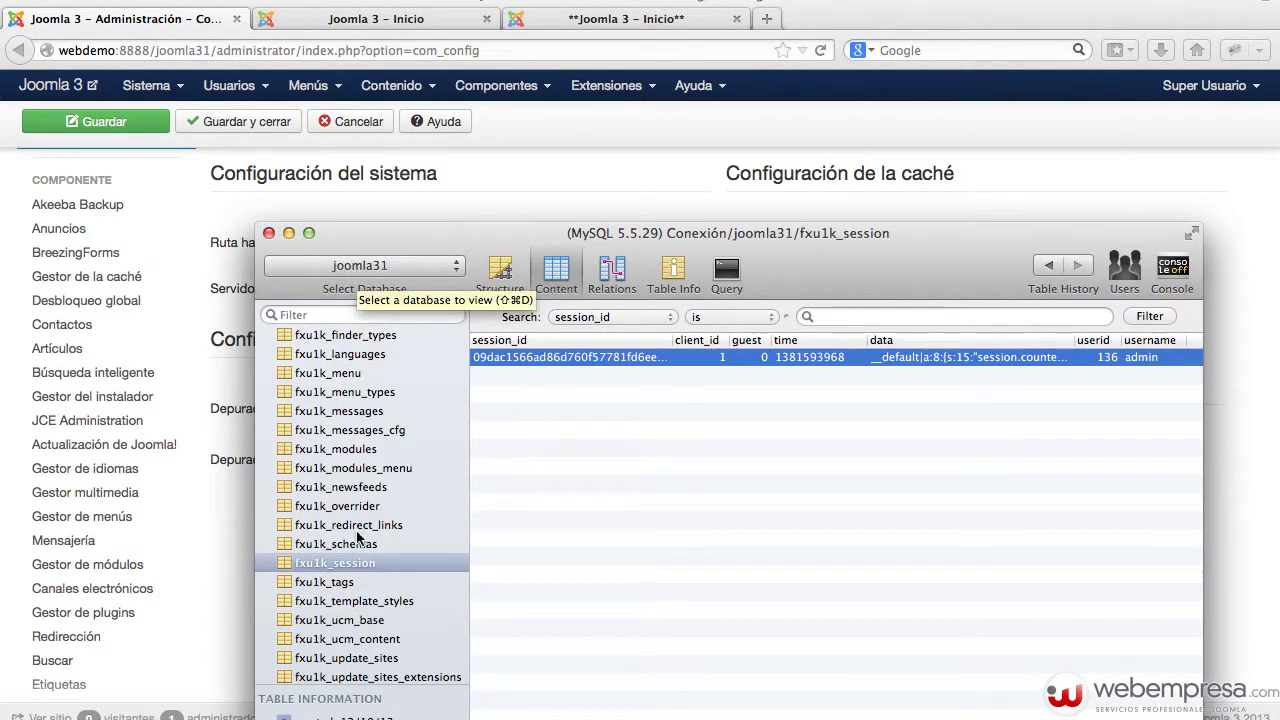
- List fxu1k_session rows sorted by client_id, select the admin row, then move Sequel Pro aside
click(365, 563)
click(728, 426)
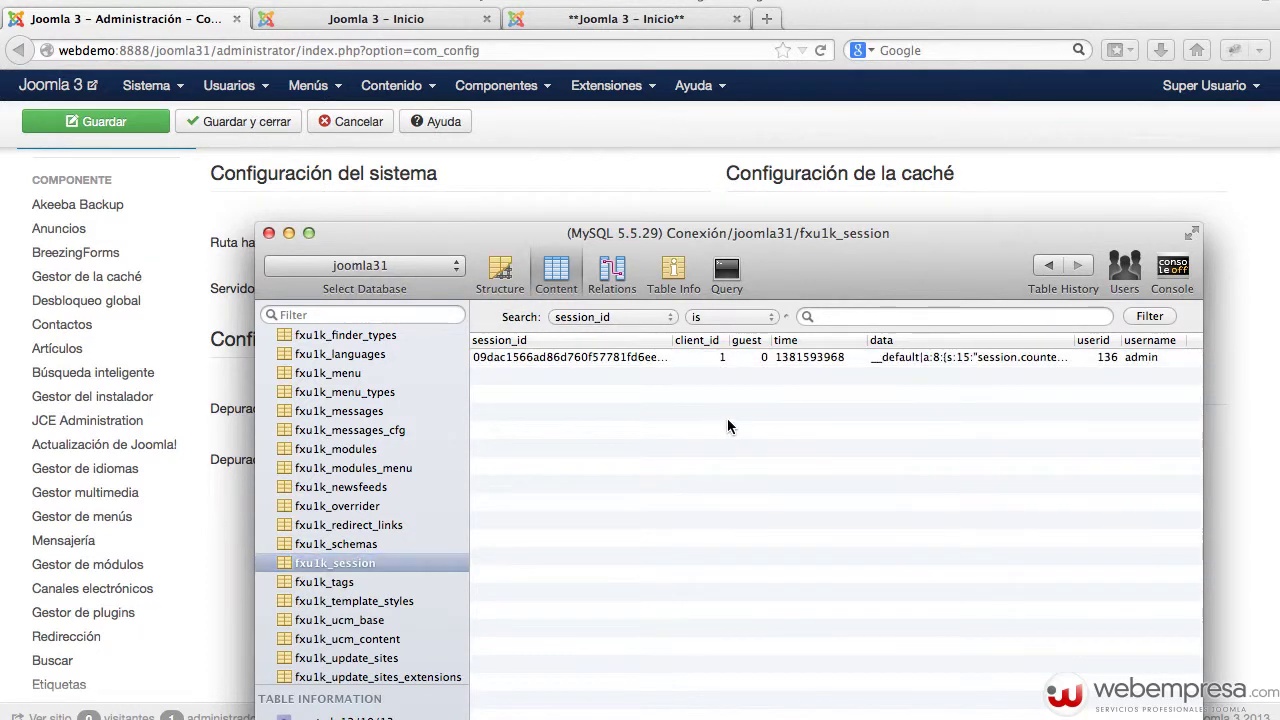
click(690, 341)
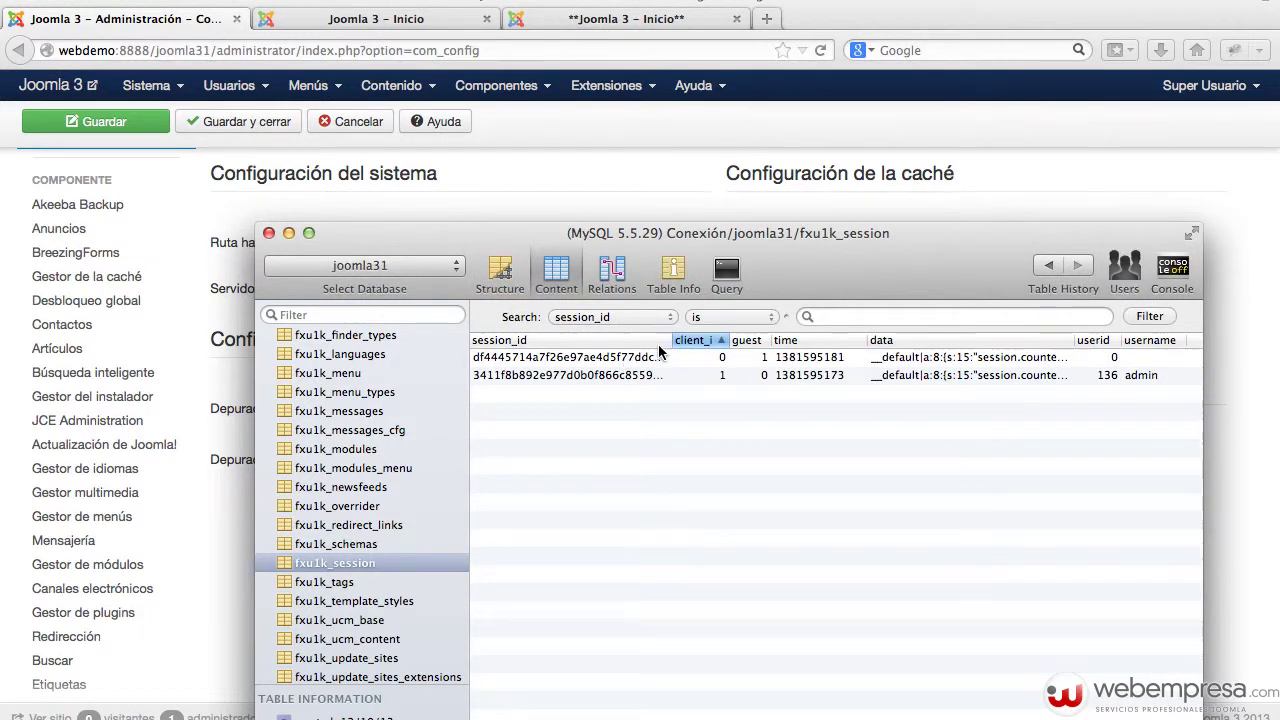
click(693, 341)
click(614, 358)
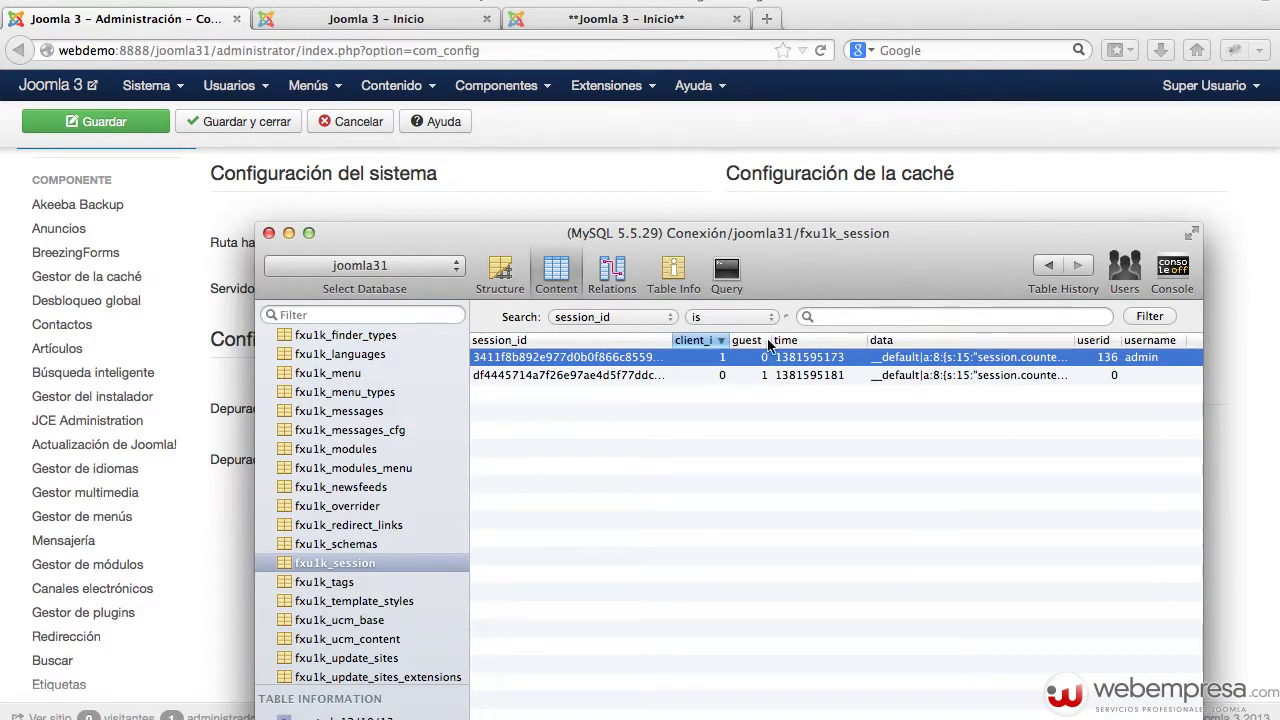
drag(837, 243, 943, 717)
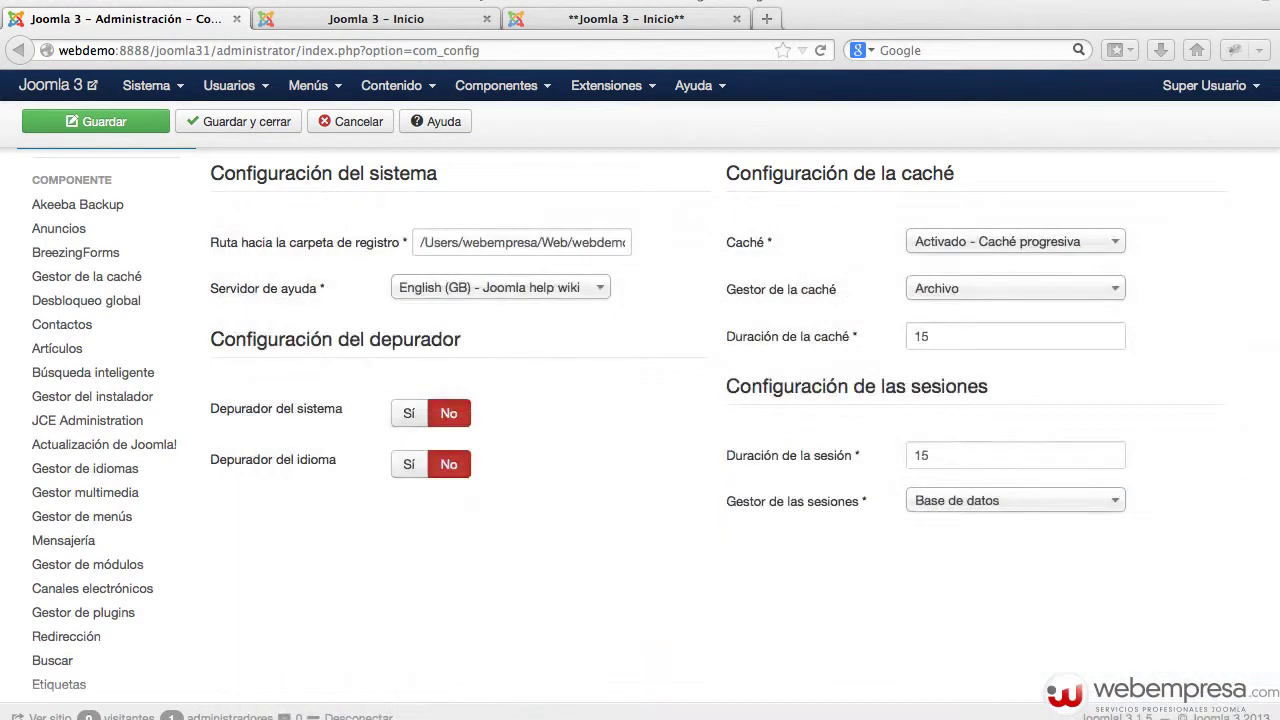
- Change Duración de la sesión from 15 to 150 and save the Global Configuration
click(988, 676)
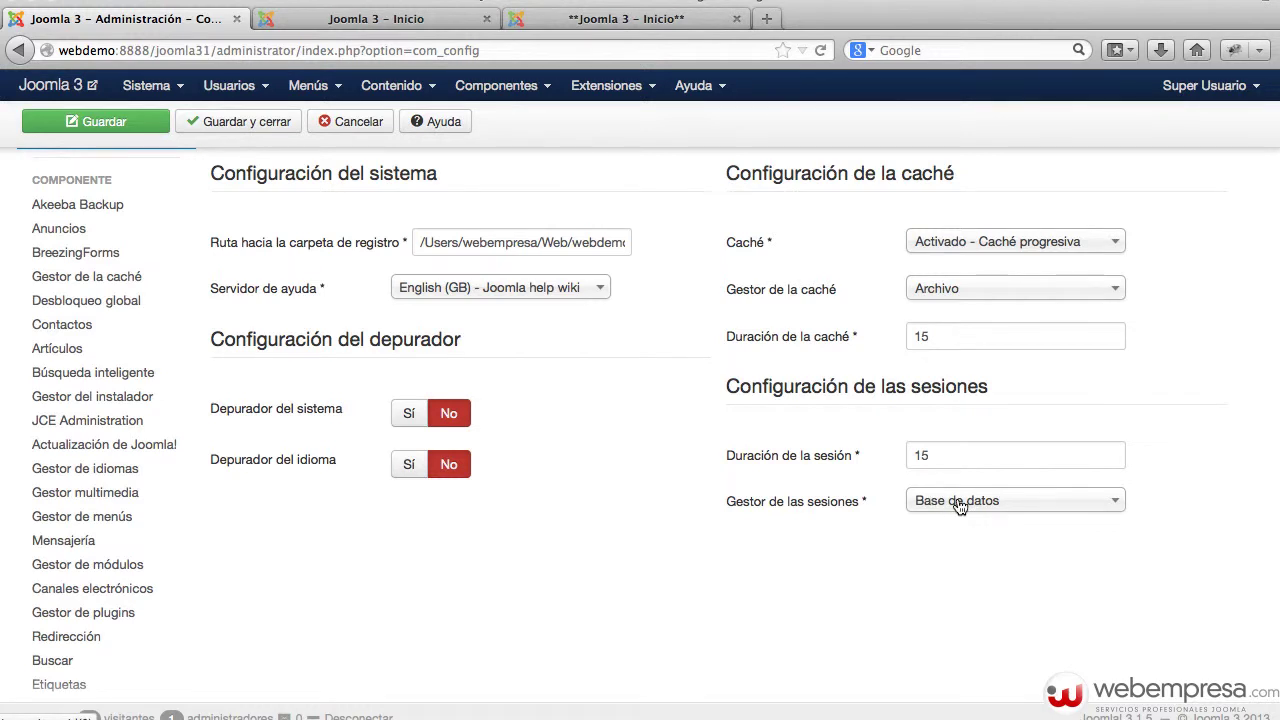
click(944, 461)
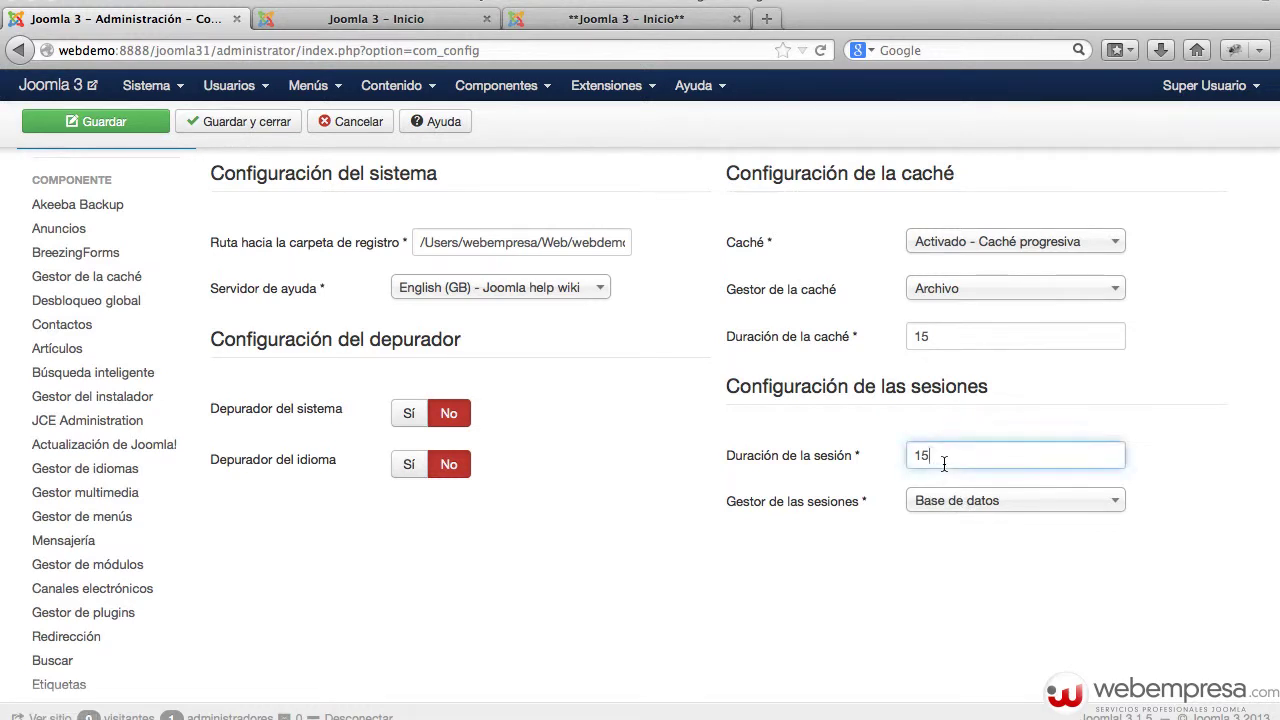
click(691, 581)
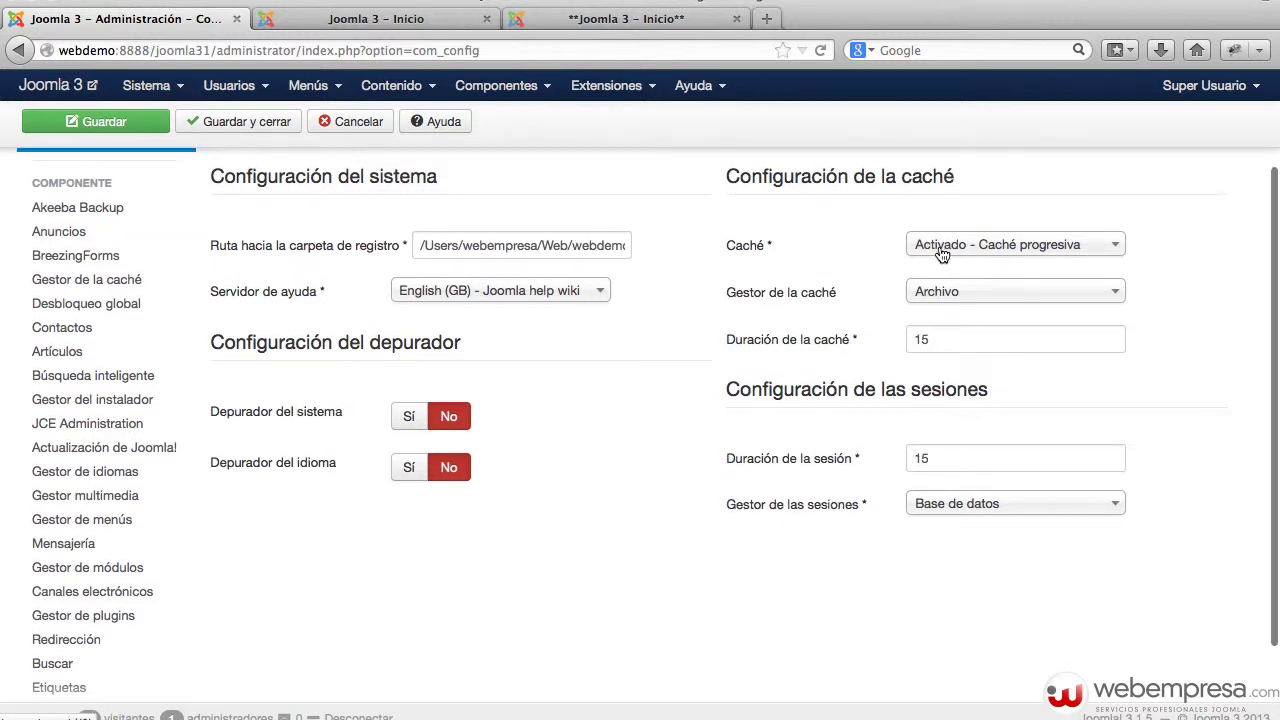
scroll(940, 255, up, 1)
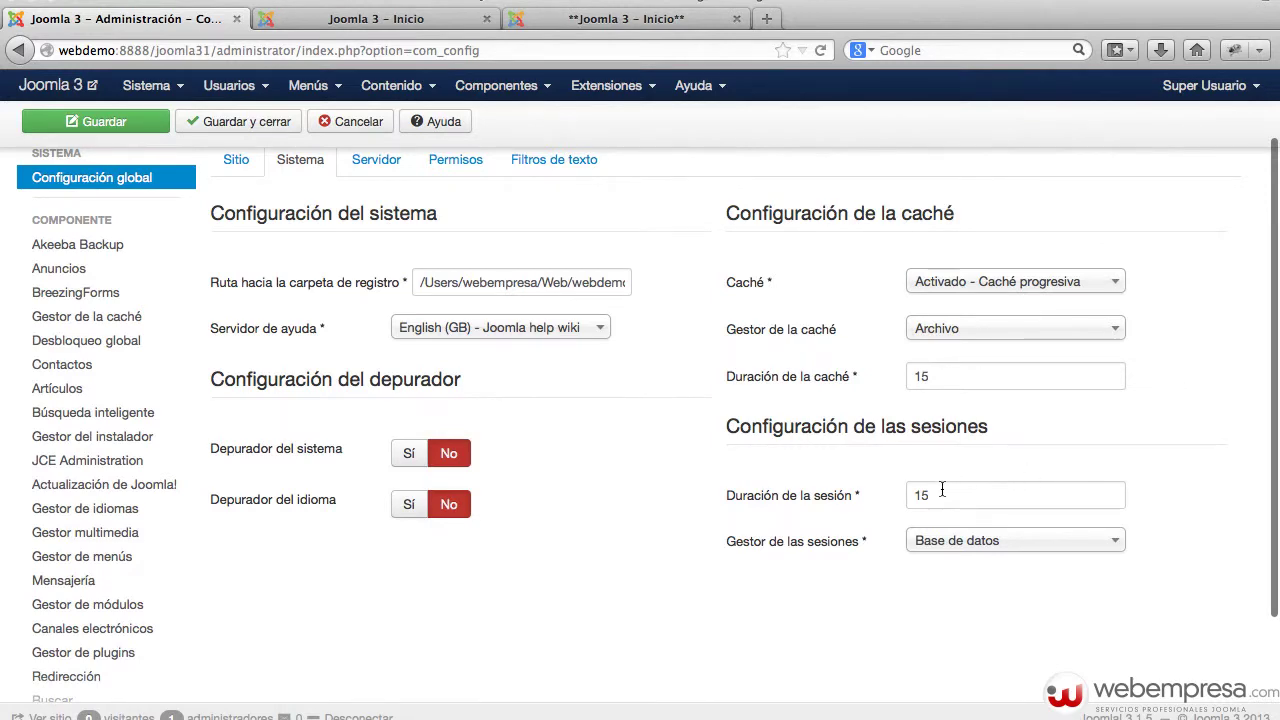
click(370, 19)
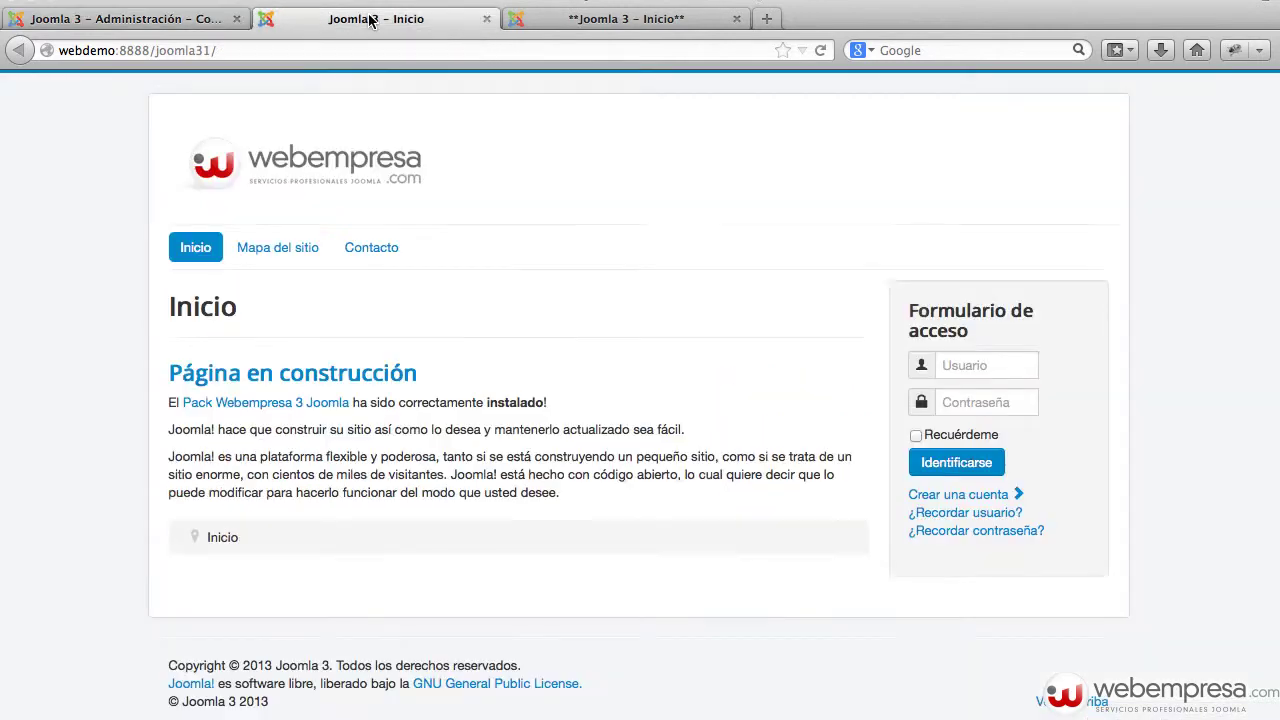
click(190, 19)
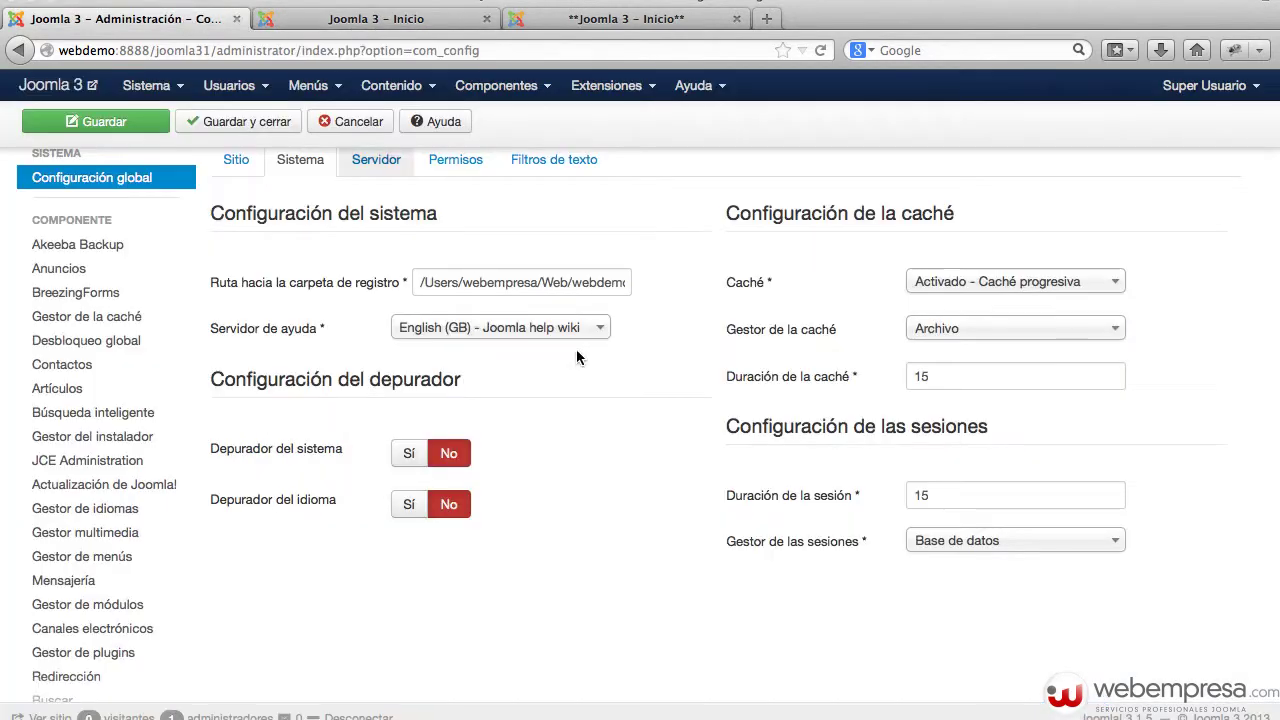
click(1014, 493)
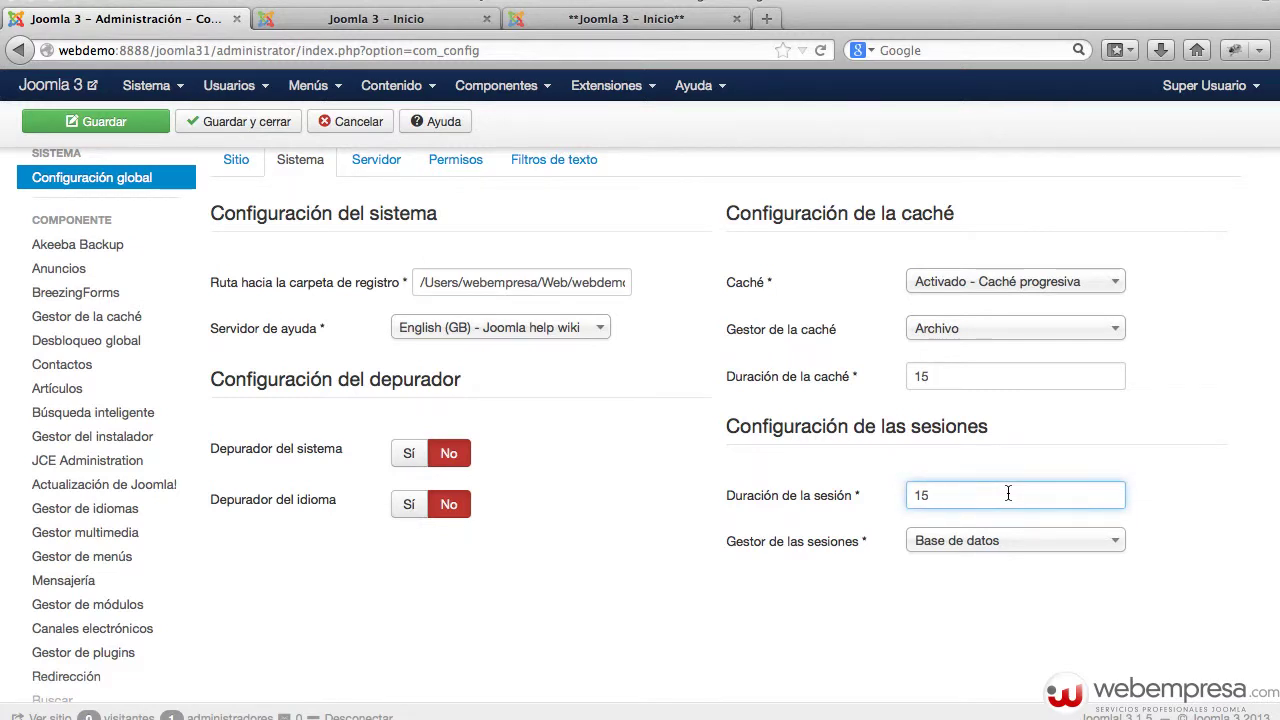
text(0)
click(118, 127)
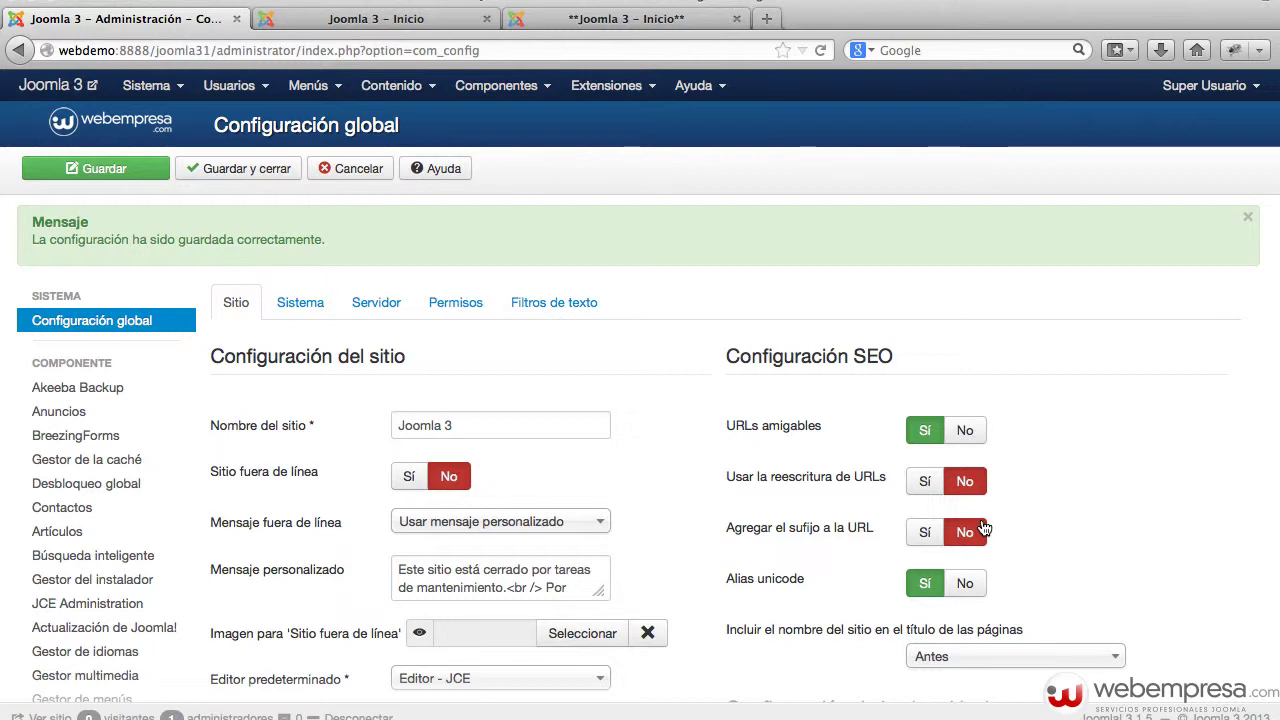
- Confirm the 150 session lifetime on Sistema and save the configuration again
click(322, 304)
scroll(626, 370, down, 3)
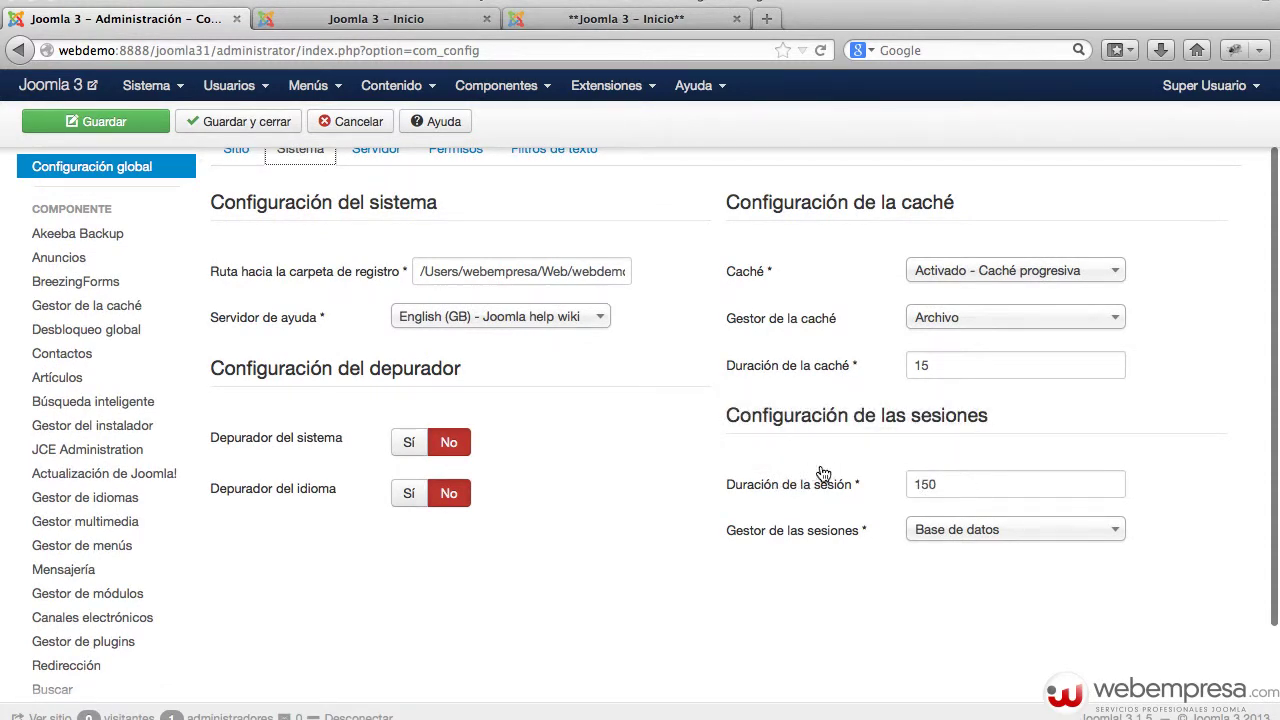
mouse_move(857, 485)
key(Return)
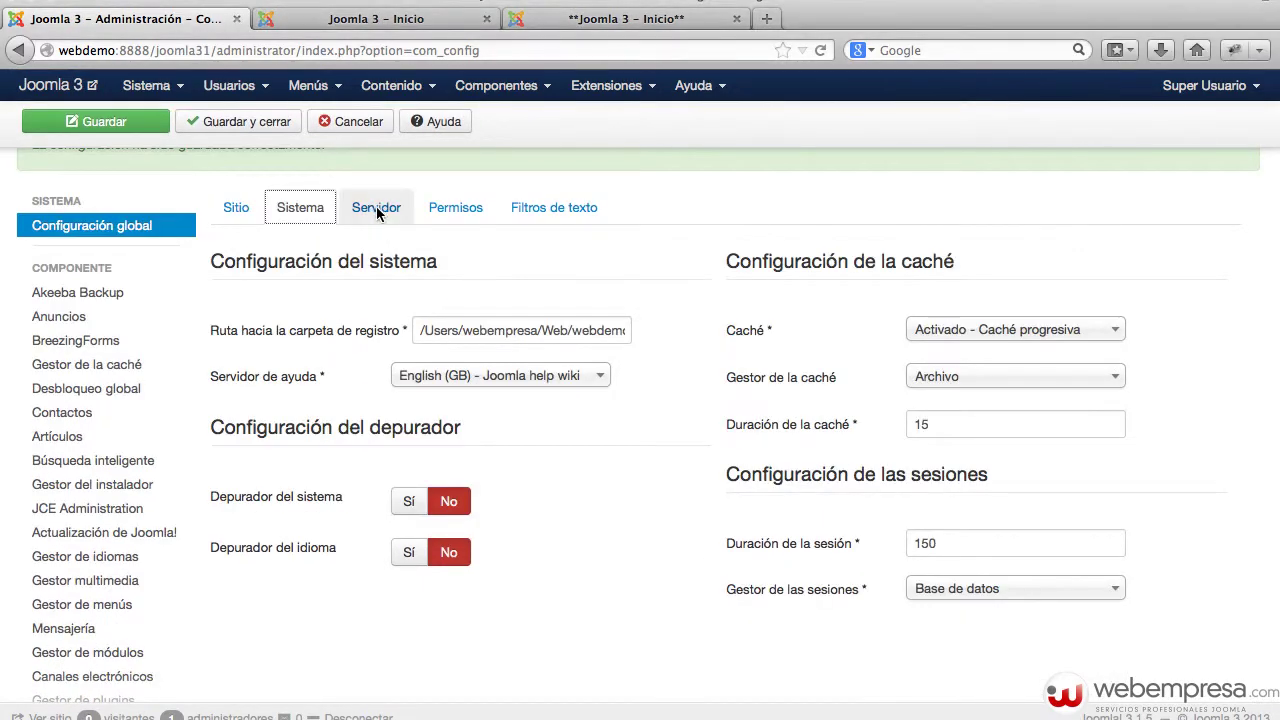
- Review the Servidor tab and select part of the Ruta hacia la carpeta temporal path
click(377, 207)
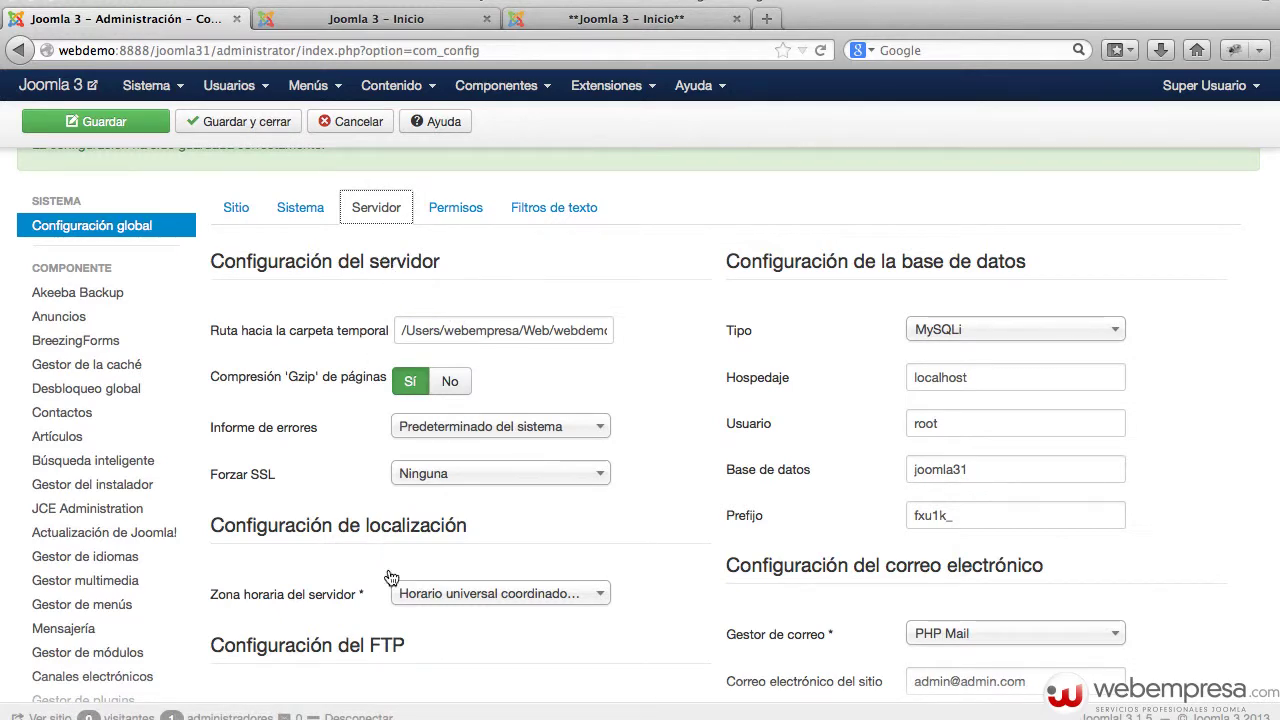
scroll(760, 500, down, 4)
scroll(729, 476, up, 4)
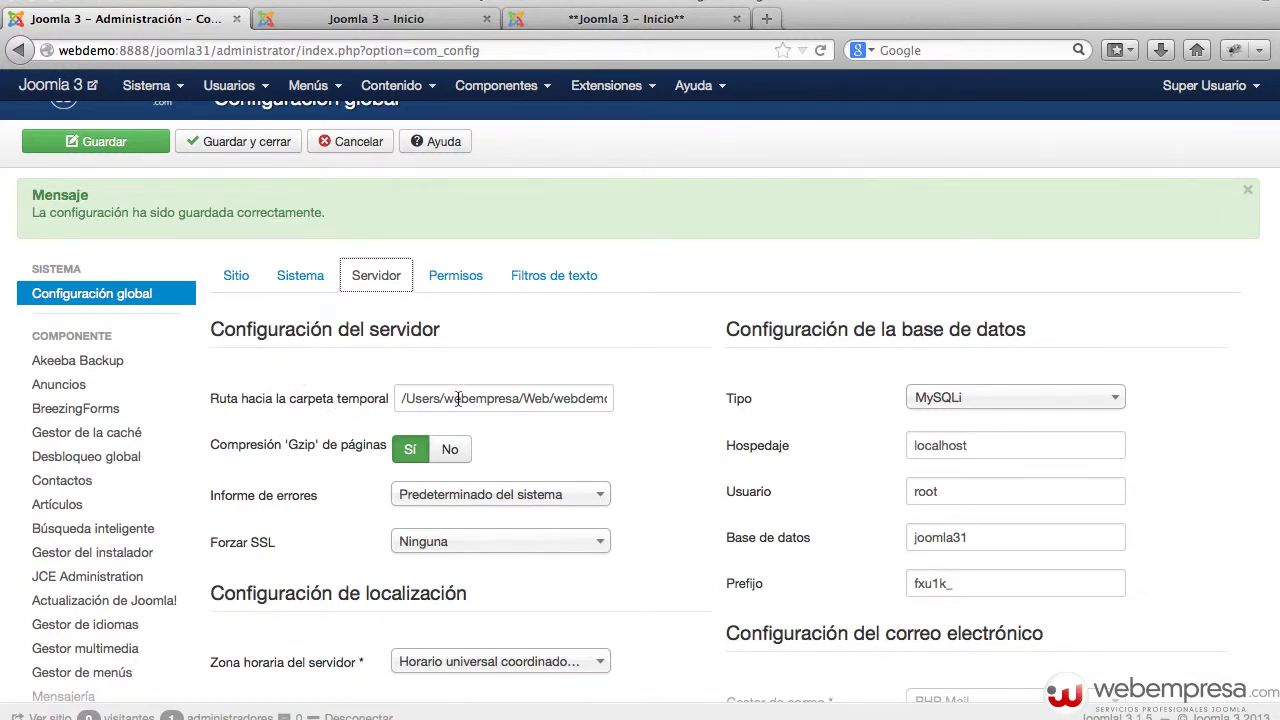
drag(401, 398, 555, 398)
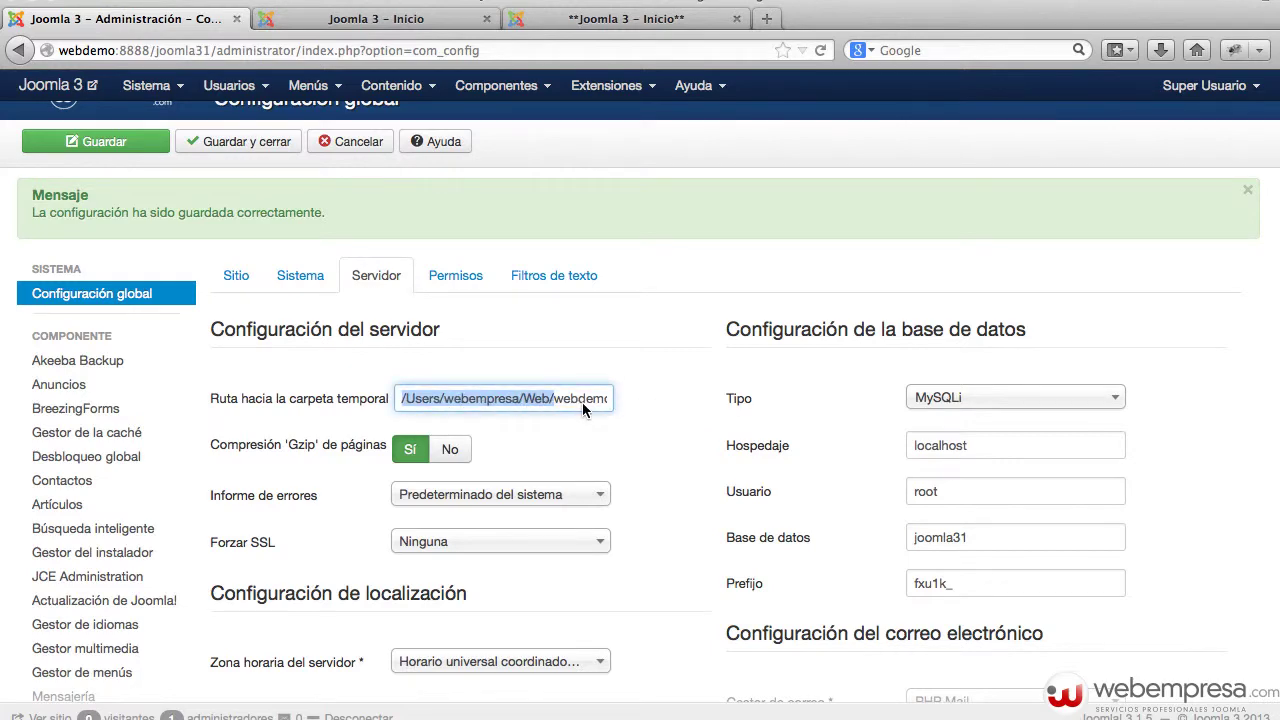
- Check line 57's $tmp_path value joomla31/tmp in configuration.php, then minimize the editor
key(super+Tab)
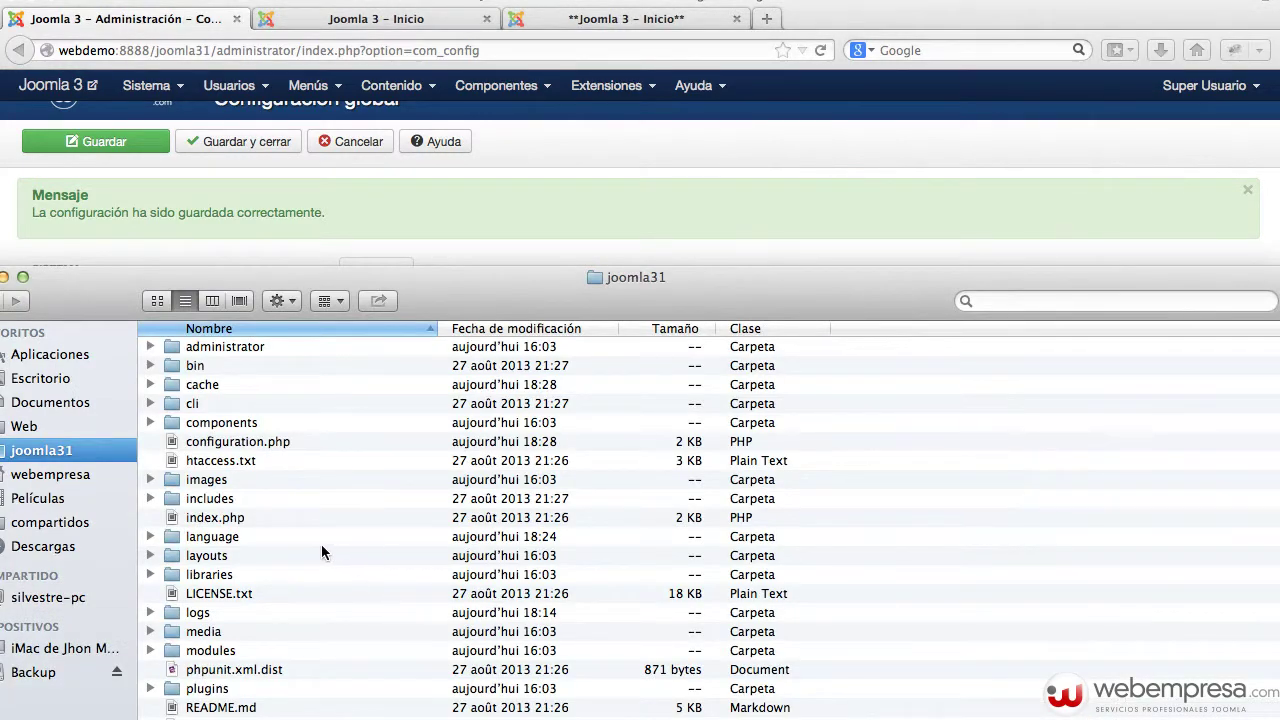
double_click(219, 446)
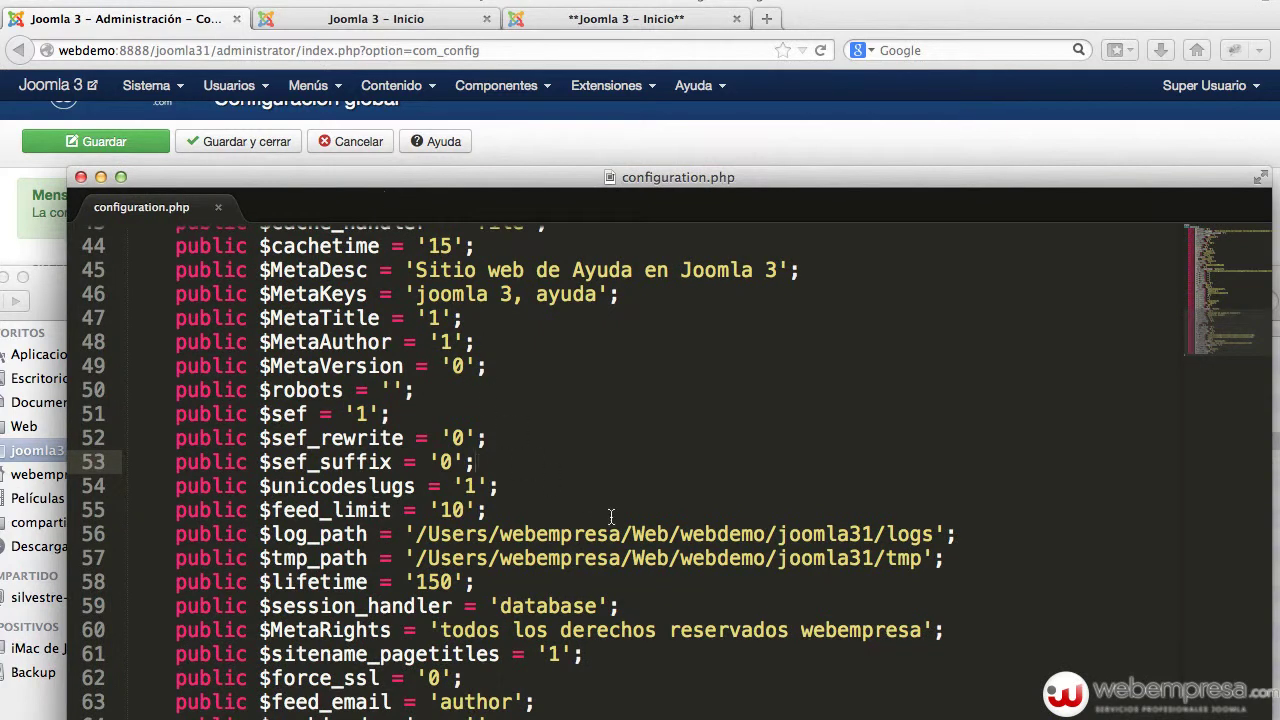
click(712, 557)
drag(272, 558, 368, 560)
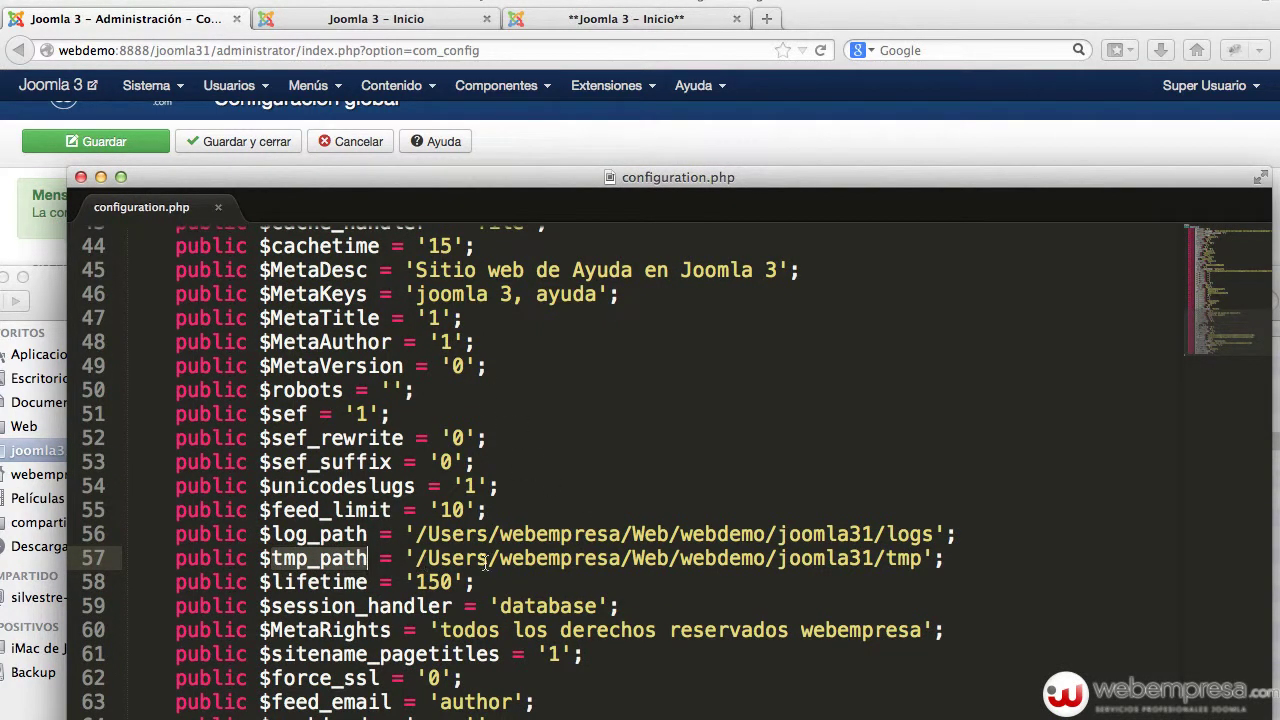
drag(922, 560, 415, 558)
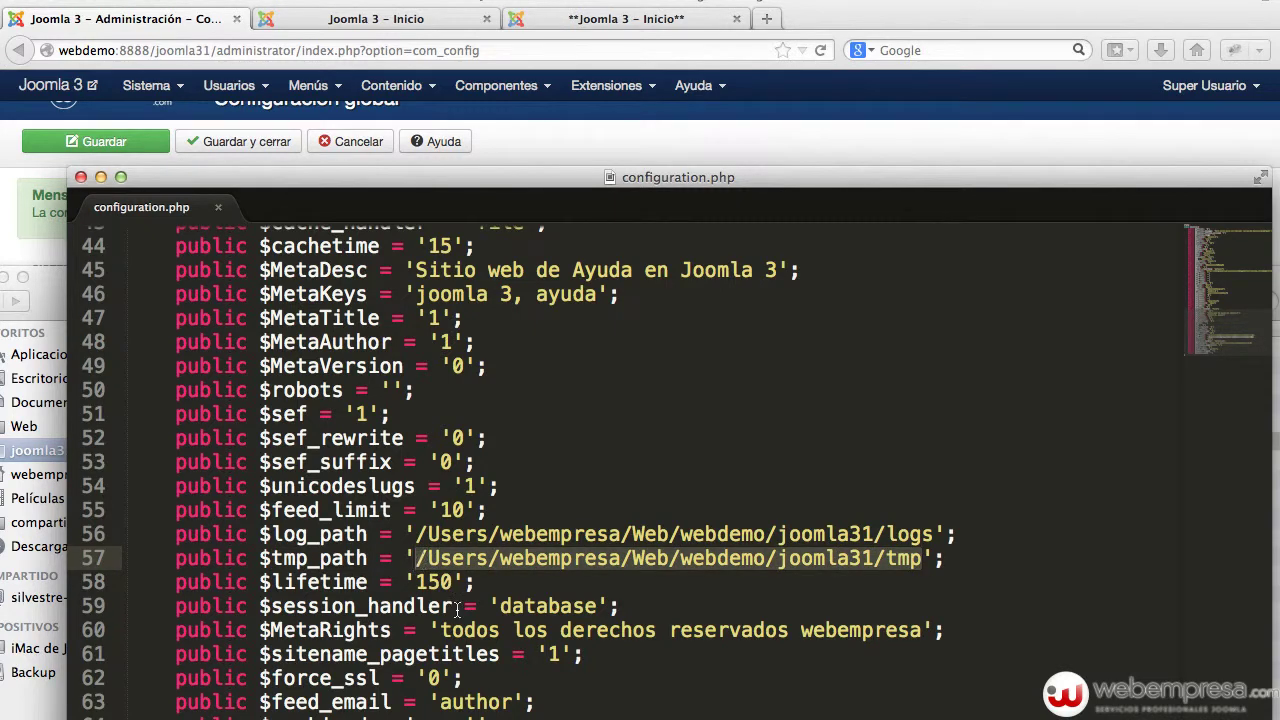
double_click(249, 173)
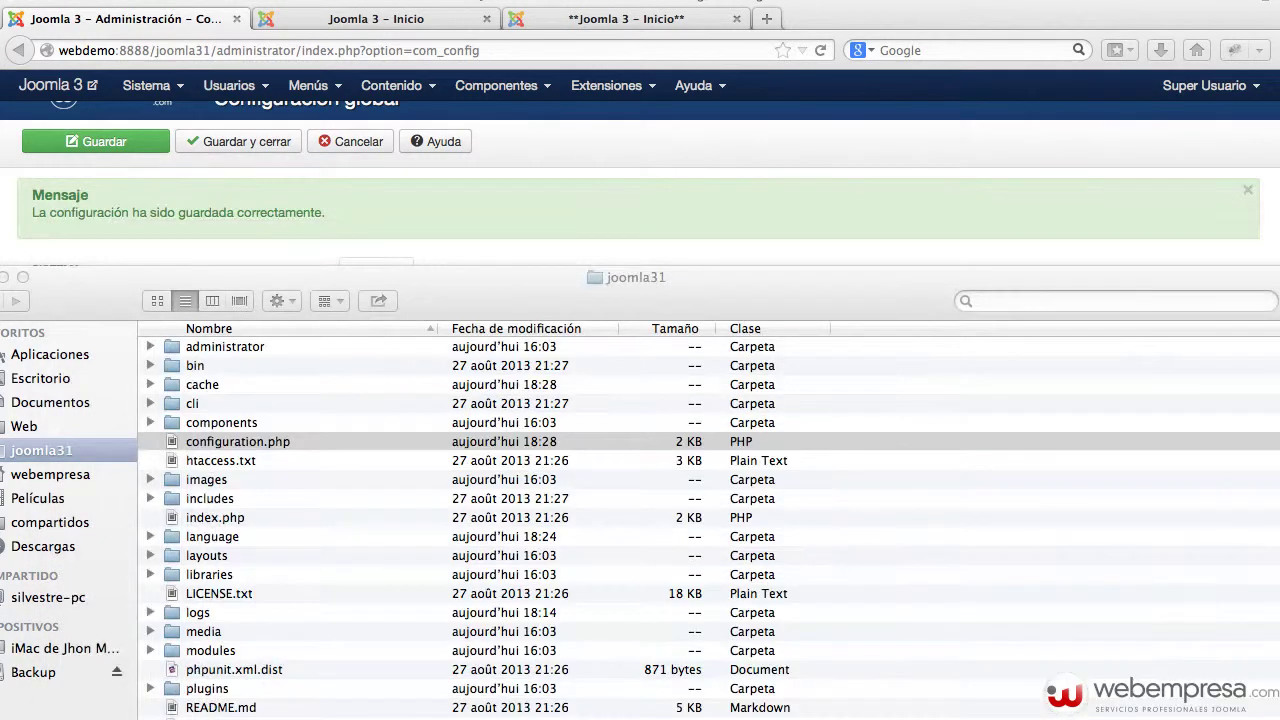
click(697, 180)
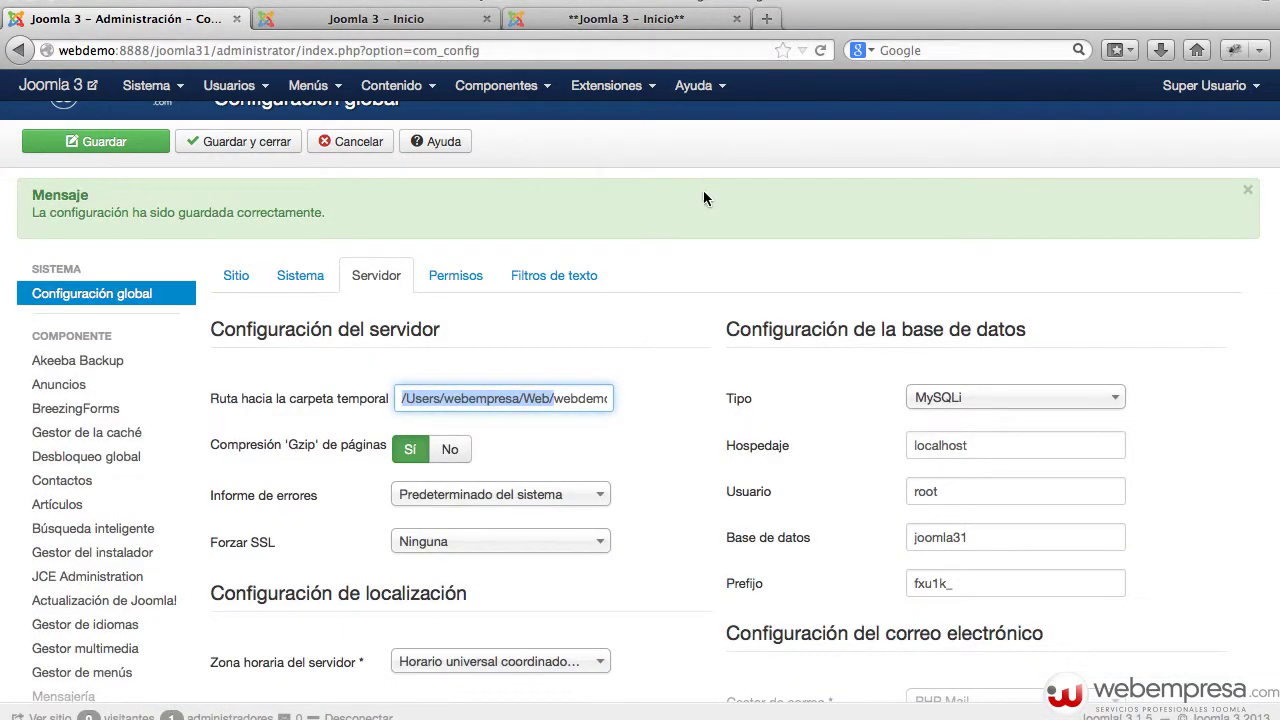
click(703, 196)
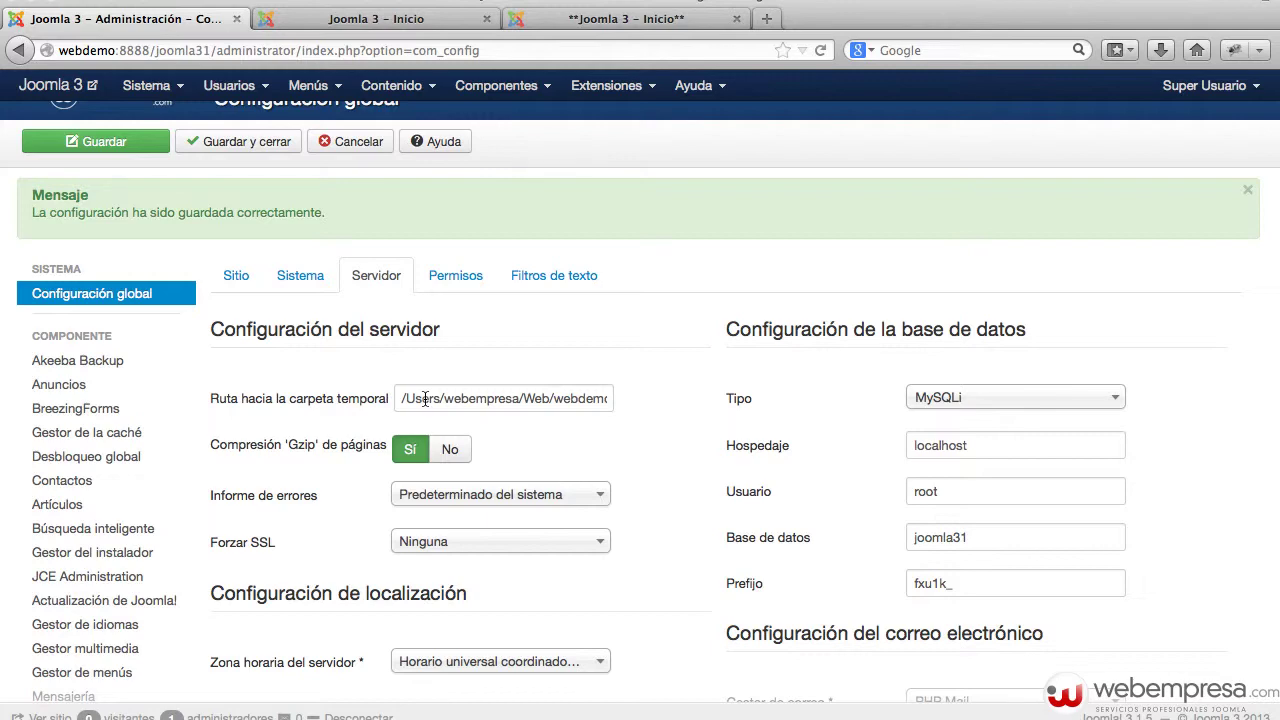
triple_click(425, 398)
key(super+Tab)
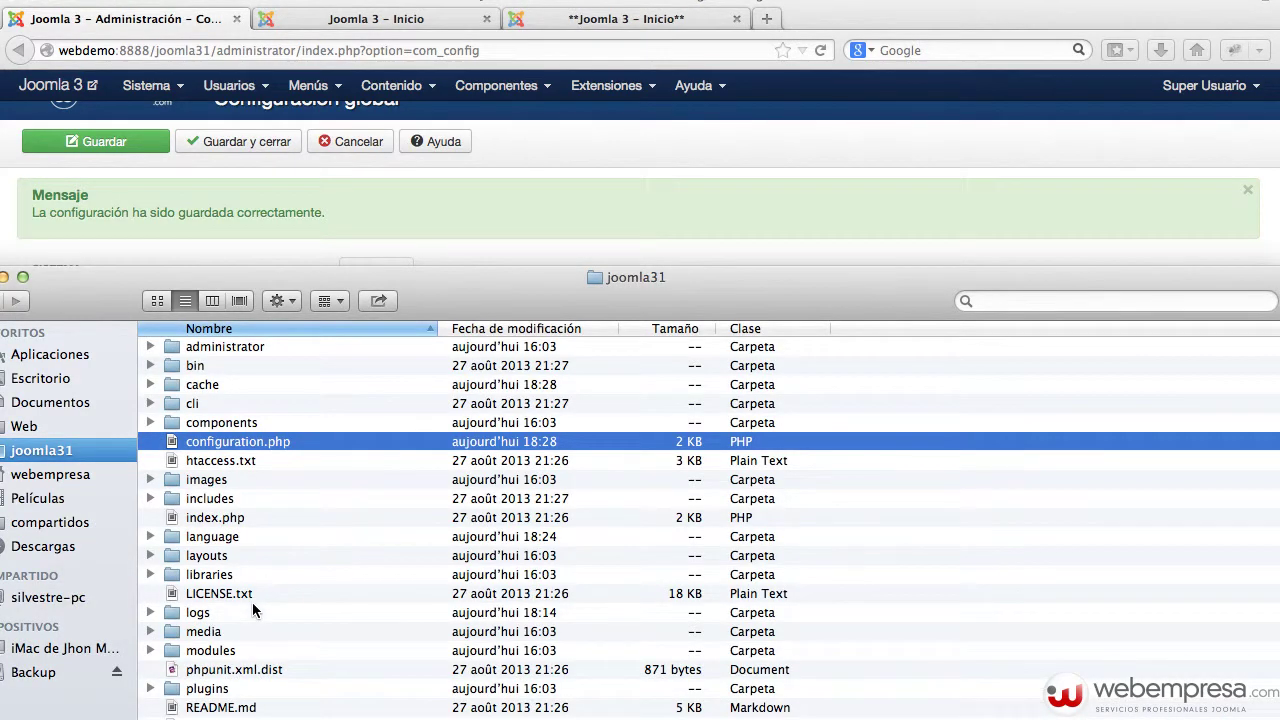
- Open the joomla31 tmp folder in Finder, see it holds only index.html, then close it
scroll(259, 603, down, 1)
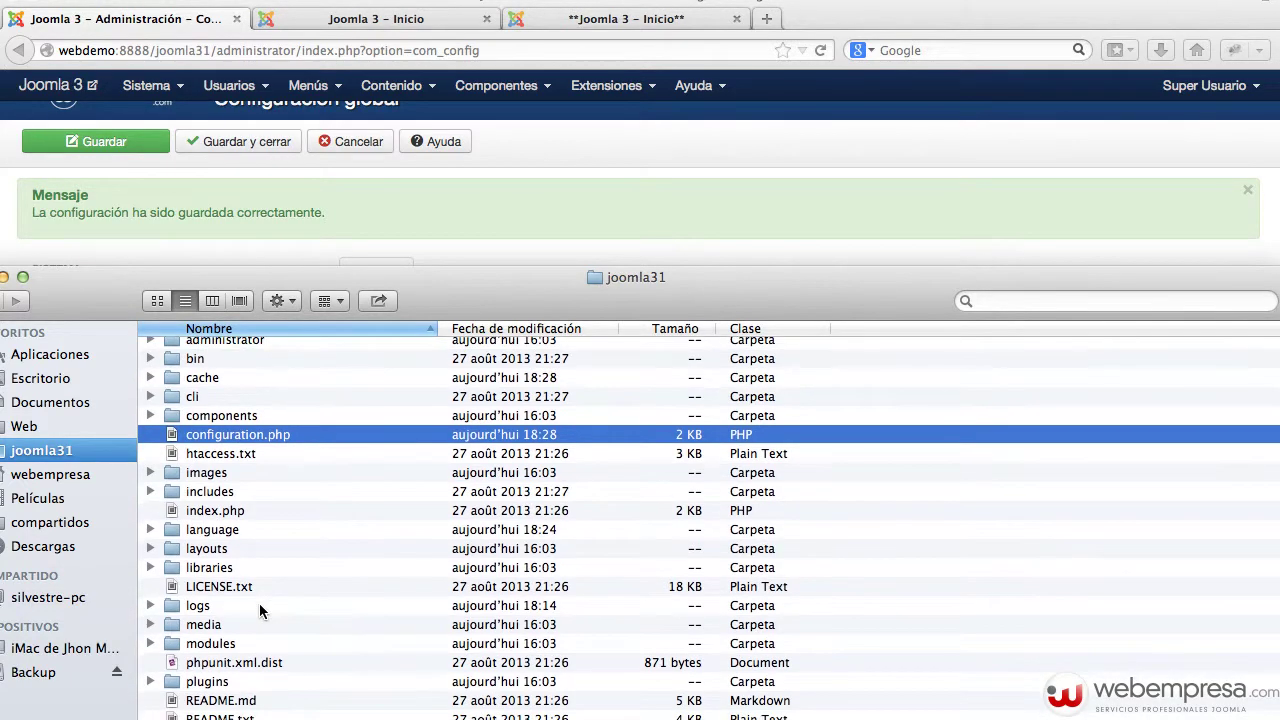
scroll(366, 346, up, 1)
drag(443, 280, 578, 112)
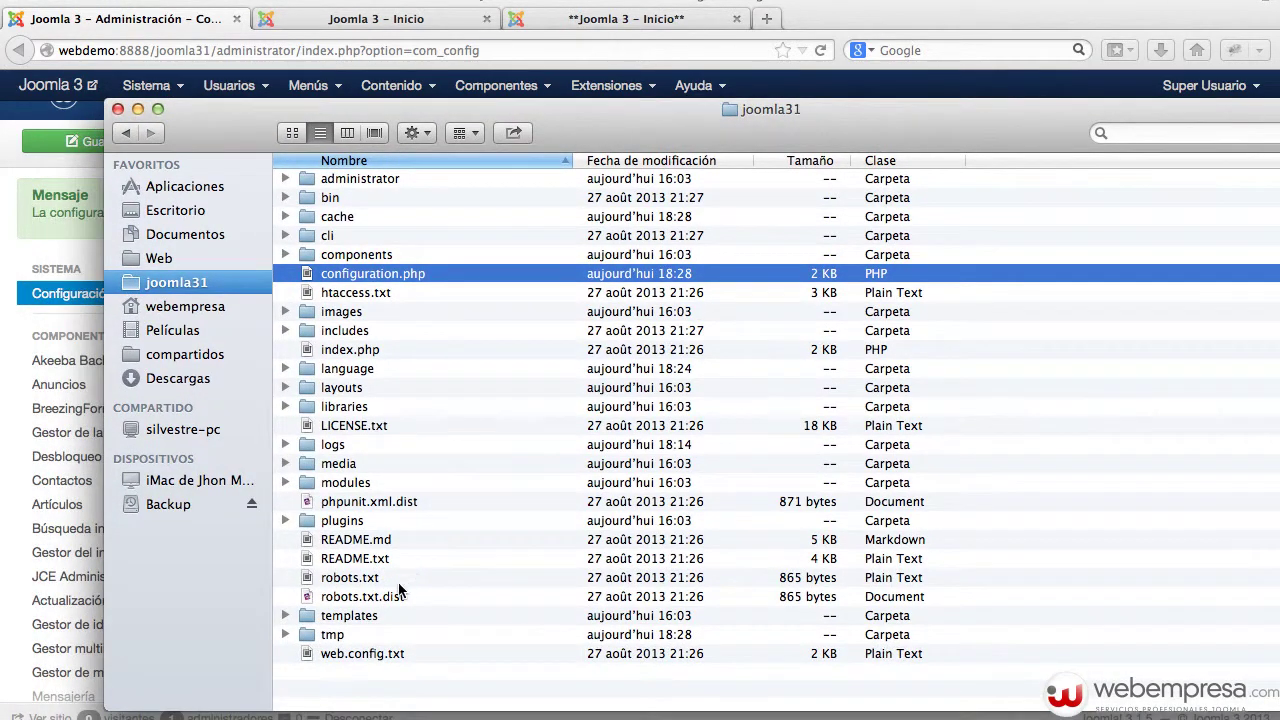
click(358, 635)
double_click(358, 635)
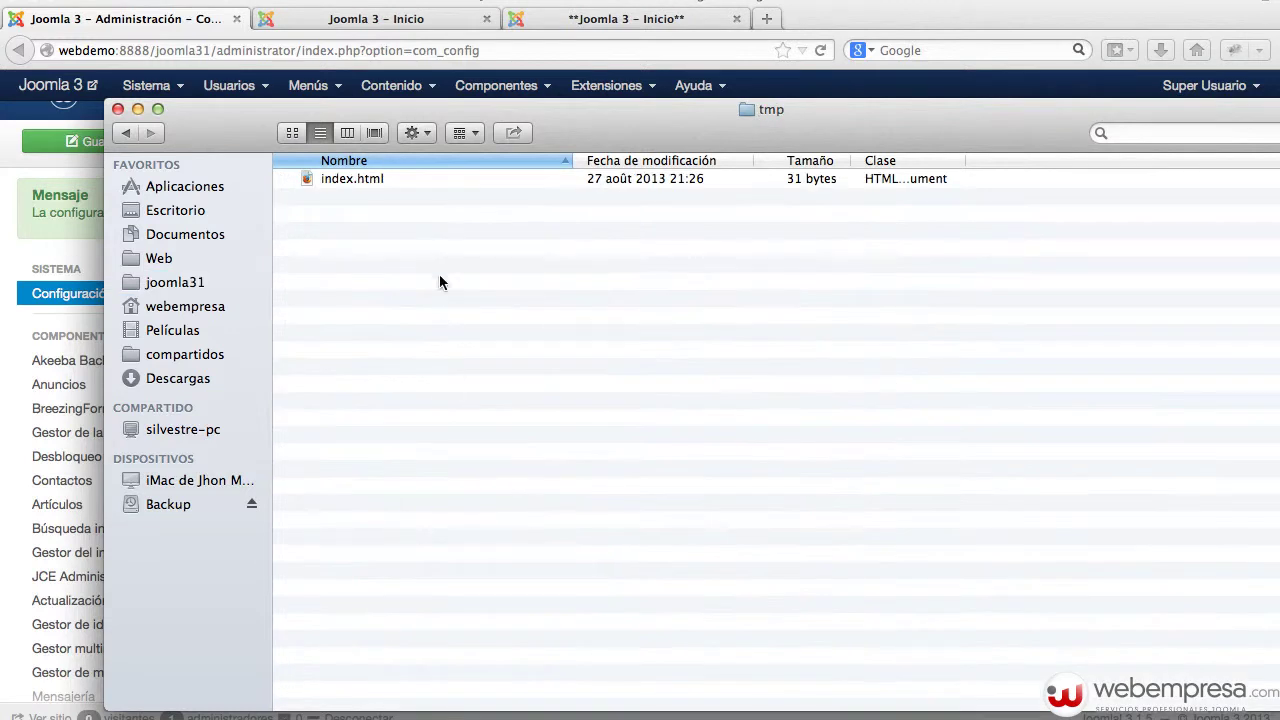
key(super+Tab)
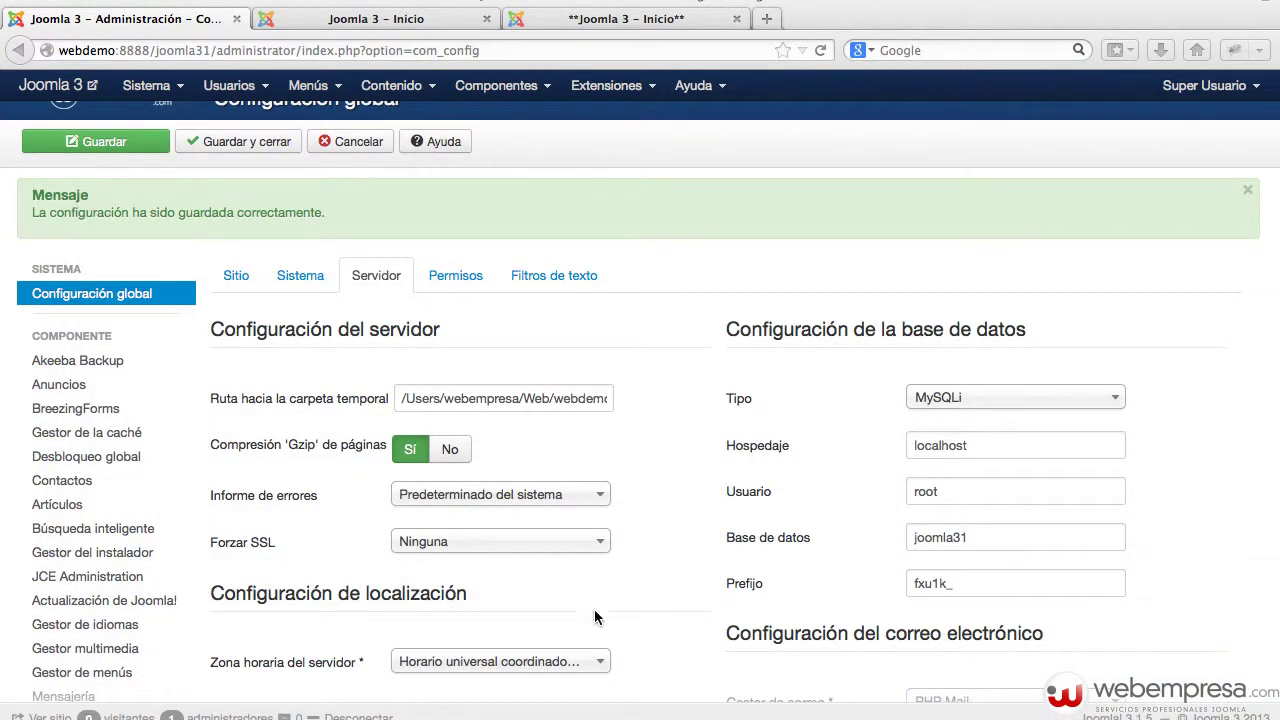
mouse_move(278, 458)
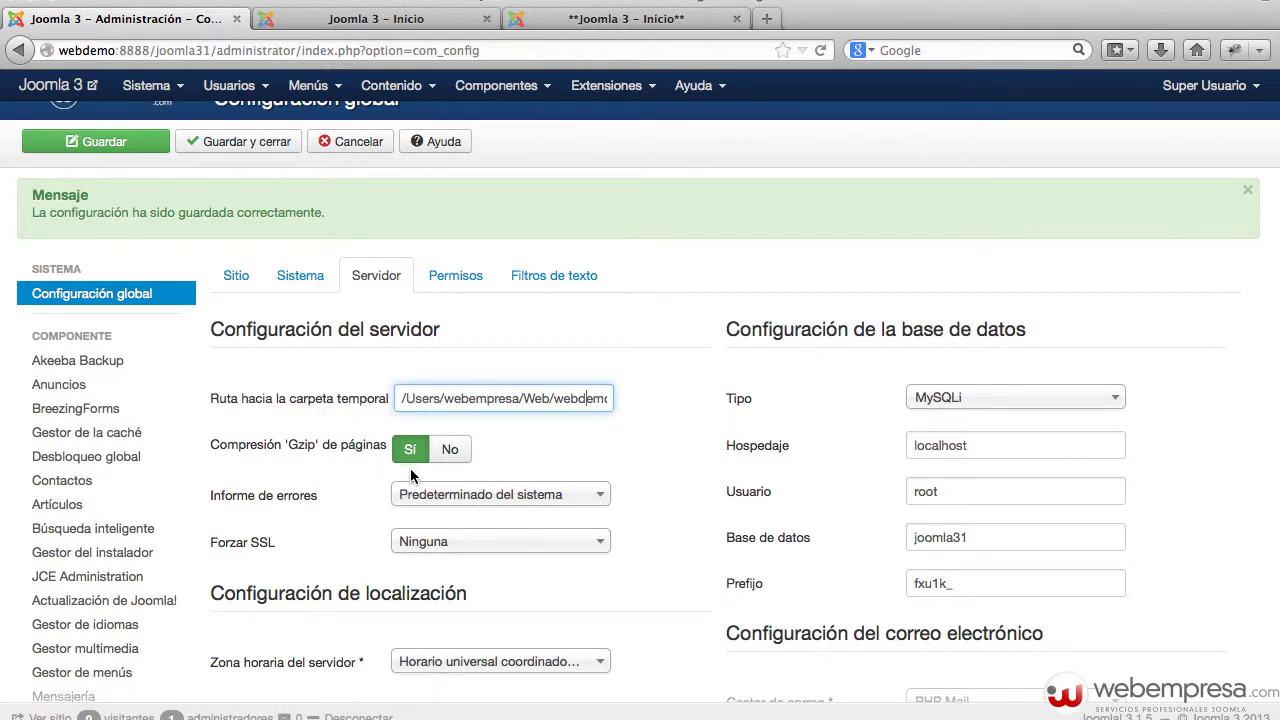
click(445, 458)
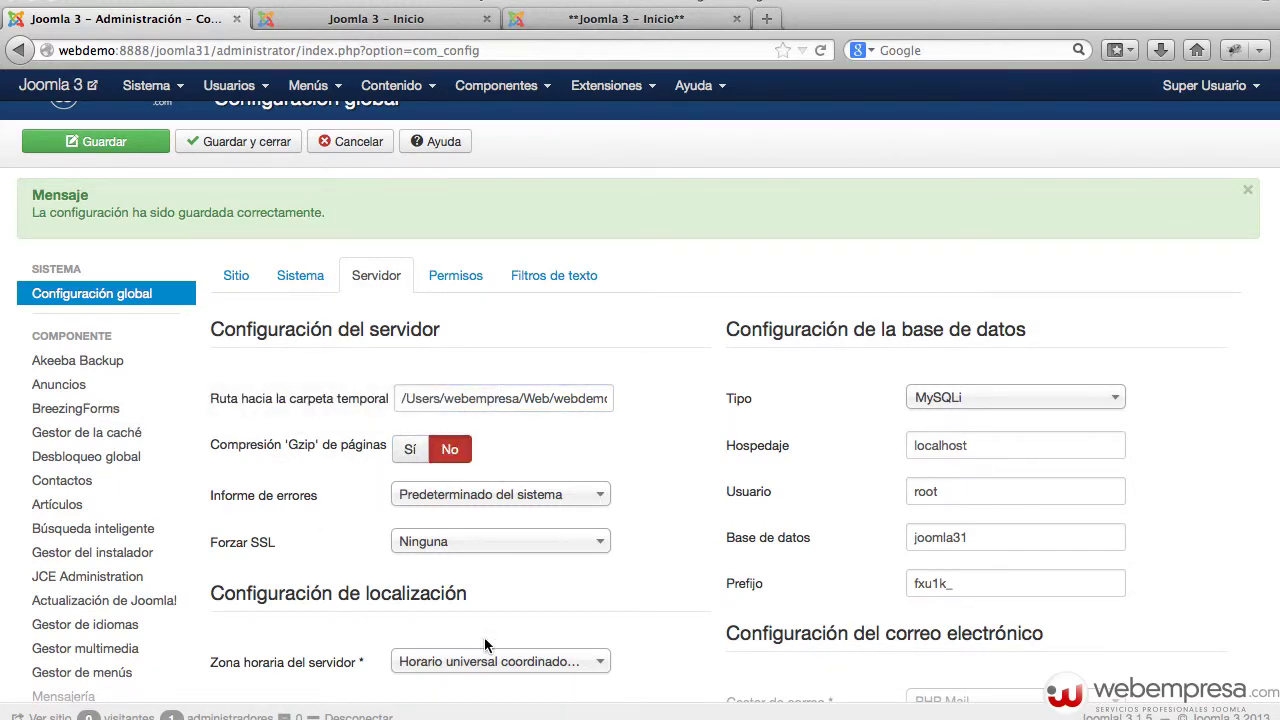
mouse_move(323, 457)
click(467, 511)
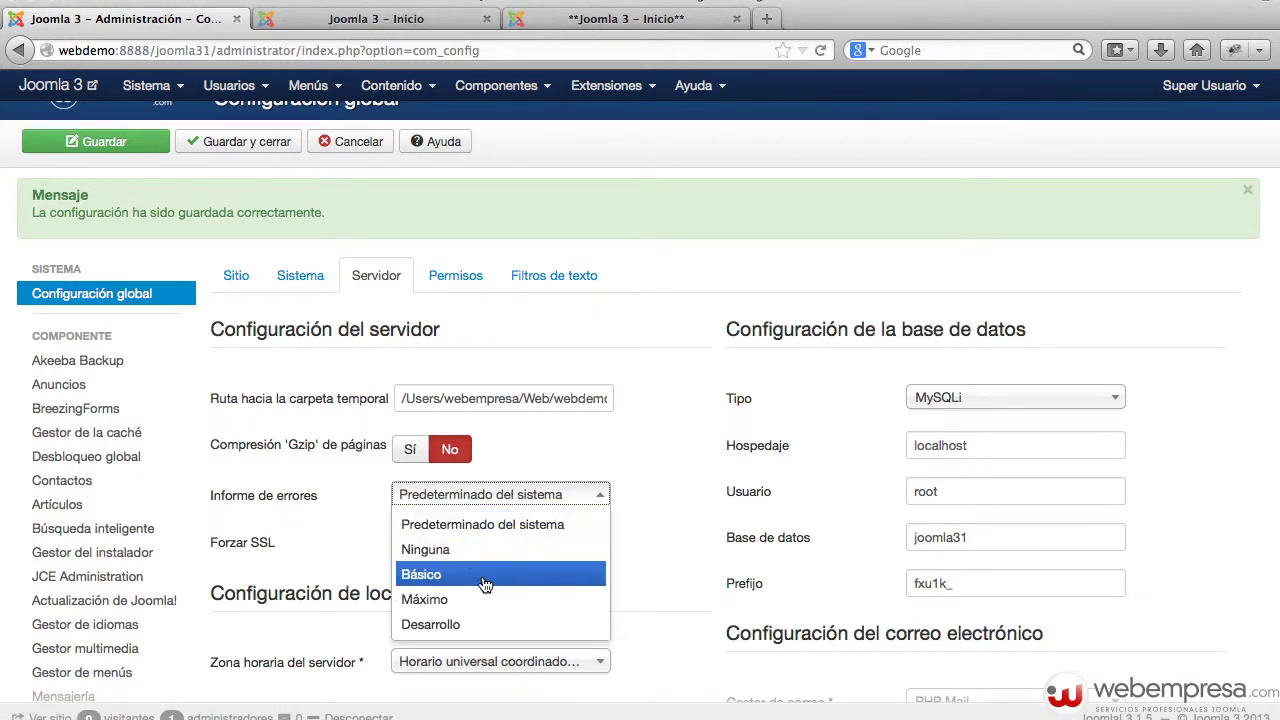
click(621, 458)
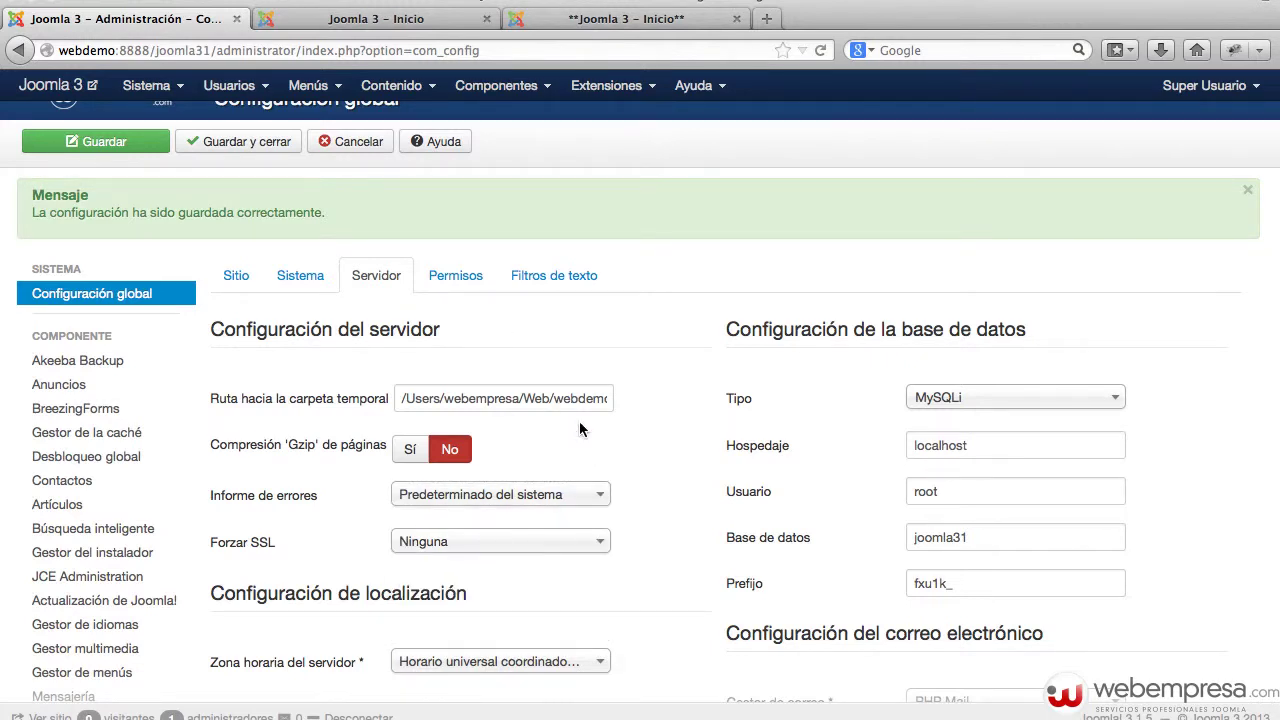
click(531, 495)
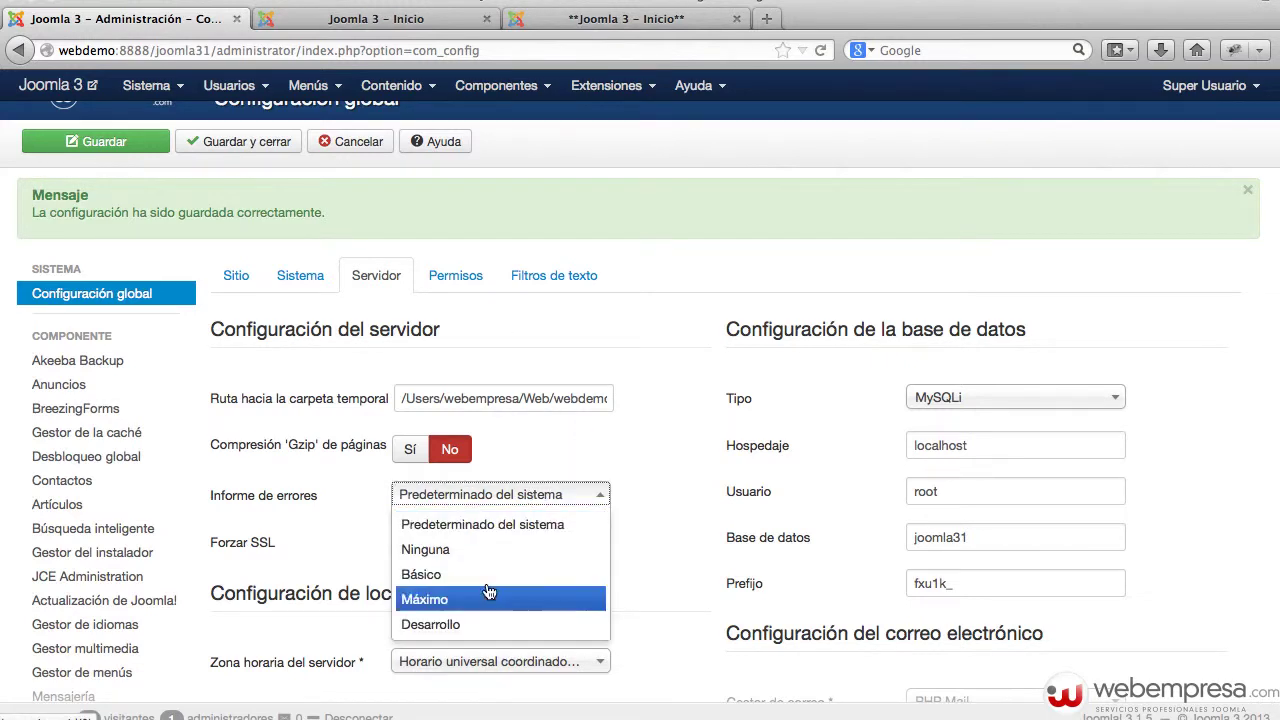
click(447, 626)
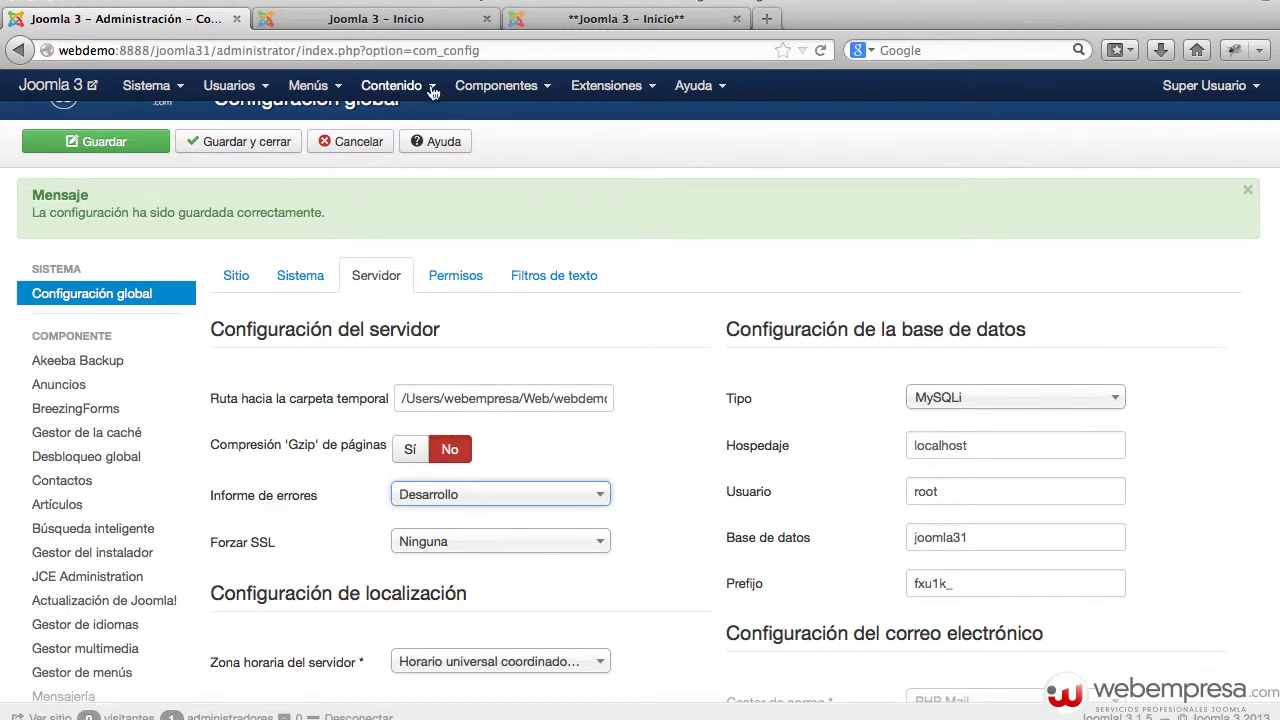
click(406, 24)
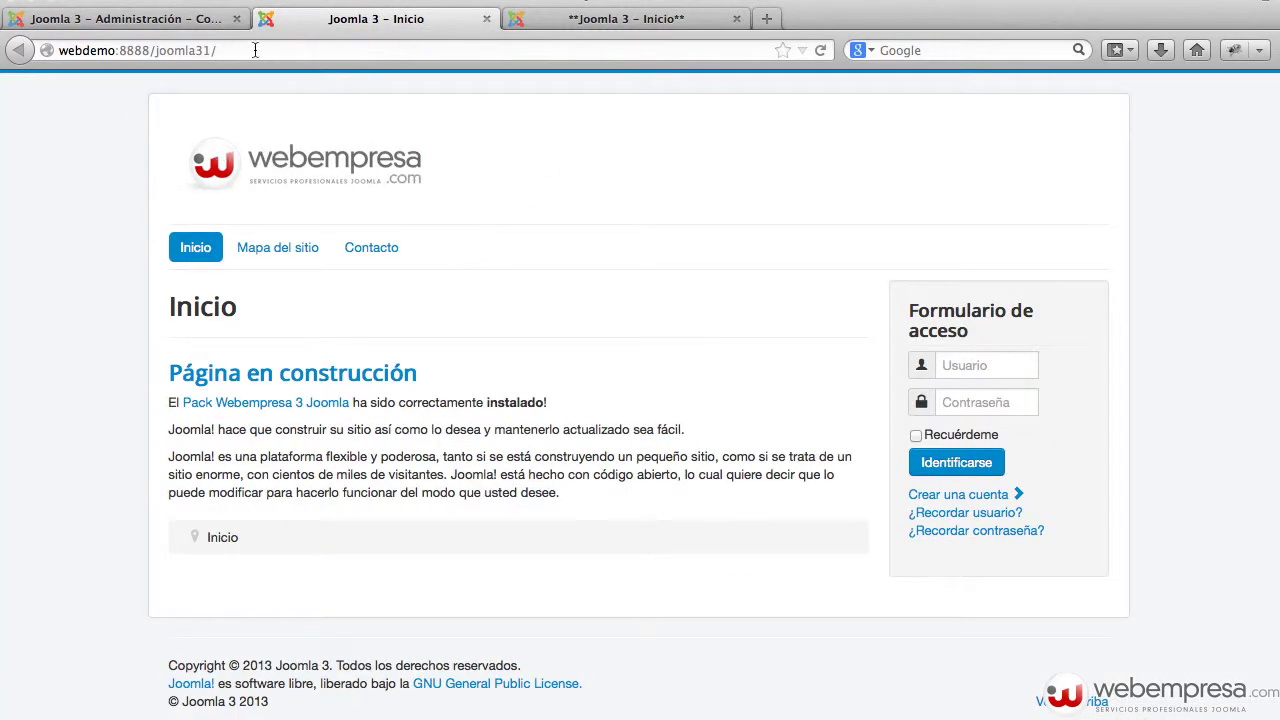
click(115, 18)
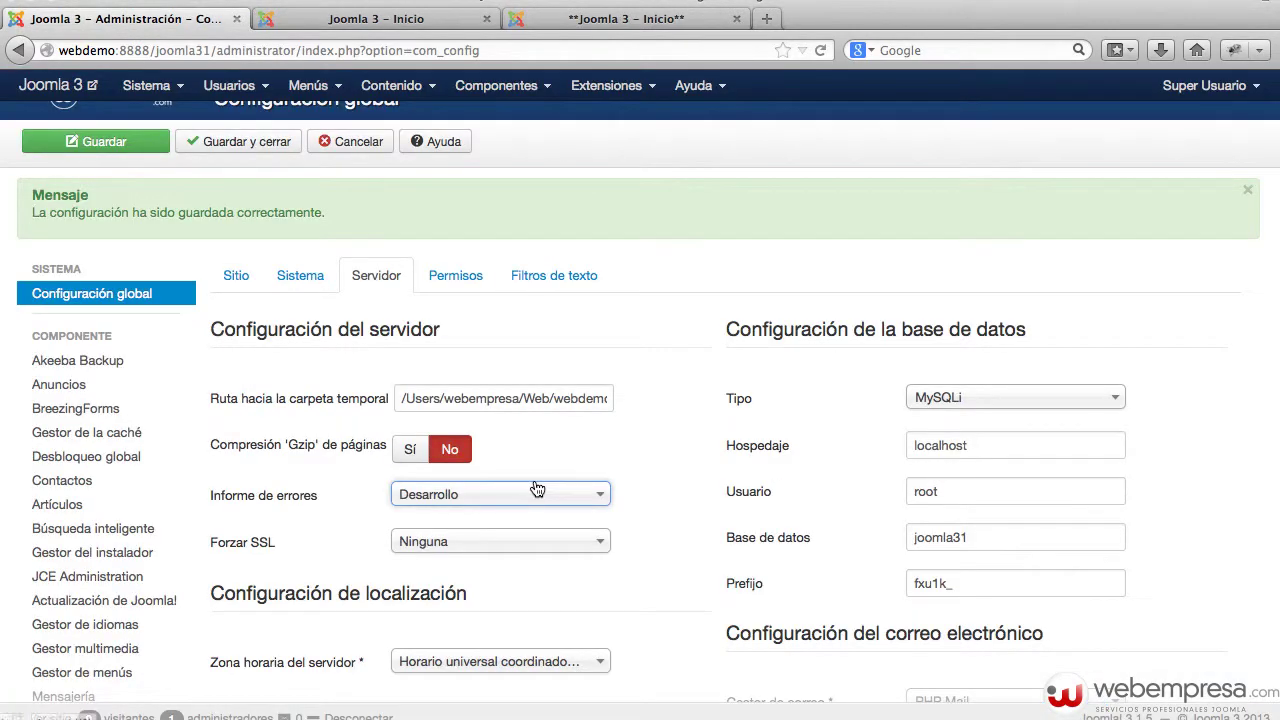
scroll(565, 490, down, 2)
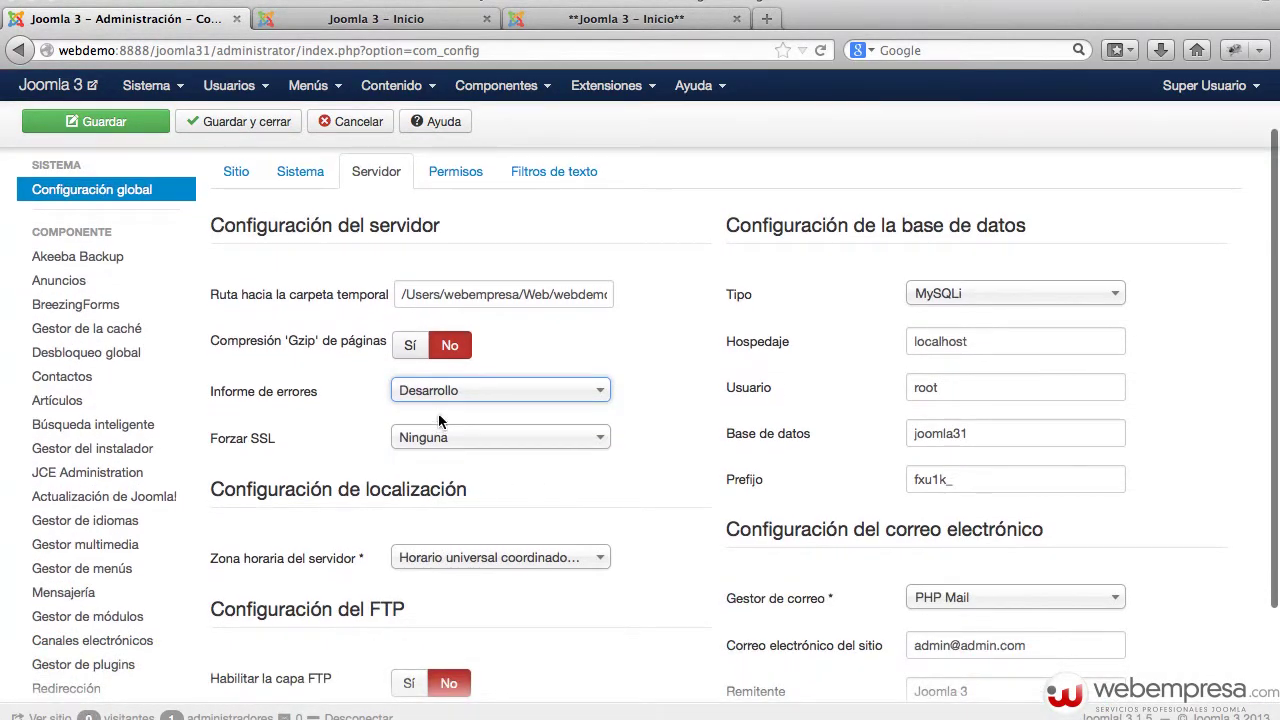
click(444, 392)
click(444, 418)
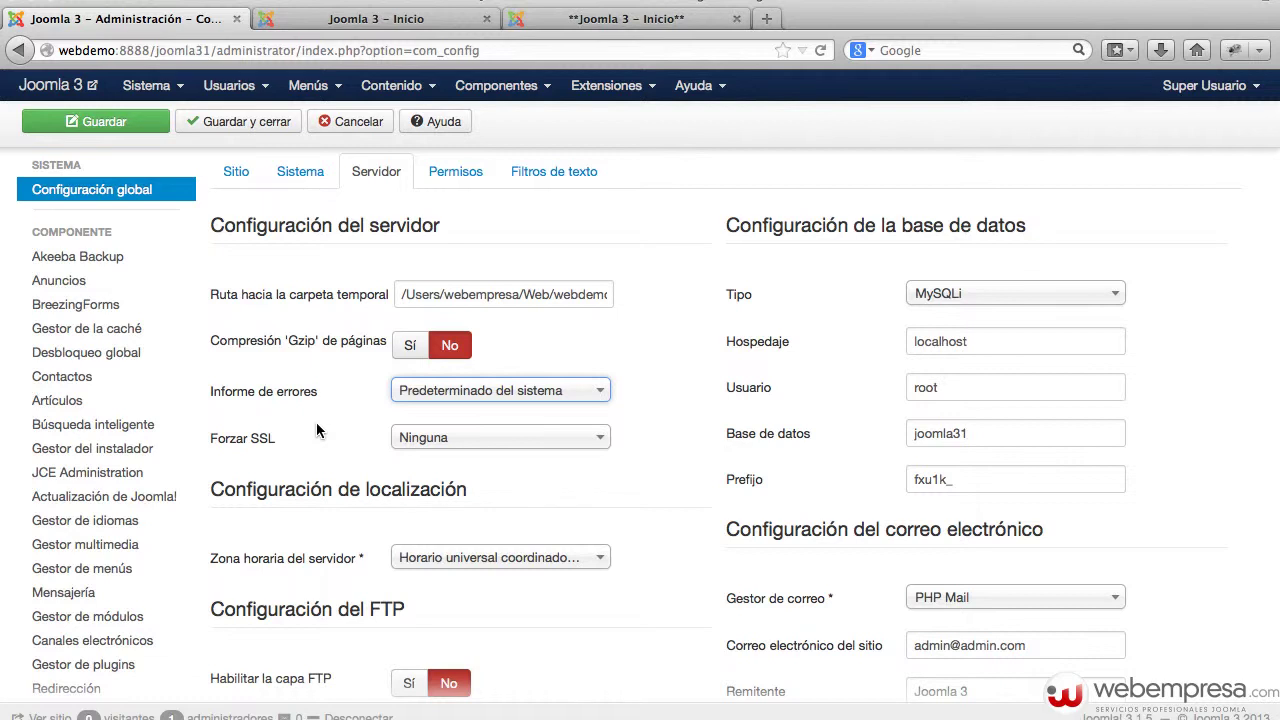
- Set Forzar SSL to Todo el sitio and save the global configuration
click(362, 438)
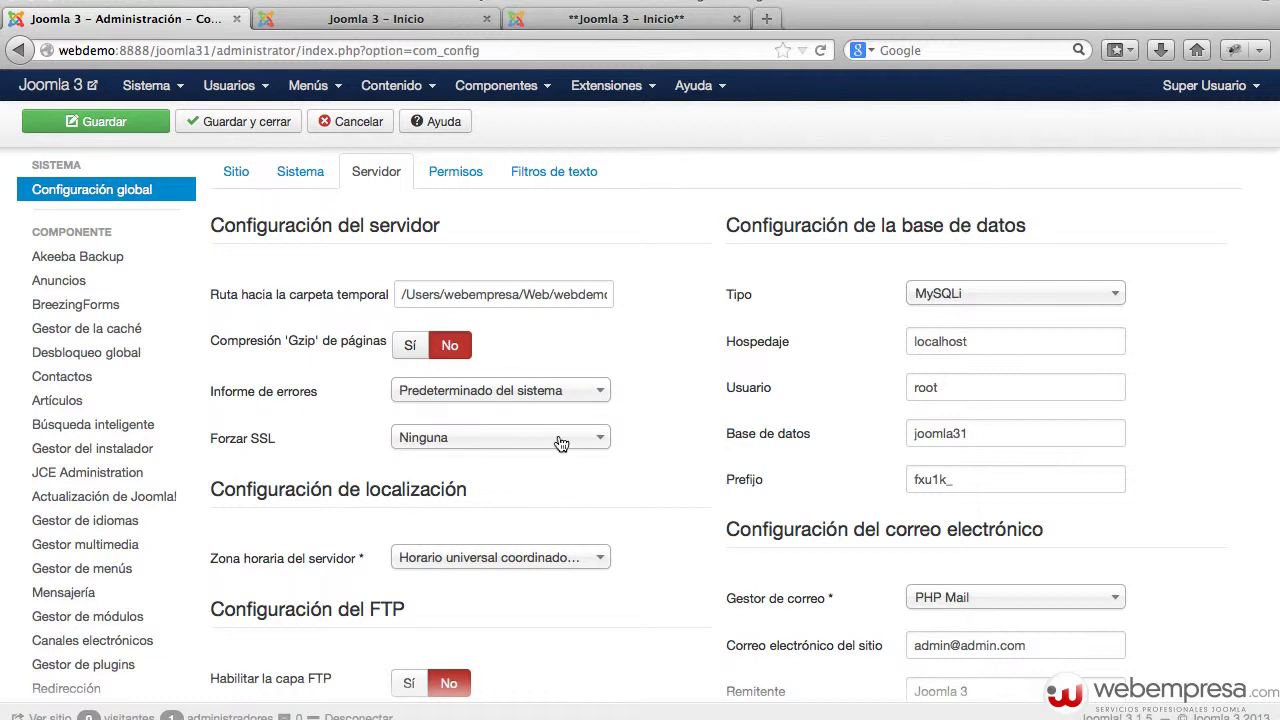
click(561, 443)
click(320, 460)
click(459, 450)
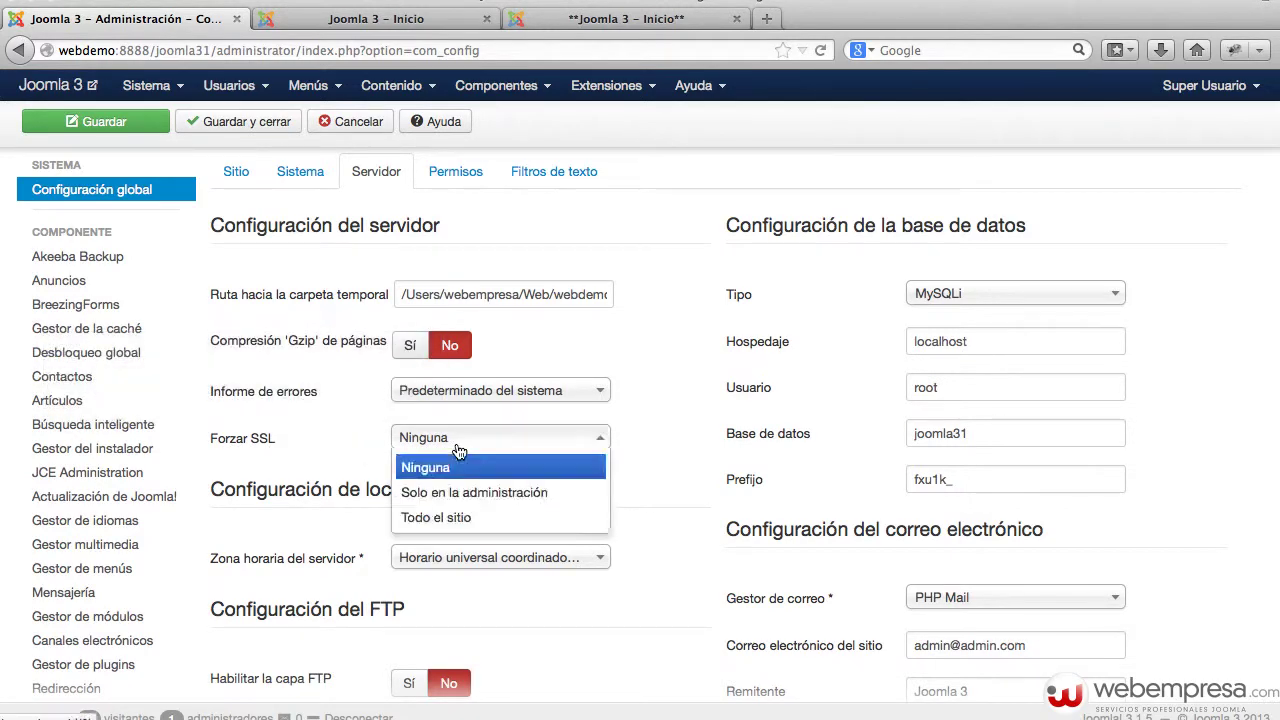
click(445, 517)
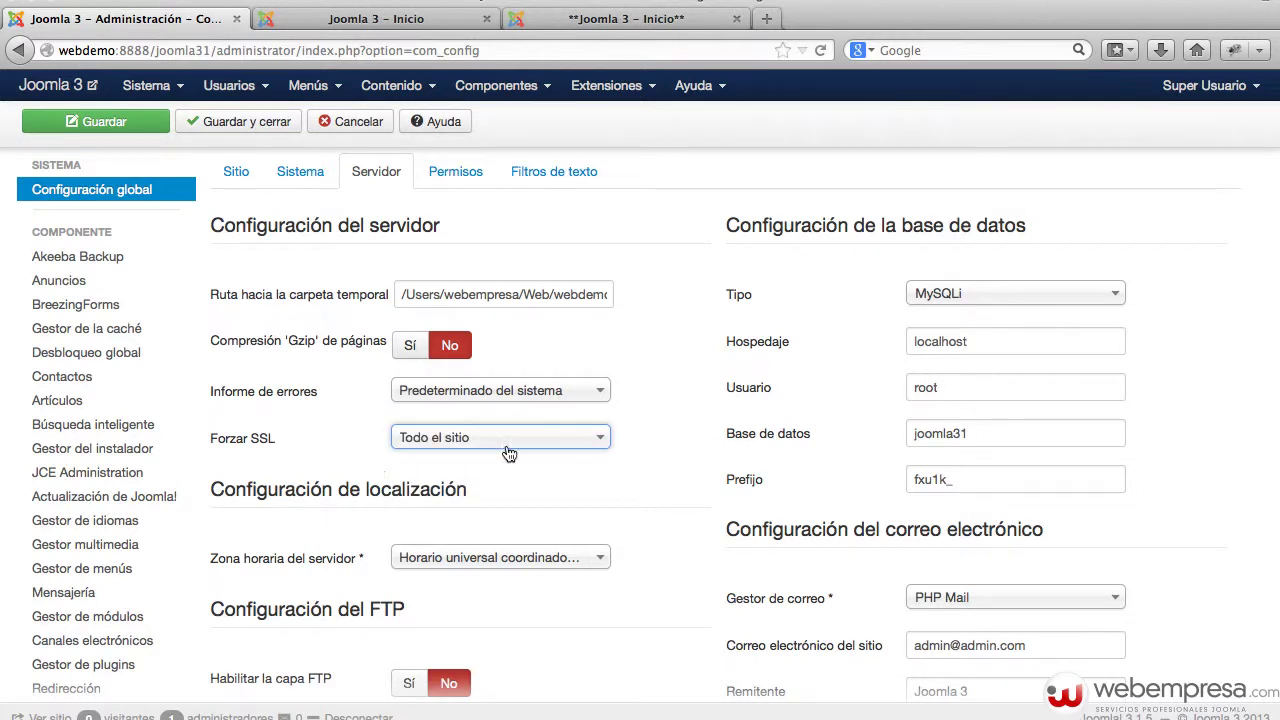
click(528, 446)
click(503, 467)
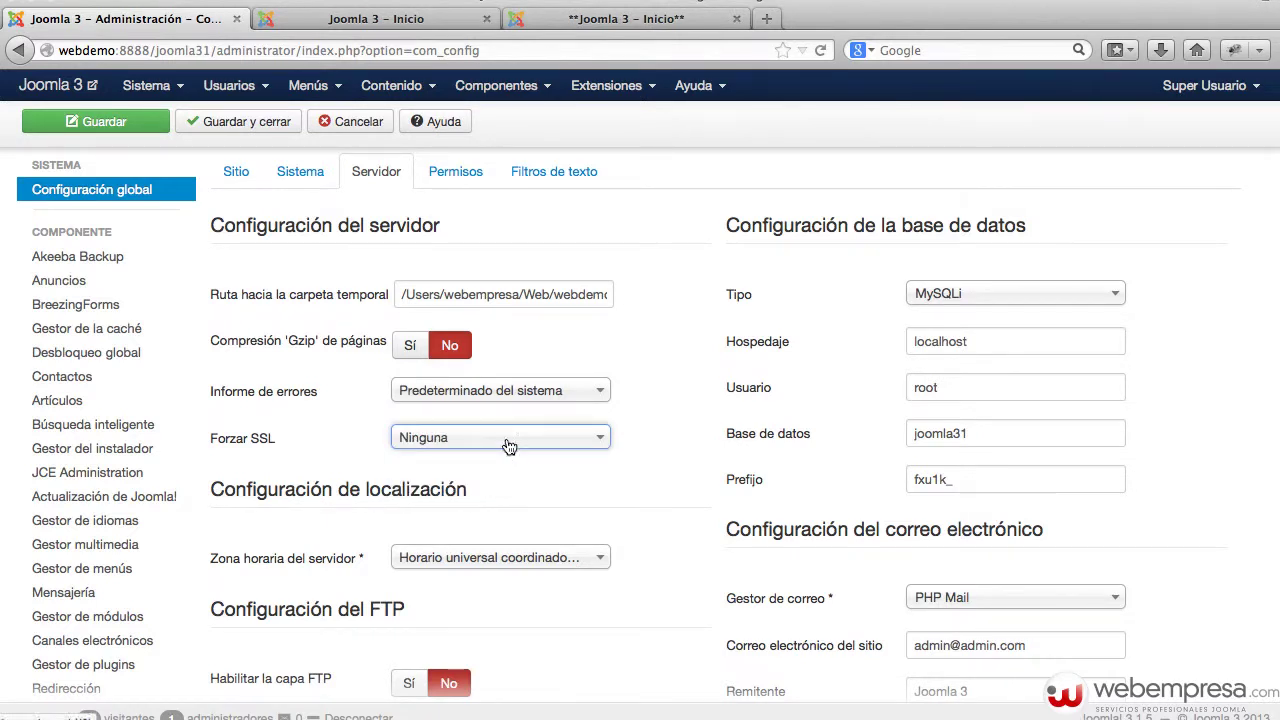
click(507, 440)
click(497, 516)
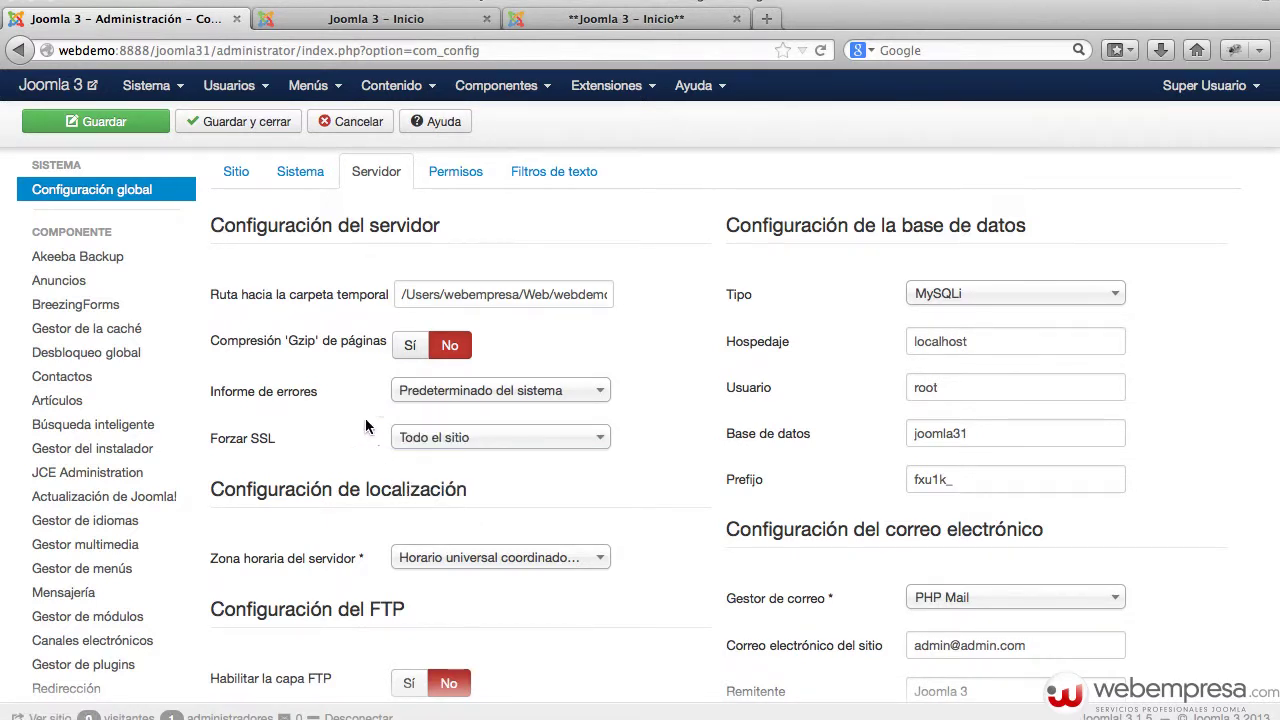
click(139, 131)
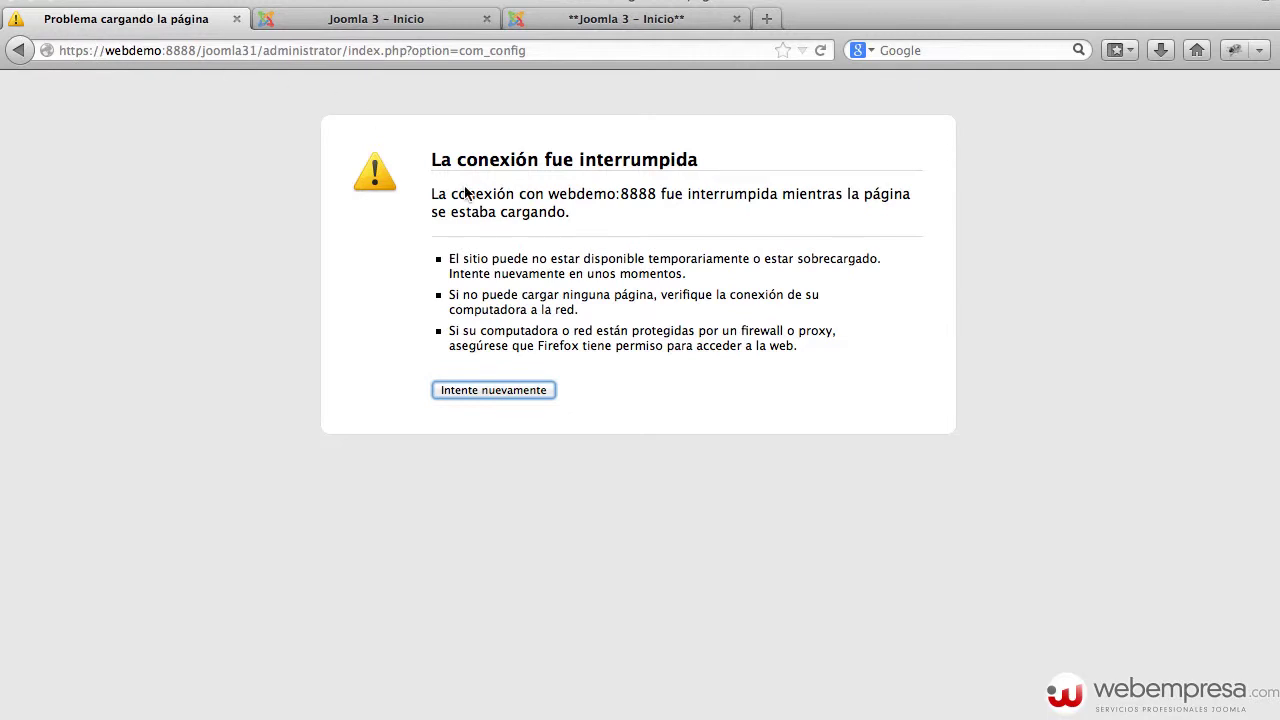
- Reload the Joomla 3 – Inicio front page, which now fails with 'La conexión fue interrumpida'
click(373, 25)
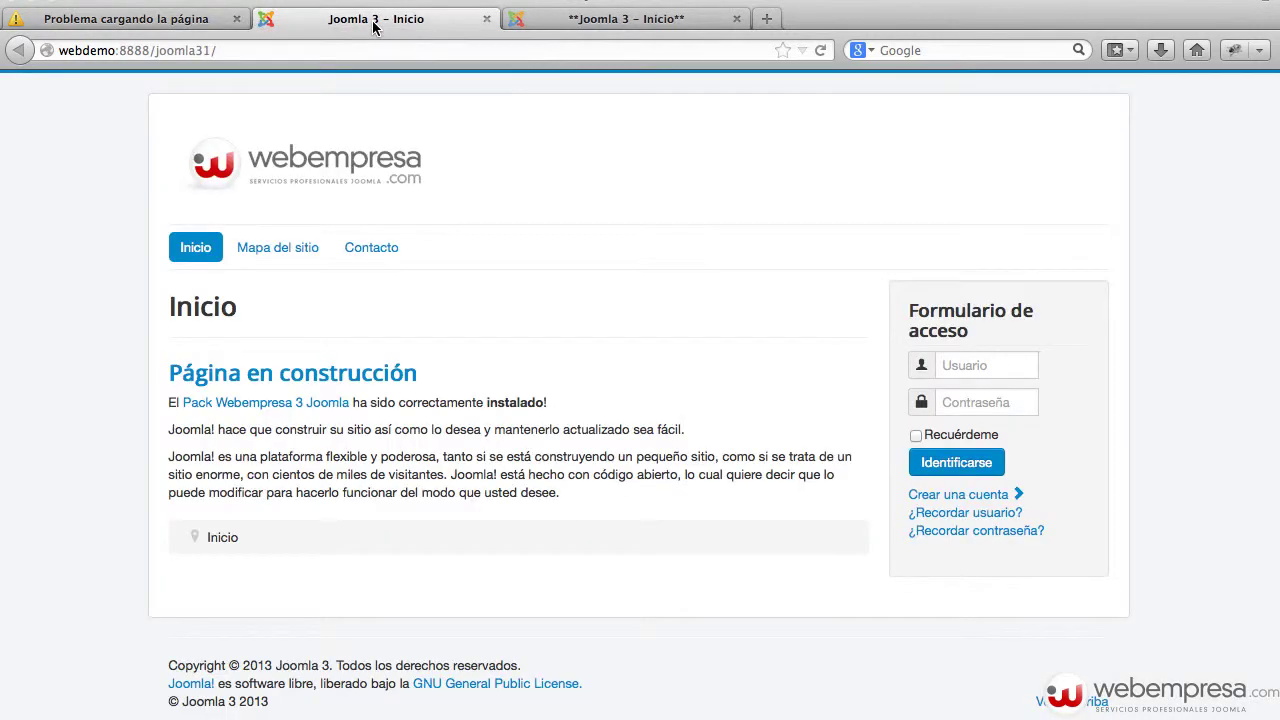
key(super+r)
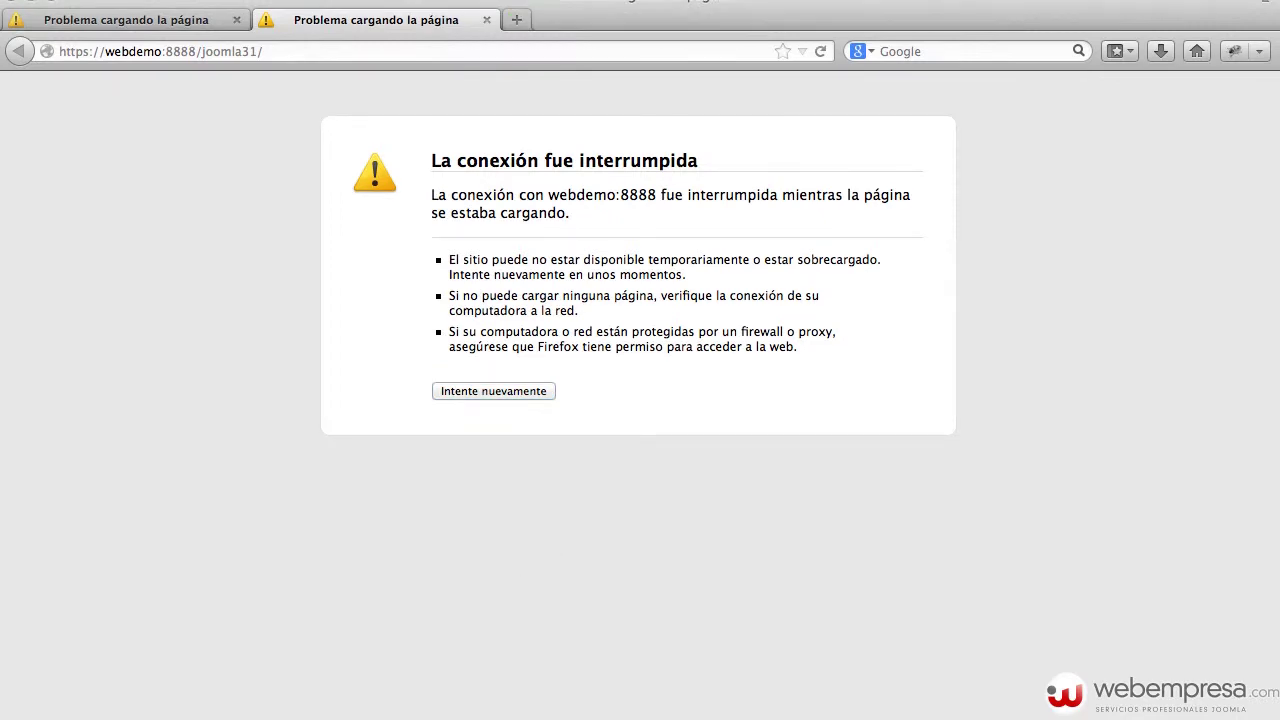
key(super+Tab)
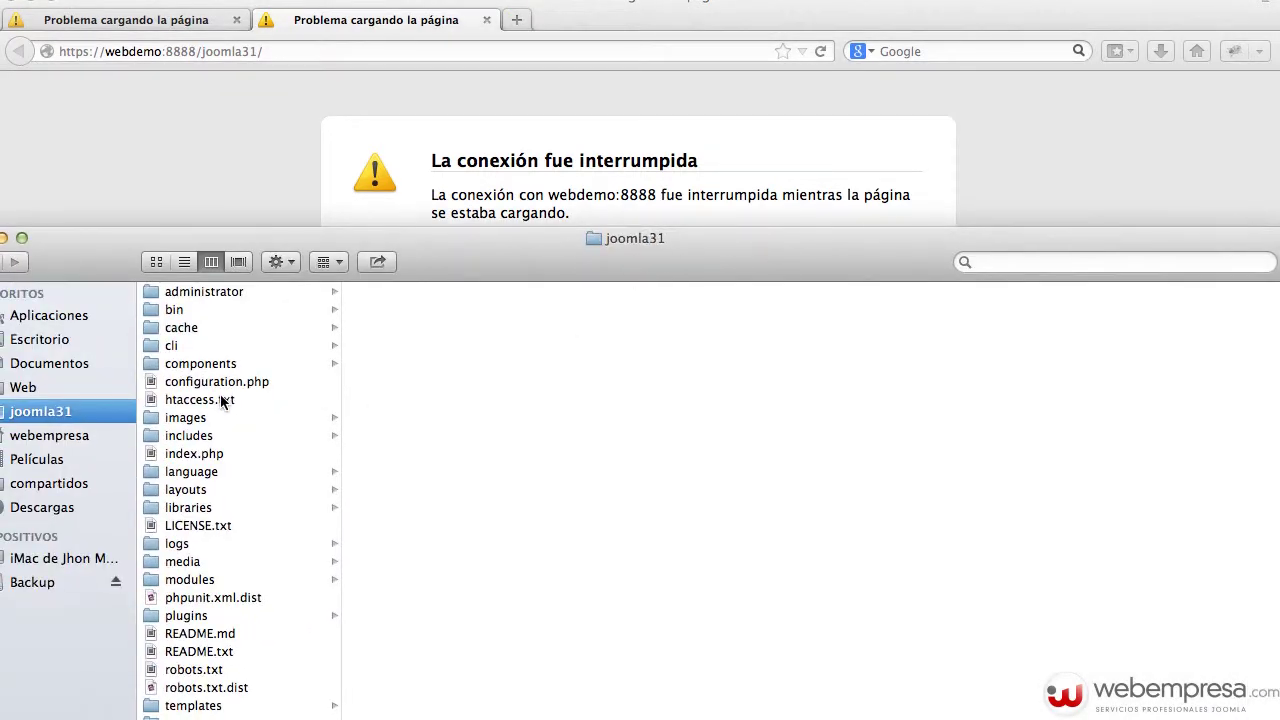
- Open configuration.php from the joomla31 folder in Sublime Text
click(225, 381)
drag(411, 264, 472, 252)
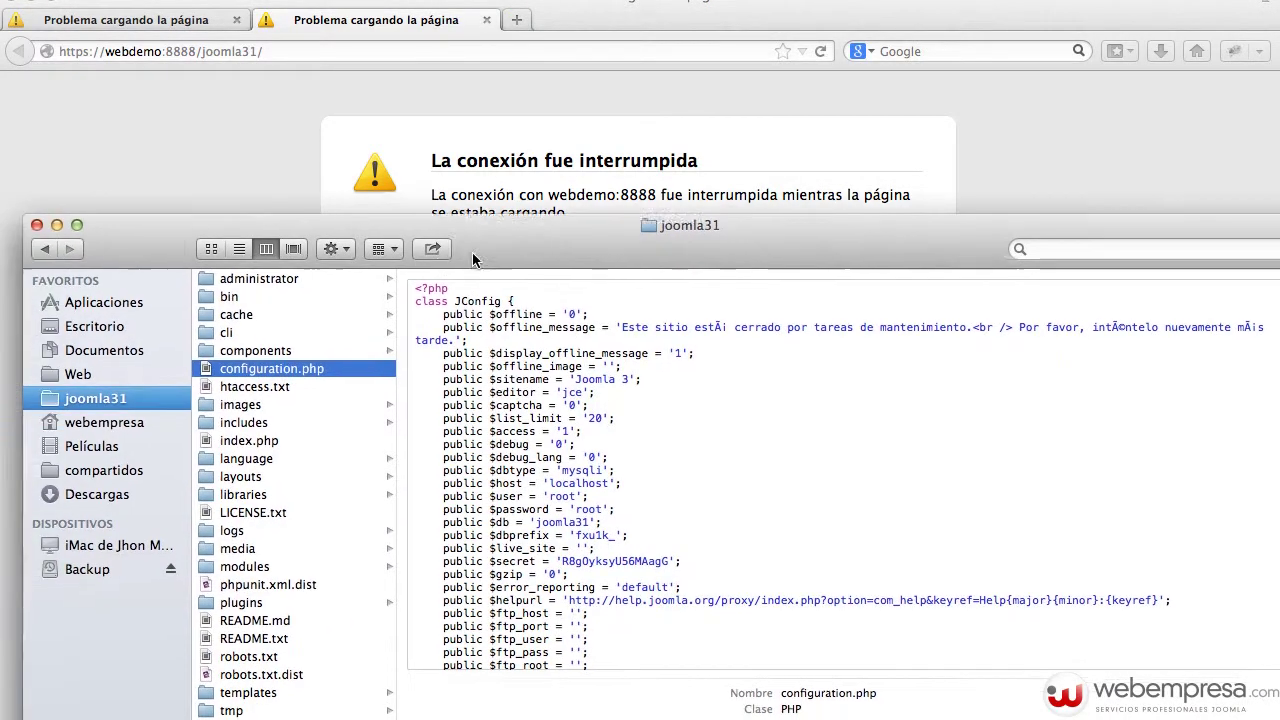
double_click(316, 370)
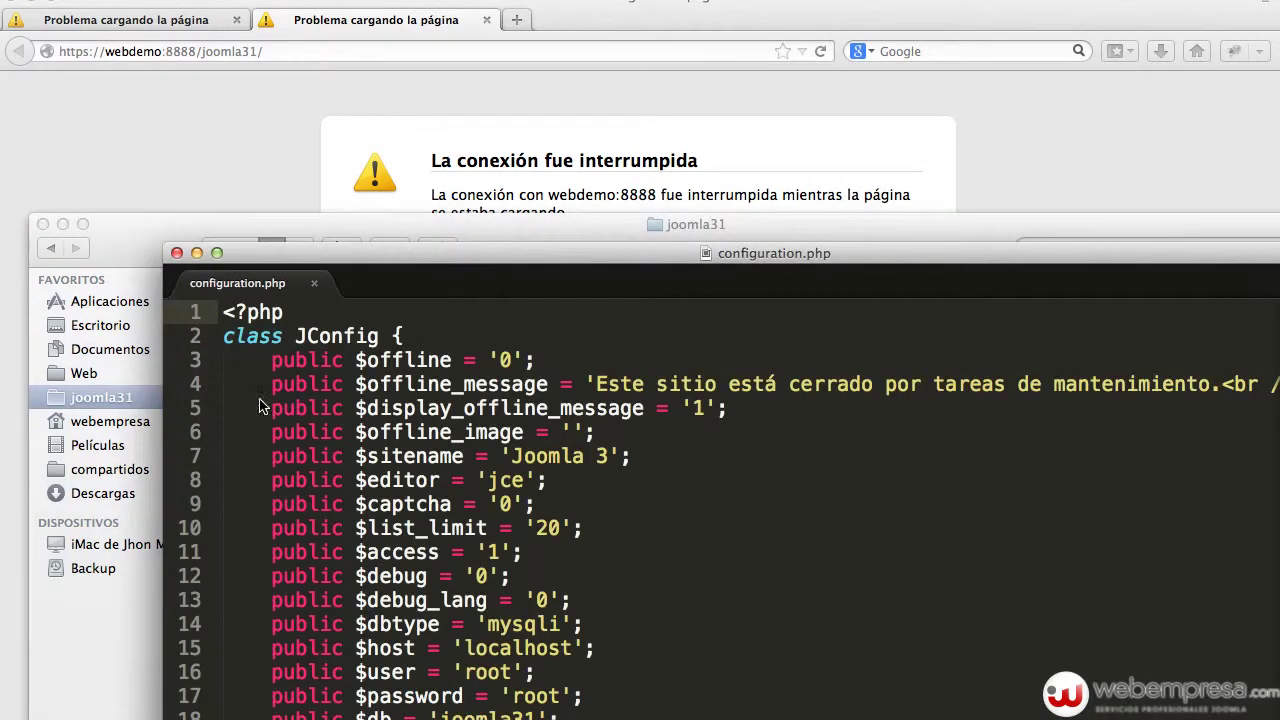
click(62, 224)
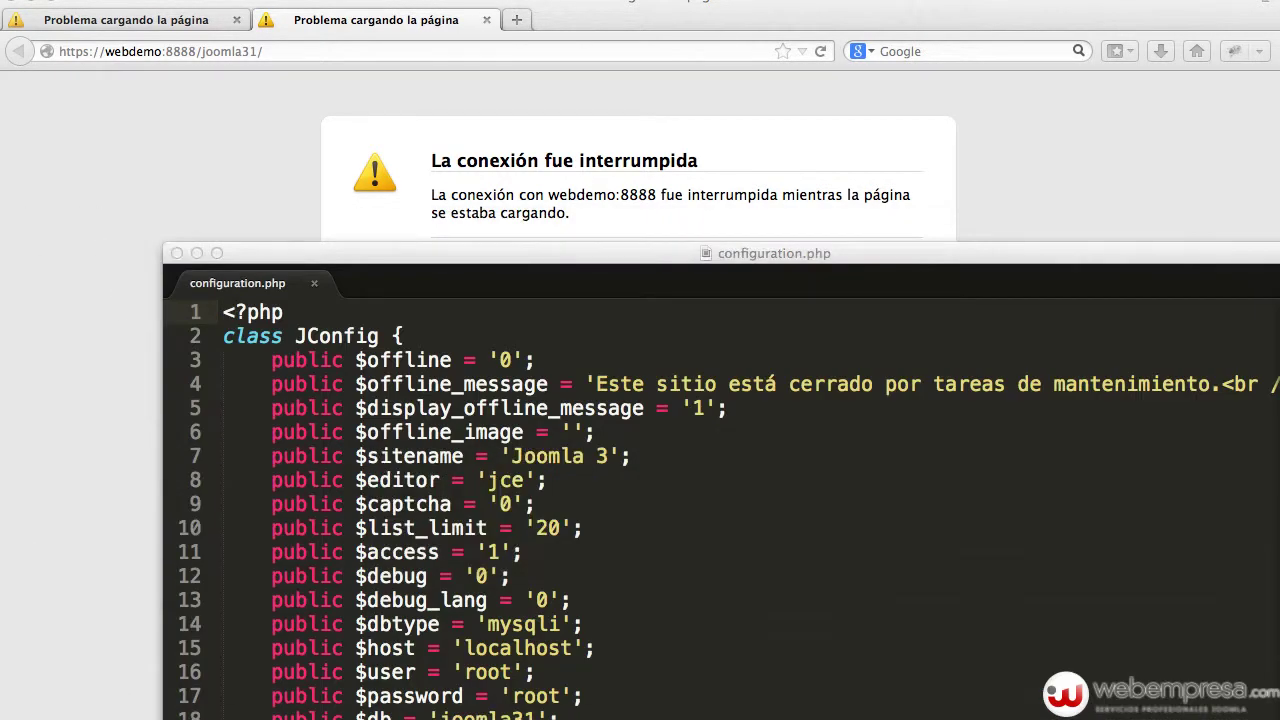
click(528, 510)
scroll(528, 510, down, 5)
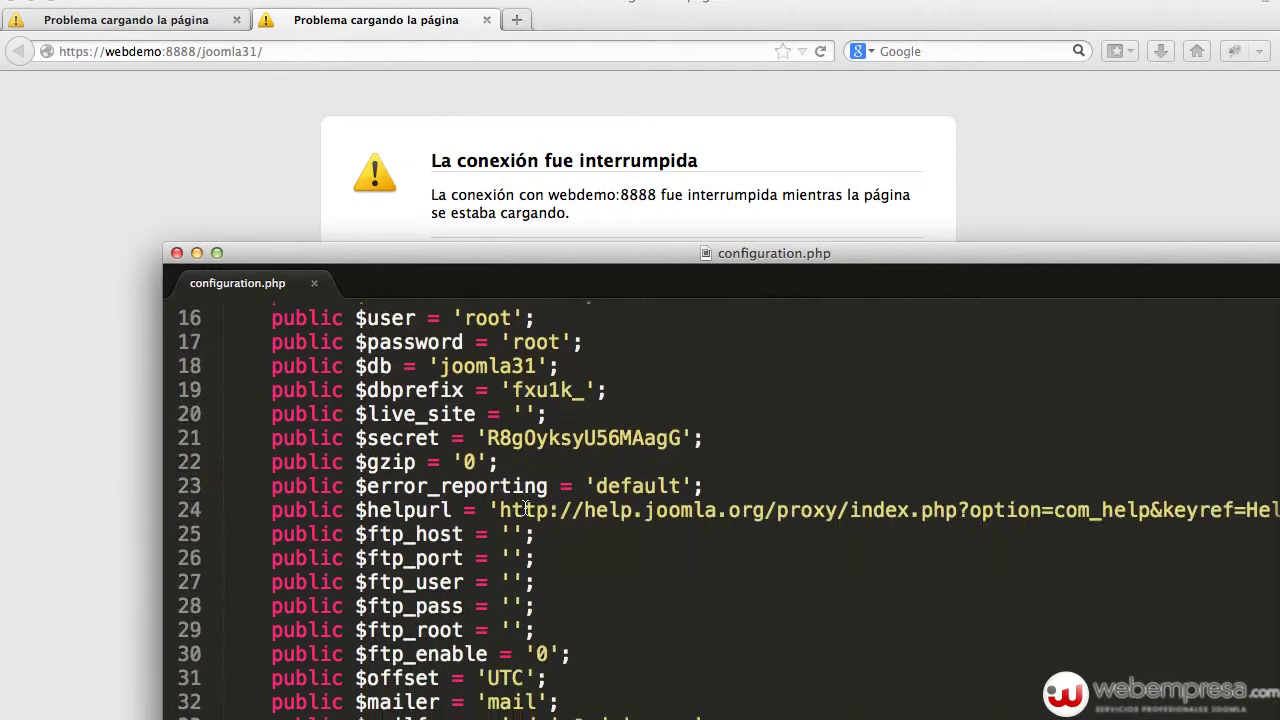
drag(530, 280, 478, 111)
scroll(485, 333, down, 9)
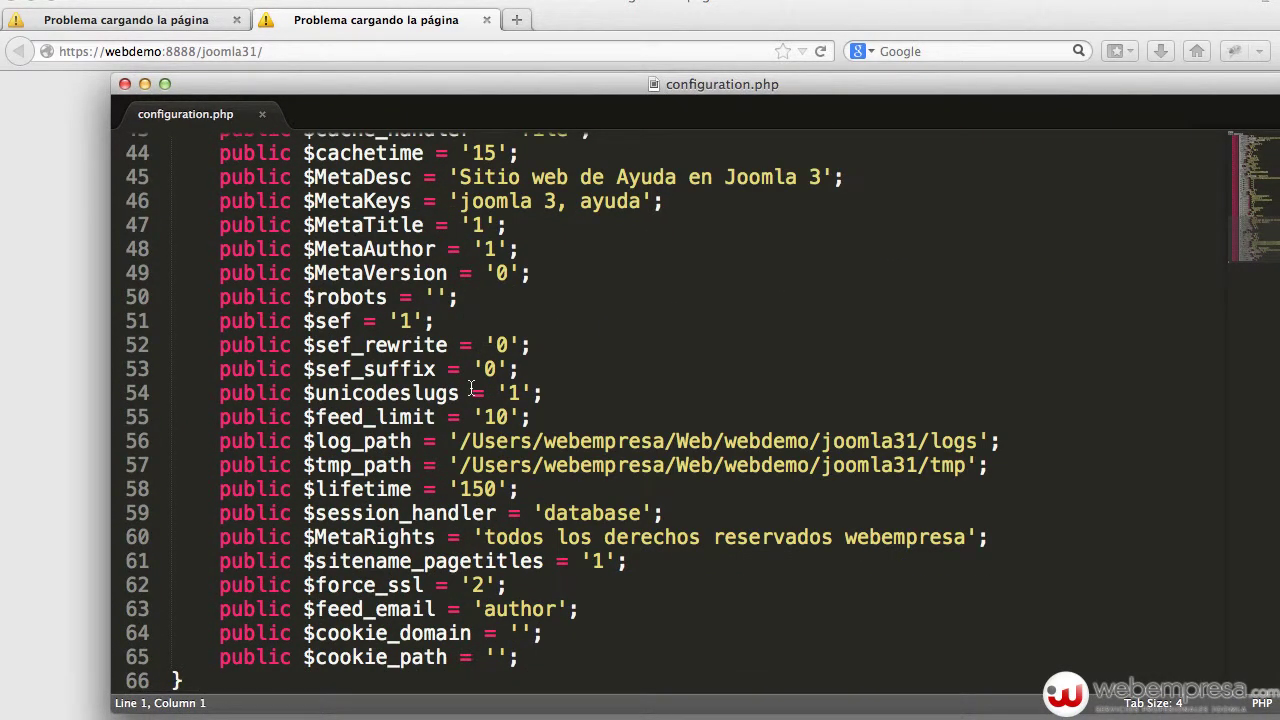
- Change $force_ssl on line 62 from '2' to '0', save the file, and close the editor
double_click(375, 585)
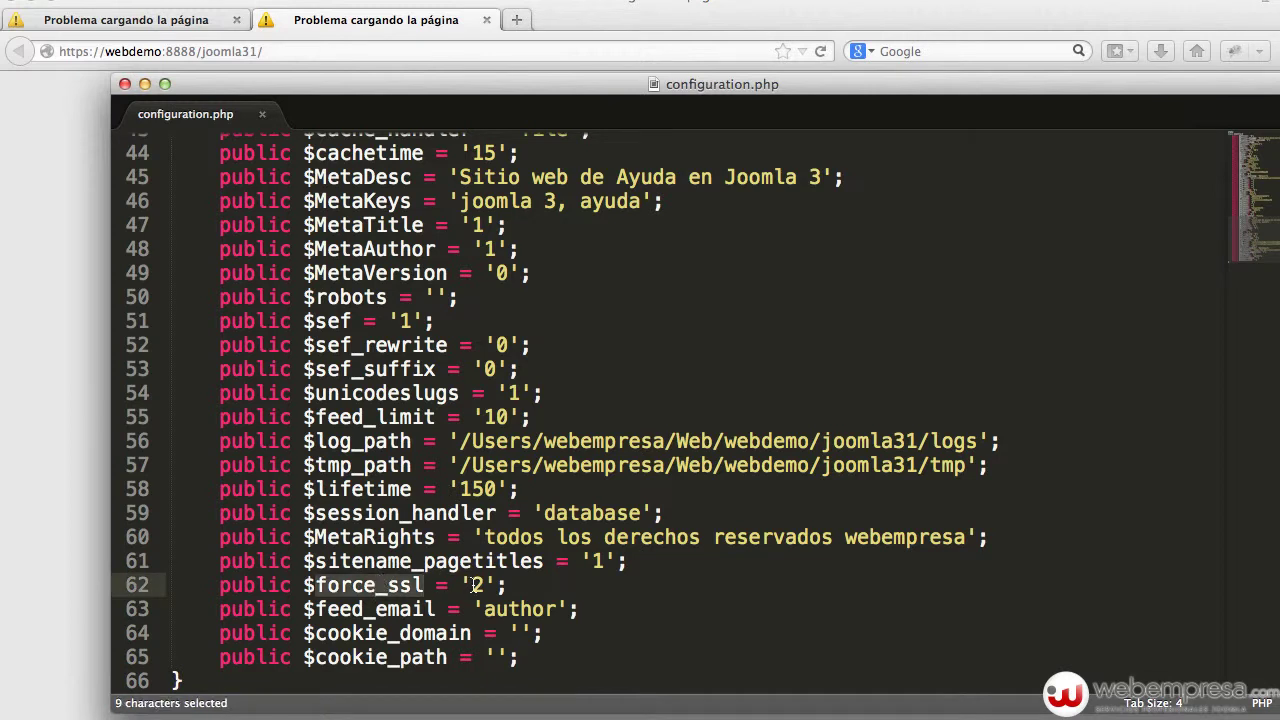
click(472, 585)
key(Right)
key(shift+Left)
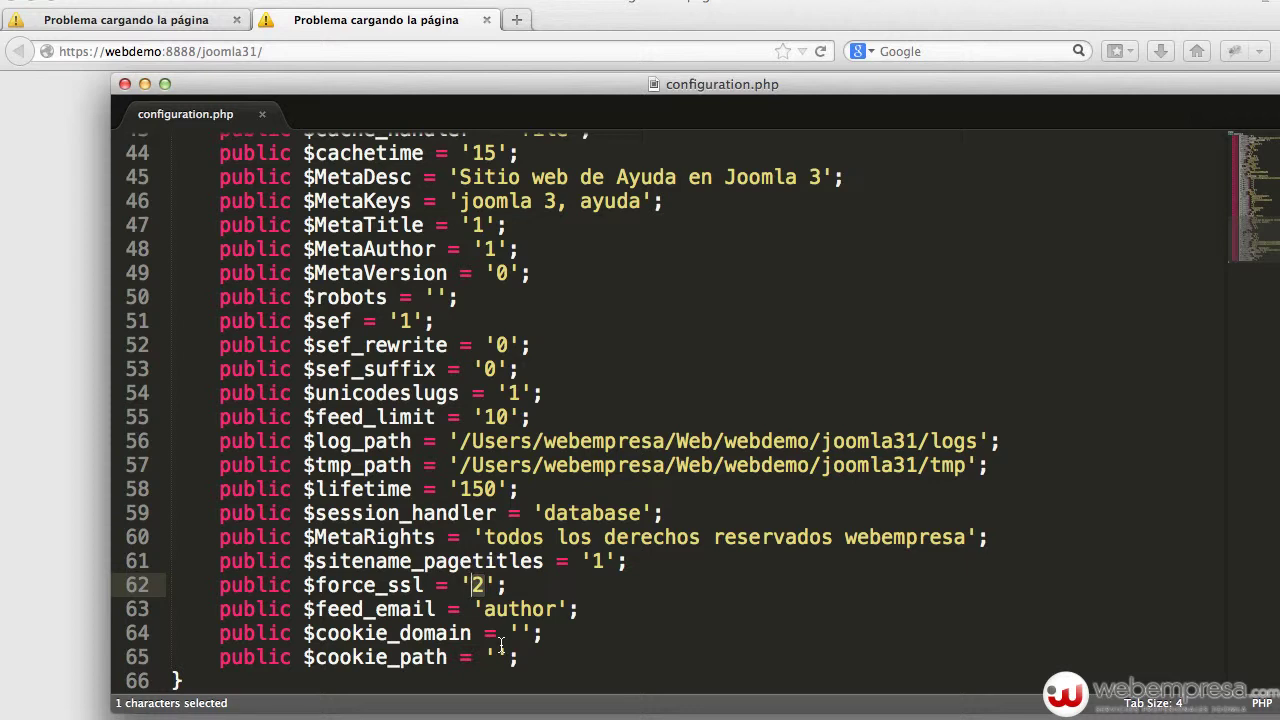
text(0)
click(423, 447)
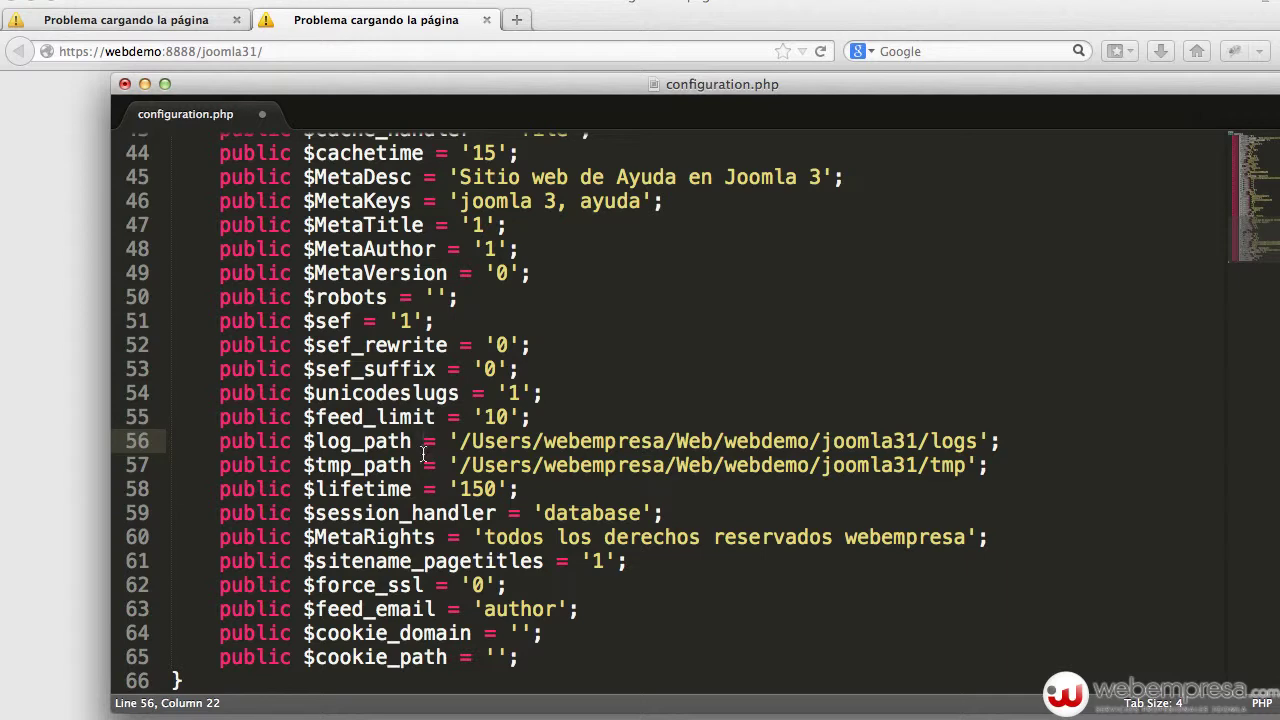
key(super+s)
click(128, 83)
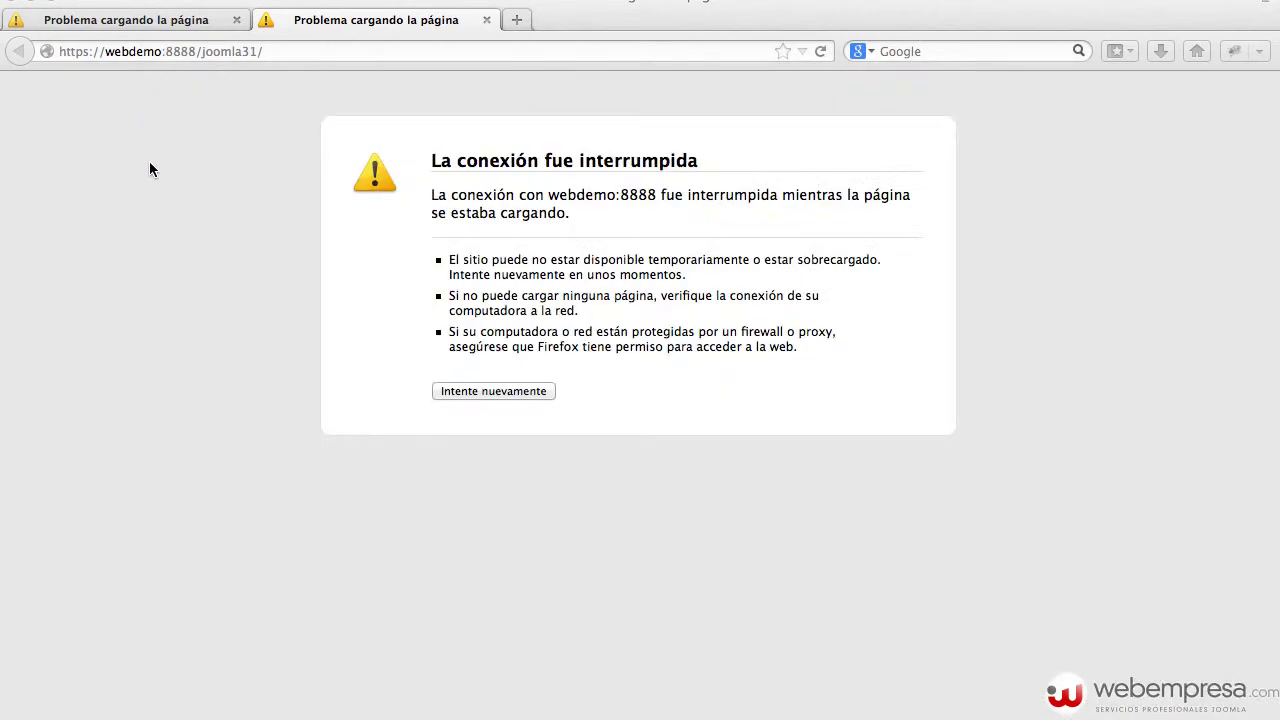
- Reload the site front page over http instead of https
click(88, 51)
click(88, 51)
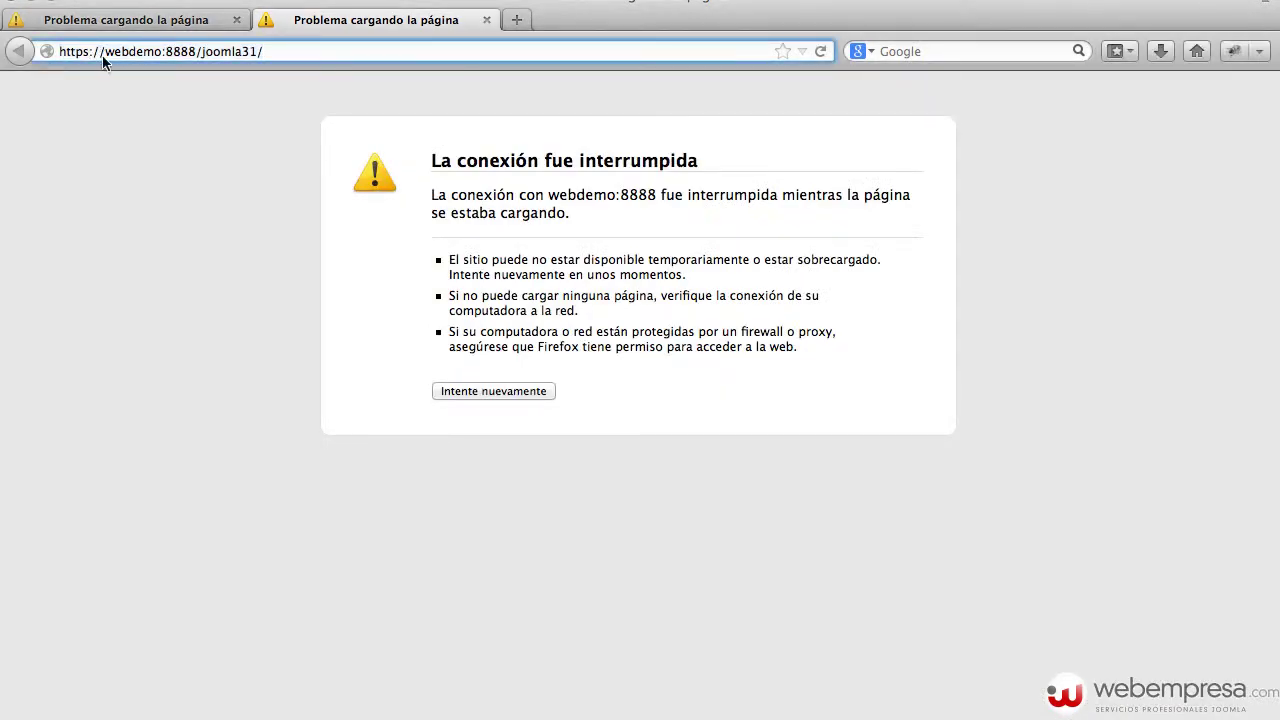
key(BackSpace)
key(Return)
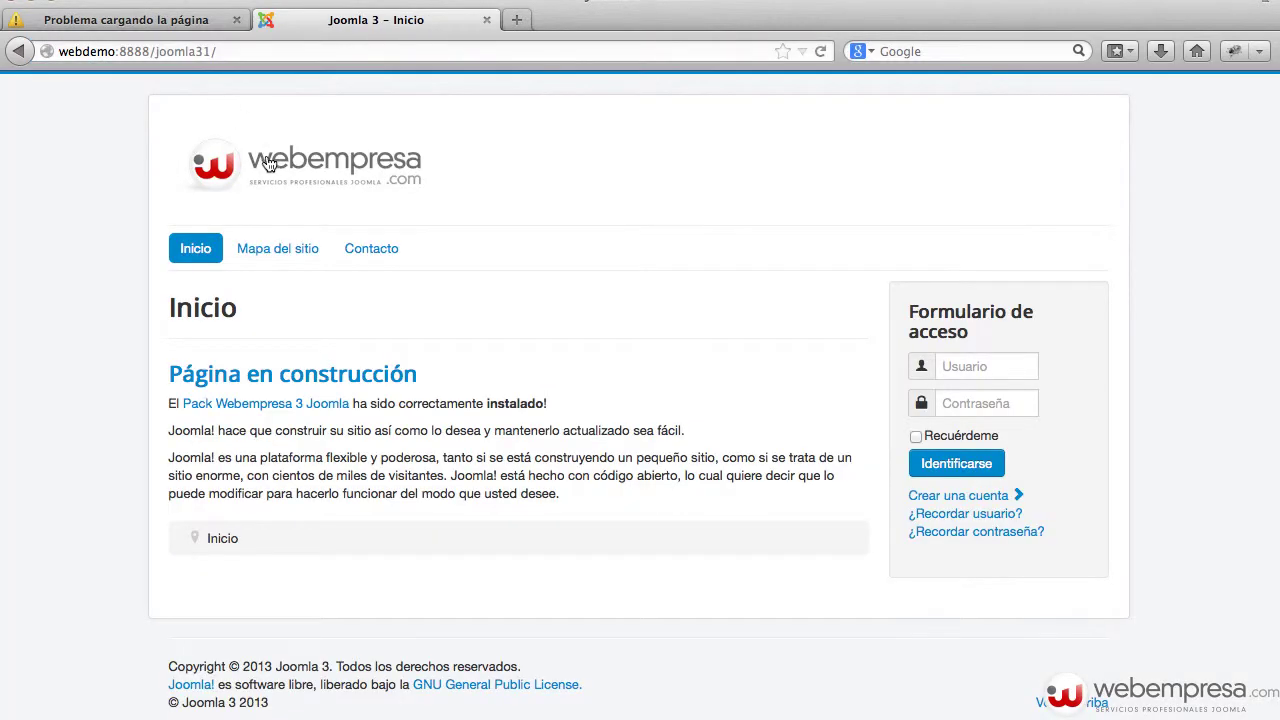
- Reload the administrator page over http instead of https
click(168, 18)
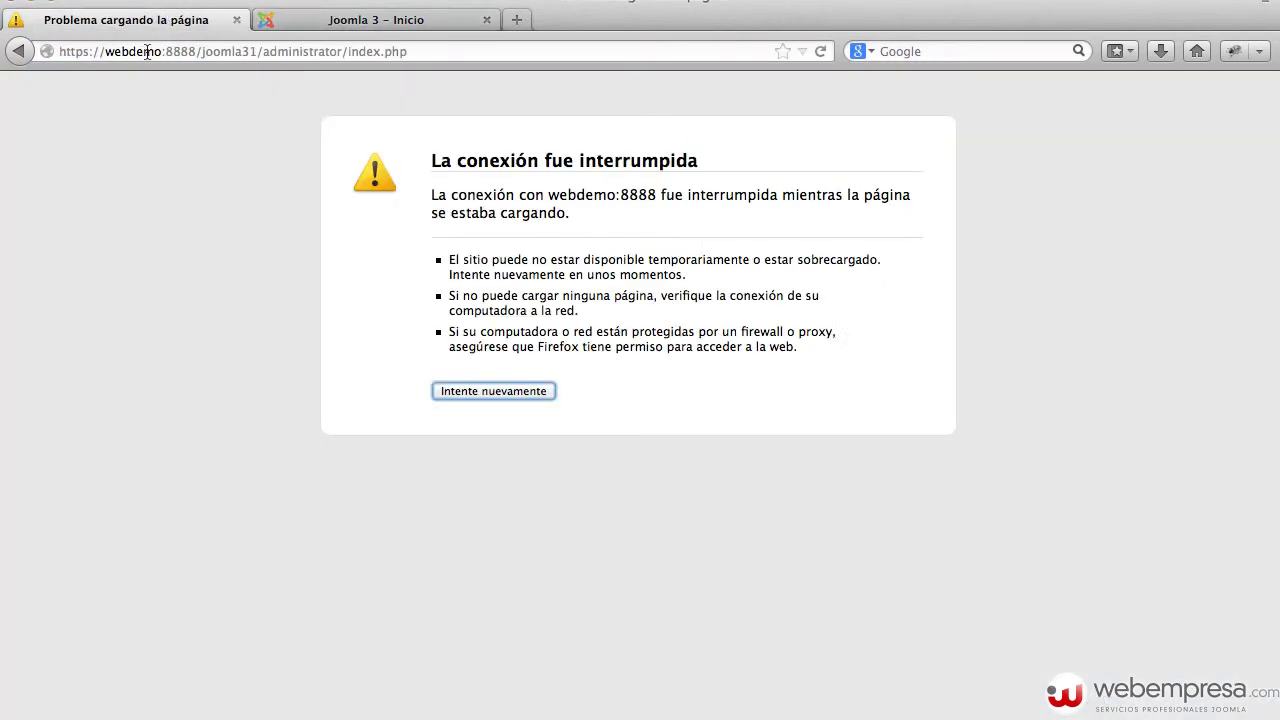
click(88, 50)
click(88, 50)
key(BackSpace)
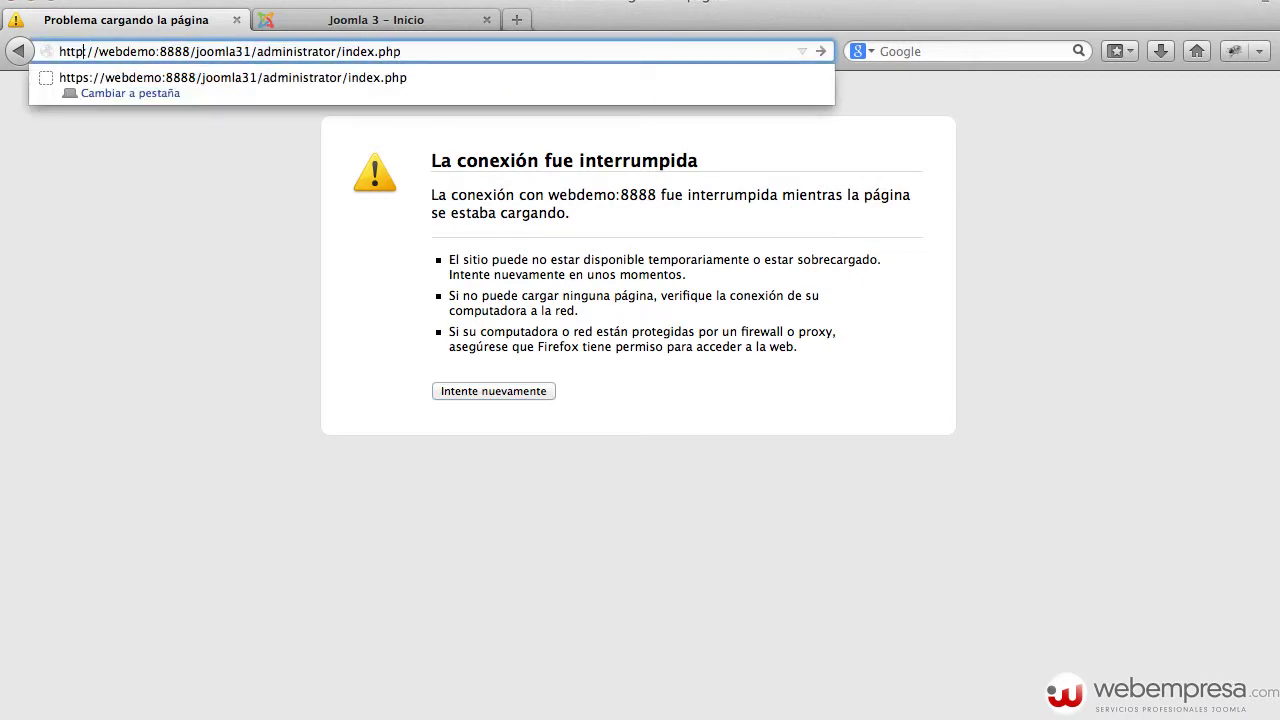
key(Return)
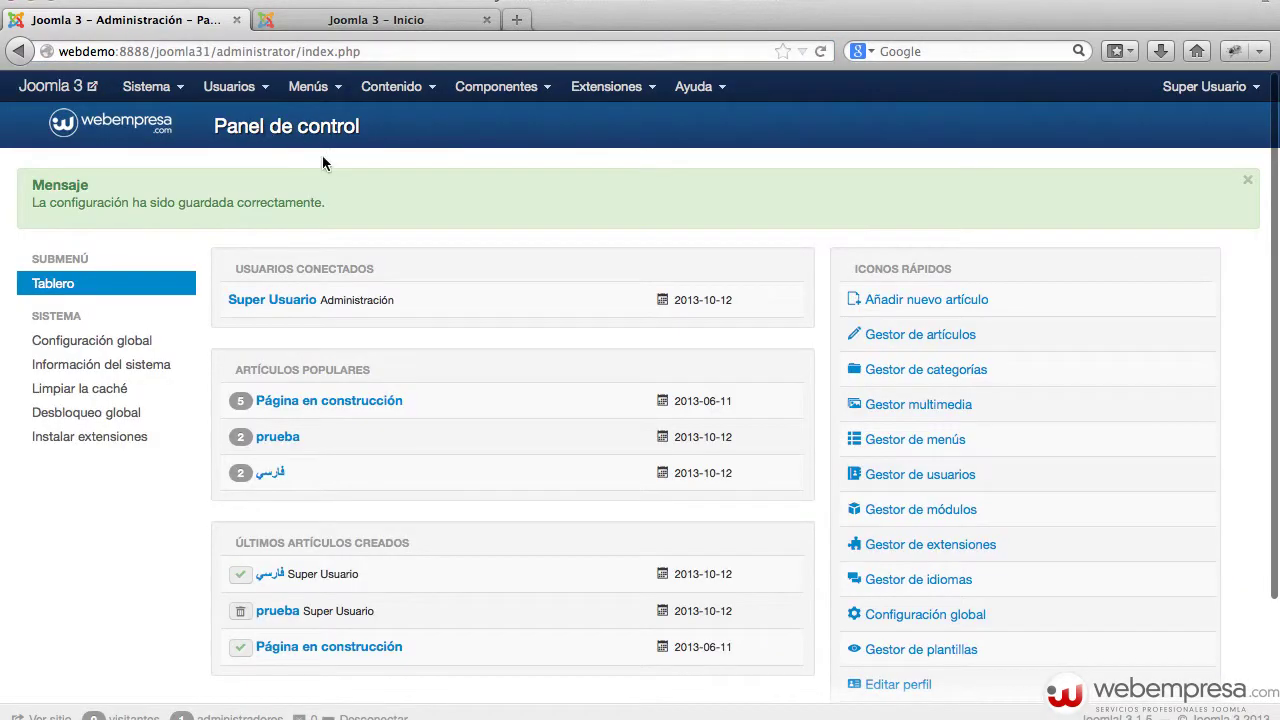
- Open the Servidor tab of Configuración global and check the Forzar SSL choices, keeping Ninguna
click(148, 340)
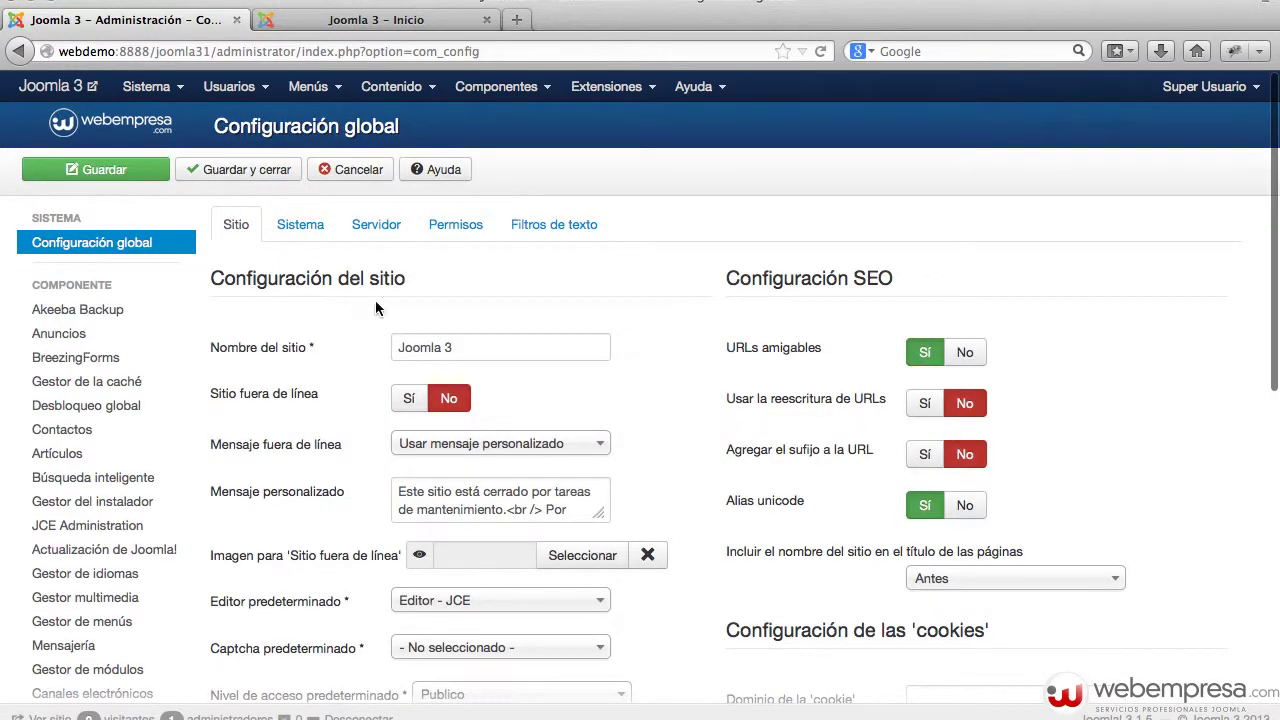
click(368, 230)
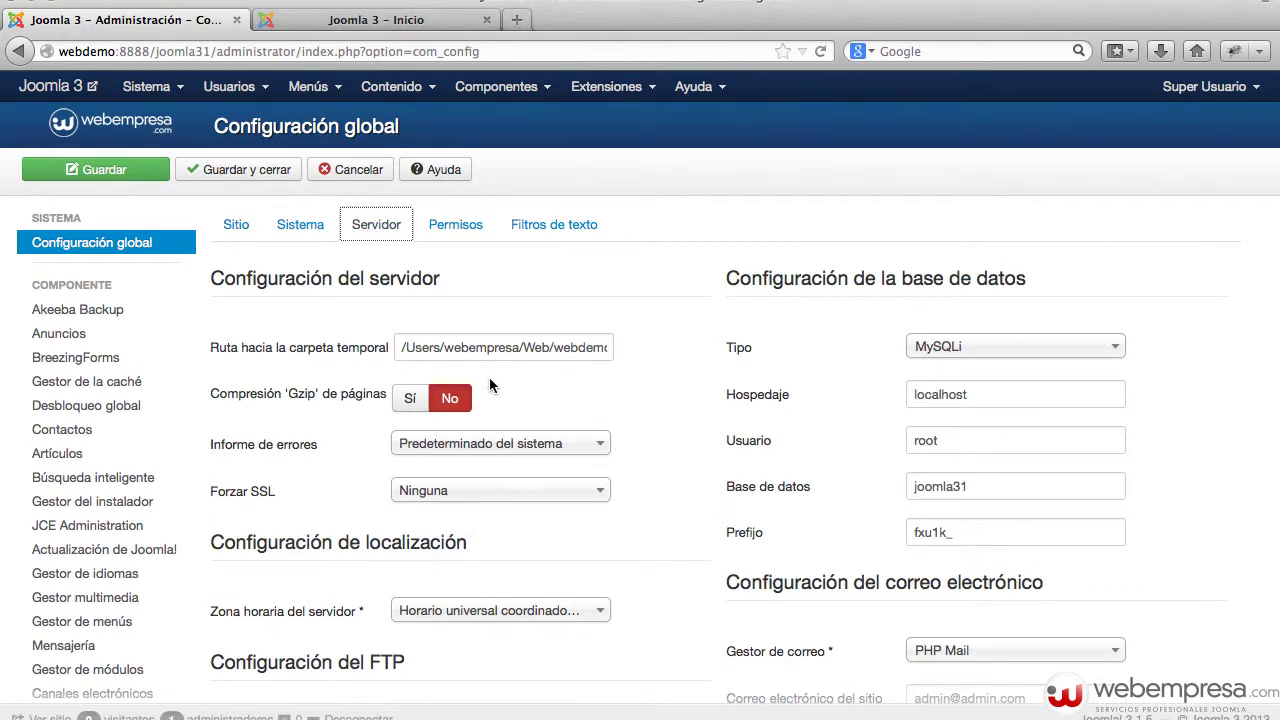
scroll(513, 355, down, 3)
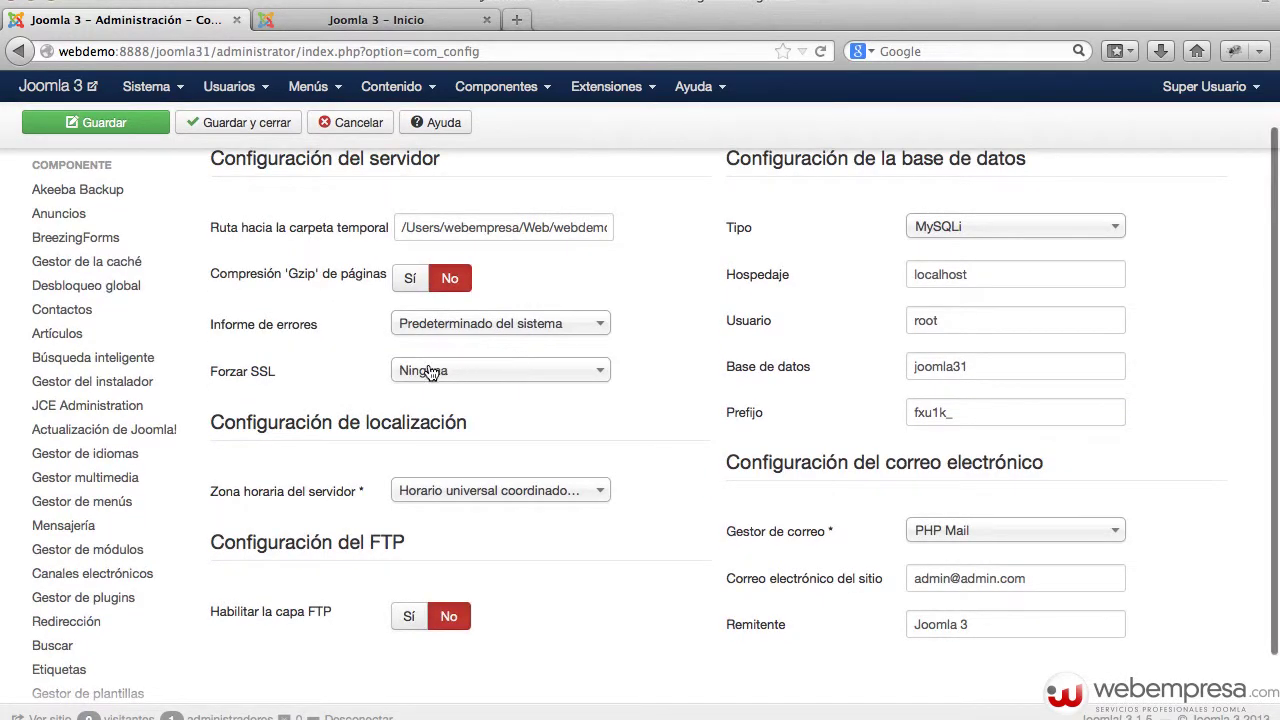
click(505, 380)
click(280, 373)
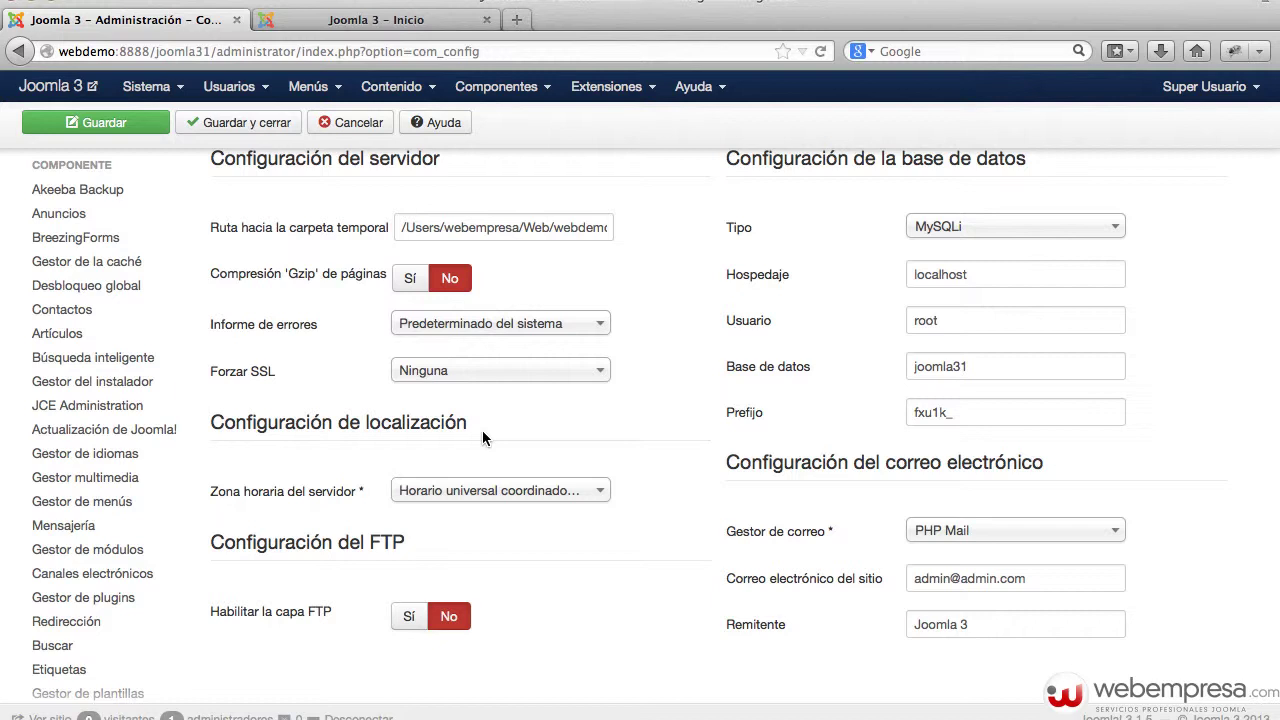
scroll(486, 470, down, 2)
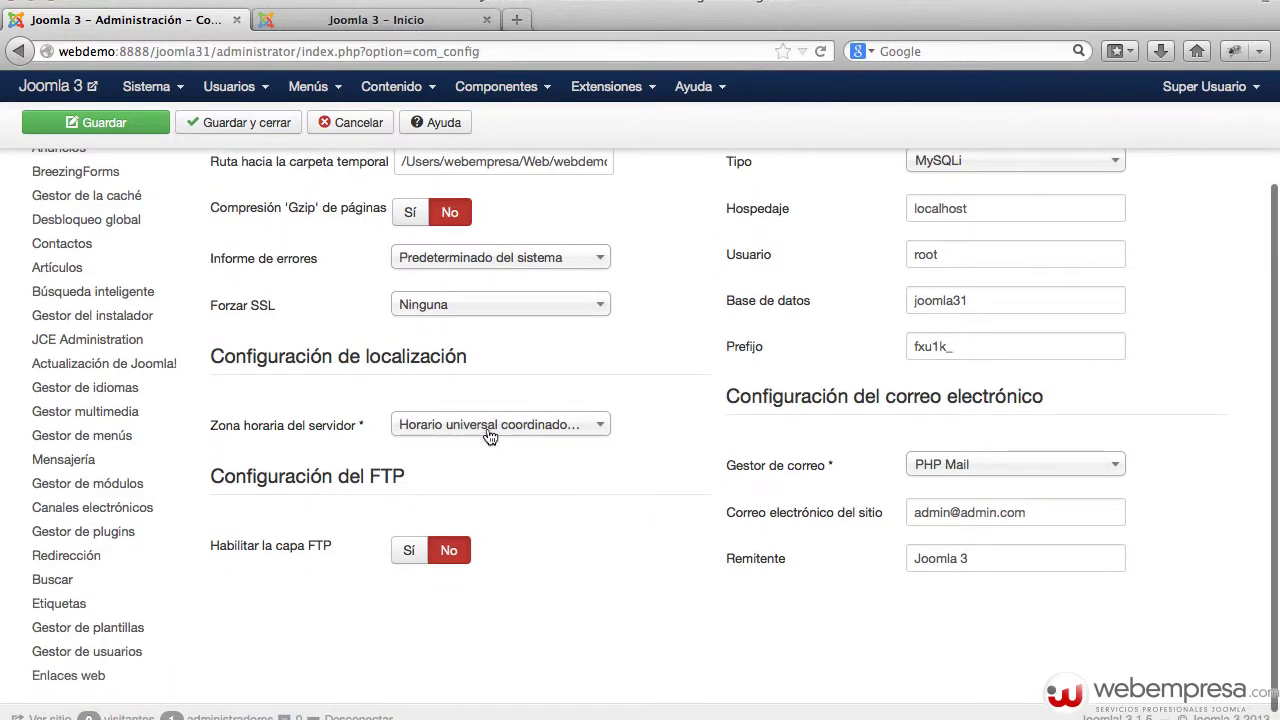
click(489, 430)
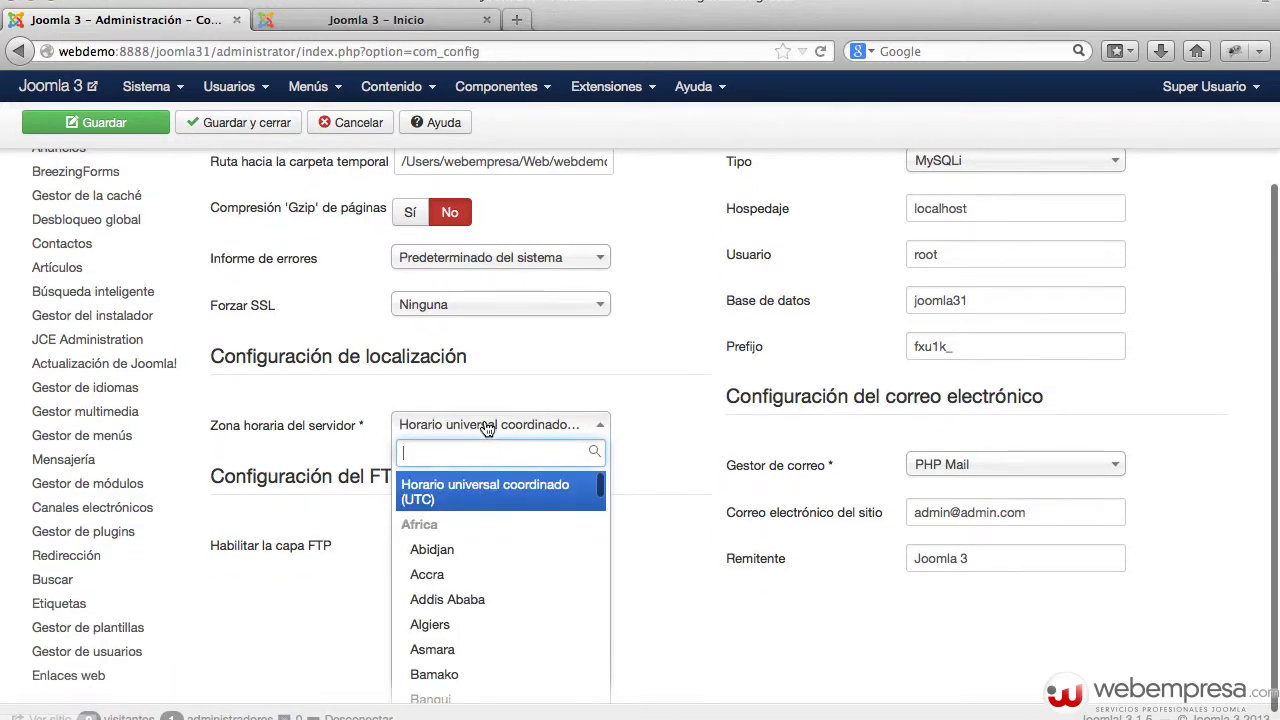
click(672, 503)
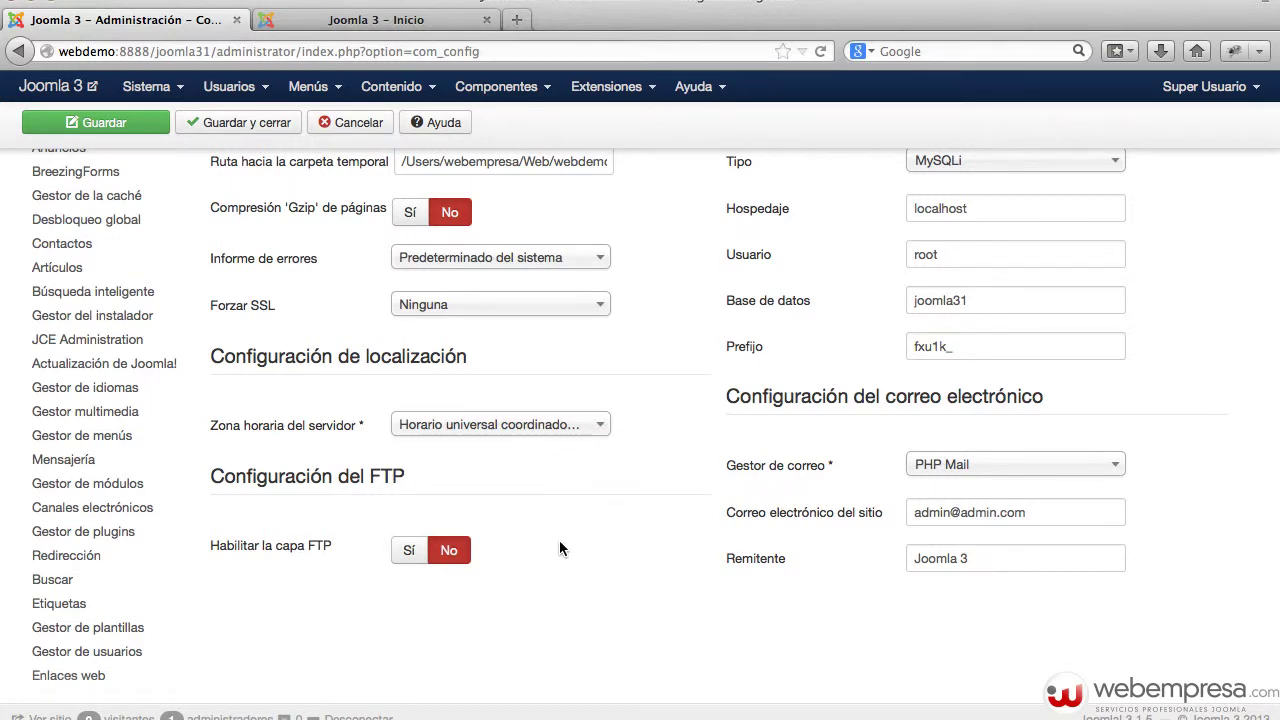
scroll(559, 542, down, 1)
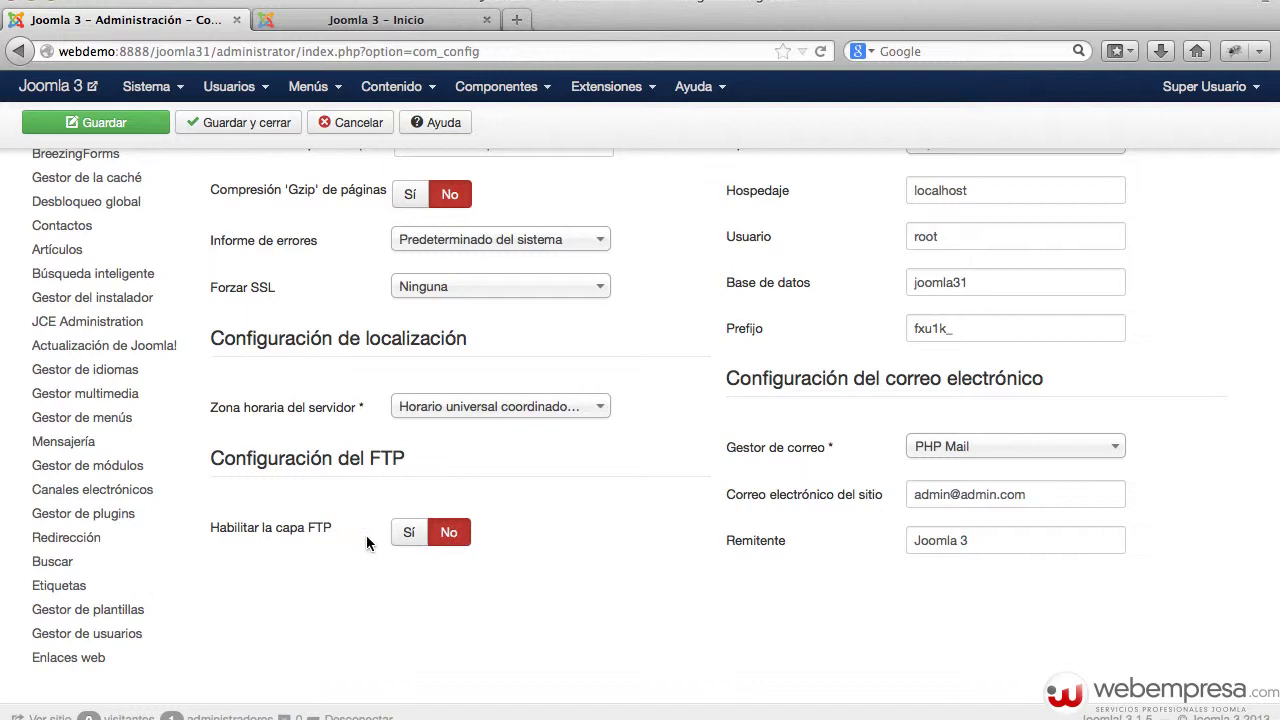
- Switch Habilitar la capa FTP to Sí to view its fields, then back to No
scroll(470, 535, down, 1)
click(409, 527)
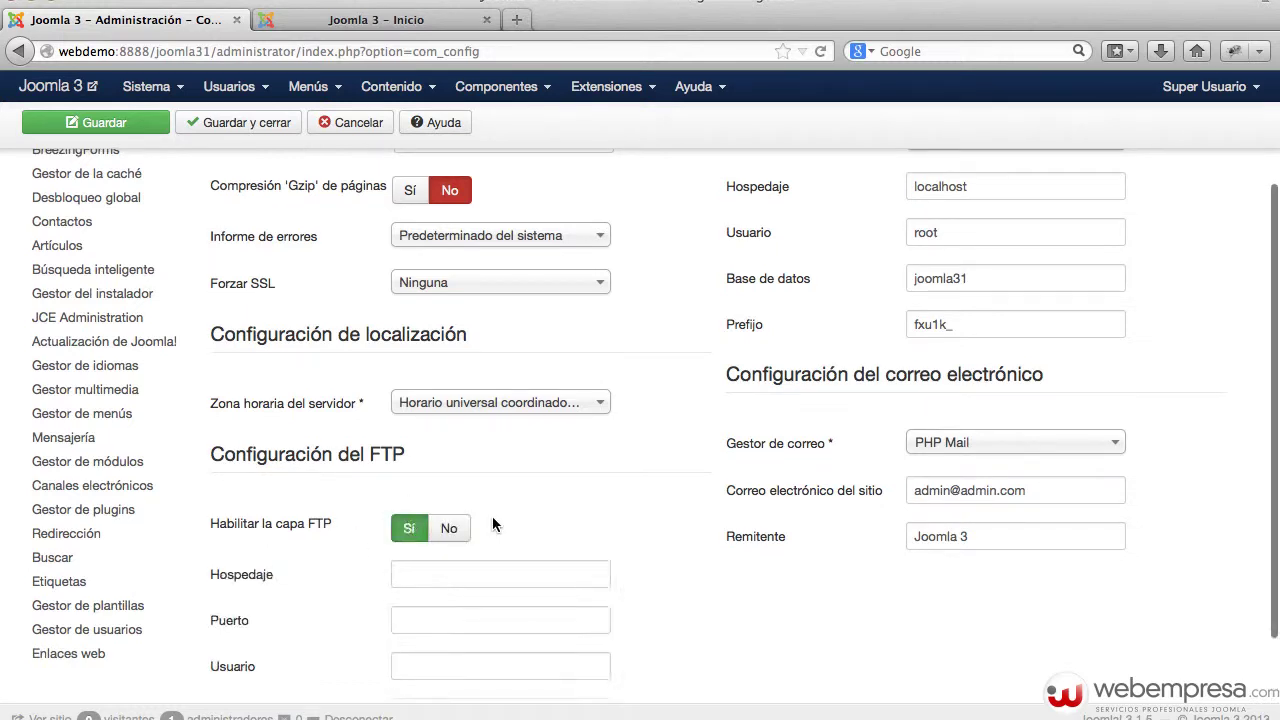
scroll(491, 520, down, 2)
scroll(449, 566, down, 1)
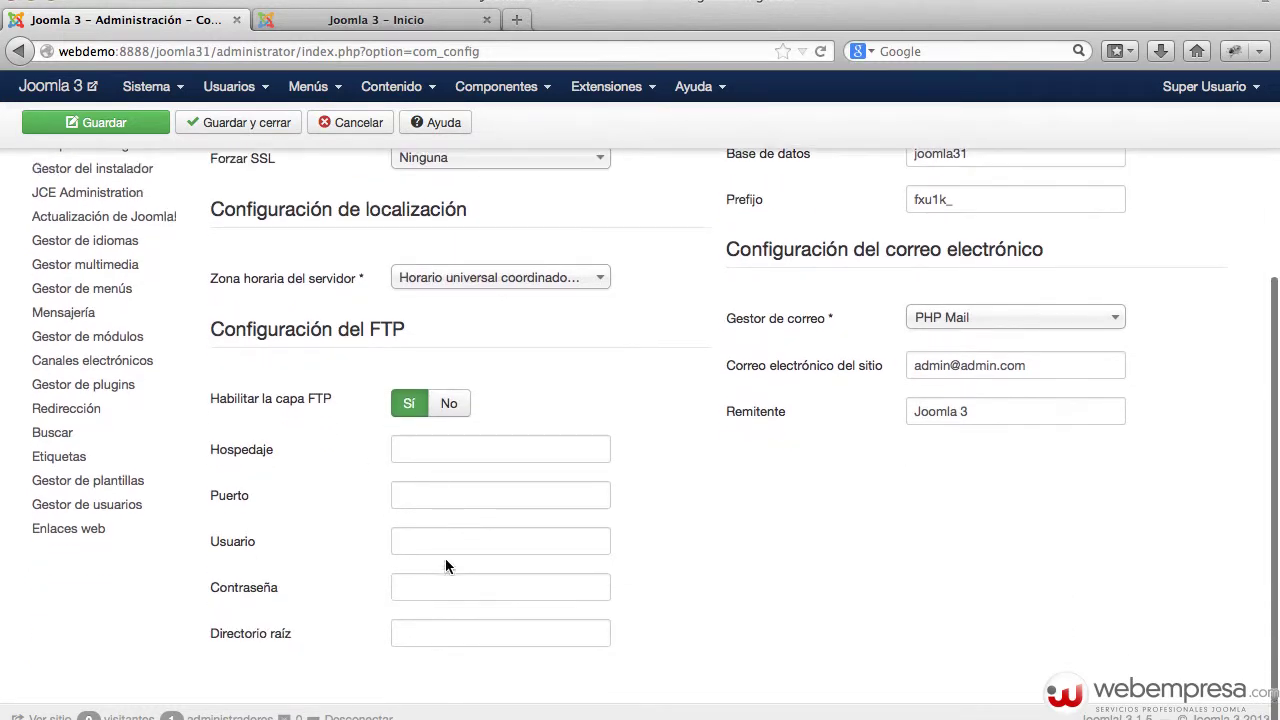
click(443, 406)
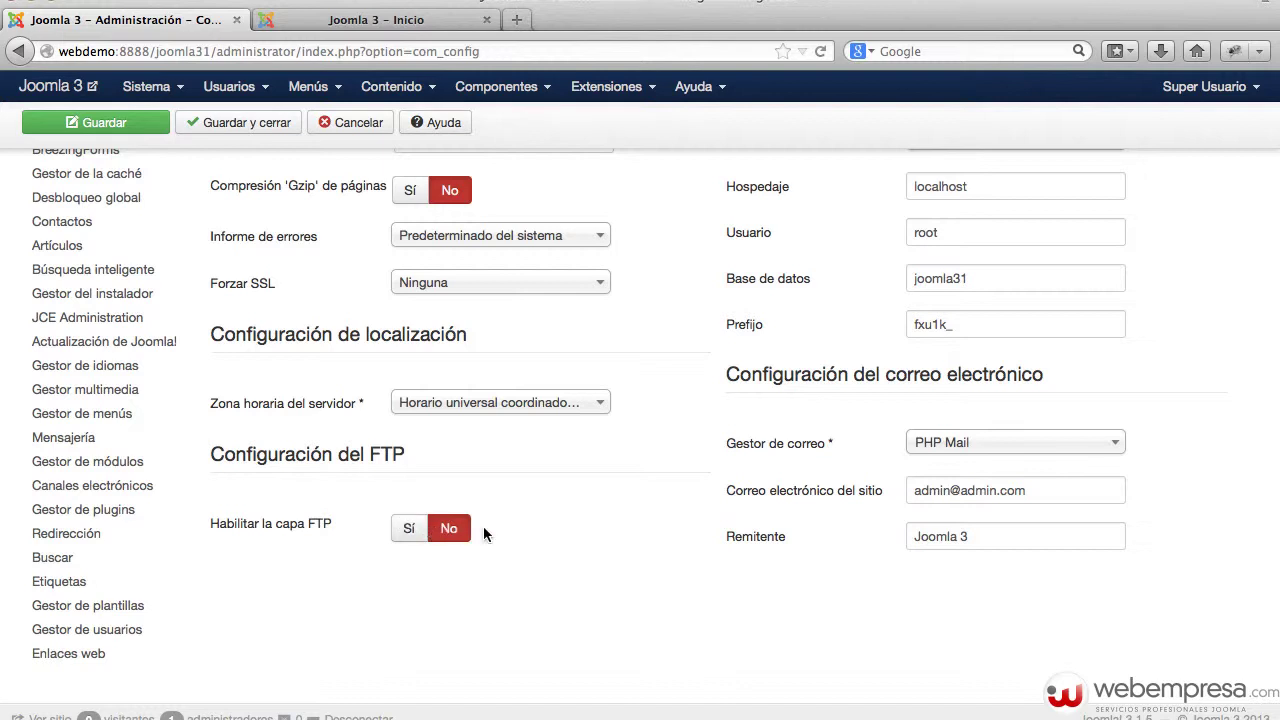
scroll(473, 523, up, 3)
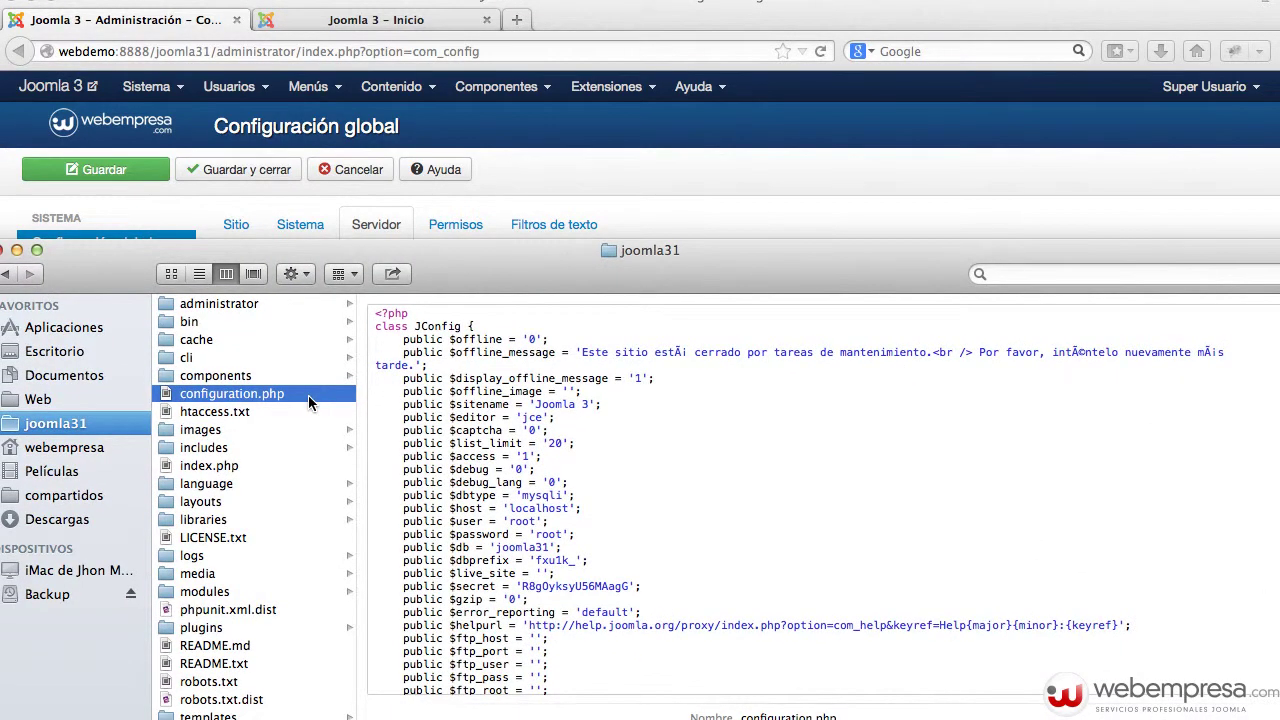
- Open configuration.php in Sublime Text and close the Finder window
double_click(308, 395)
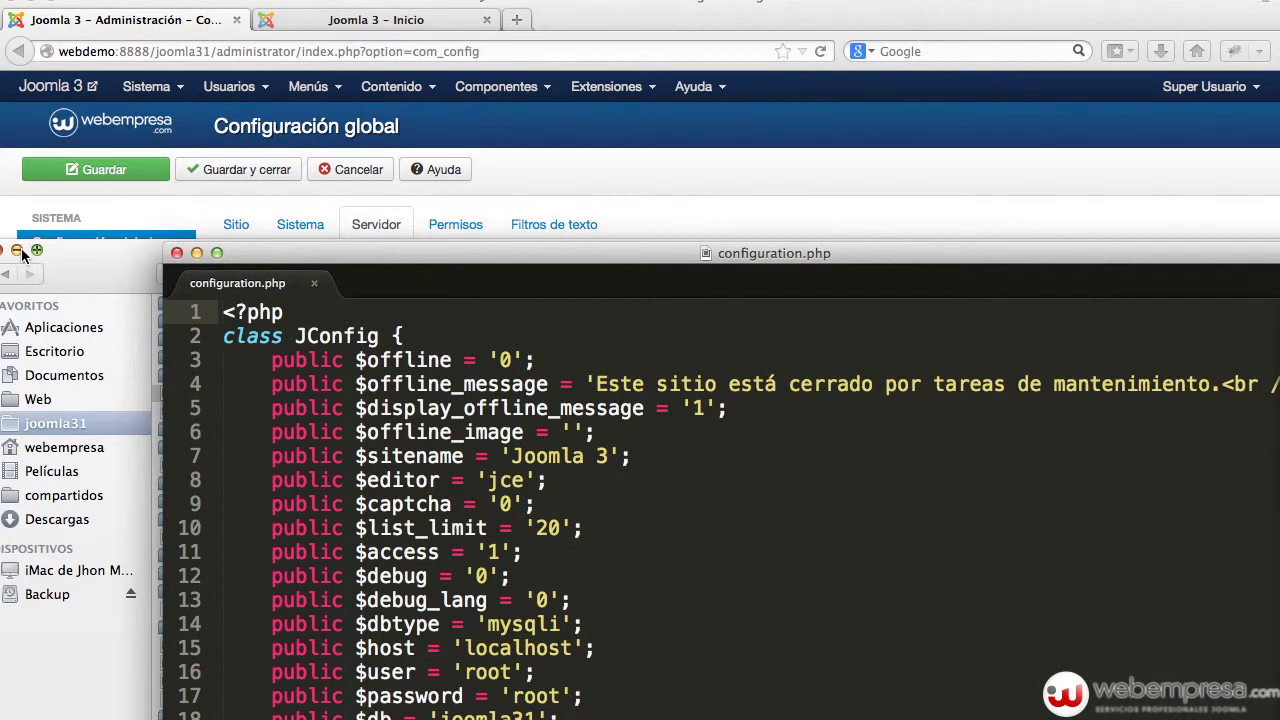
click(16, 250)
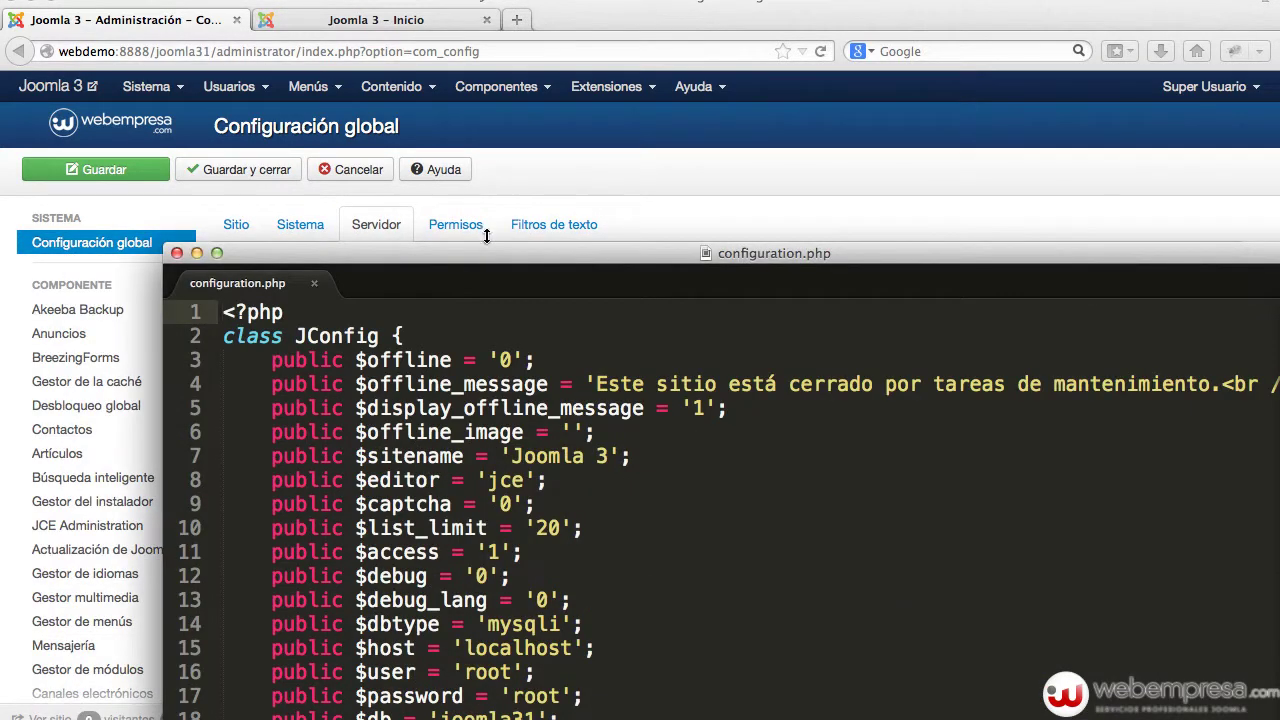
drag(487, 262, 415, 58)
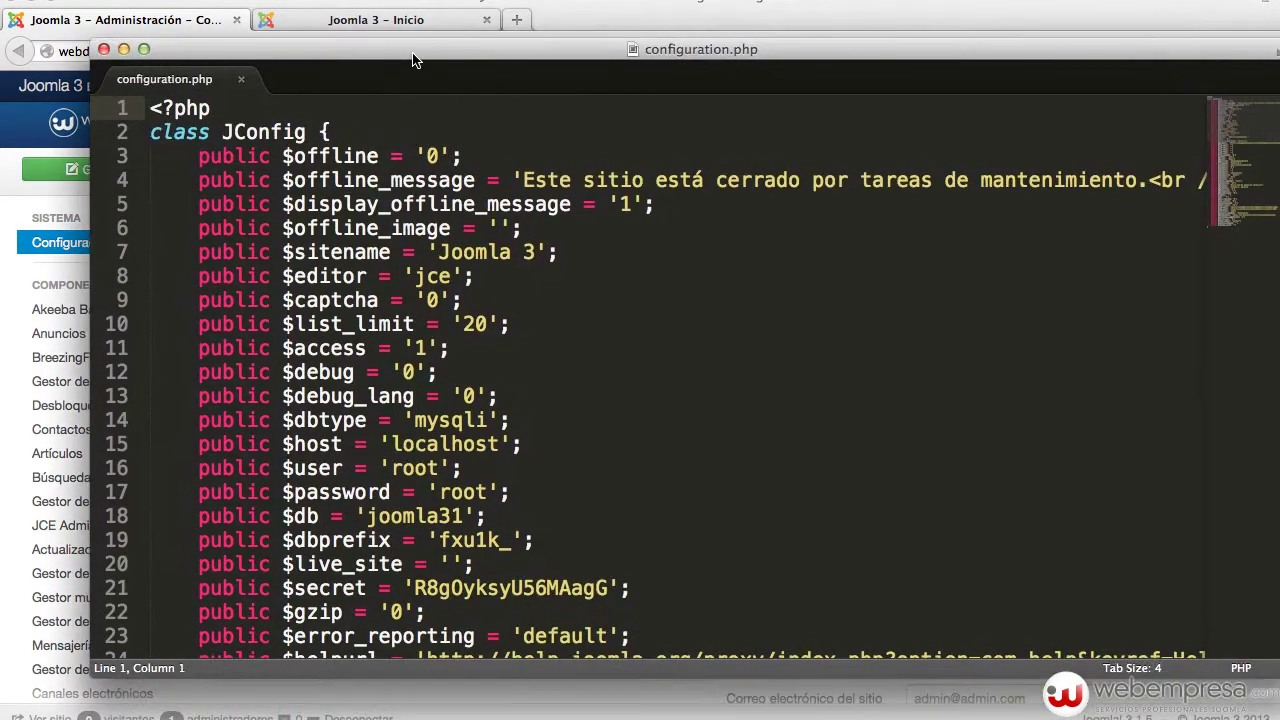
- Review the dbtype, host, user, password and db lines, then return to Firefox
double_click(327, 418)
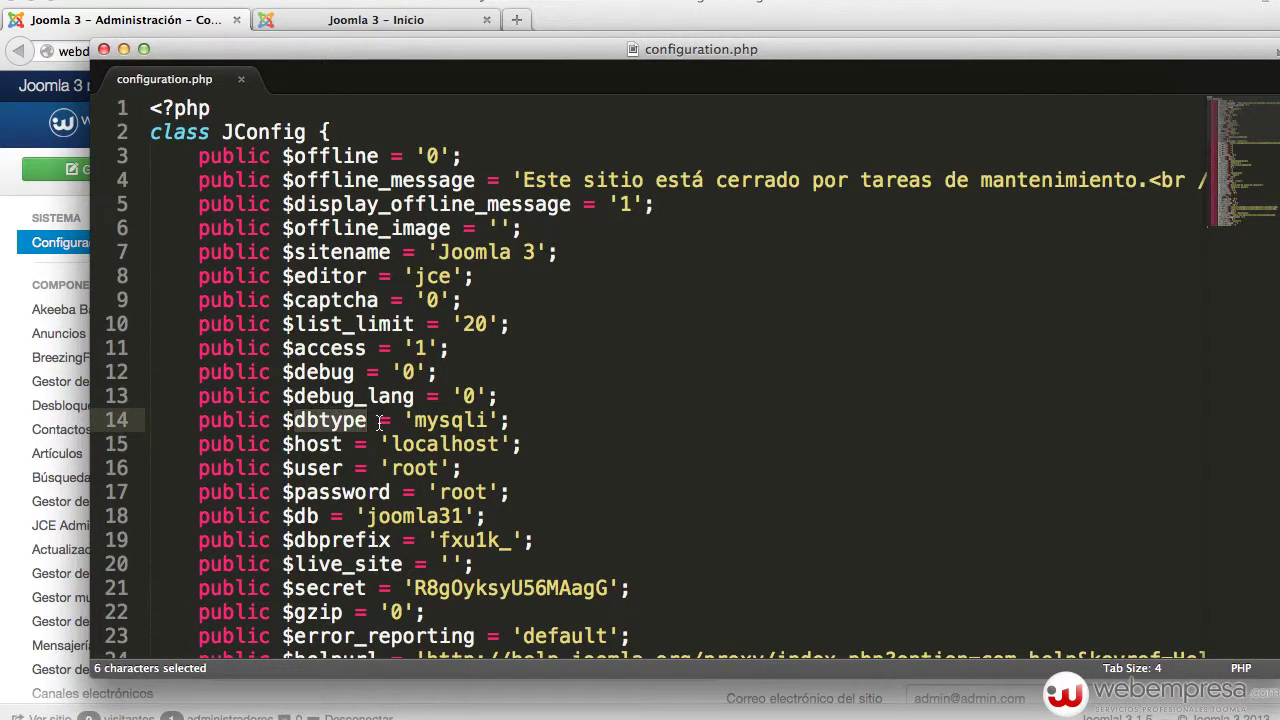
double_click(330, 444)
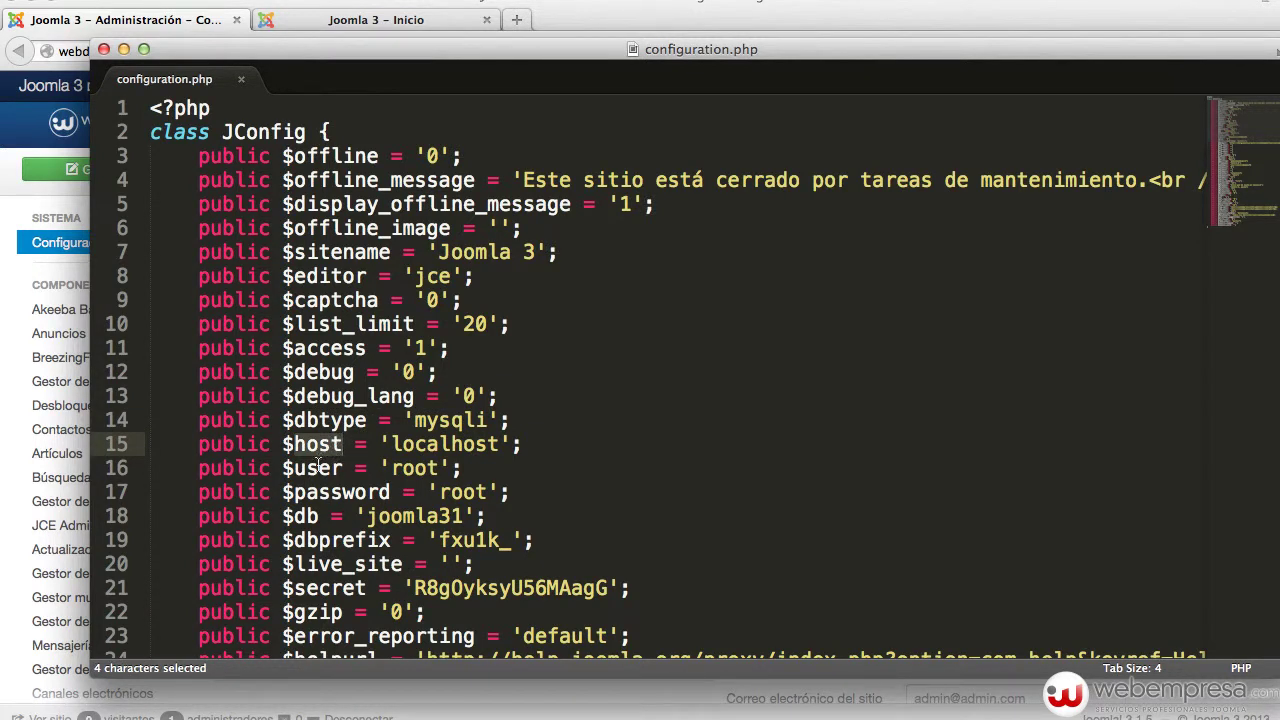
double_click(318, 468)
double_click(337, 491)
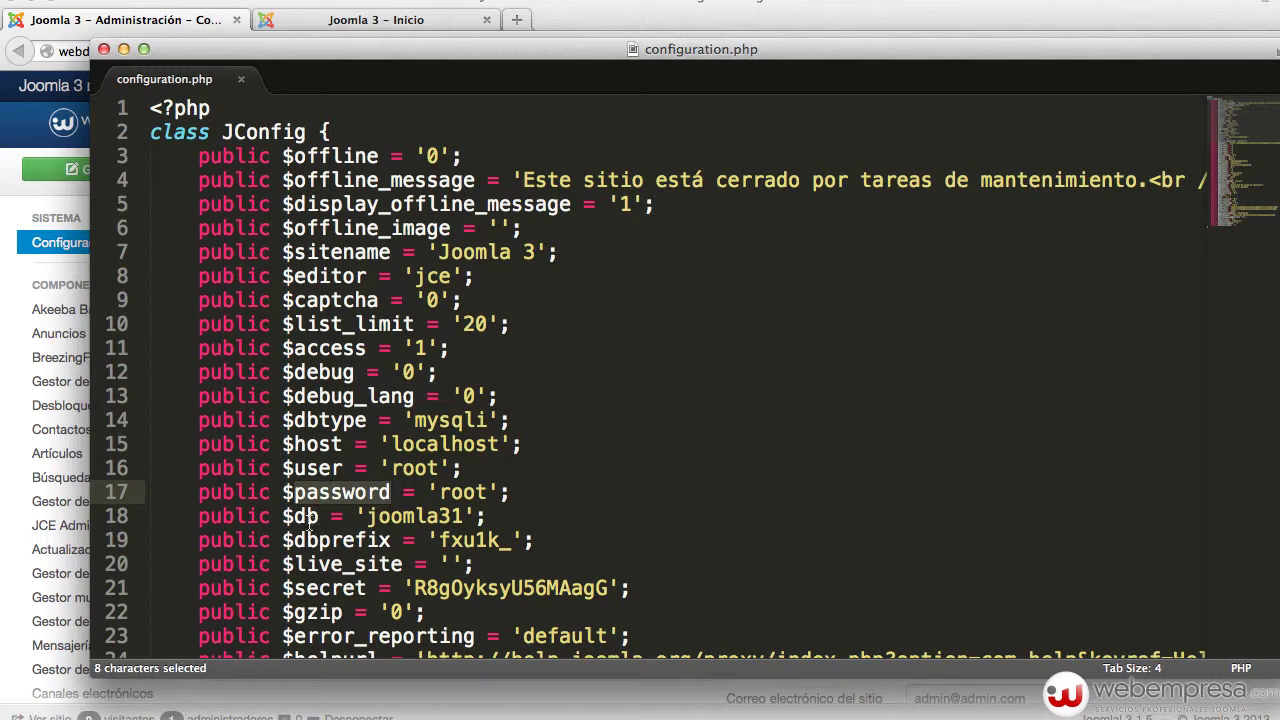
double_click(309, 518)
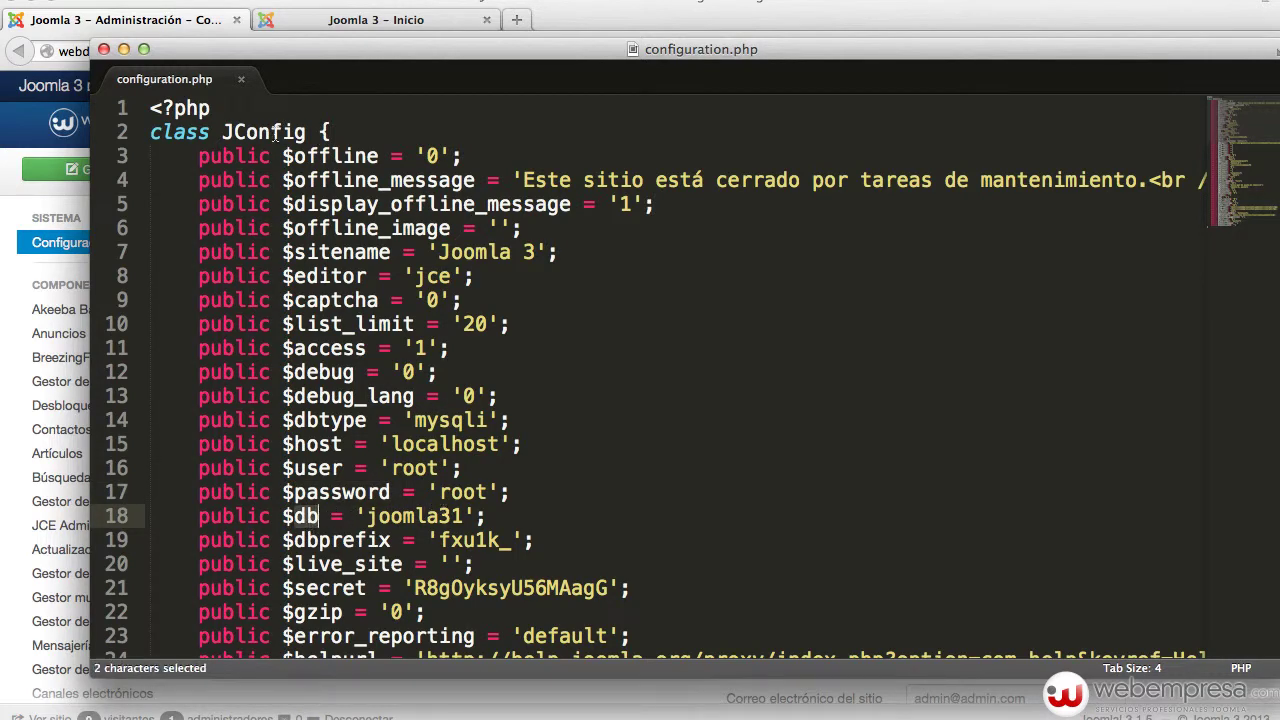
drag(316, 48, 527, 718)
click(686, 510)
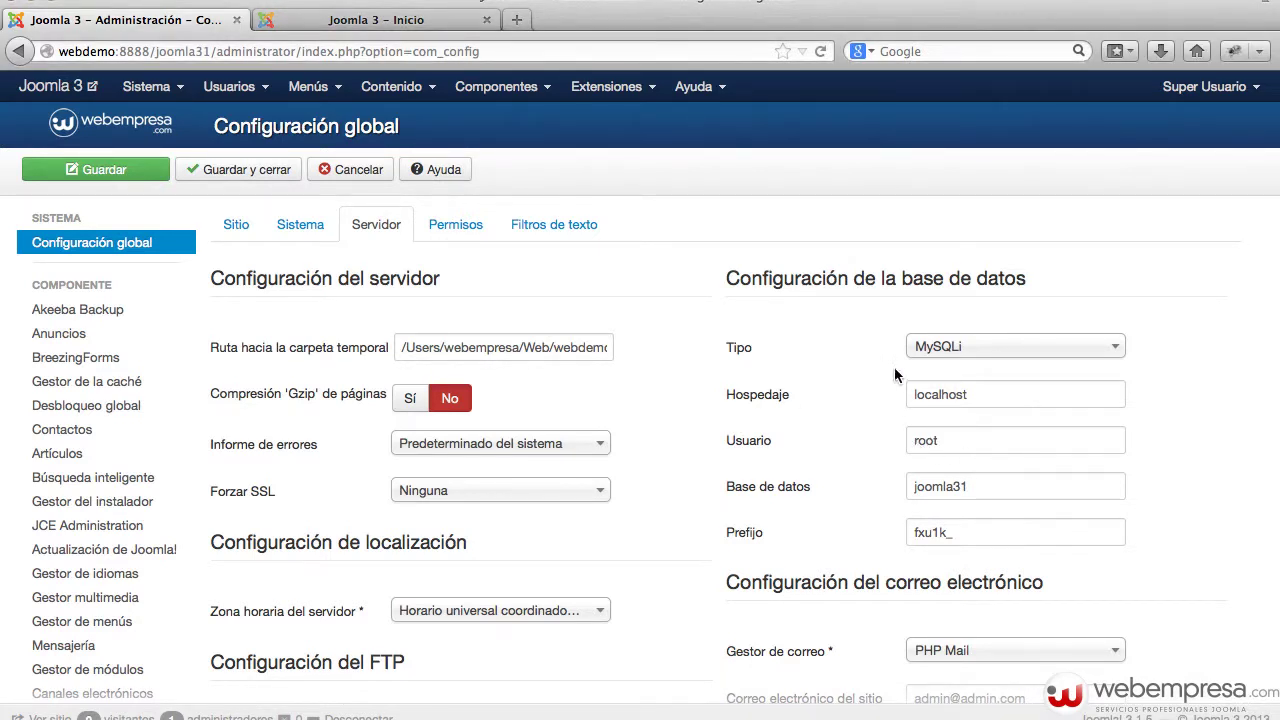
drag(1006, 398, 912, 387)
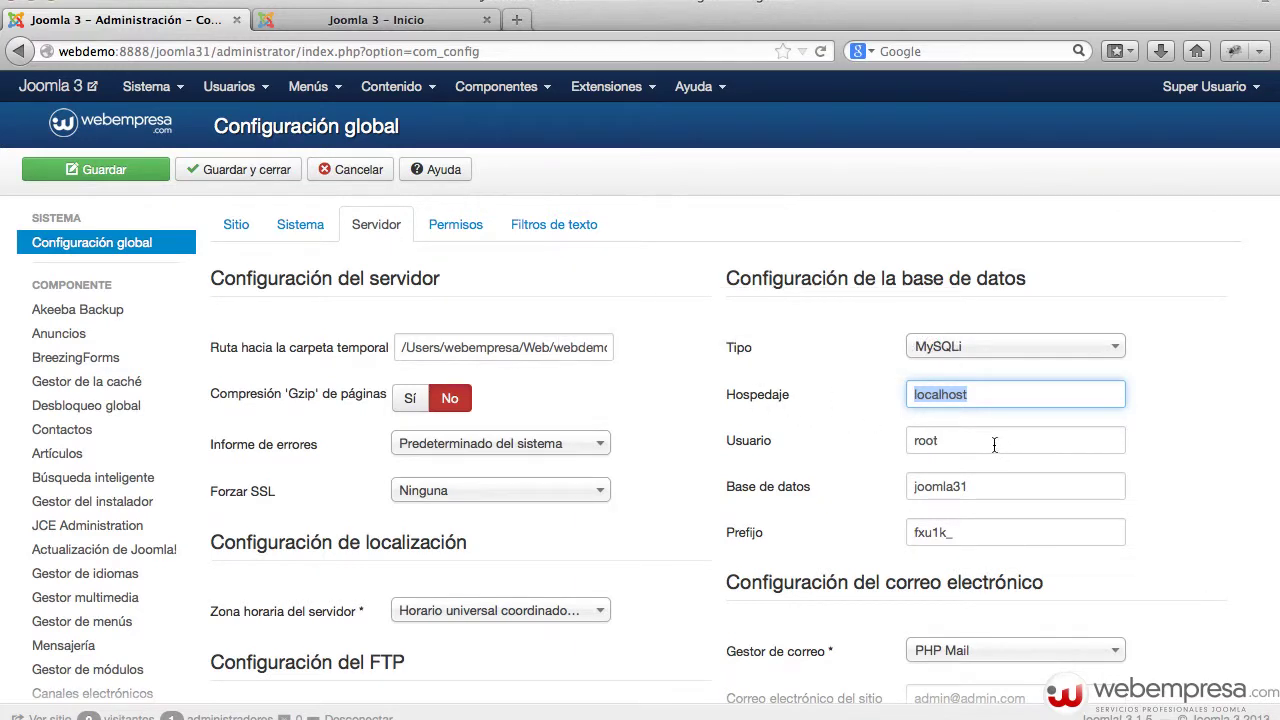
click(990, 396)
click(949, 444)
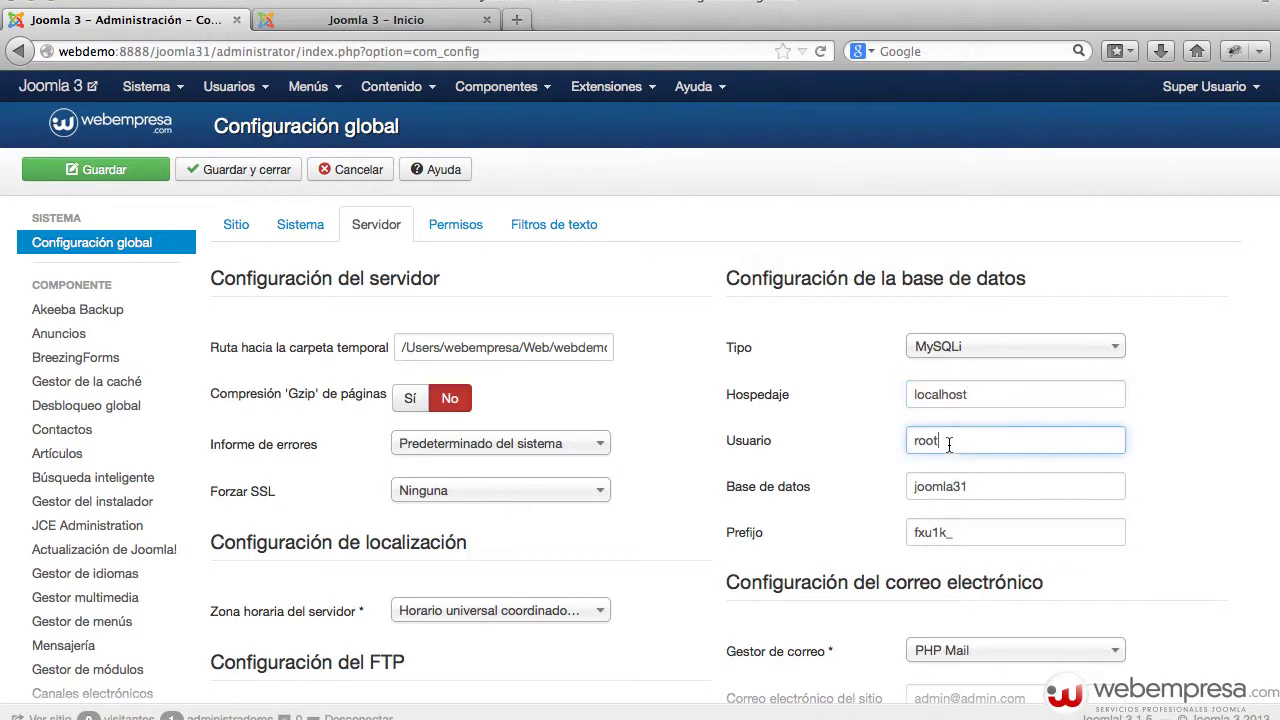
drag(949, 444, 800, 436)
drag(978, 486, 826, 477)
click(879, 336)
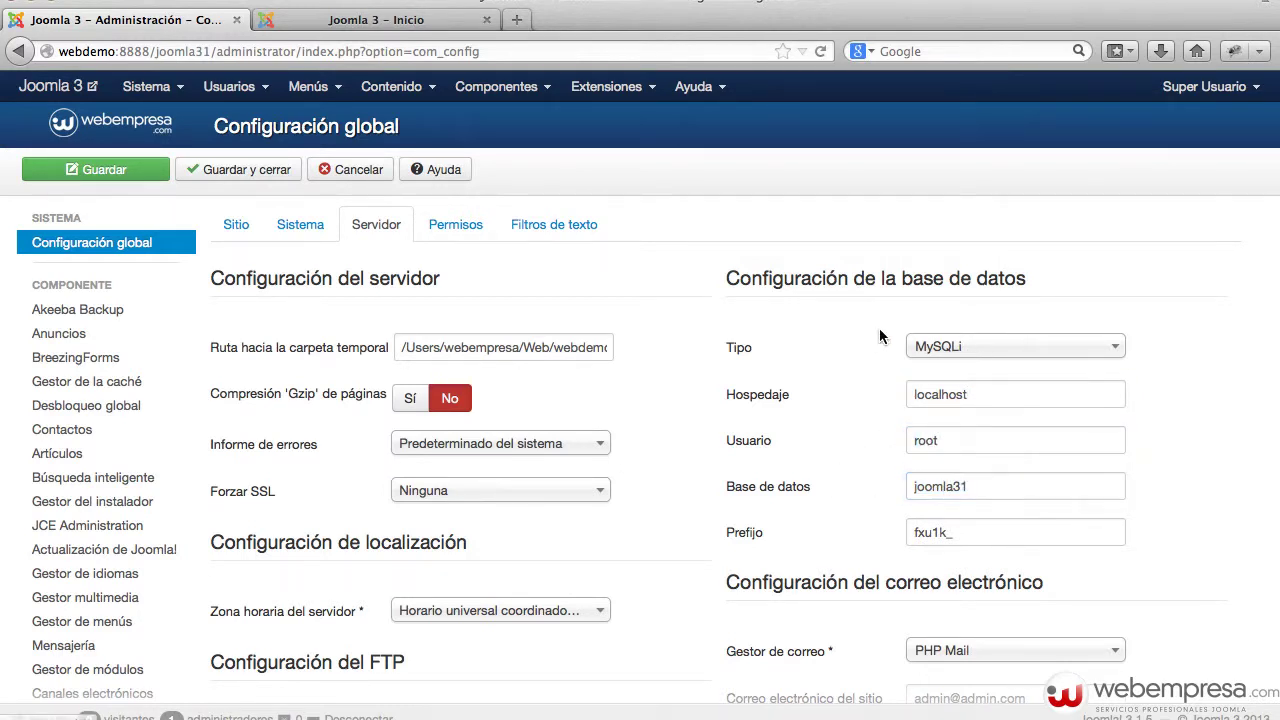
click(932, 347)
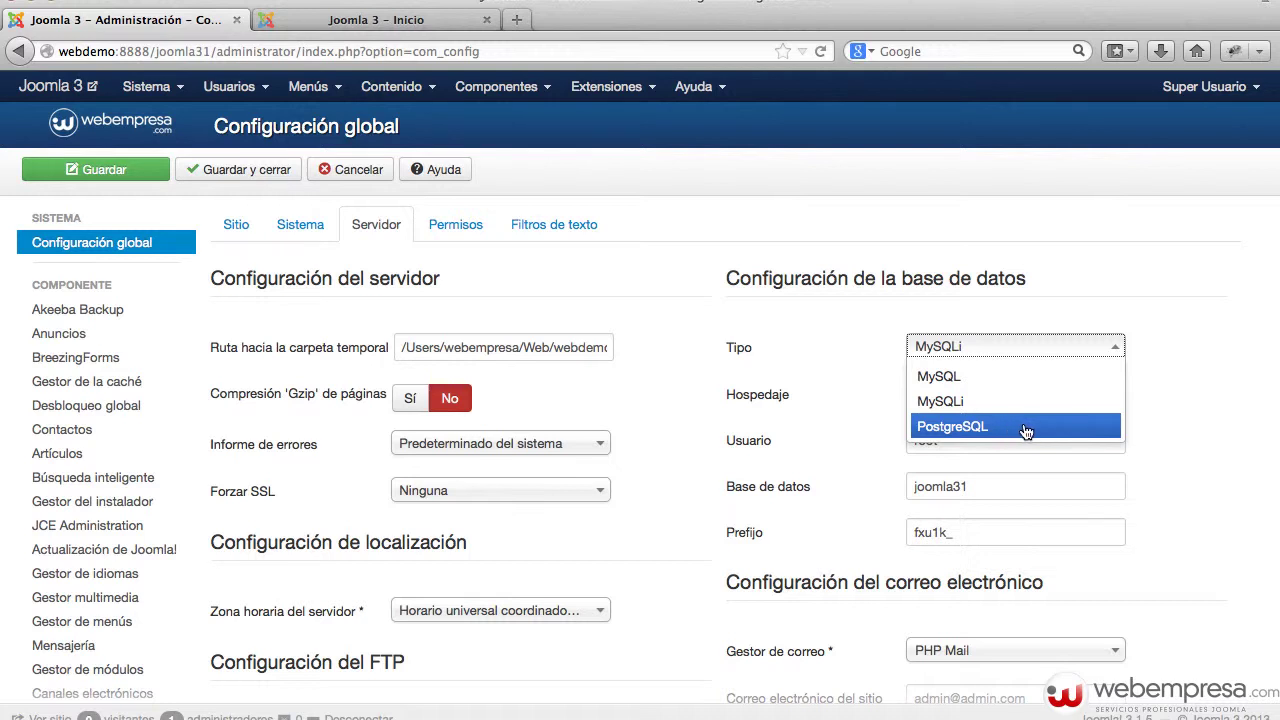
click(1203, 419)
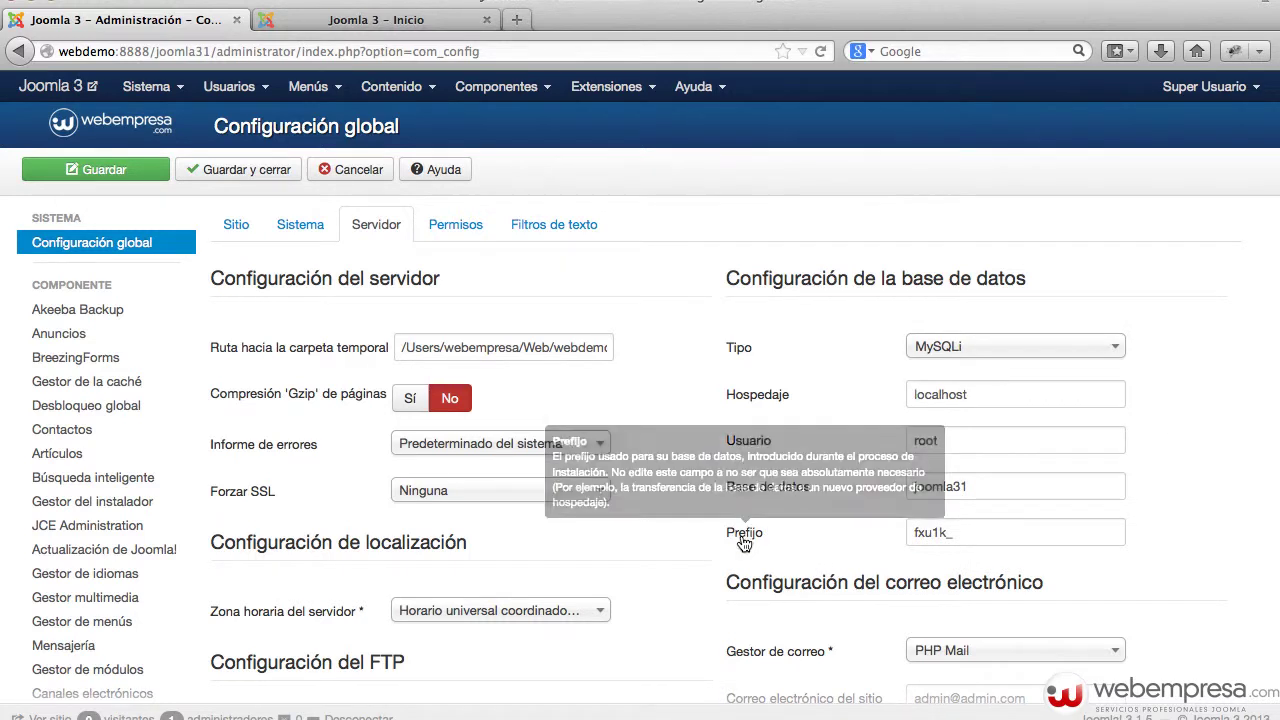
drag(975, 536, 882, 531)
click(1232, 560)
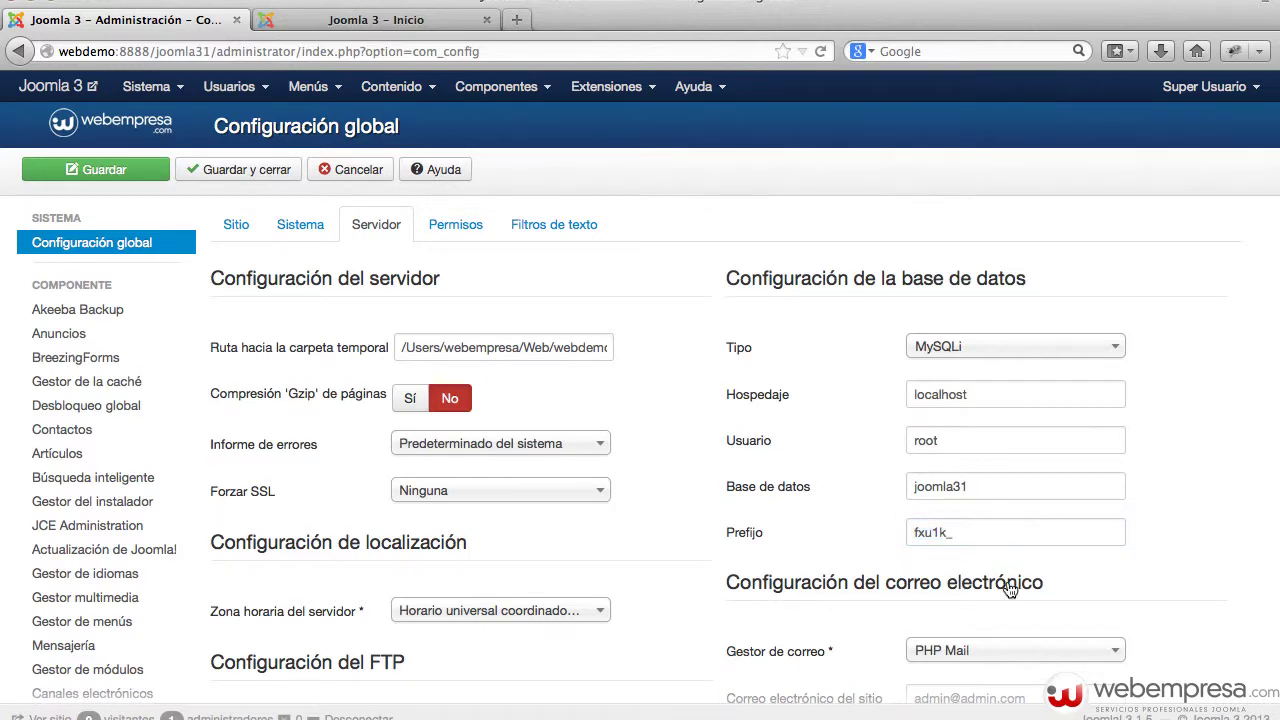
key(super+Tab)
drag(668, 402, 711, 322)
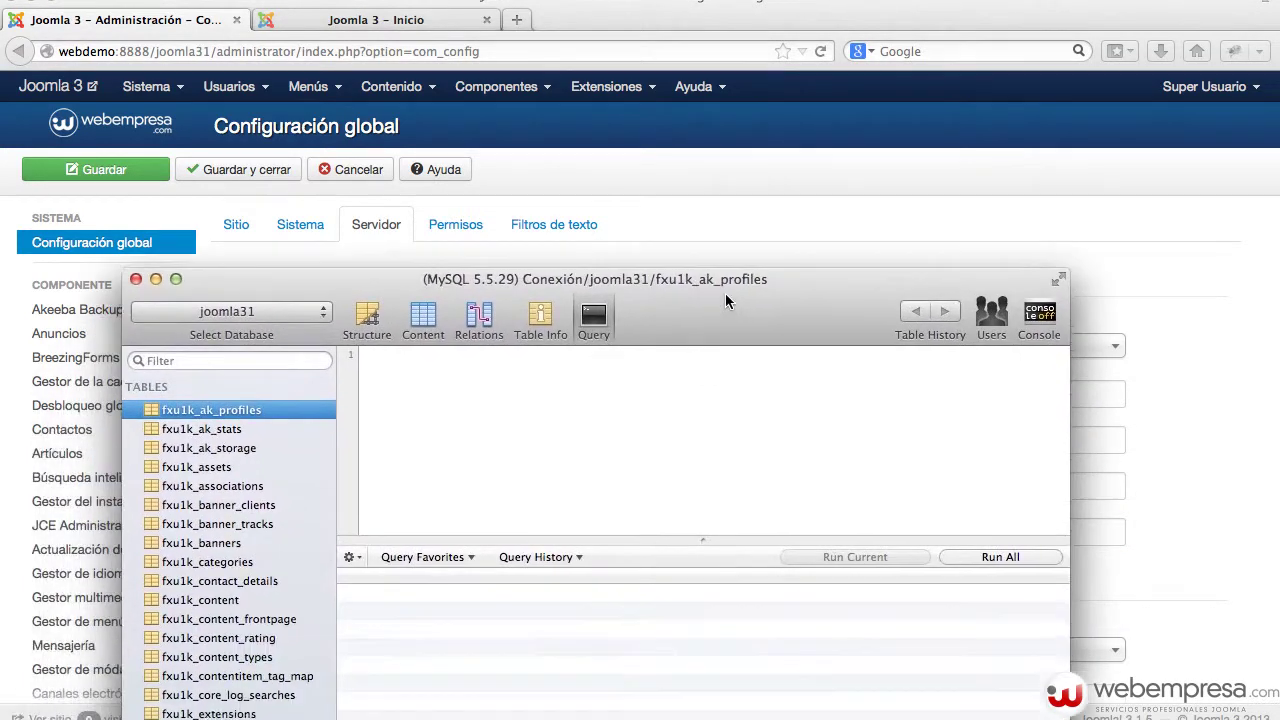
scroll(213, 492, down, 2)
scroll(213, 492, down, 2)
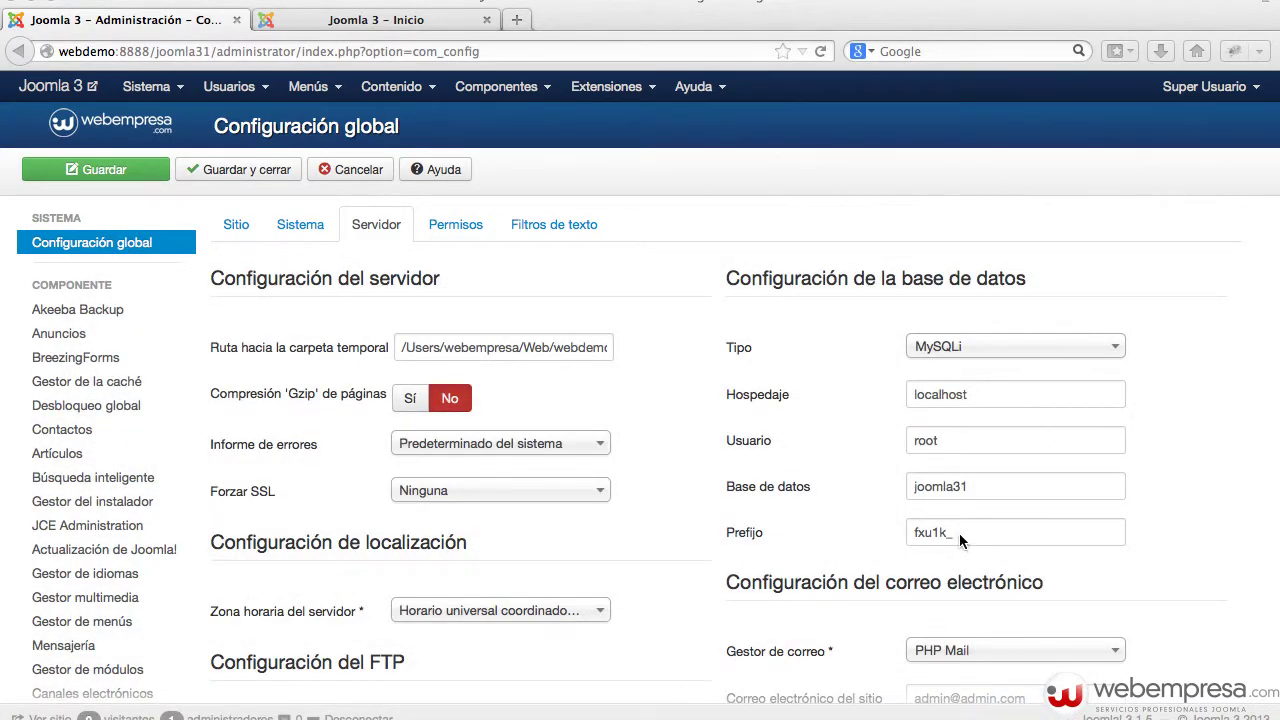
- Save the configuration with the Prefijo field value, resulting in an Application Instantiation Error
drag(958, 533, 851, 532)
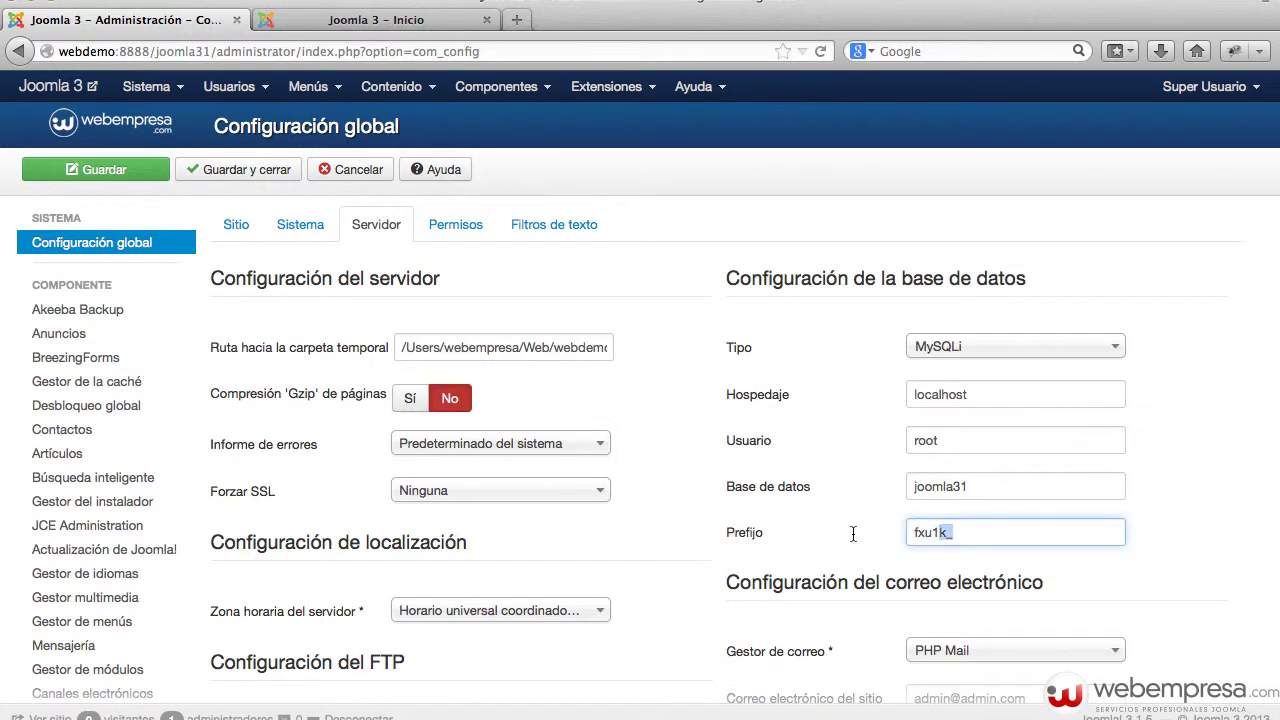
click(942, 537)
click(116, 170)
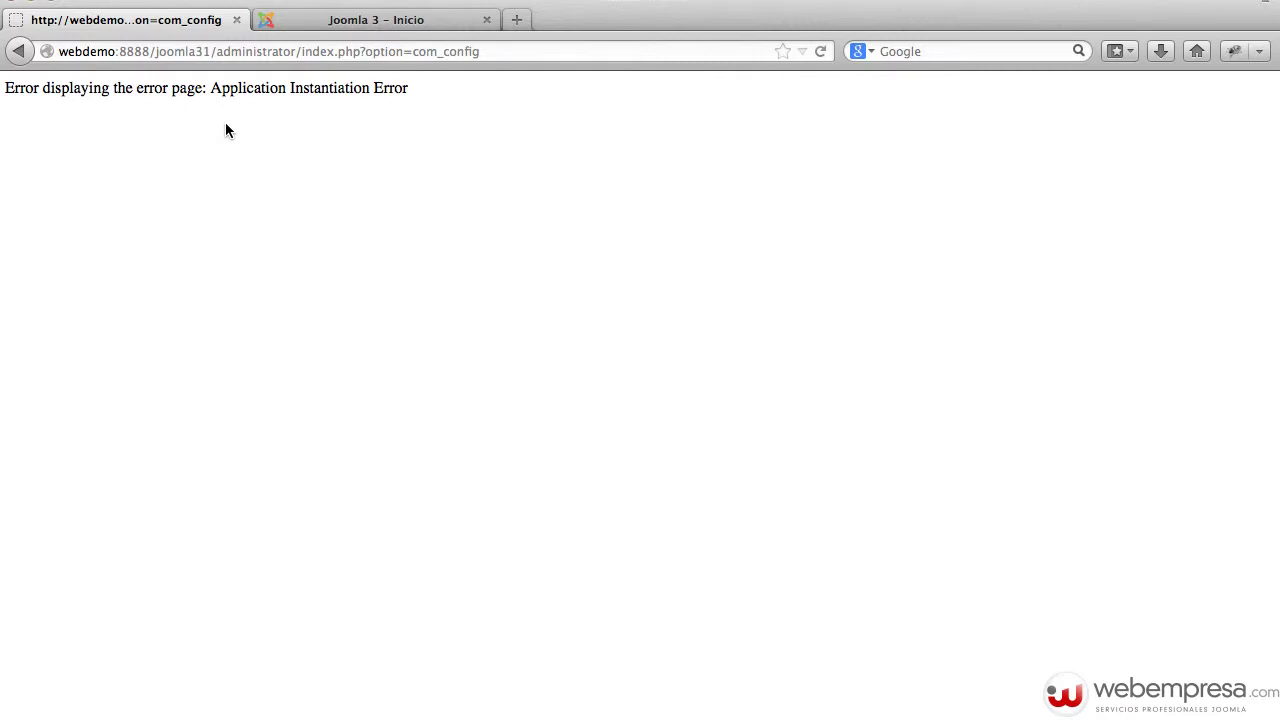
key(super+Tab)
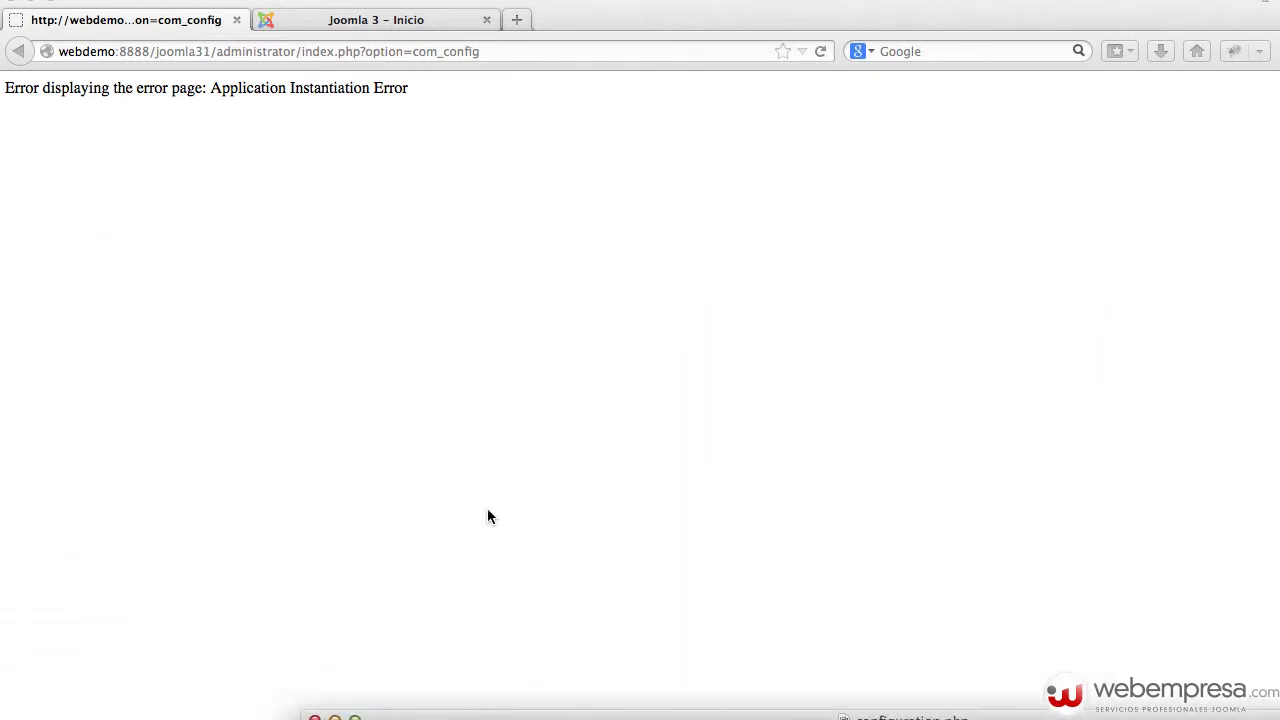
- Correct $dbprefix from 'fxu1S_' to 'fxu1k_' in configuration.php, save, and reload the admin page
drag(380, 716, 370, 198)
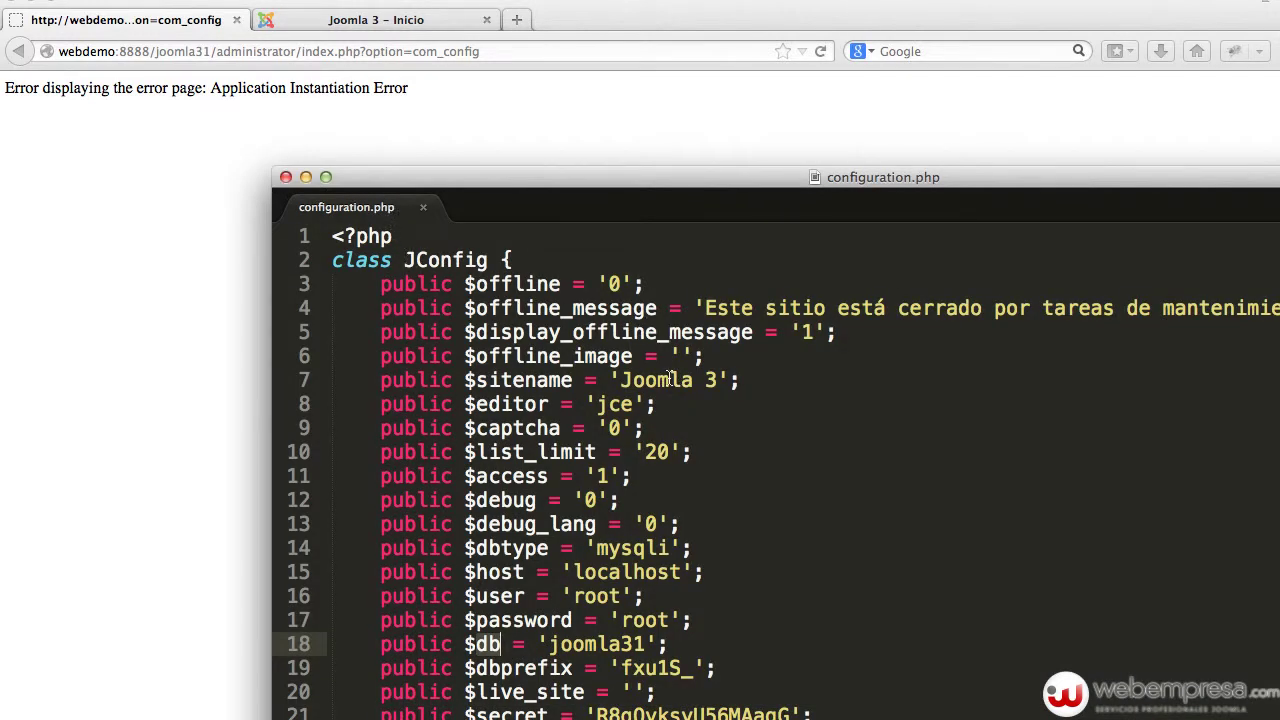
scroll(669, 378, down, 3)
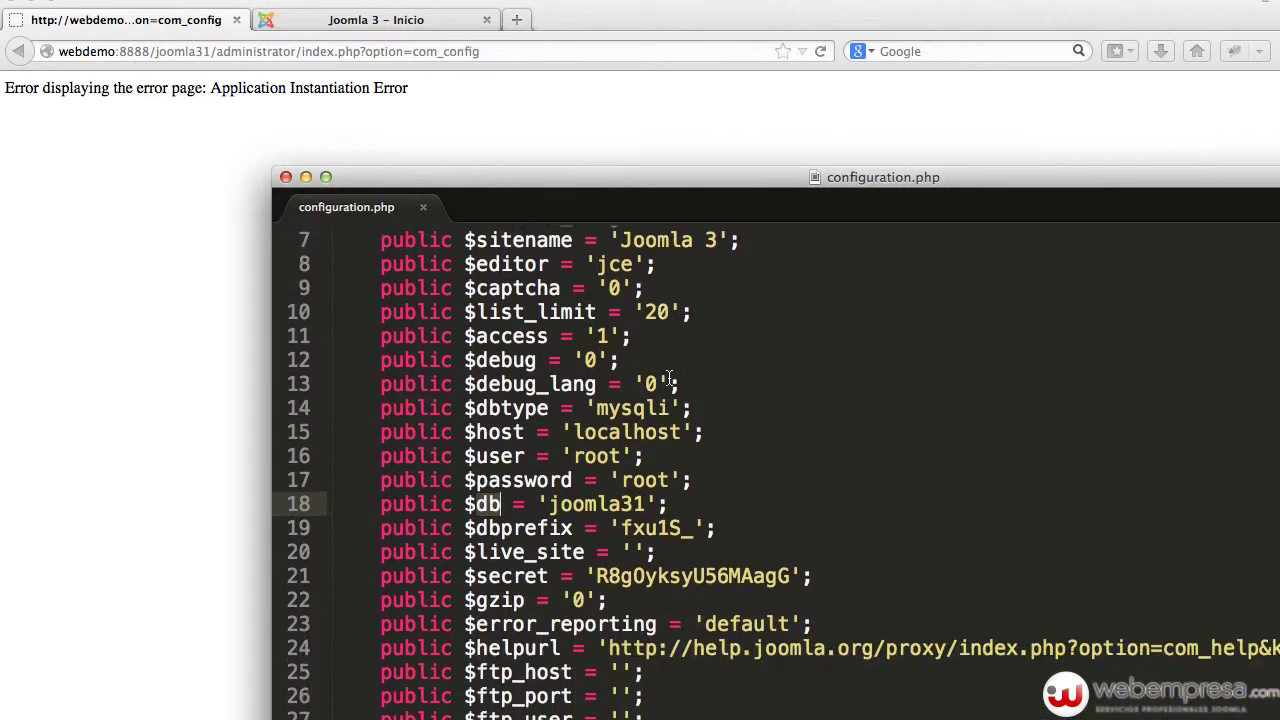
click(680, 528)
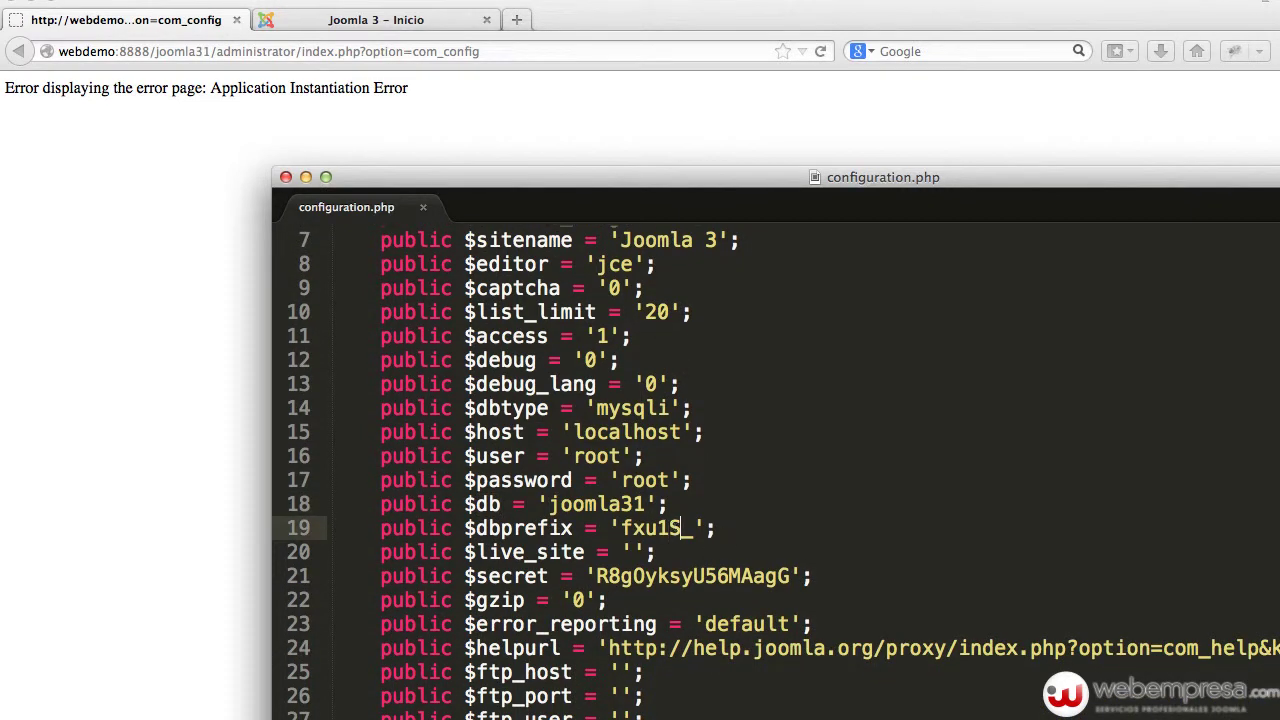
key(BackSpace)
text(k)
key(super+s)
double_click(601, 188)
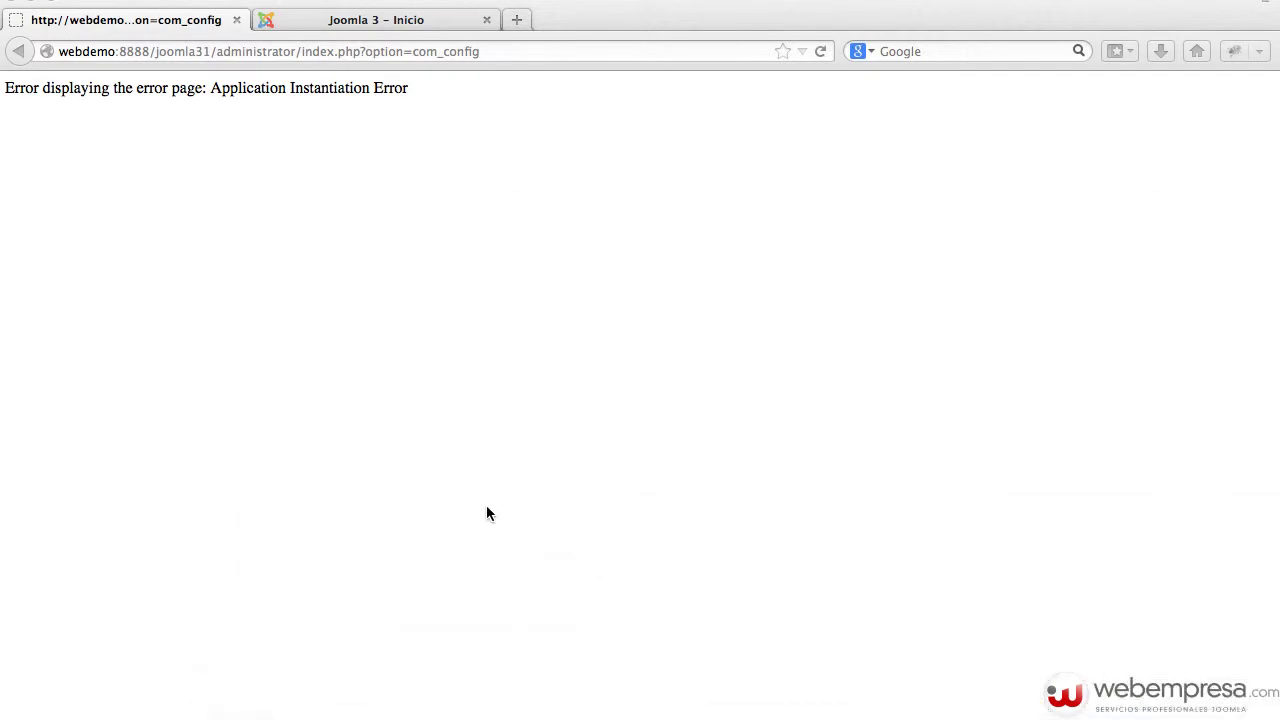
key(super+r)
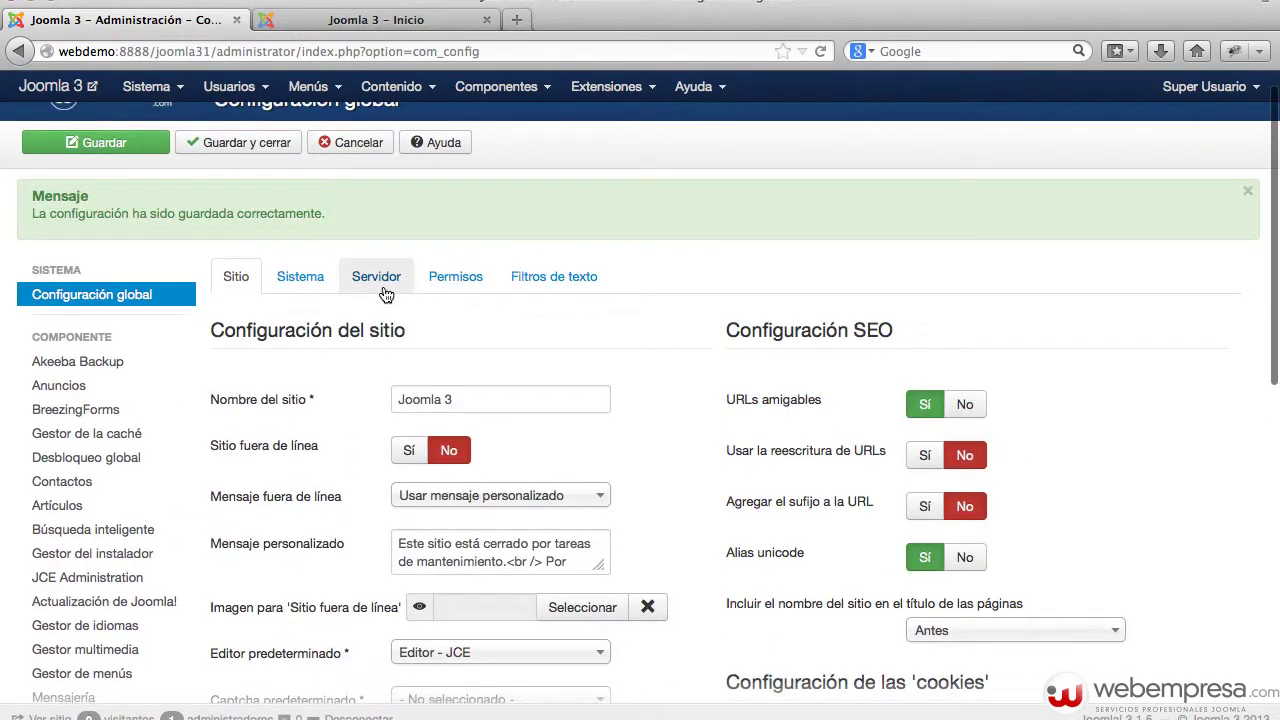
- Confirm the Servidor tab shows database prefix fxu1k_, then bring up the Gestor de correo list
click(379, 287)
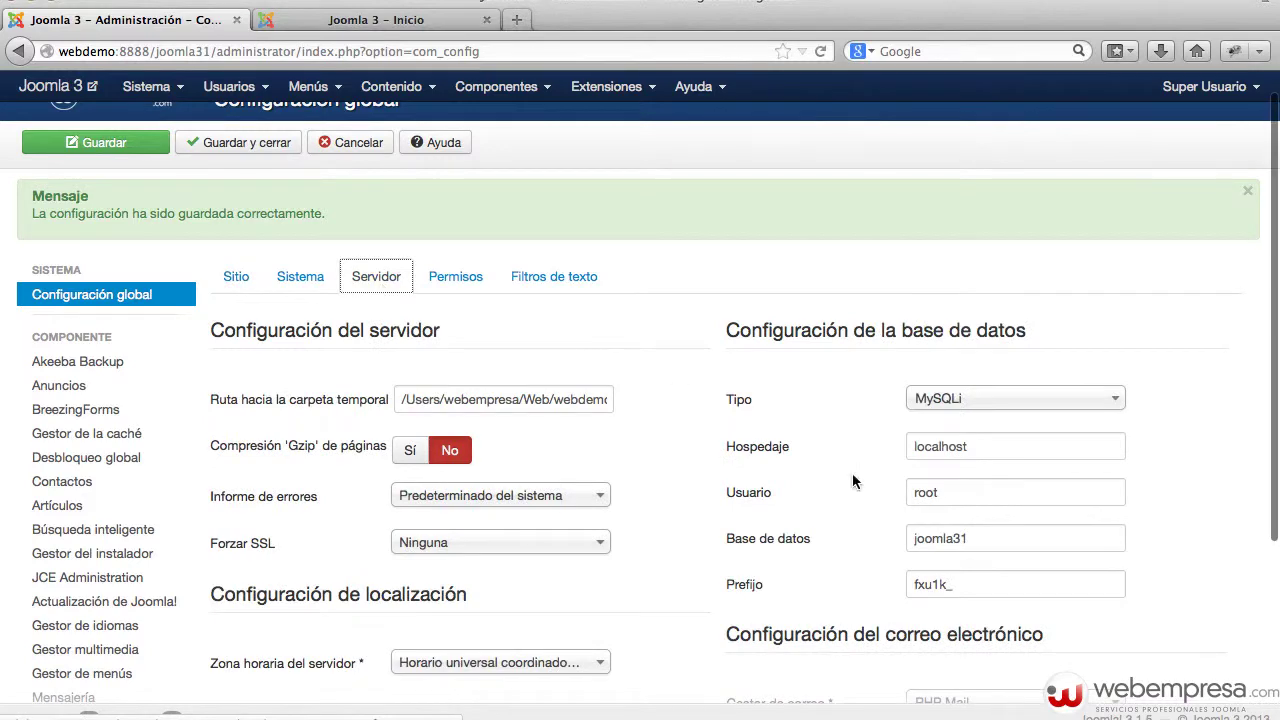
double_click(959, 583)
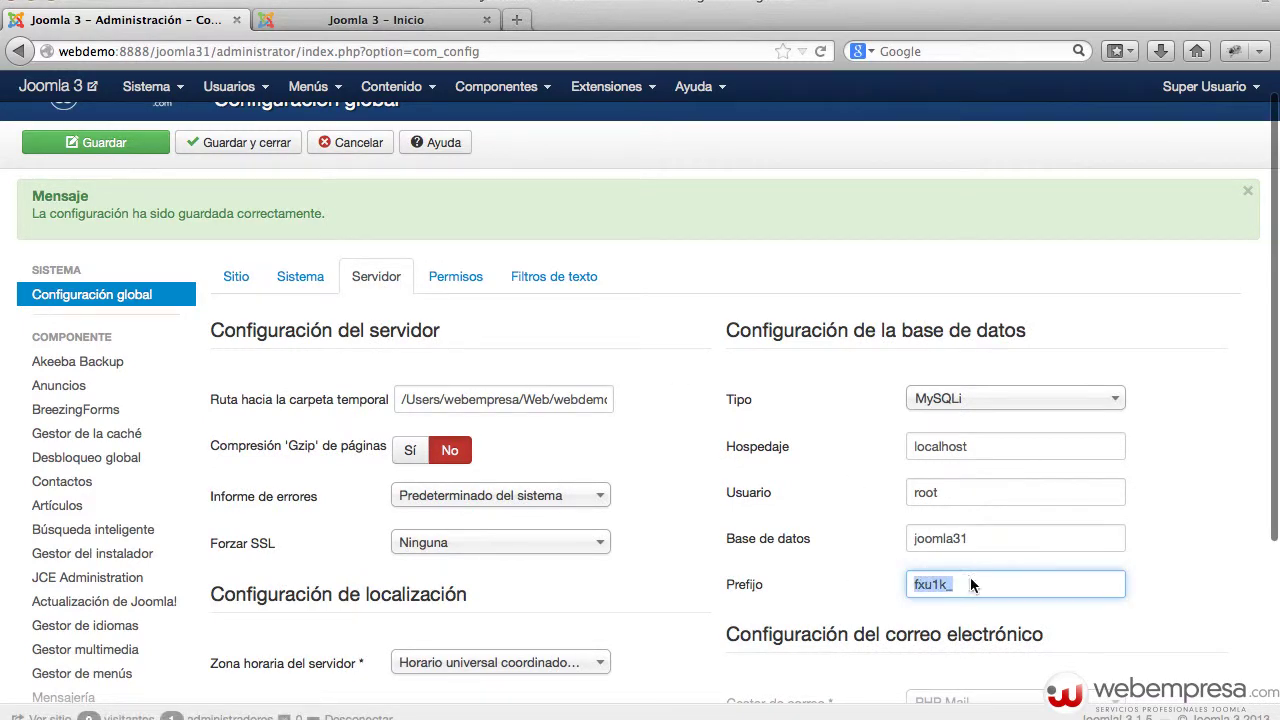
scroll(575, 510, down, 2)
scroll(575, 510, down, 2)
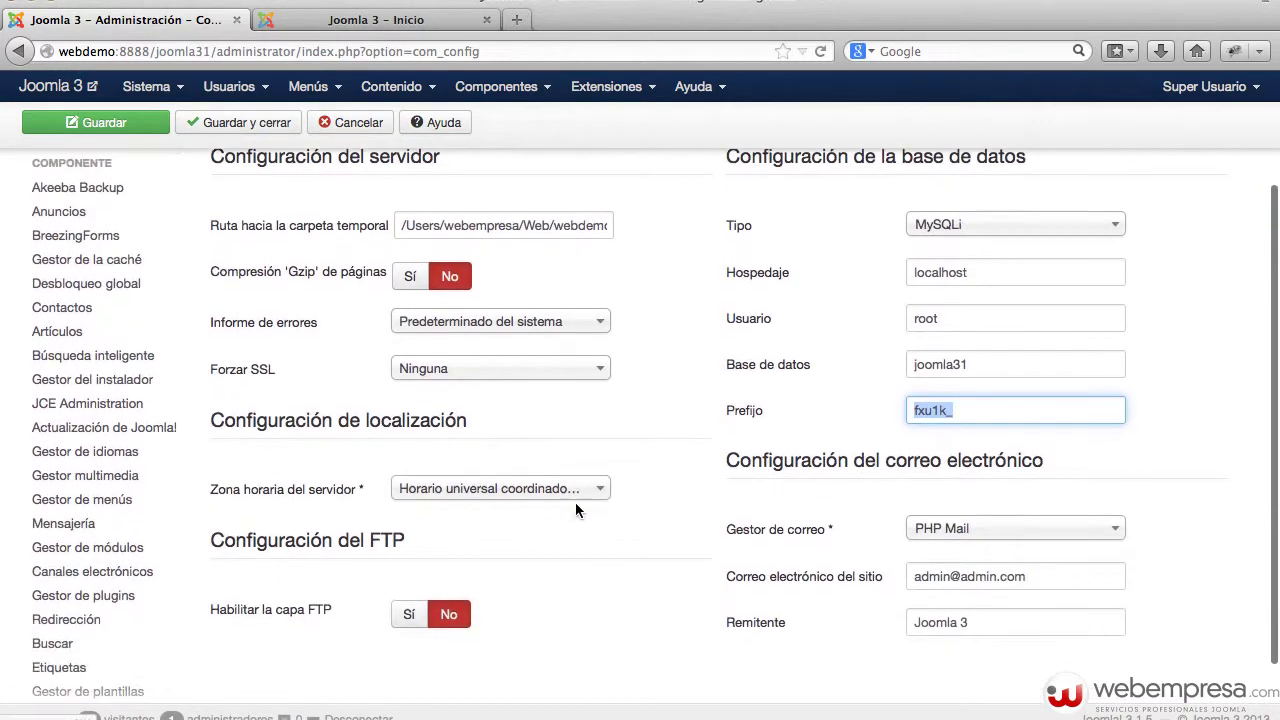
scroll(585, 508, down, 2)
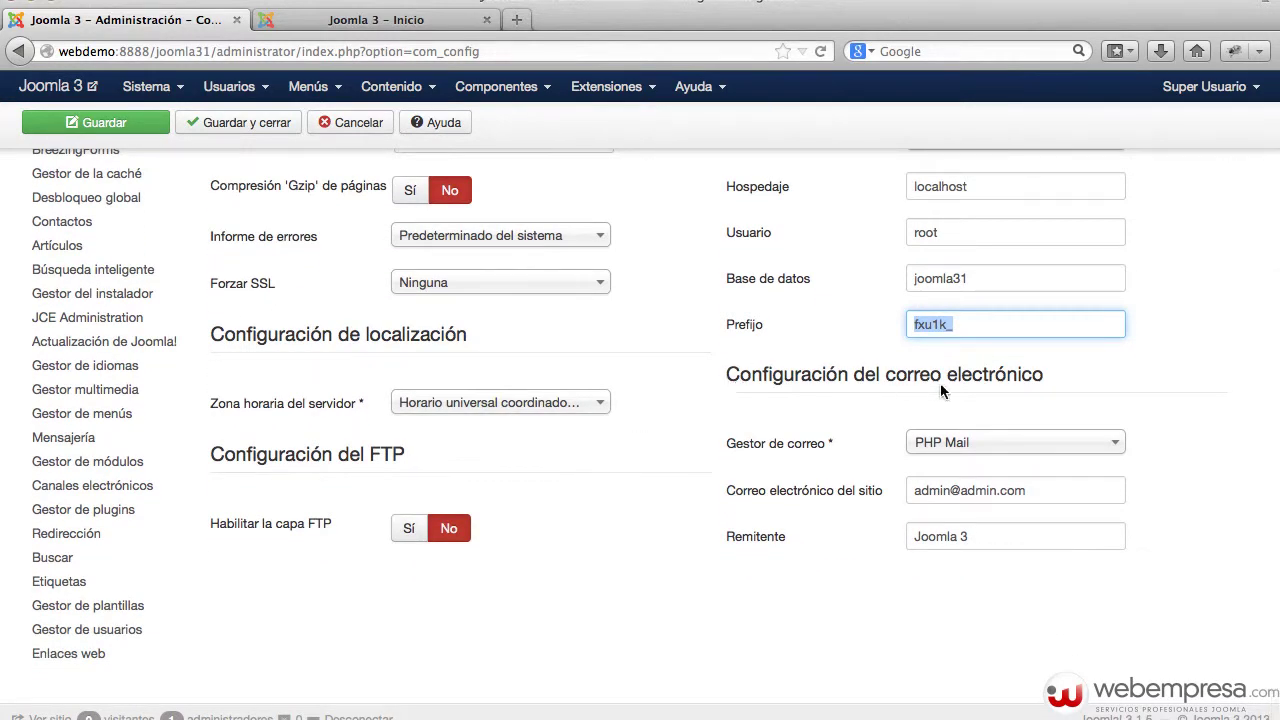
click(1094, 382)
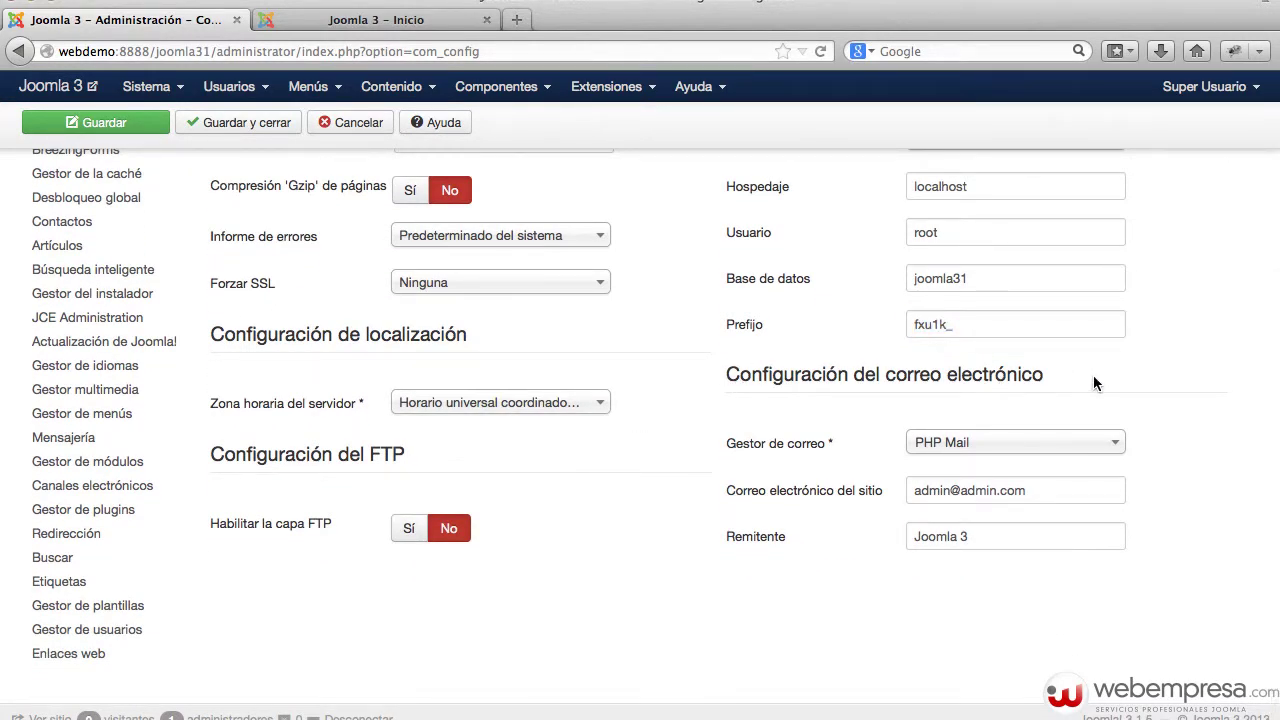
click(1056, 444)
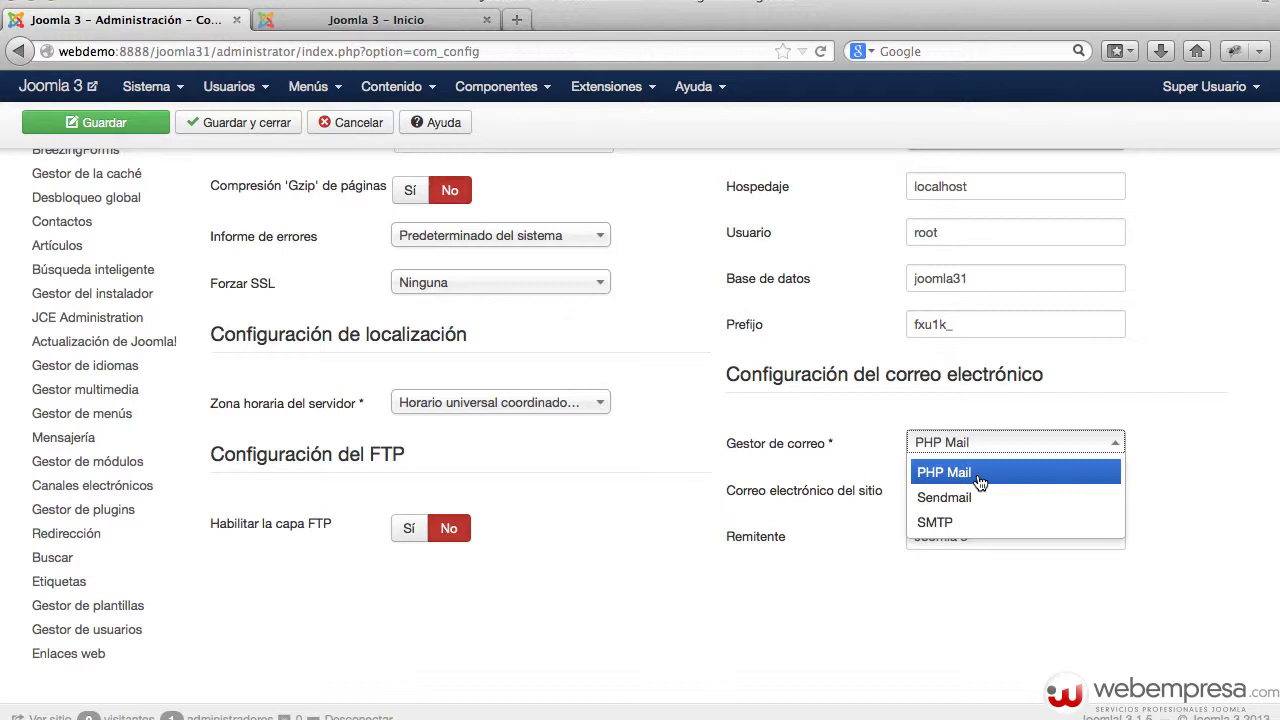
- Keep PHP Mail and review the site e-mail address and sender name 'Joomla 3'
click(1222, 462)
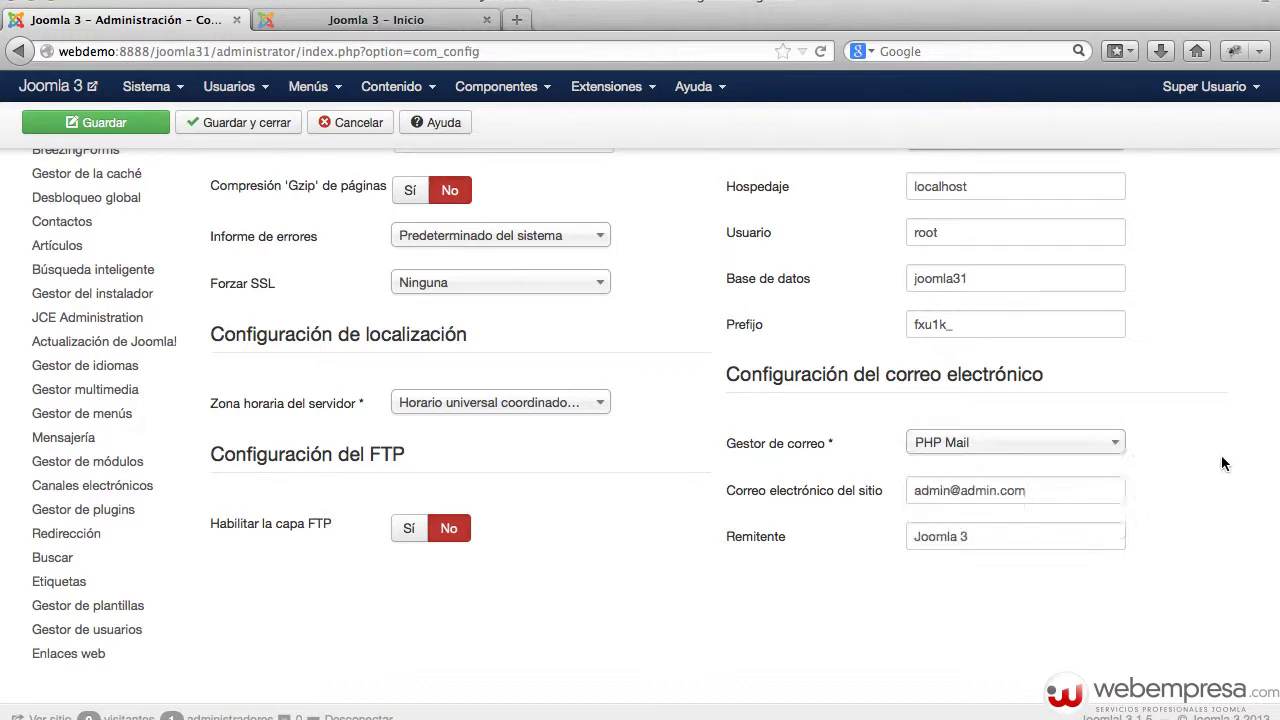
mouse_move(768, 493)
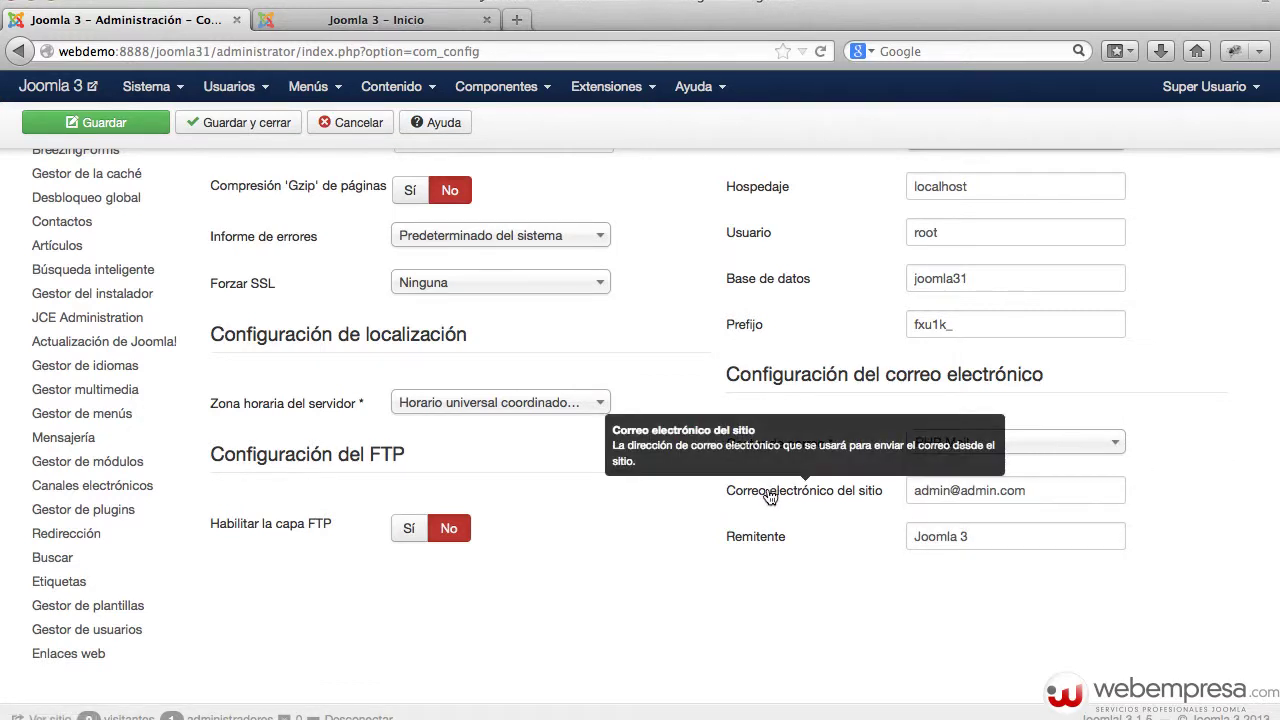
triple_click(1037, 492)
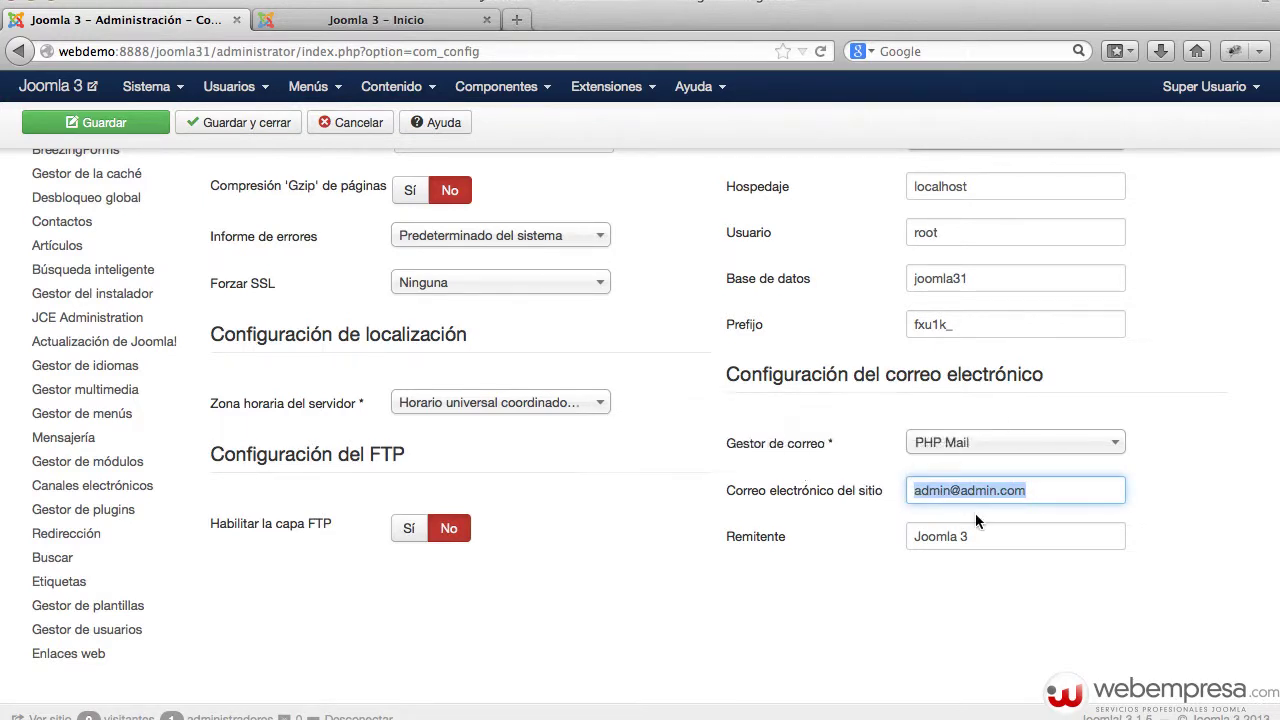
triple_click(983, 539)
click(975, 577)
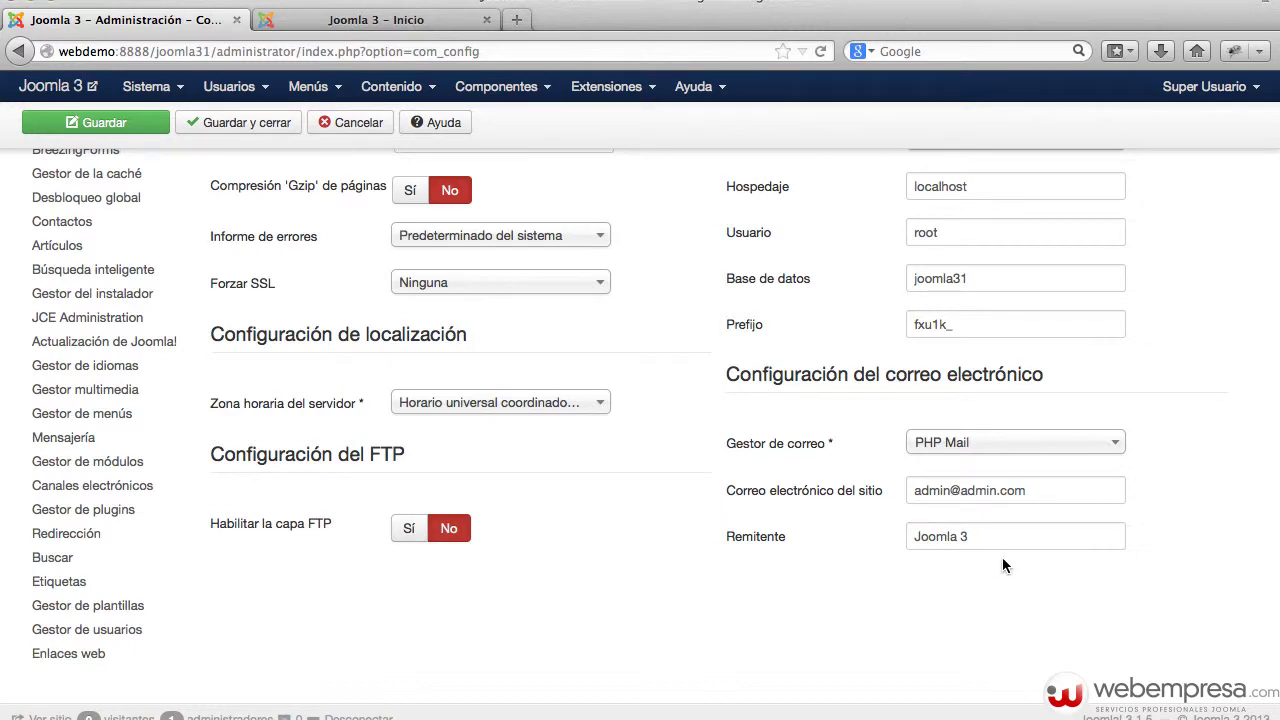
- Switch the mail handler to Sendmail, then to SMTP, and look over the SMTP fields
click(983, 442)
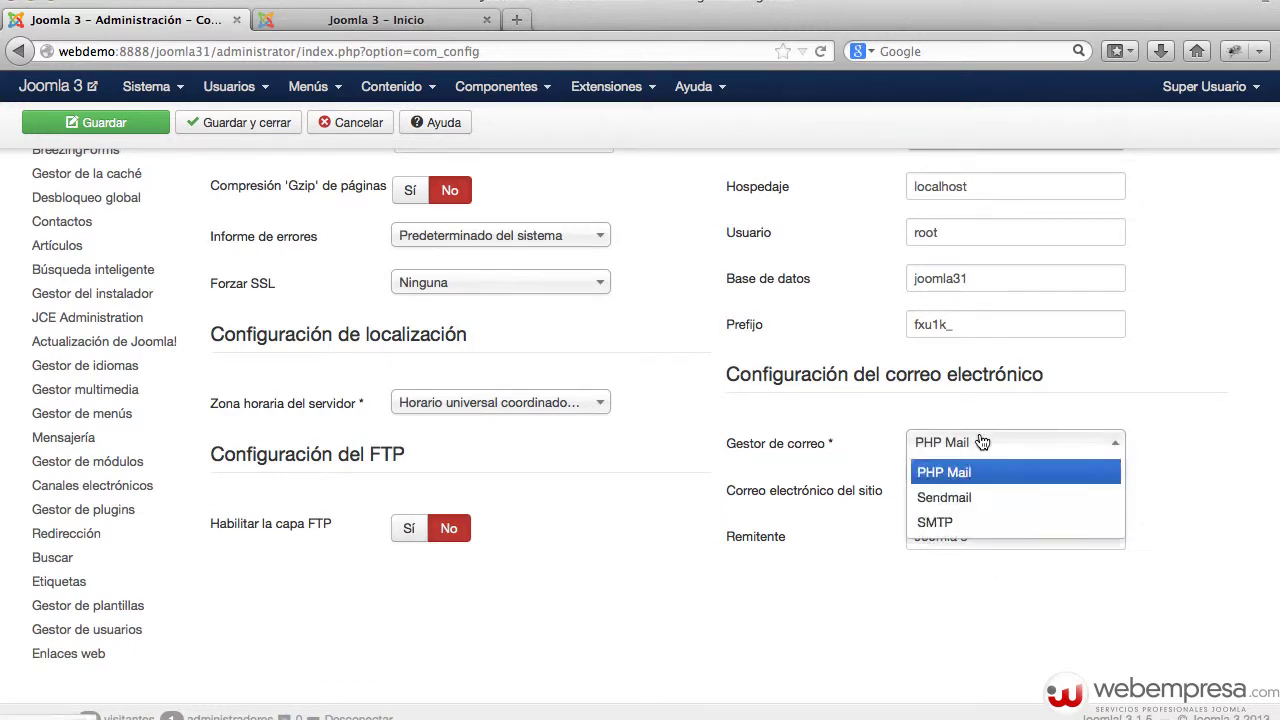
click(983, 497)
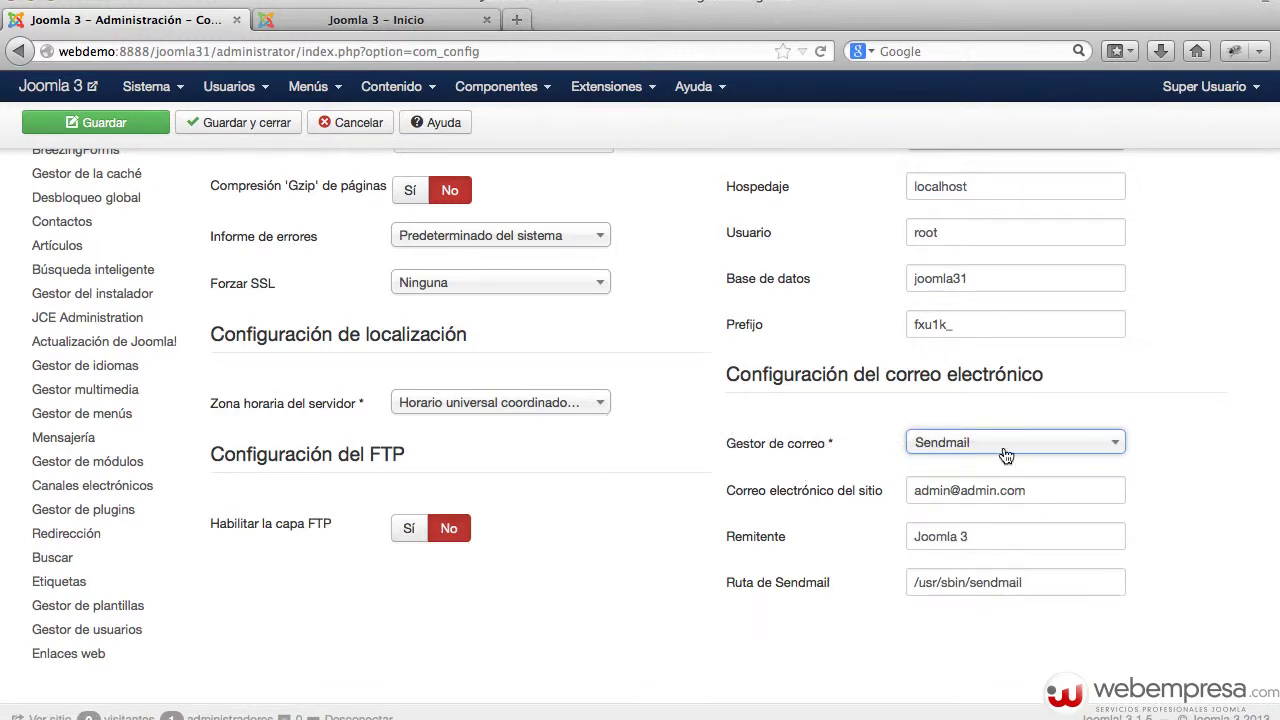
click(996, 444)
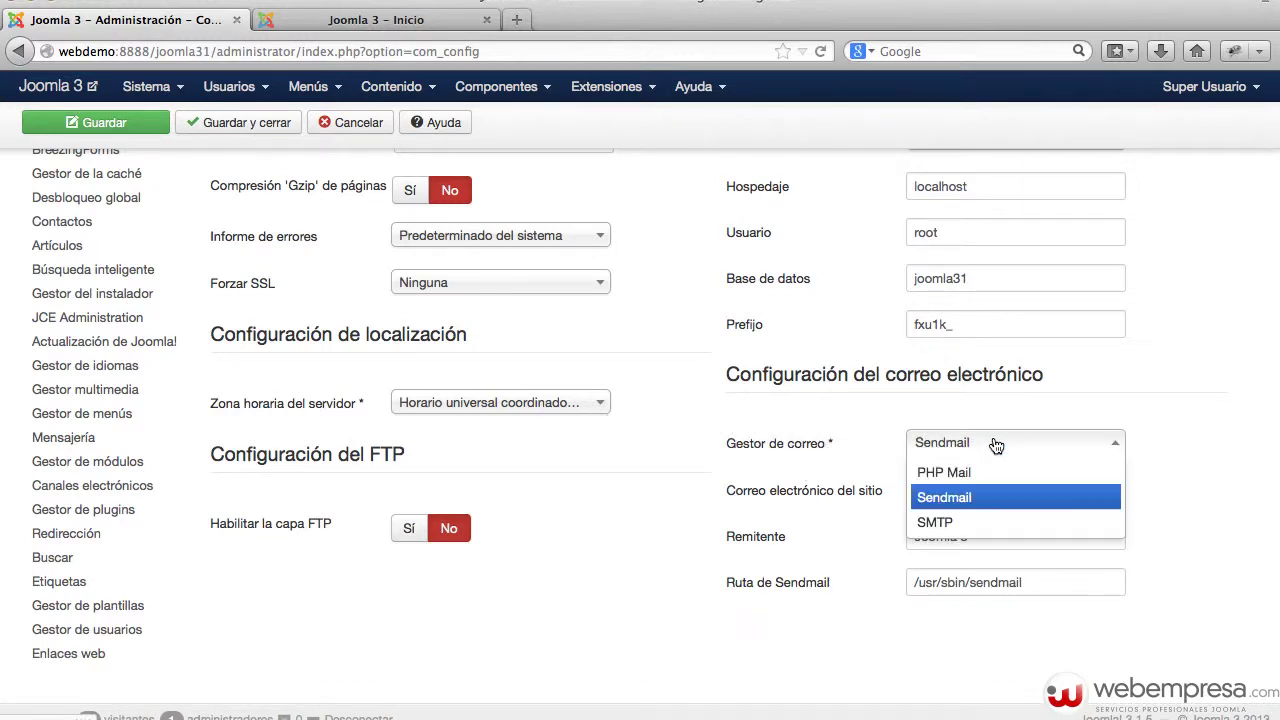
click(985, 522)
scroll(1090, 516, down, 1)
scroll(1089, 516, down, 3)
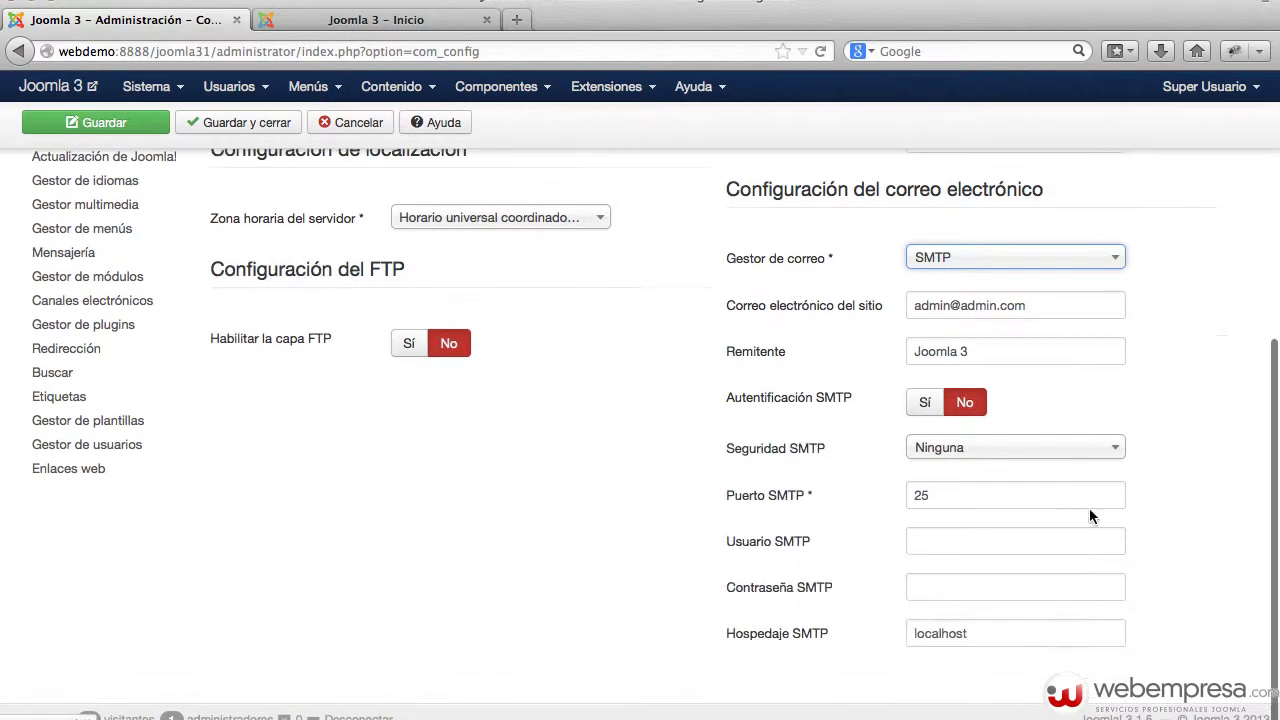
scroll(1044, 487, up, 7)
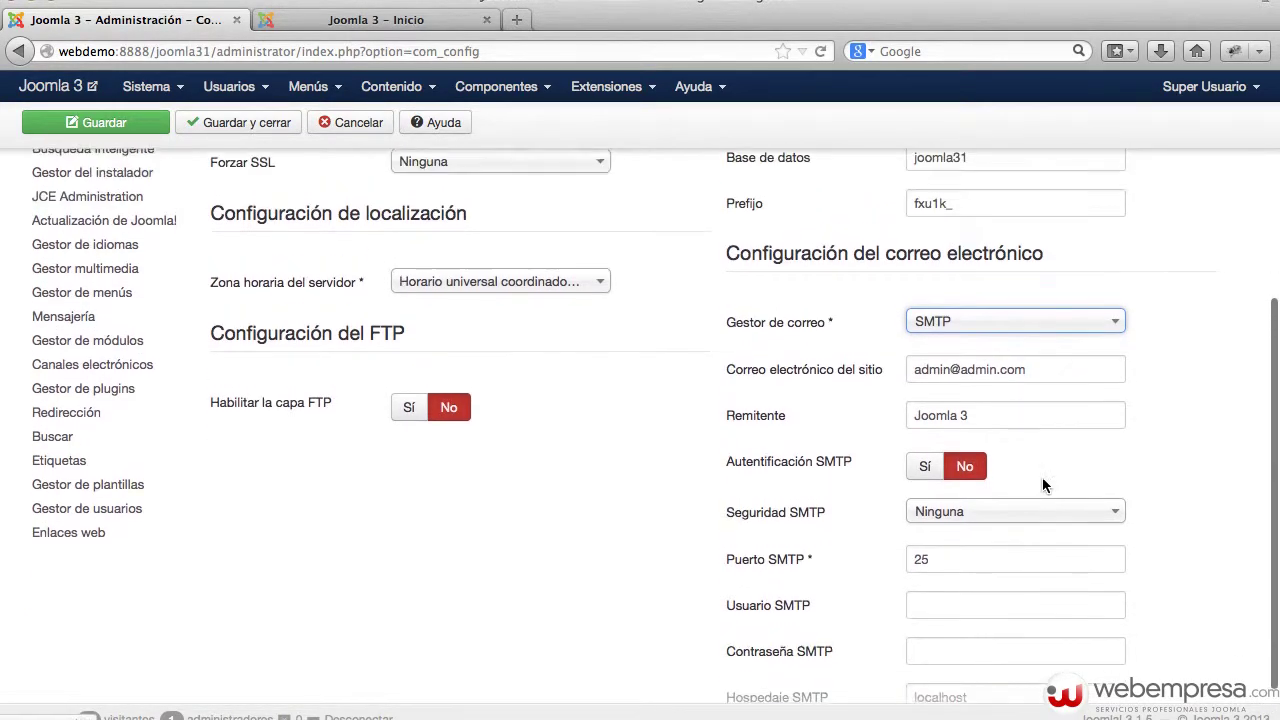
scroll(1043, 487, up, 1)
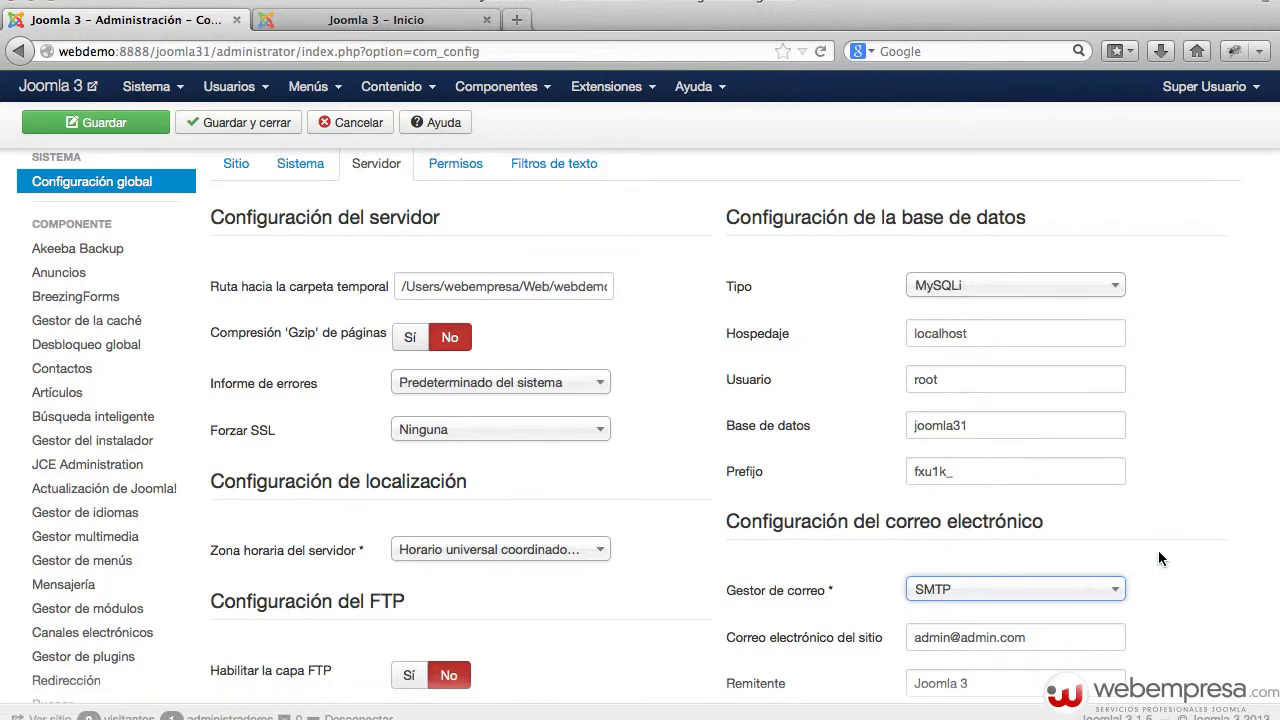
scroll(1158, 550, down, 2)
scroll(1013, 513, down, 4)
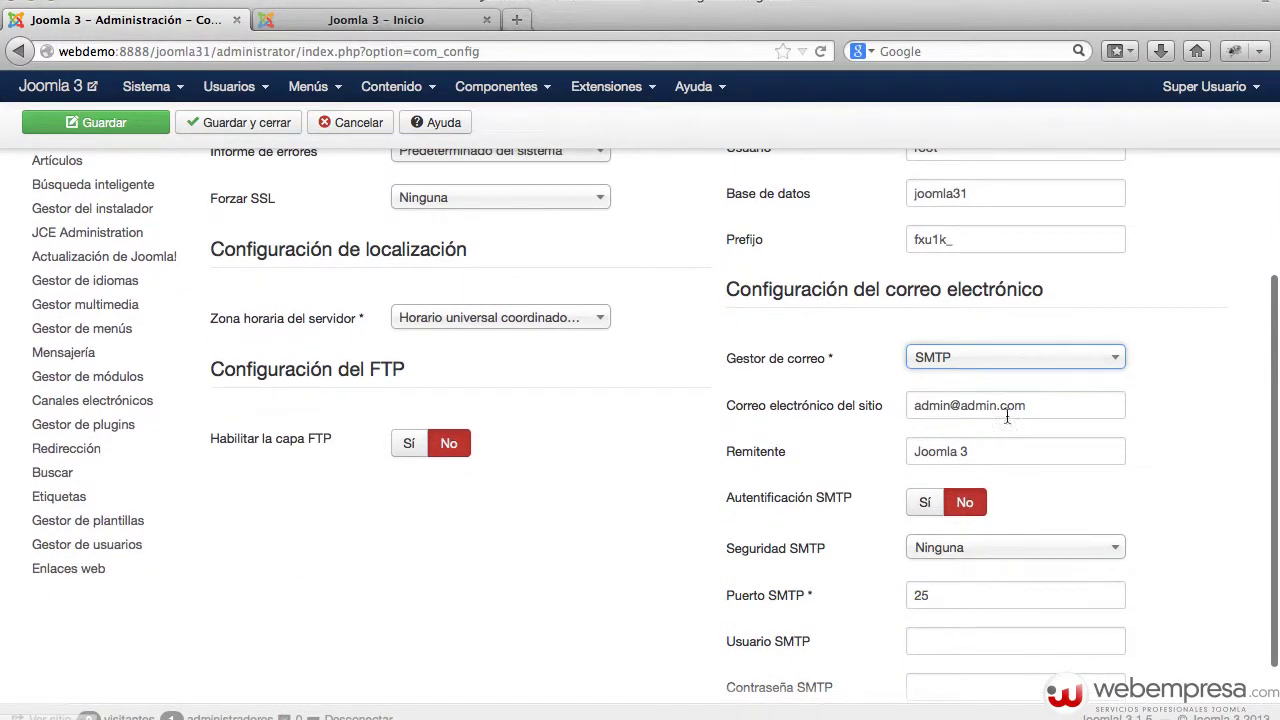
- Set the mail handler back to PHP Mail
click(974, 365)
click(972, 387)
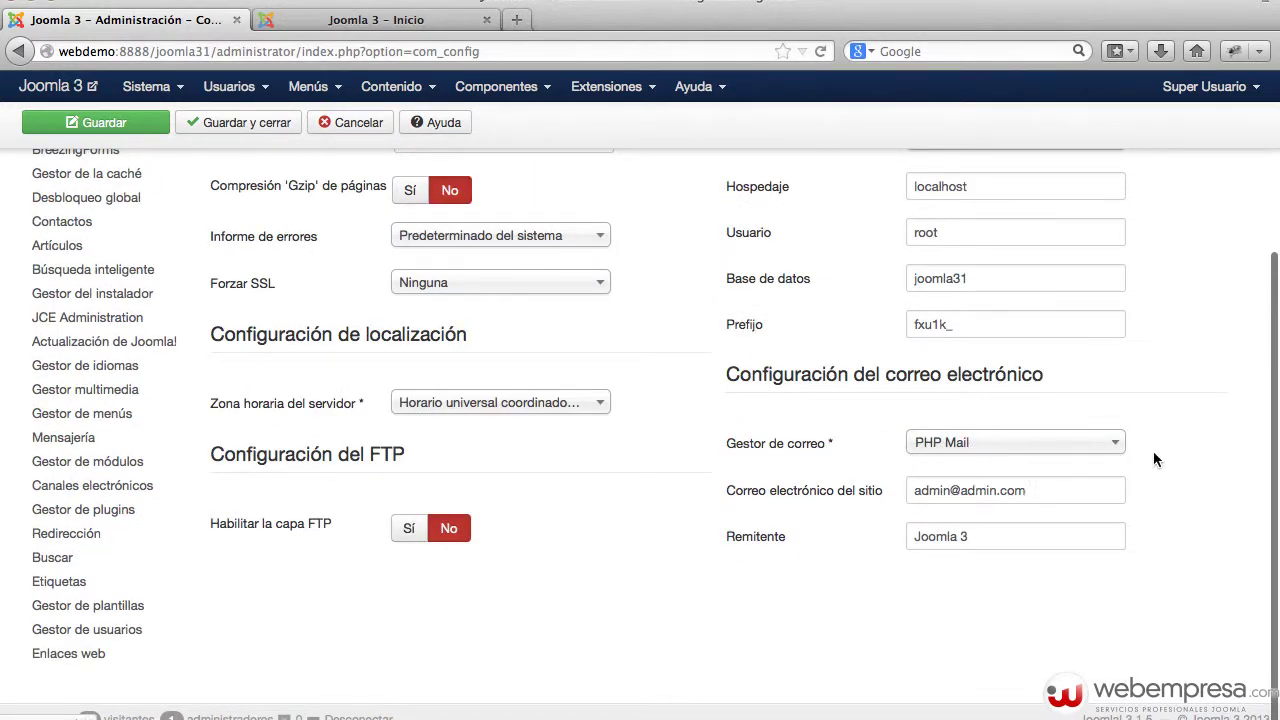
scroll(1153, 451, up, 4)
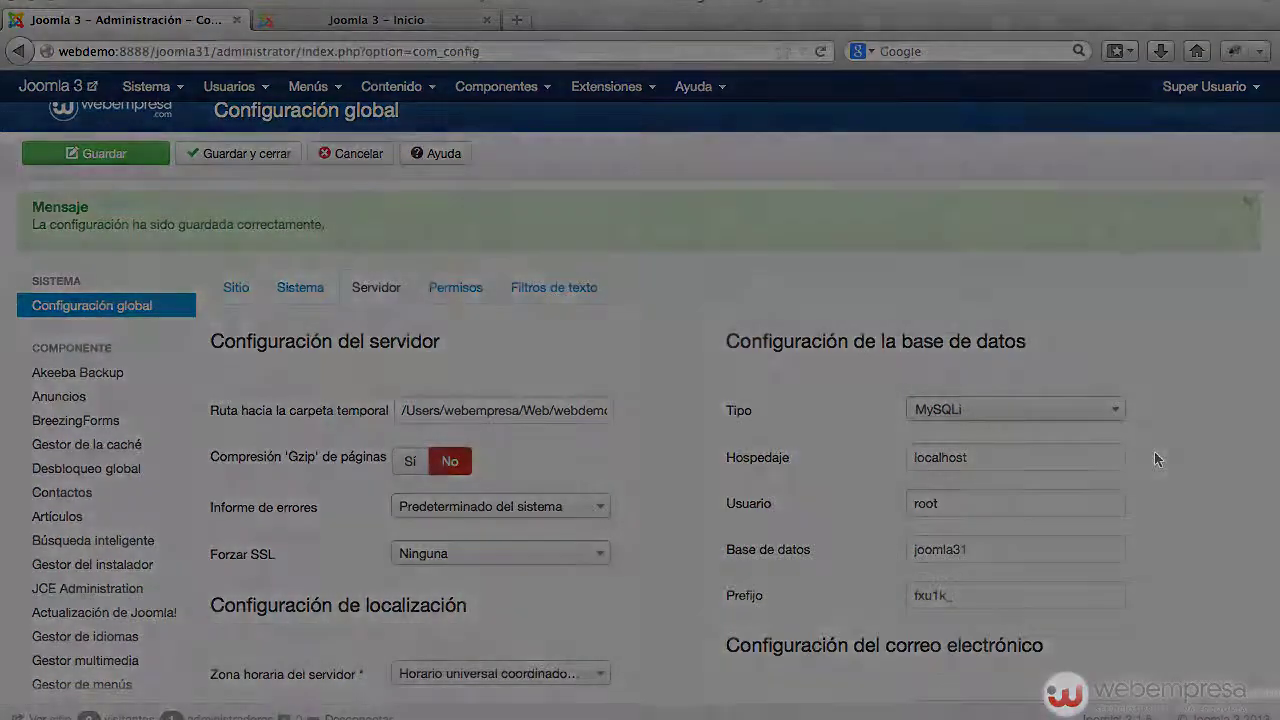